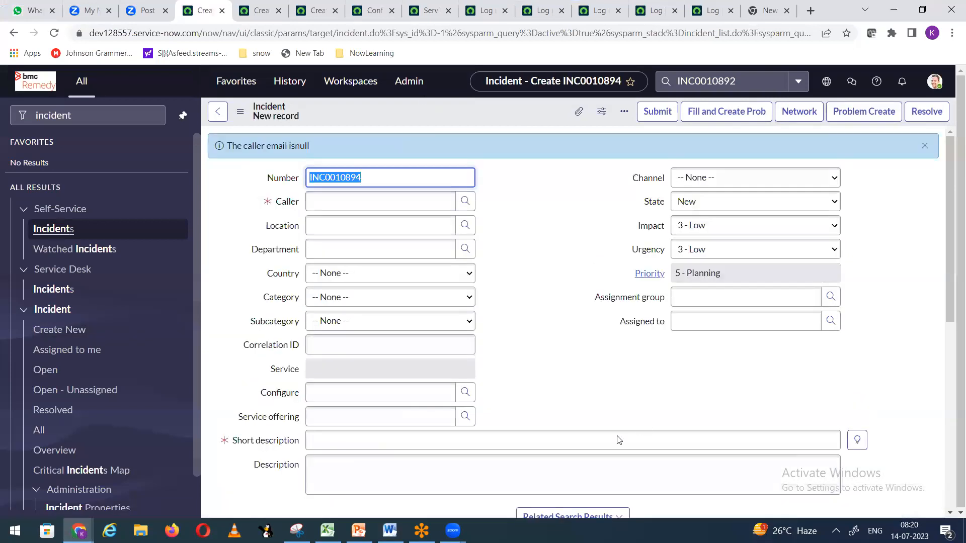
Step: Pick the suggested caller and enter 'network' as the short description
click(326, 200)
text(Abel)
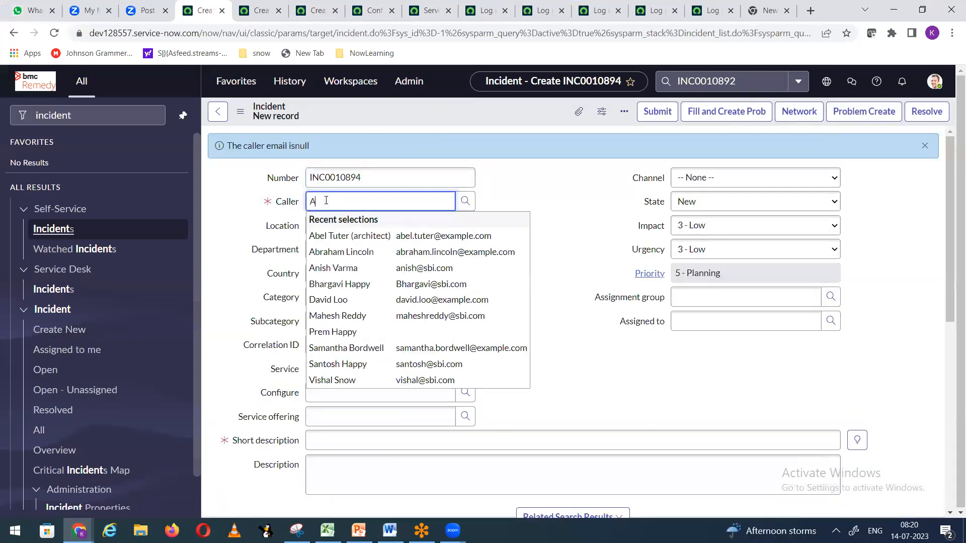
click(351, 238)
click(331, 445)
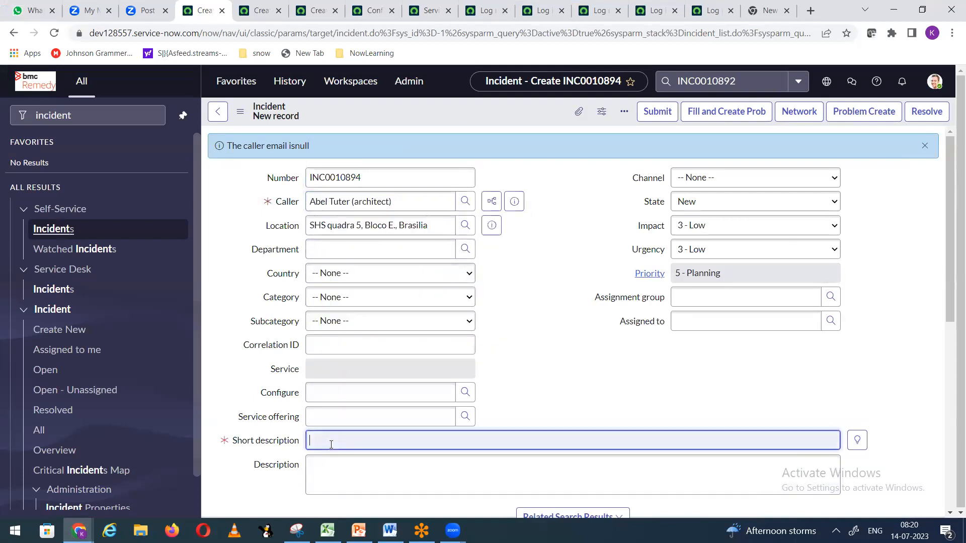
text(network)
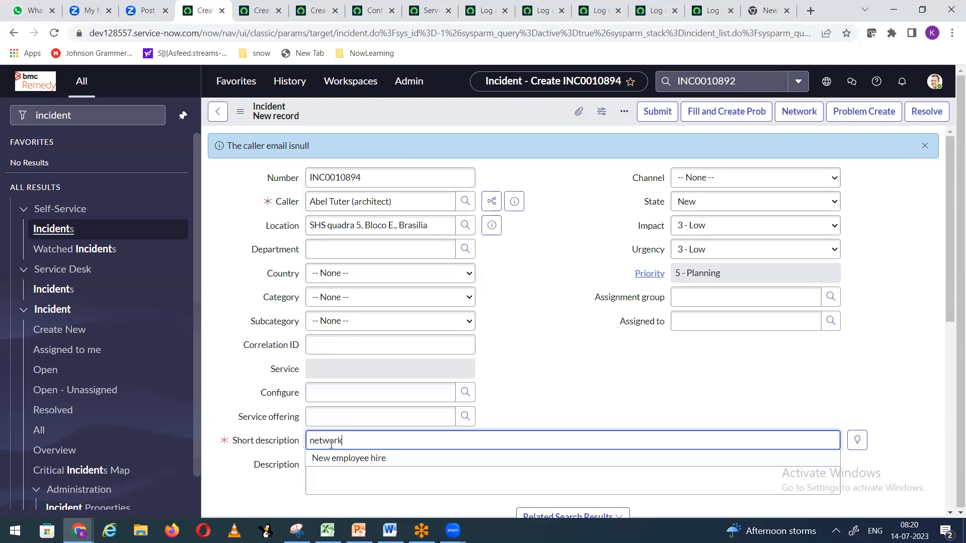
Step: Set the assignment group to Network, then bring up the Word notes
click(708, 302)
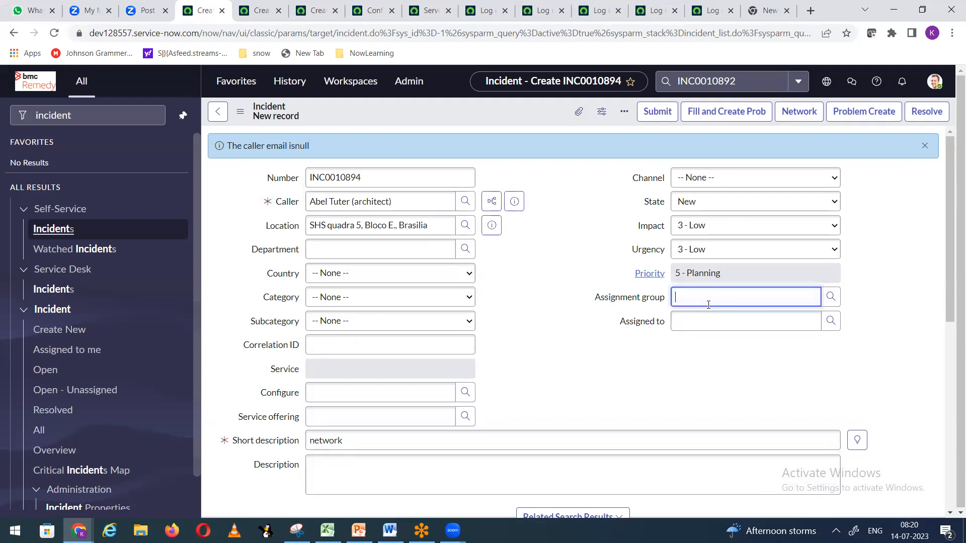
text(network)
click(704, 326)
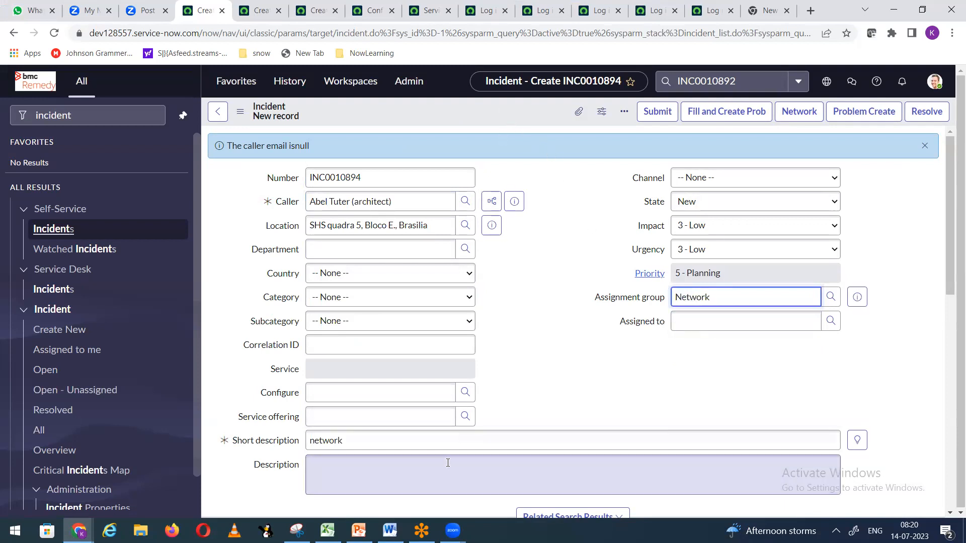
click(390, 530)
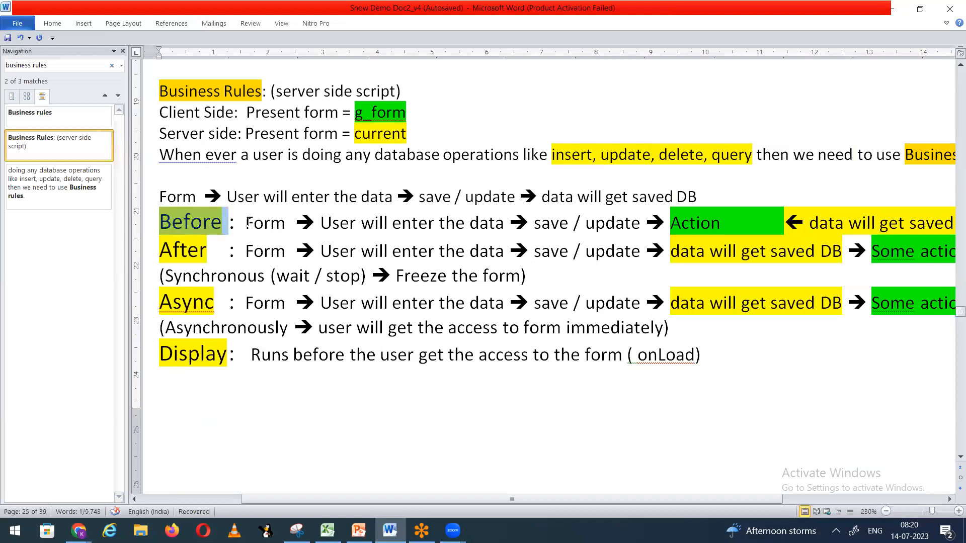
Step: Highlight the Form and data entry phrases on the Before line, then return to ServiceNow
drag(247, 222, 488, 218)
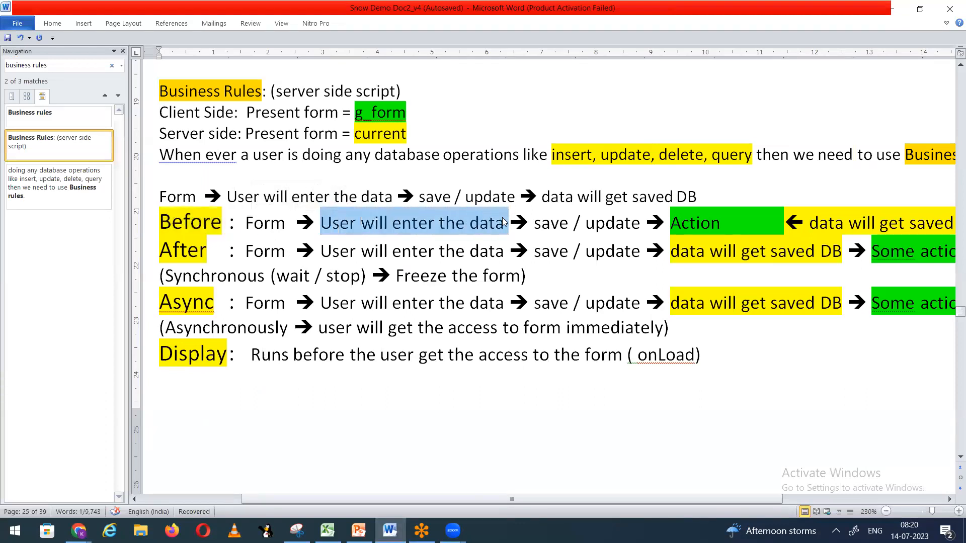
drag(534, 223, 641, 226)
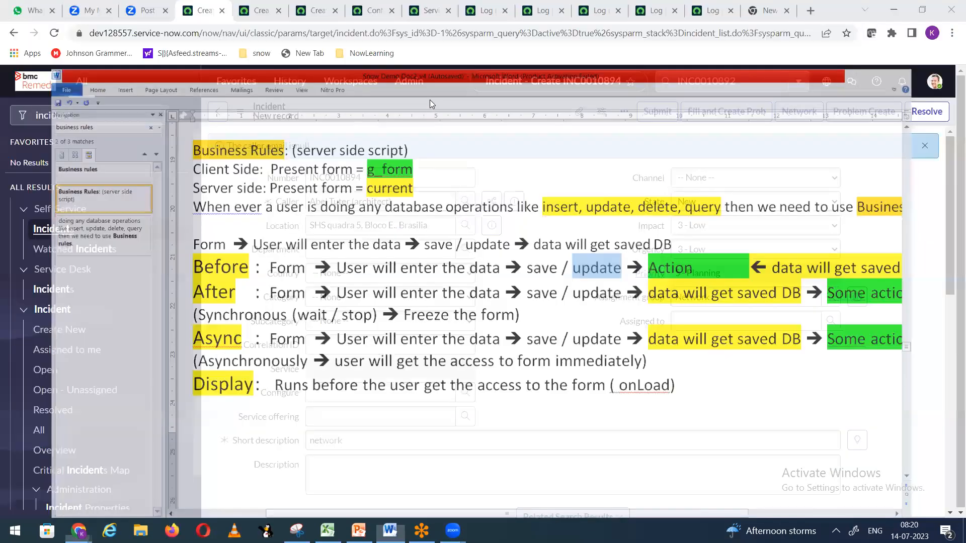
key(alt+Tab)
Step: Open the form header menu, select incident number INC0010894, then return to Word
right_click(448, 116)
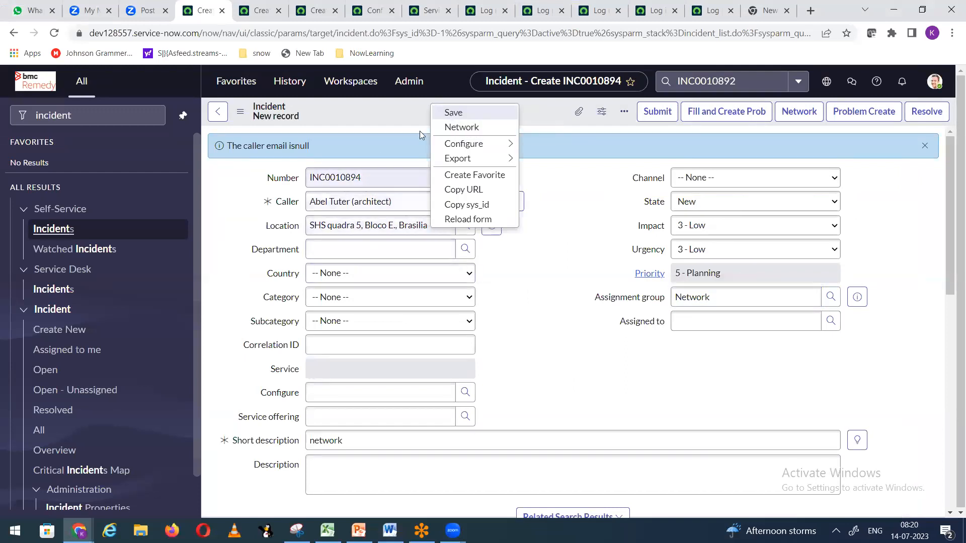
click(368, 179)
double_click(369, 179)
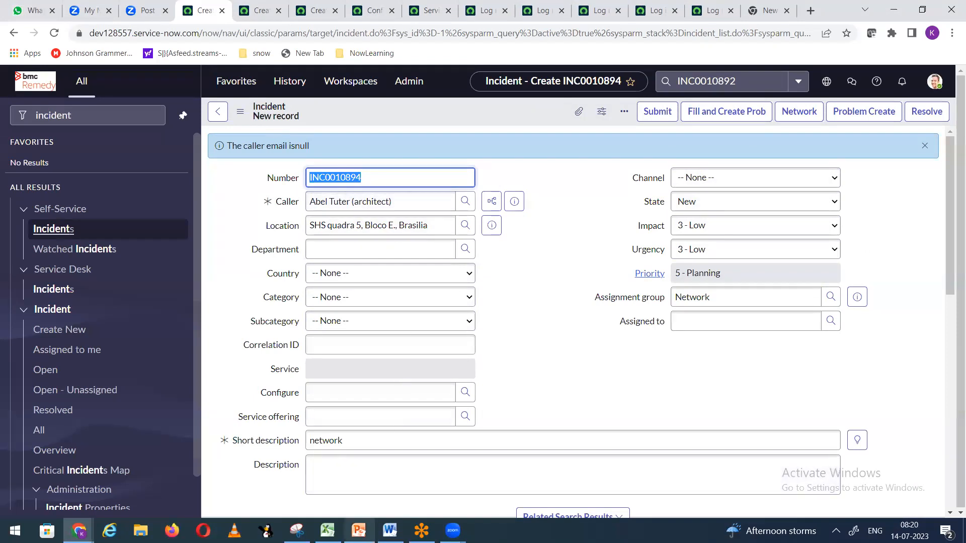
key(alt+Tab)
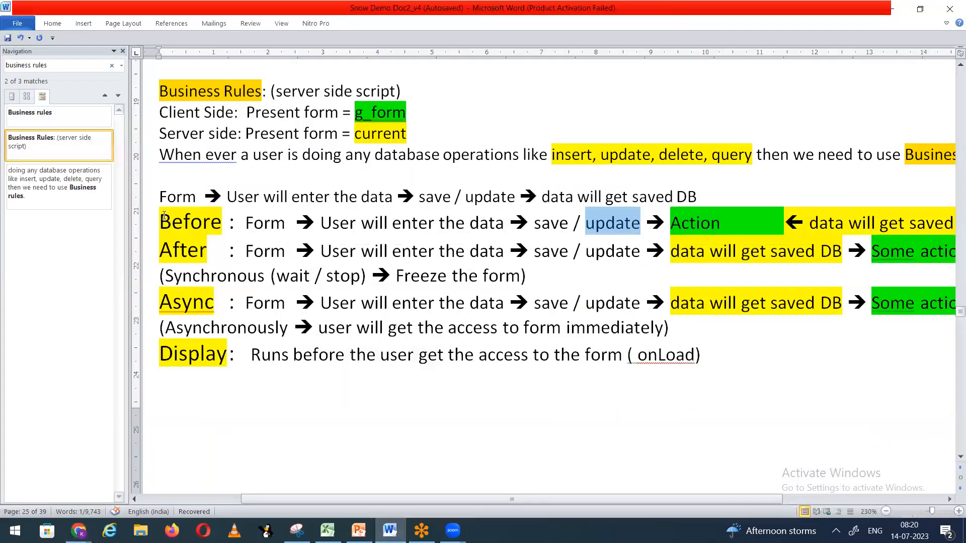
Step: Close the Navigation pane, highlight 'data will get saved DB', and minimize Word
drag(164, 216, 222, 212)
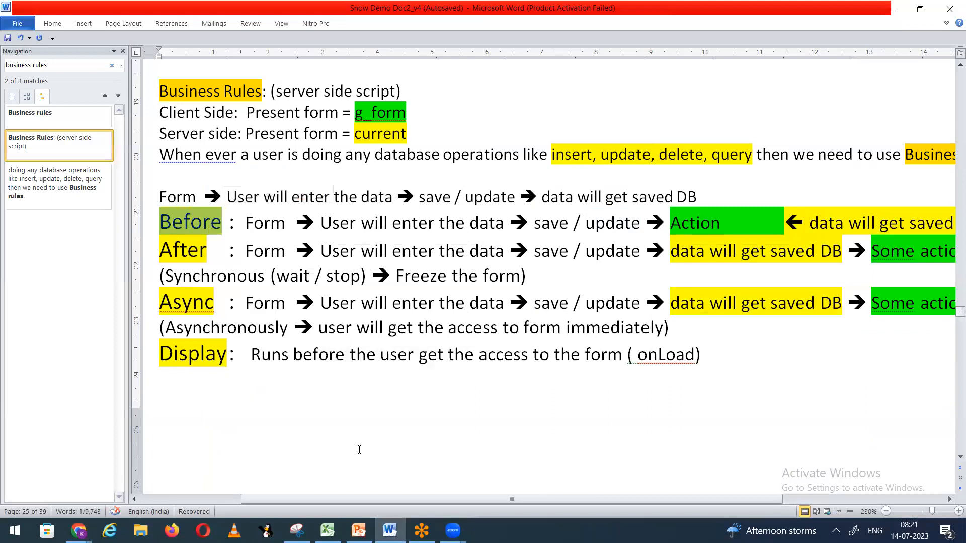
scroll(287, 328, right, 3)
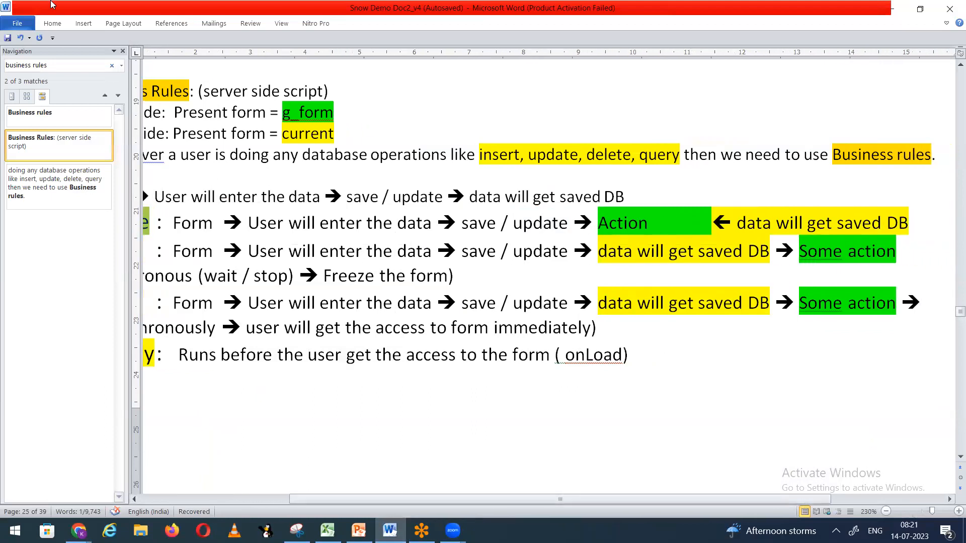
click(123, 51)
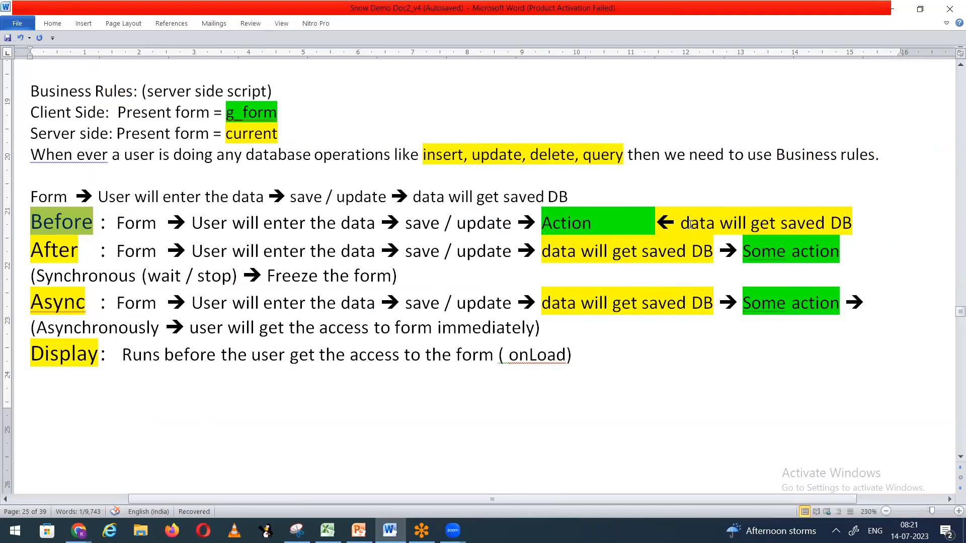
drag(686, 220, 852, 221)
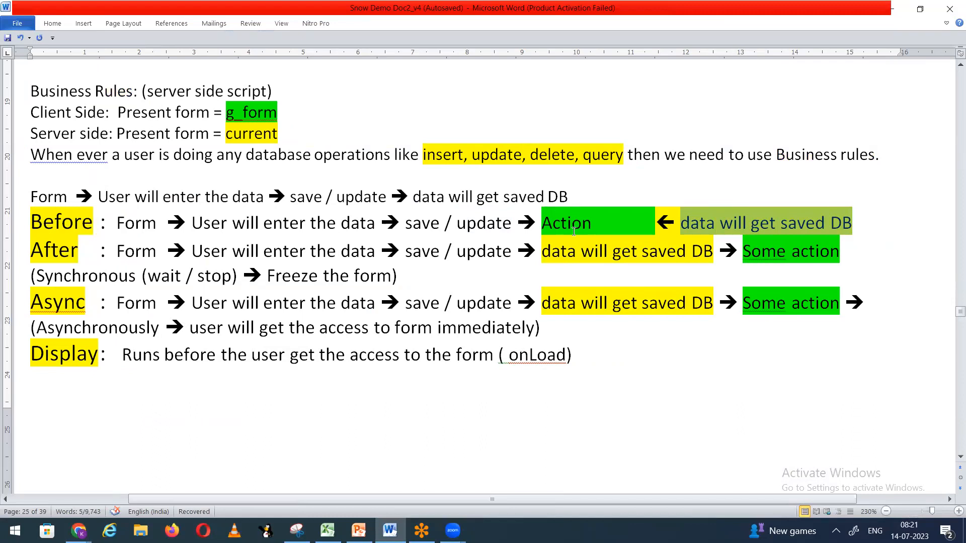
click(891, 16)
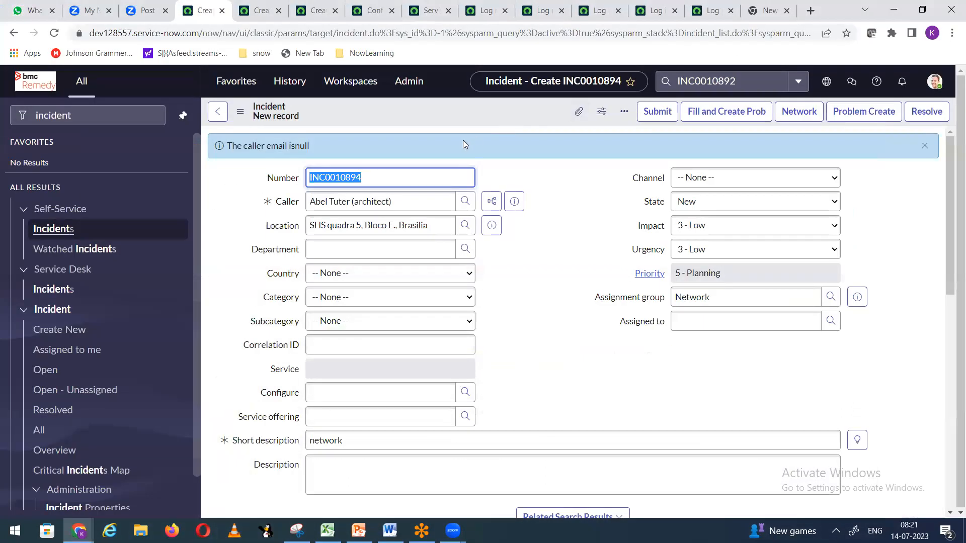
Step: Open Configure > Business Rules for the incident table, leaving the unsaved form
right_click(346, 104)
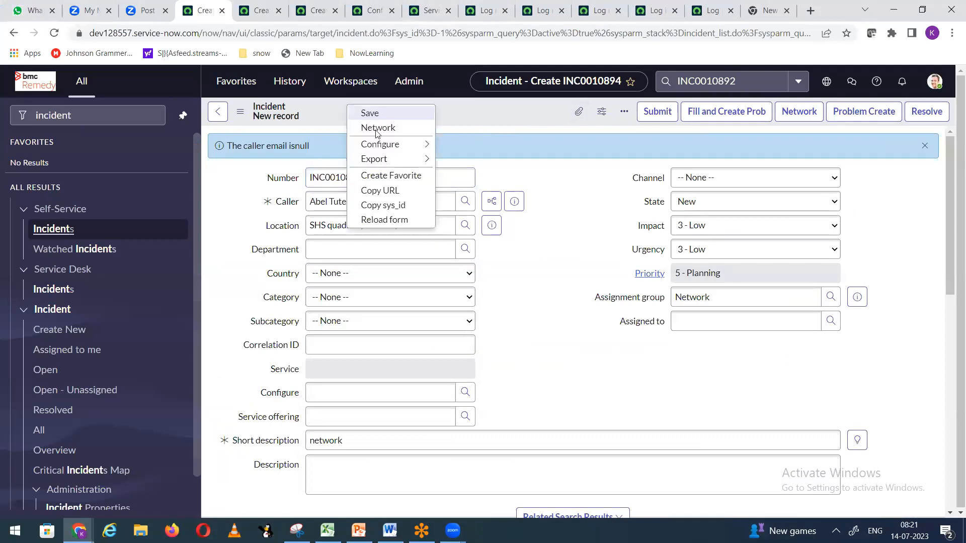
mouse_move(380, 144)
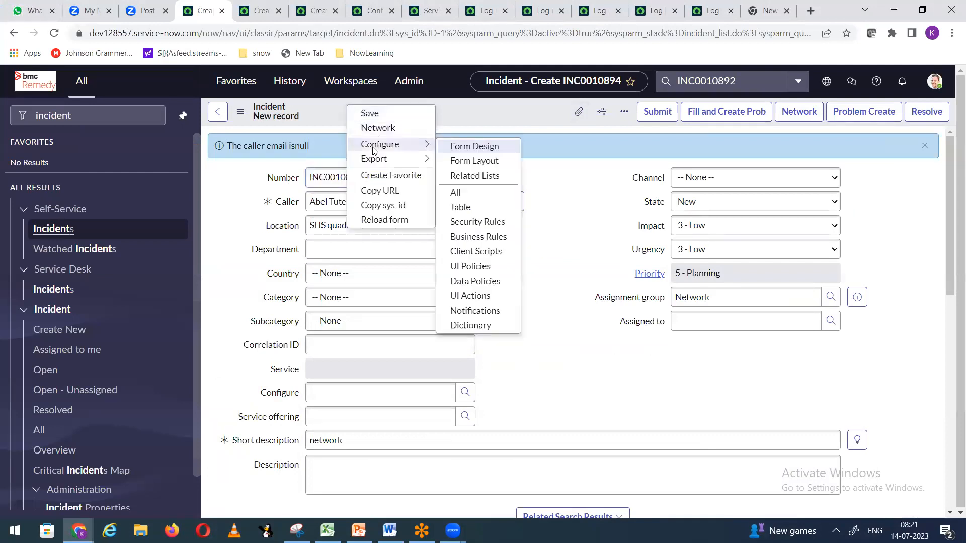
click(505, 239)
click(542, 104)
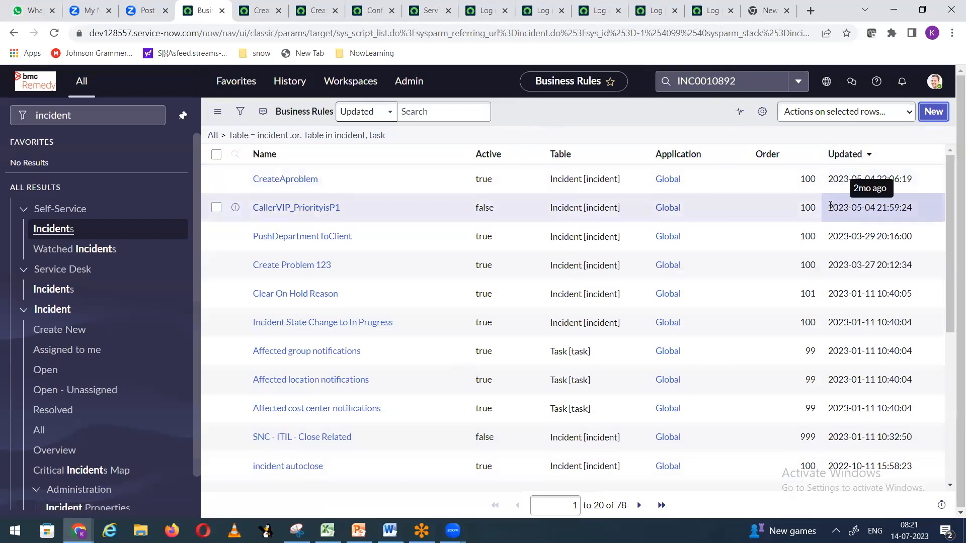
Step: From the problem tab, filter the navigator to incident and create a new incident, discarding the draft
click(261, 11)
drag(261, 11, 204, 11)
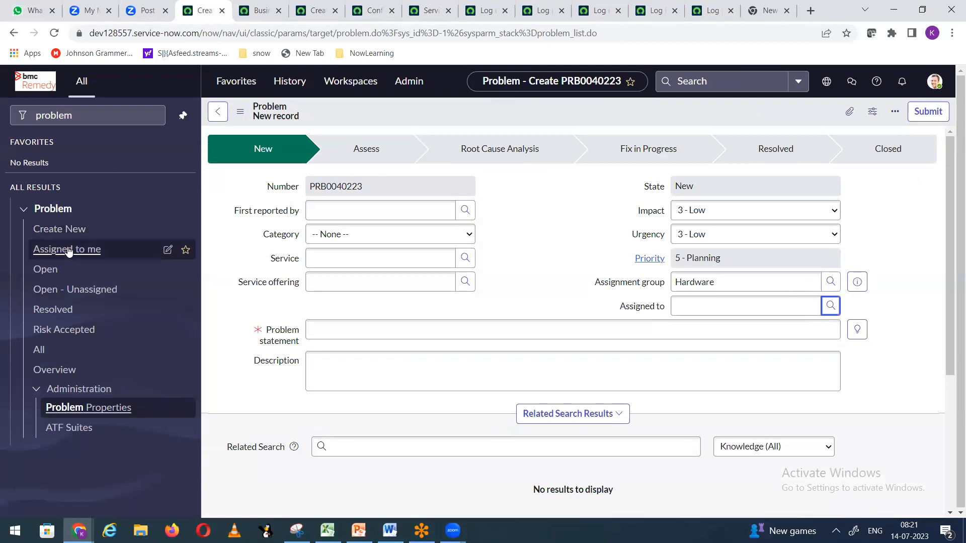
click(112, 121)
drag(101, 115, 3, 113)
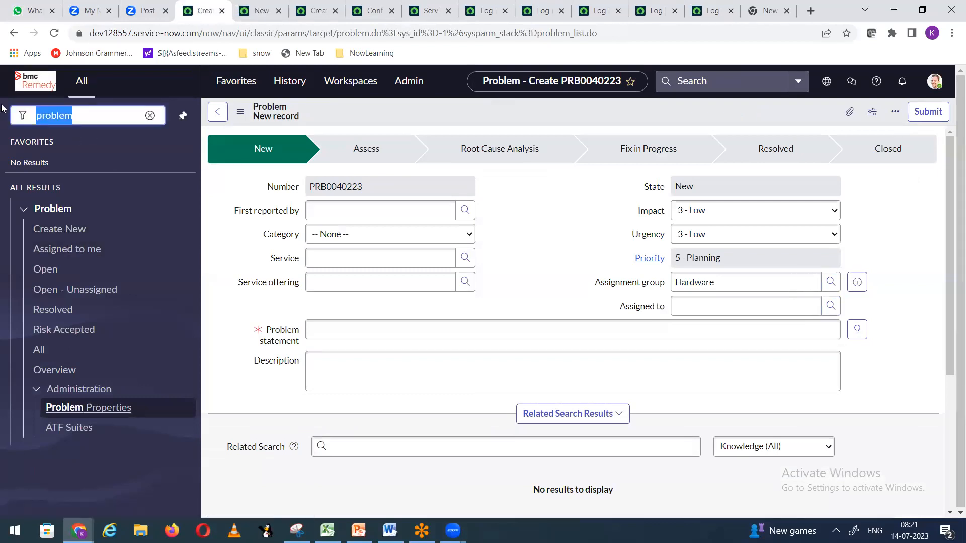
text(incident)
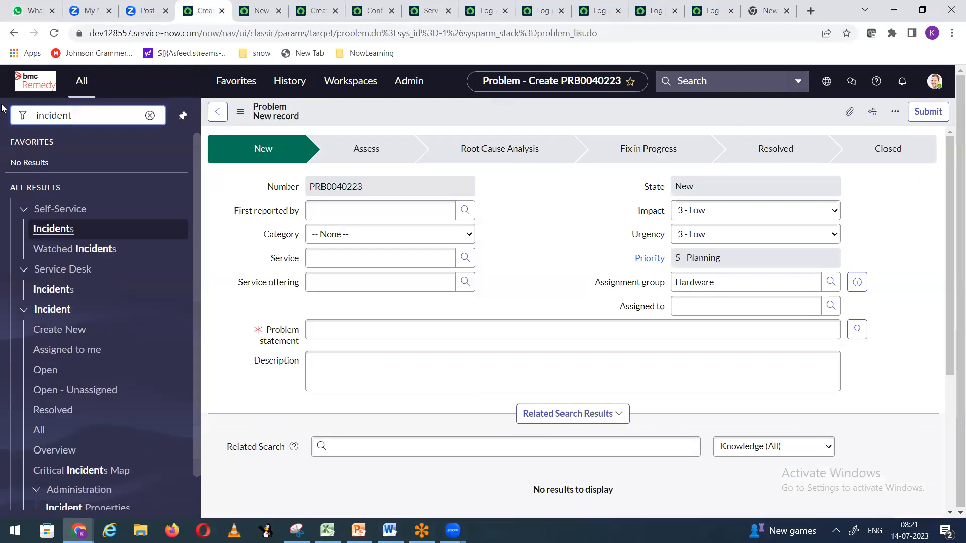
click(66, 332)
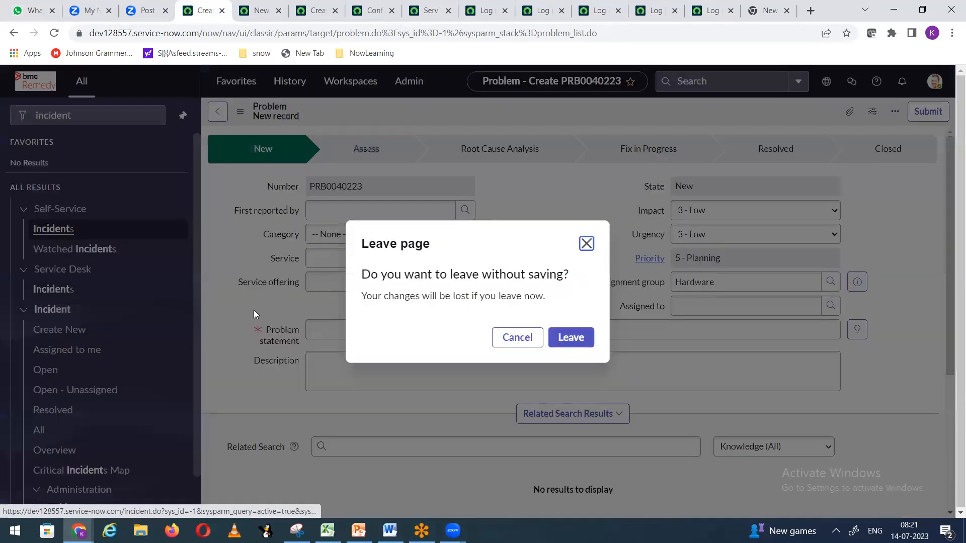
click(565, 342)
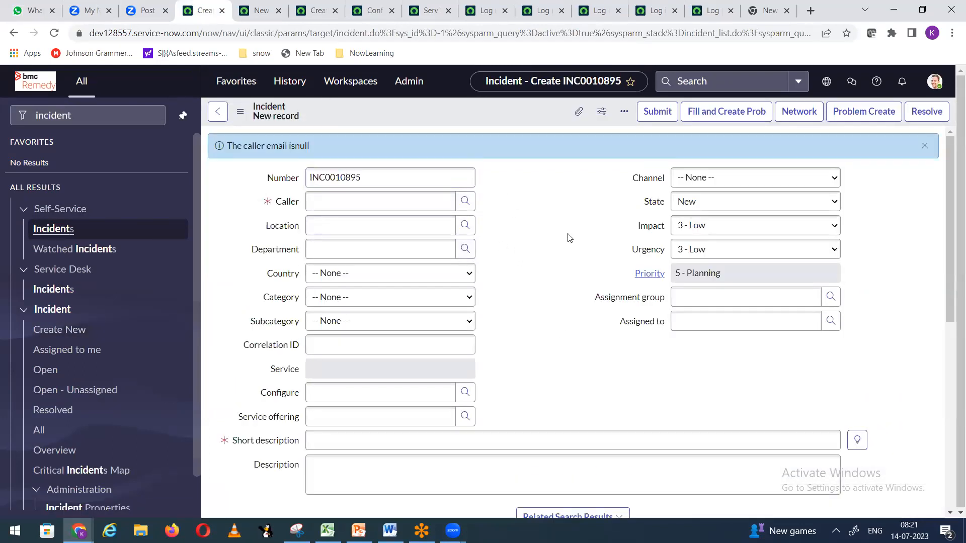
click(730, 202)
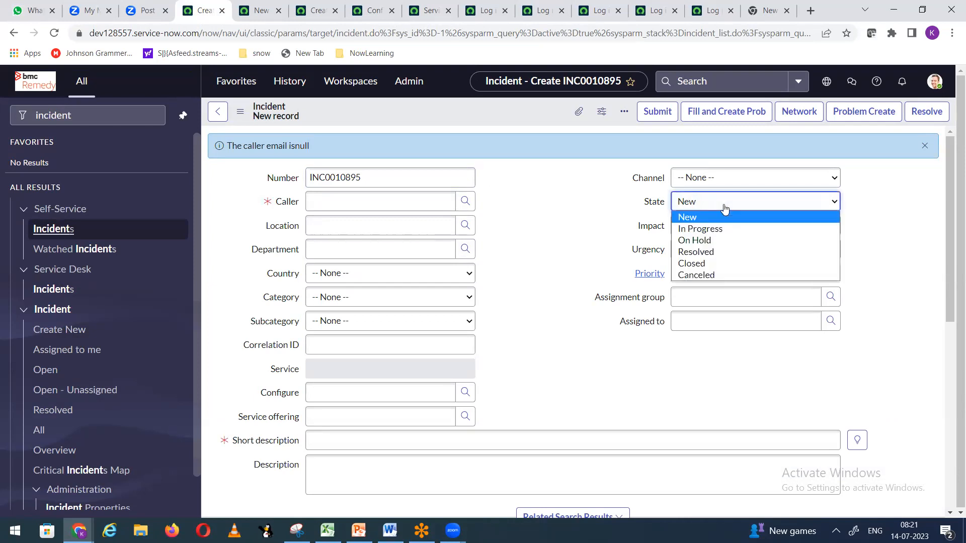
click(709, 240)
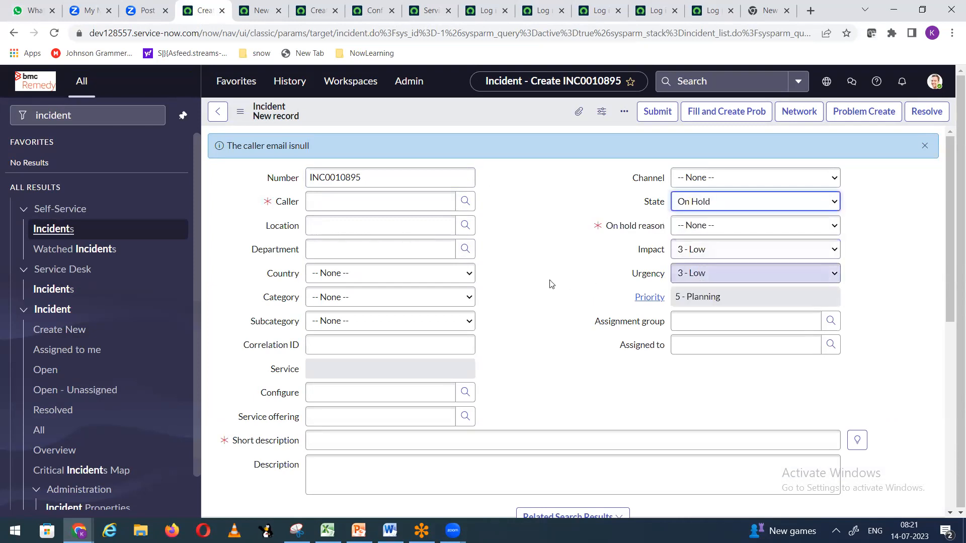
click(705, 226)
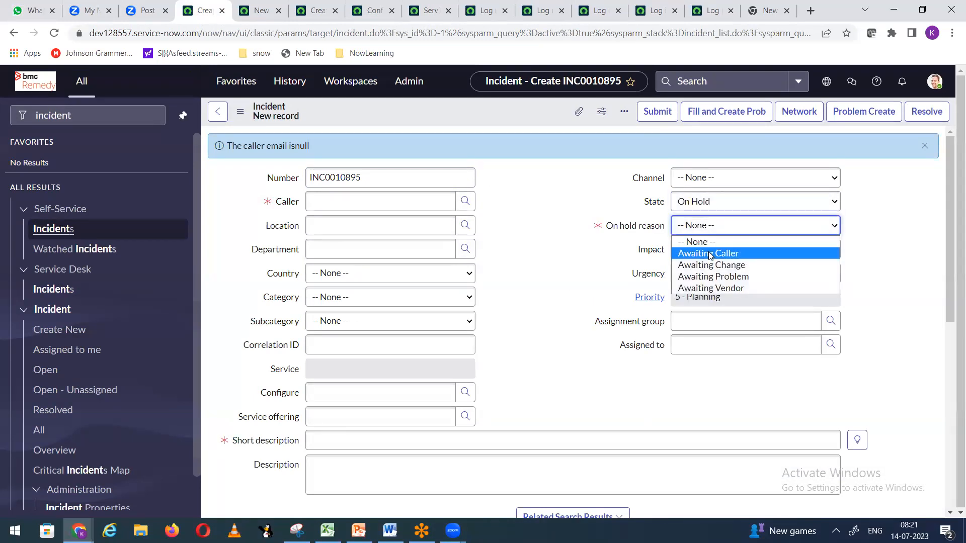
click(705, 250)
scroll(547, 286, down, 1)
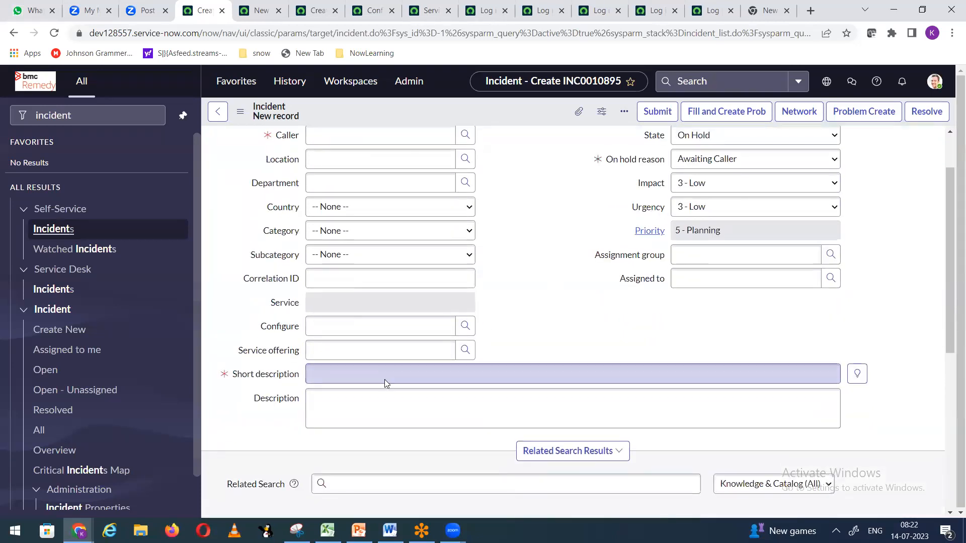
scroll(384, 381, down, 5)
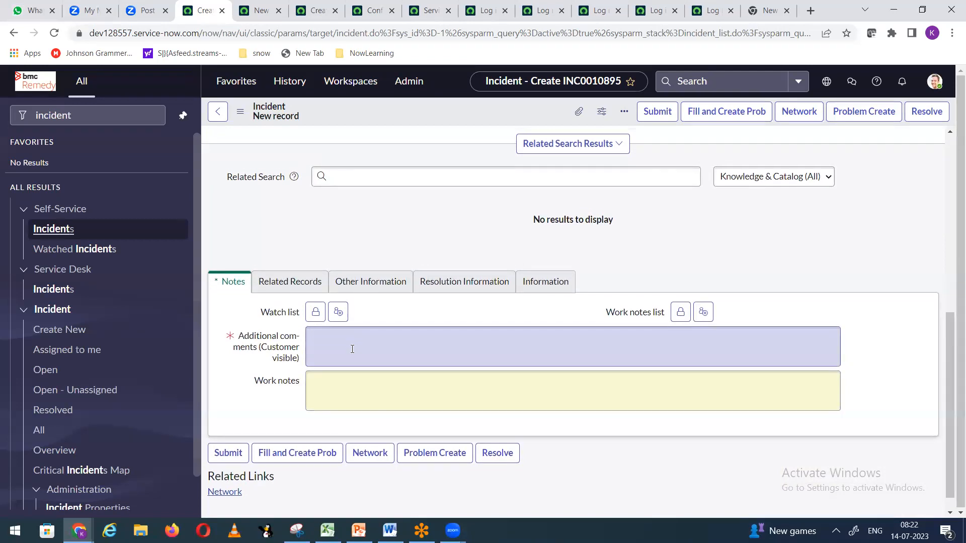
scroll(353, 349, up, 4)
scroll(353, 350, up, 3)
scroll(360, 353, down, 5)
scroll(359, 357, down, 3)
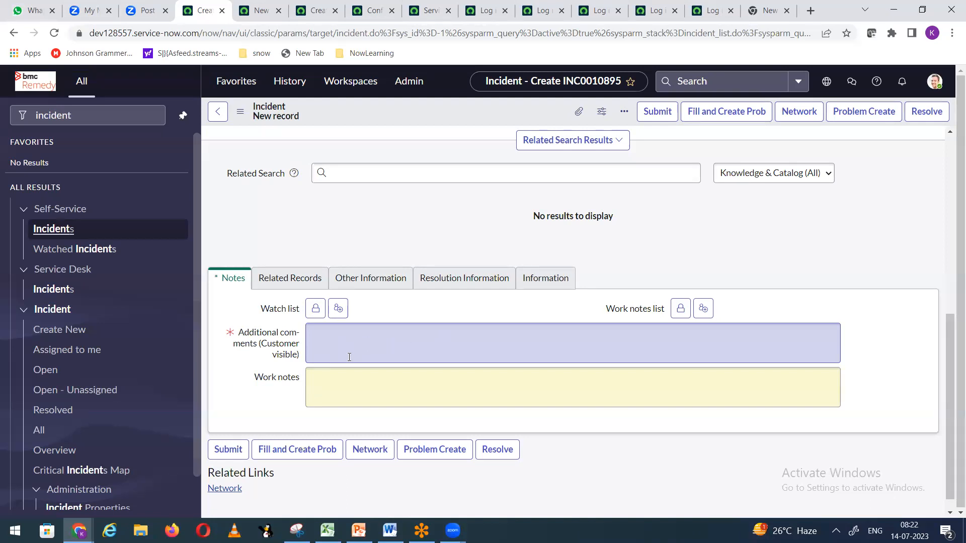
scroll(376, 353, up, 6)
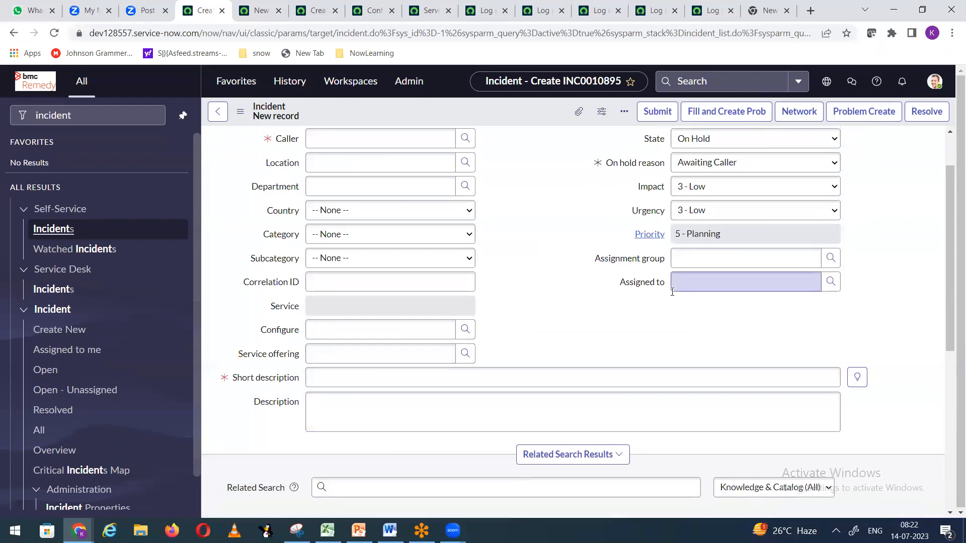
scroll(302, 377, down, 4)
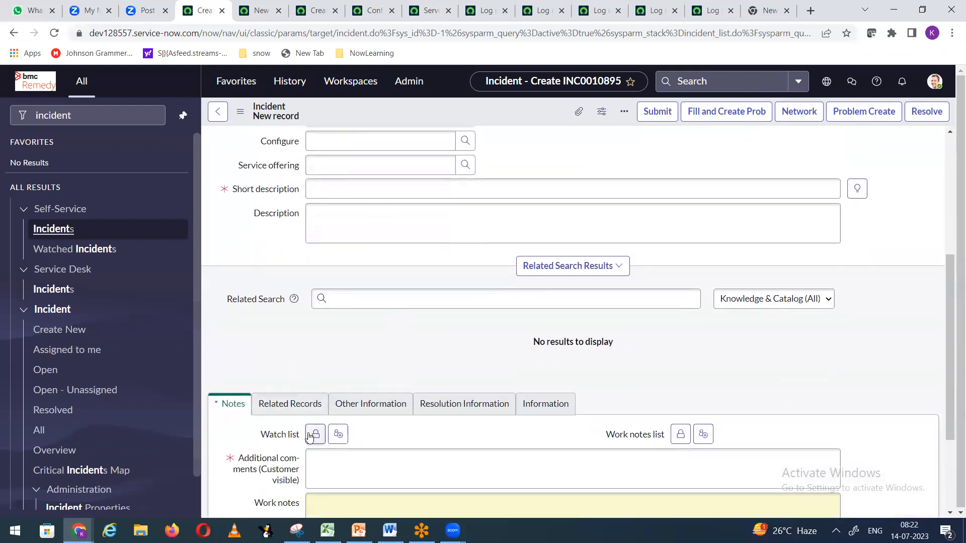
scroll(284, 377, down, 2)
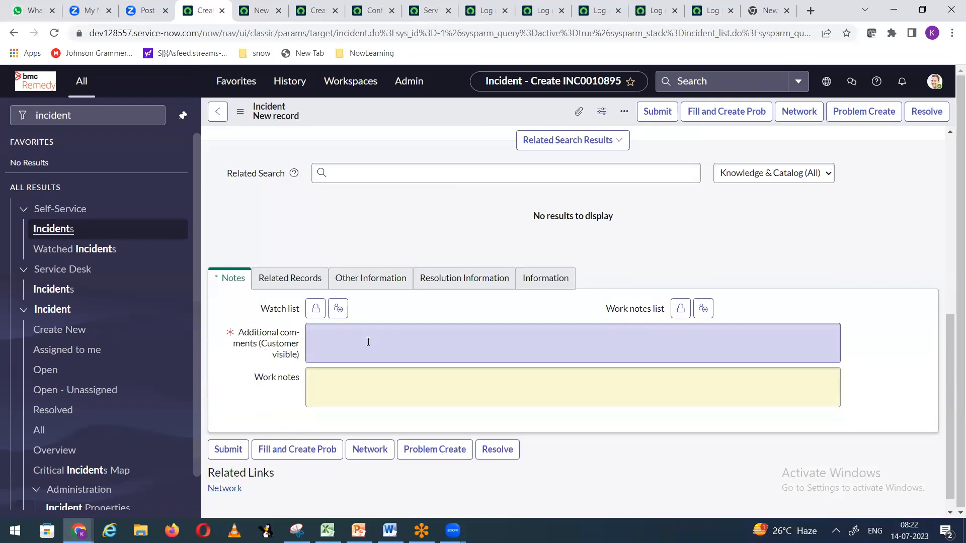
key(ctrl+Tab)
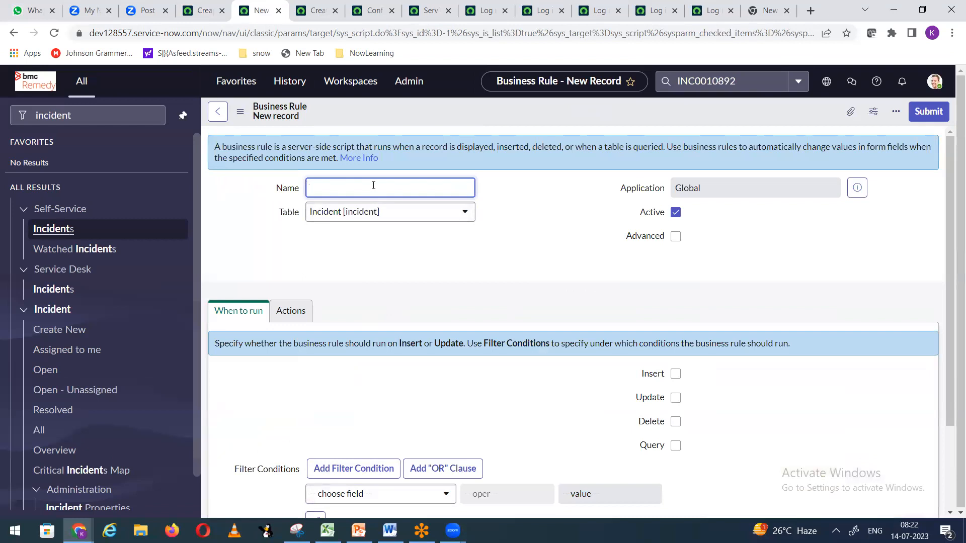
Step: Enter PopulatedescOnholdState as the business rule Name, then scroll to When to run
text(Populate)
text(Onhold)
key(BackSpace)
key(BackSpace)
key(BackSpace)
text(nholdState)
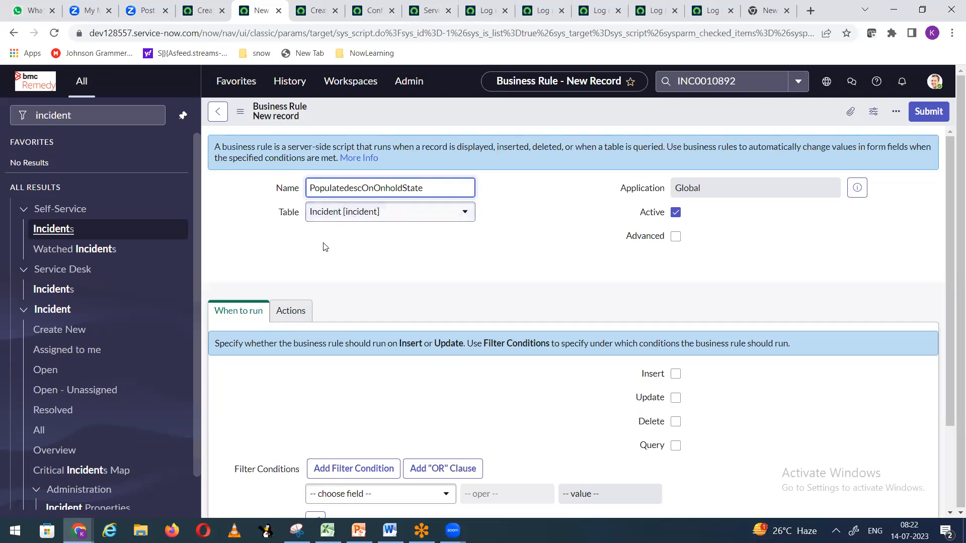
scroll(352, 273, down, 2)
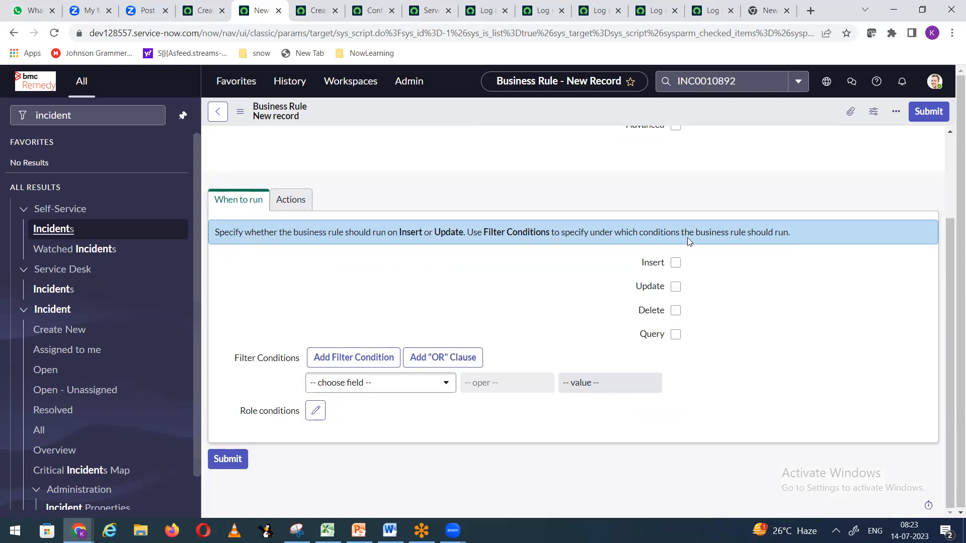
Step: Run the rule on Update and set Description to a 'Hi Please provide...' request message
click(675, 288)
click(290, 201)
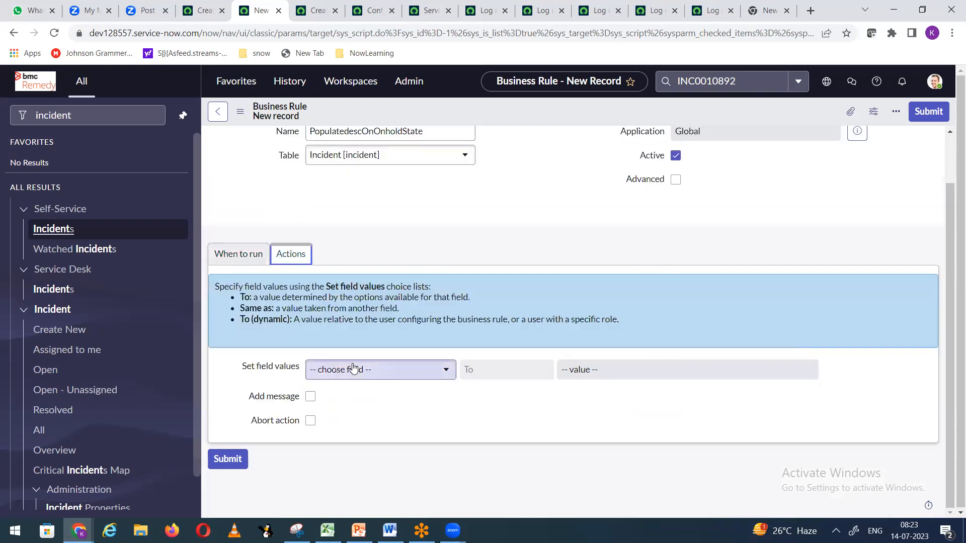
click(410, 371)
text(des)
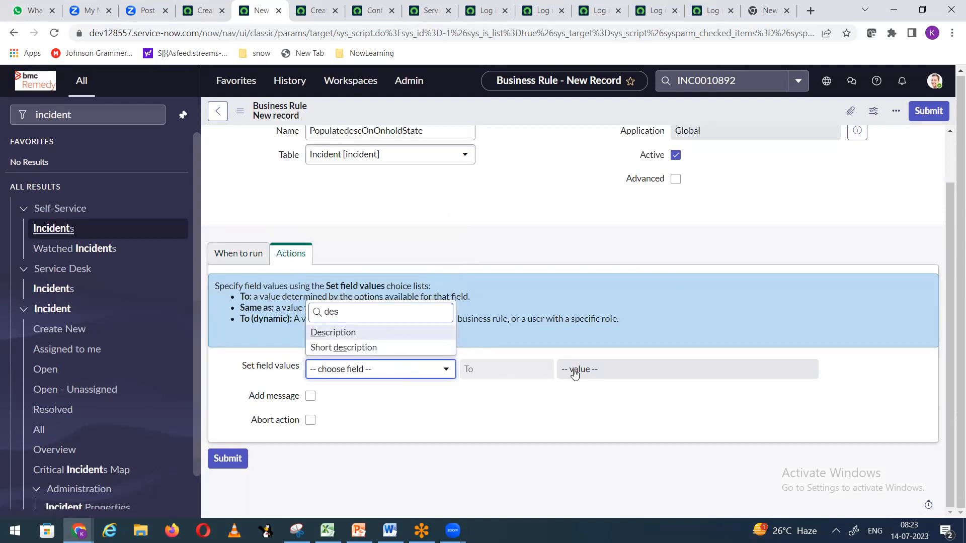
key(Return)
scroll(573, 372, up, 1)
click(604, 428)
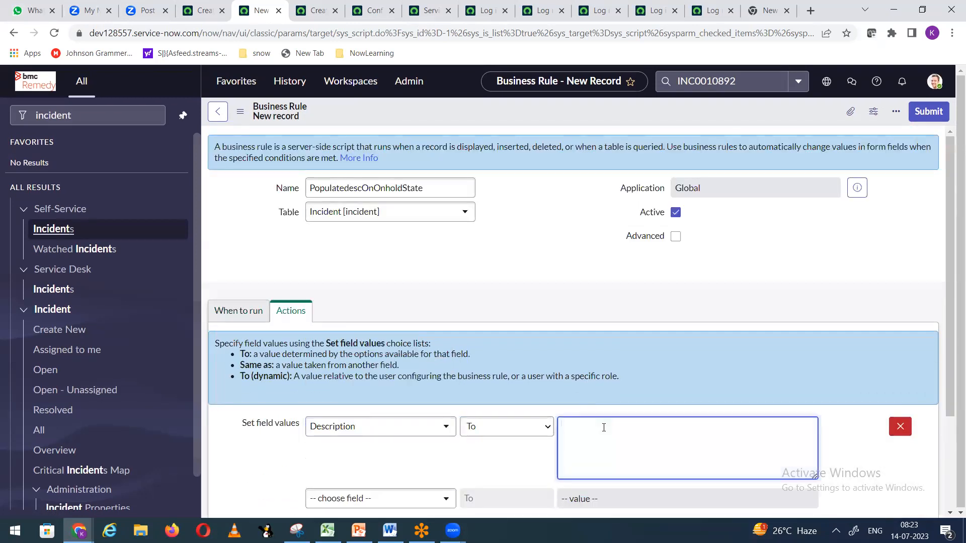
text(Hi Plae)
key(BackSpace)
text(ease provie)
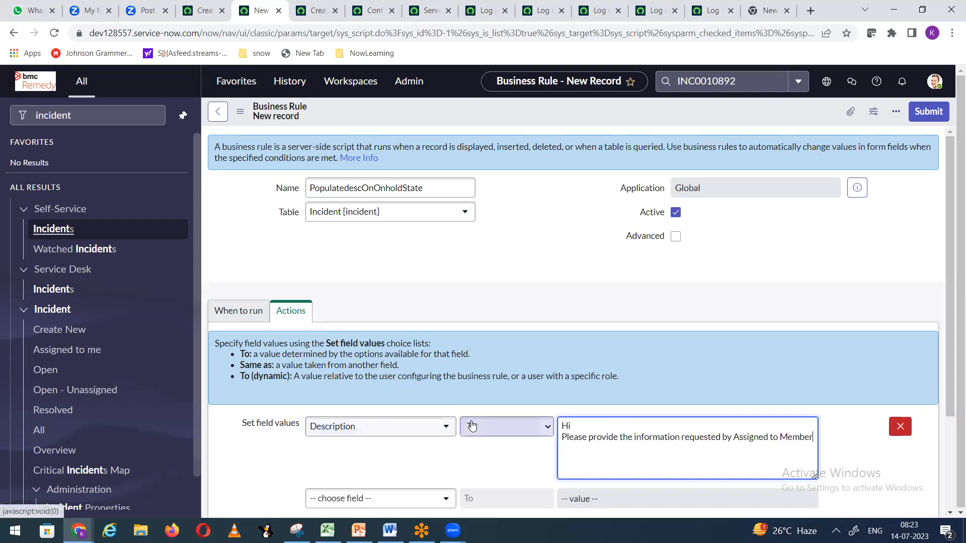
scroll(483, 425, down, 3)
scroll(518, 259, up, 3)
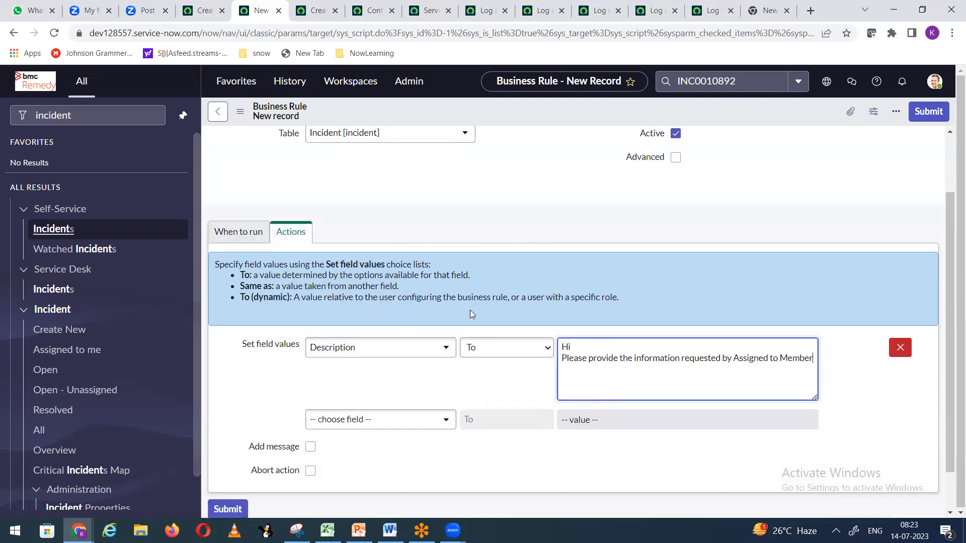
Step: Add conditions State is On Hold AND On hold reason is Awaiting Caller
click(241, 314)
scroll(556, 254, down, 2)
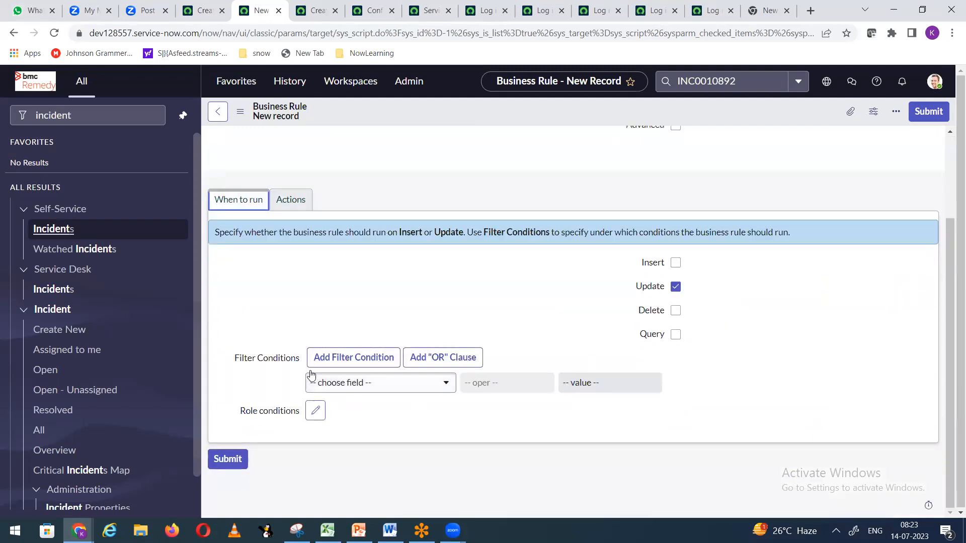
click(373, 389)
text(state)
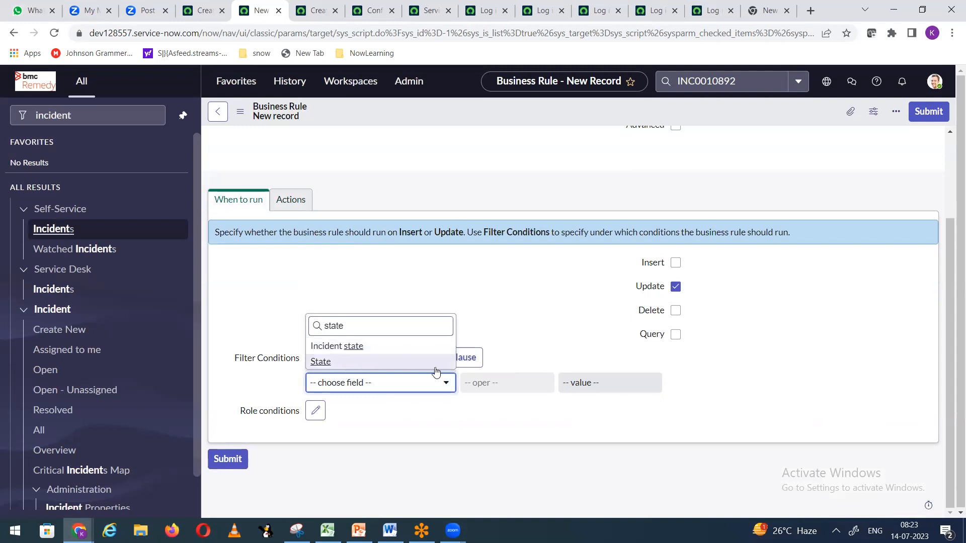
click(451, 369)
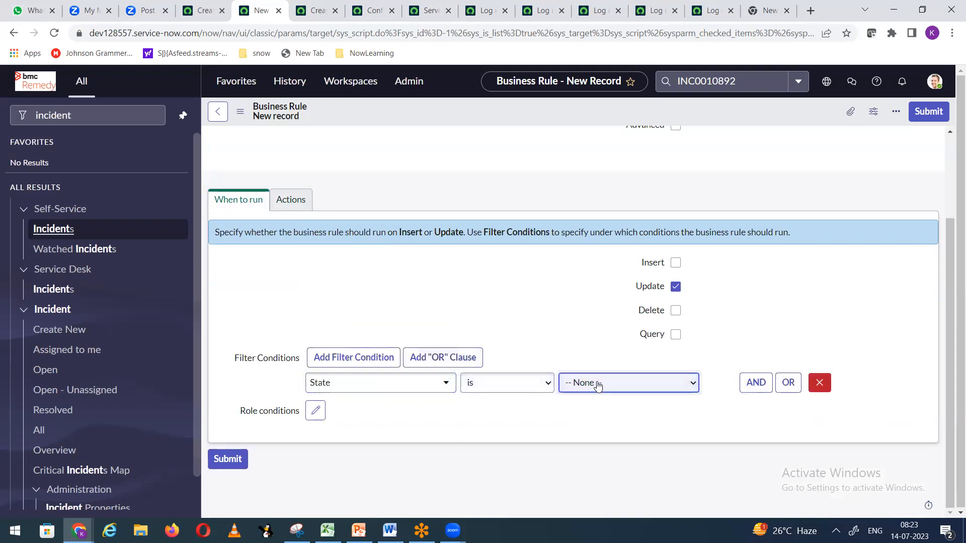
click(613, 383)
click(586, 433)
click(756, 383)
click(388, 429)
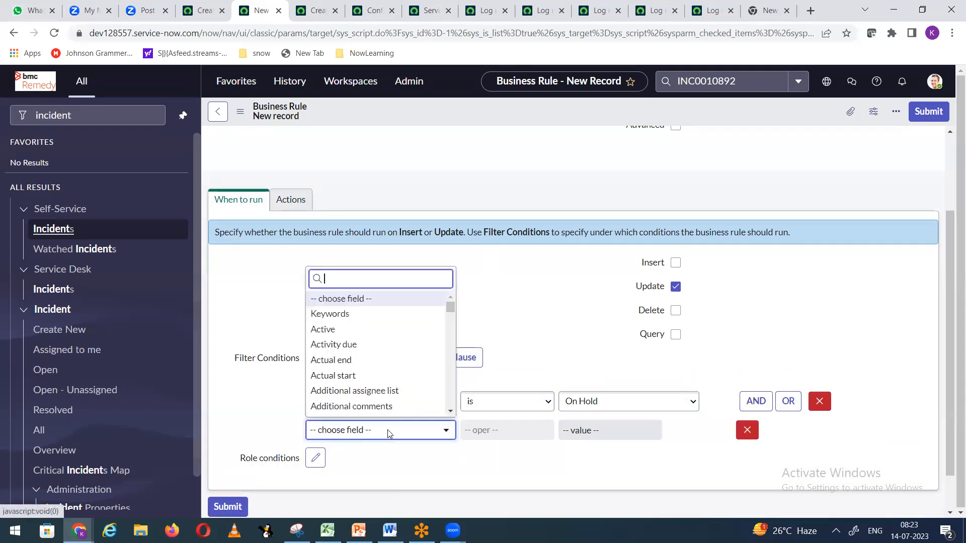
text(on)
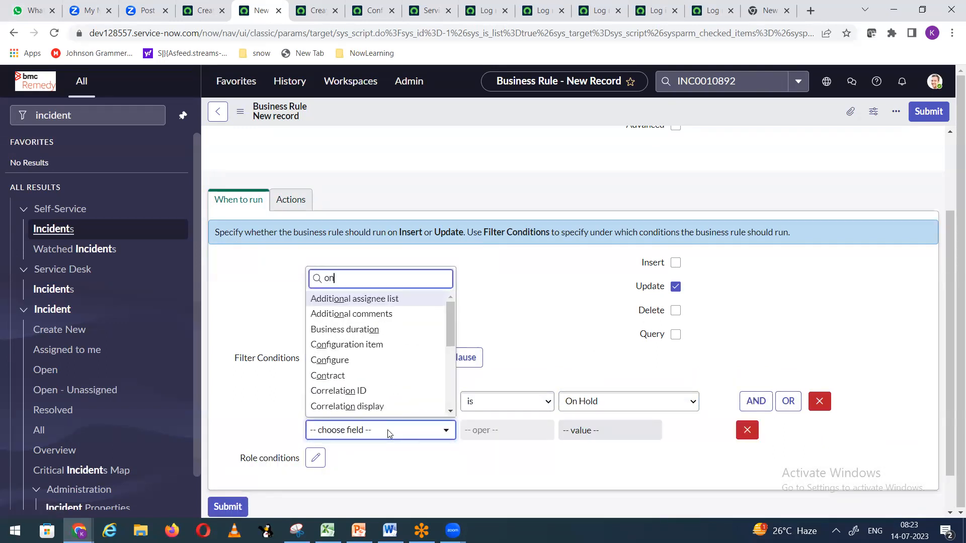
scroll(405, 376, down, 3)
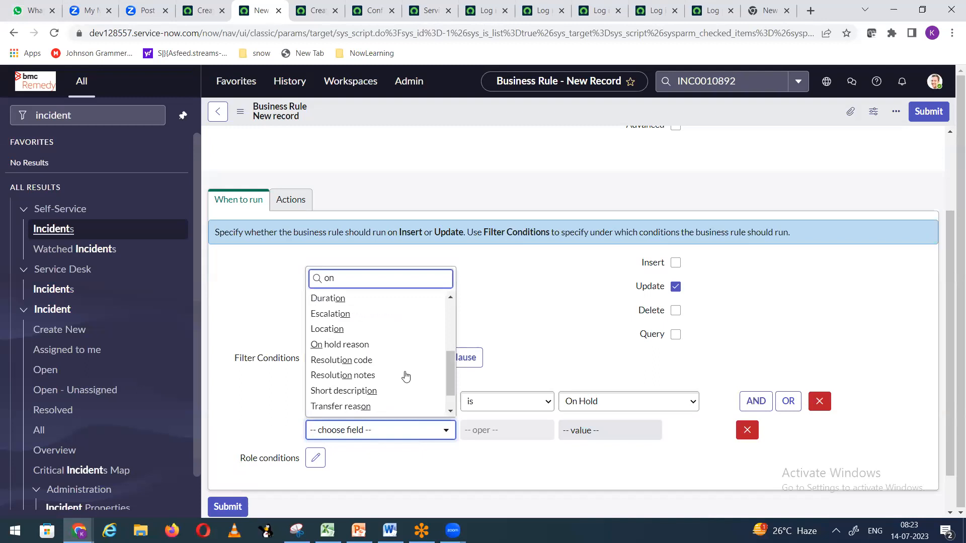
click(347, 345)
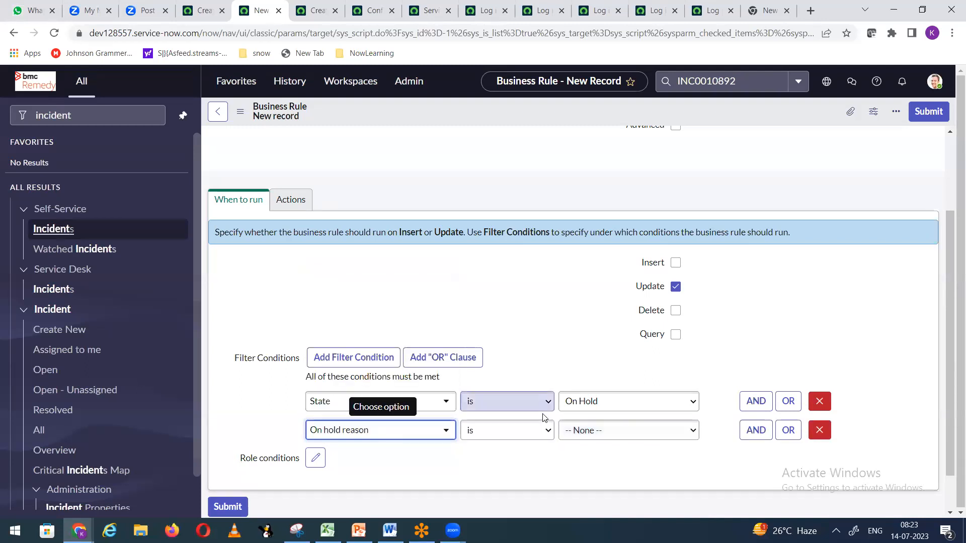
click(571, 440)
click(601, 455)
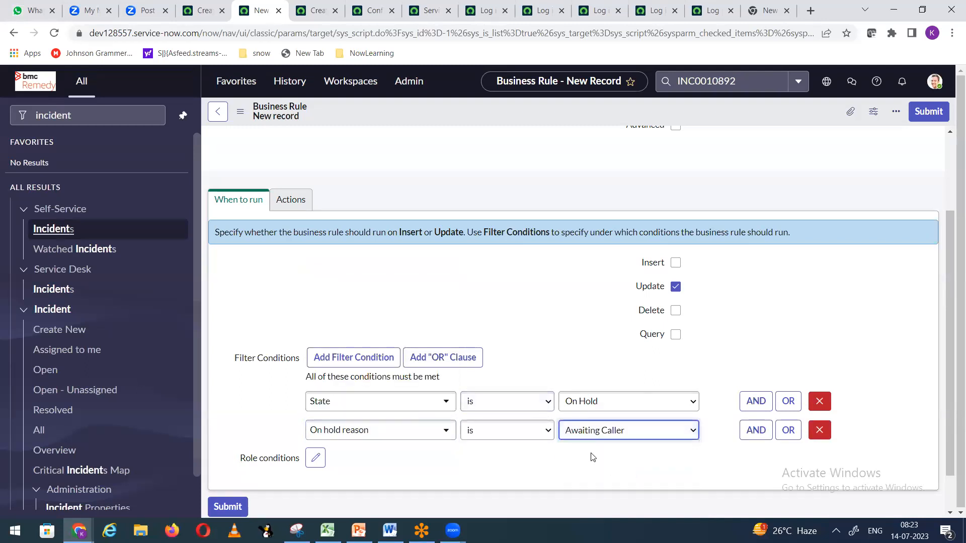
Step: Check the incident's on-hold reason options, then return and save the business rule
click(199, 19)
scroll(750, 259, up, 8)
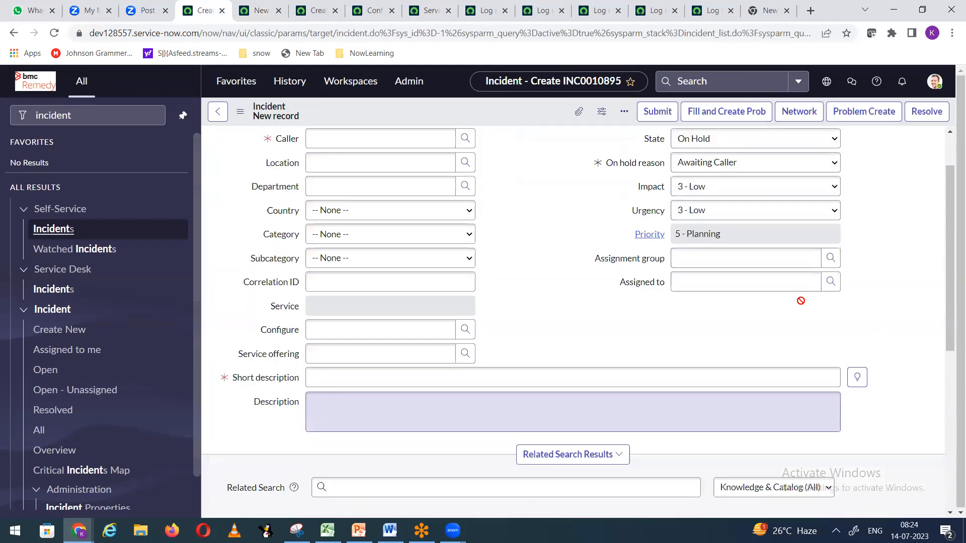
click(729, 225)
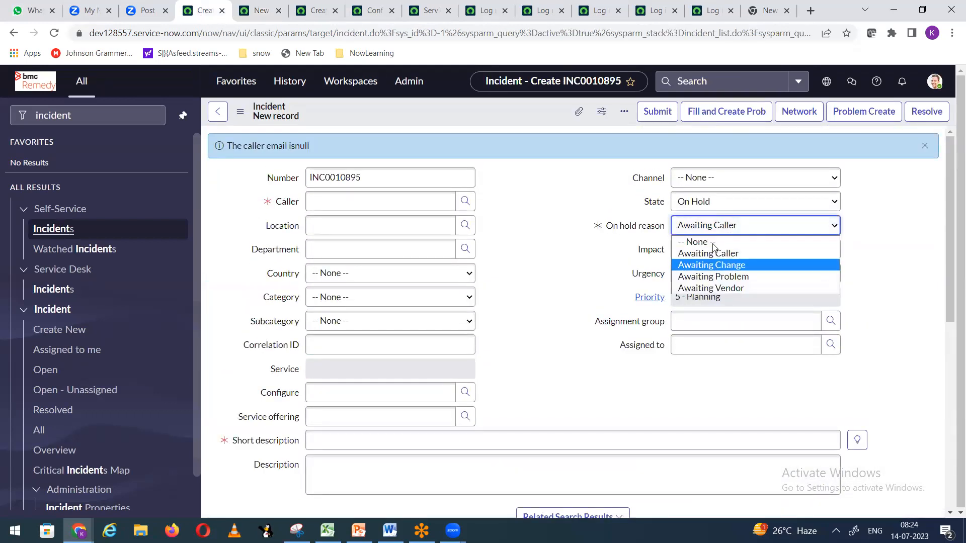
click(724, 268)
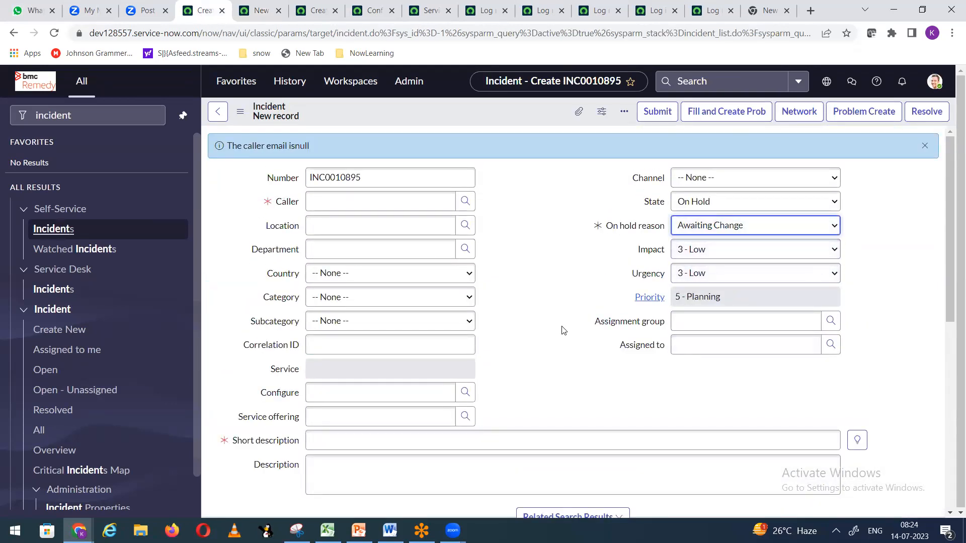
scroll(266, 398, down, 5)
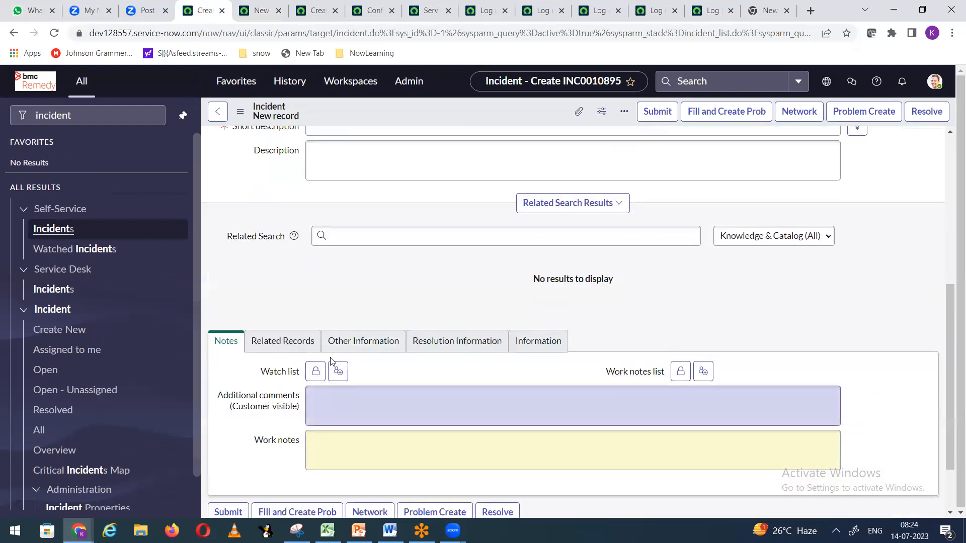
click(259, 10)
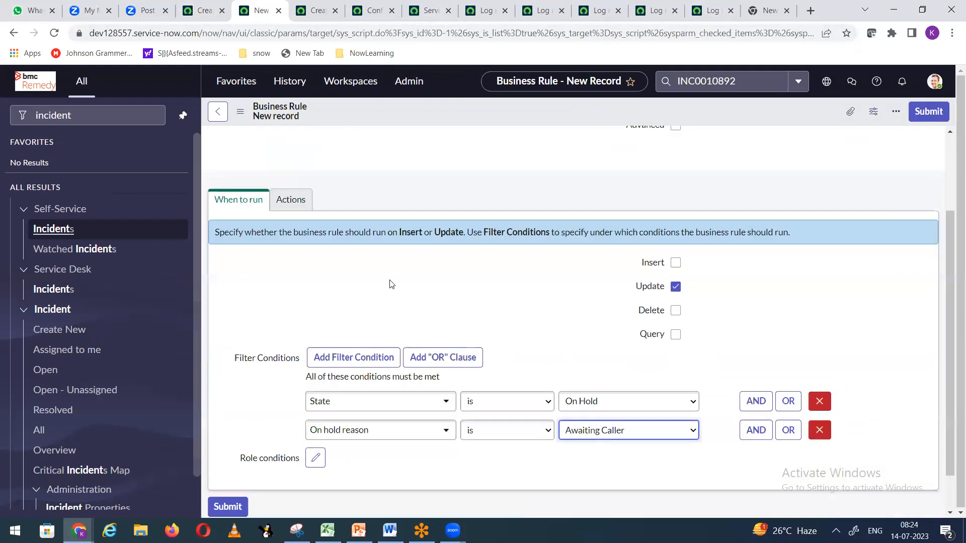
click(297, 201)
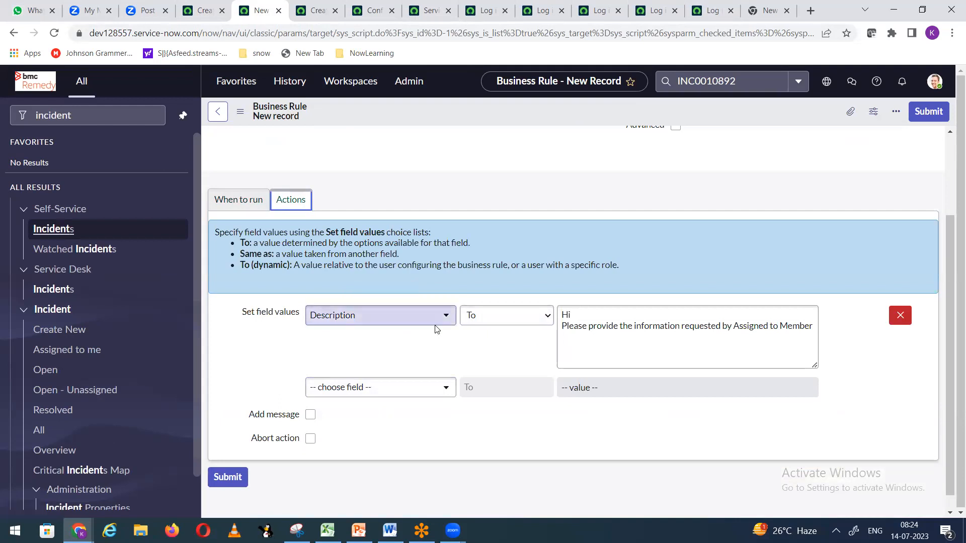
right_click(504, 124)
click(505, 123)
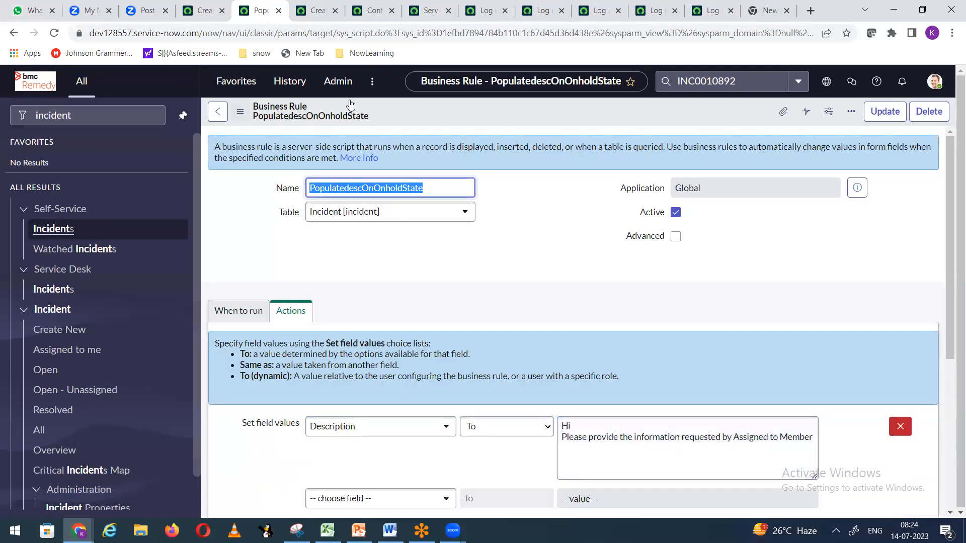
Step: Start a fresh incident with the suggested caller and assignment group Network
click(203, 13)
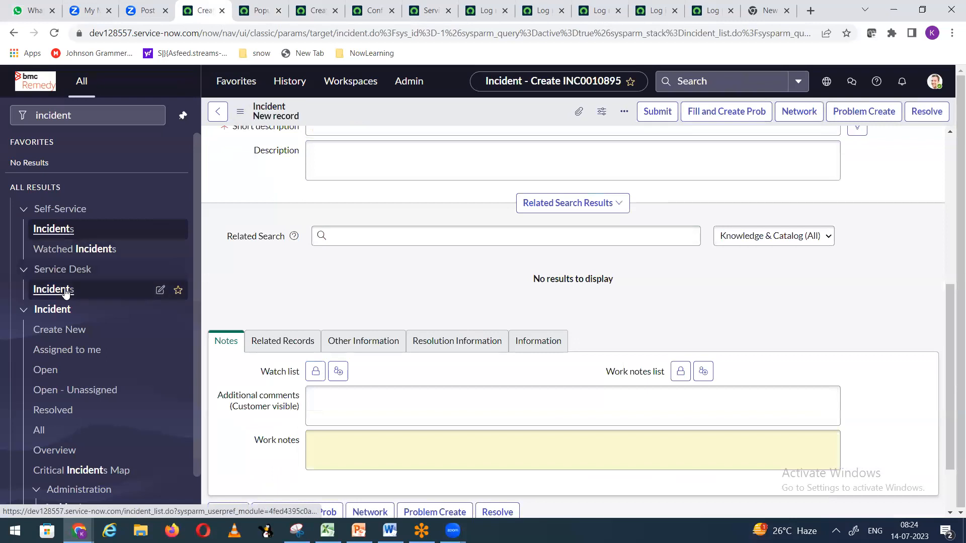
click(63, 333)
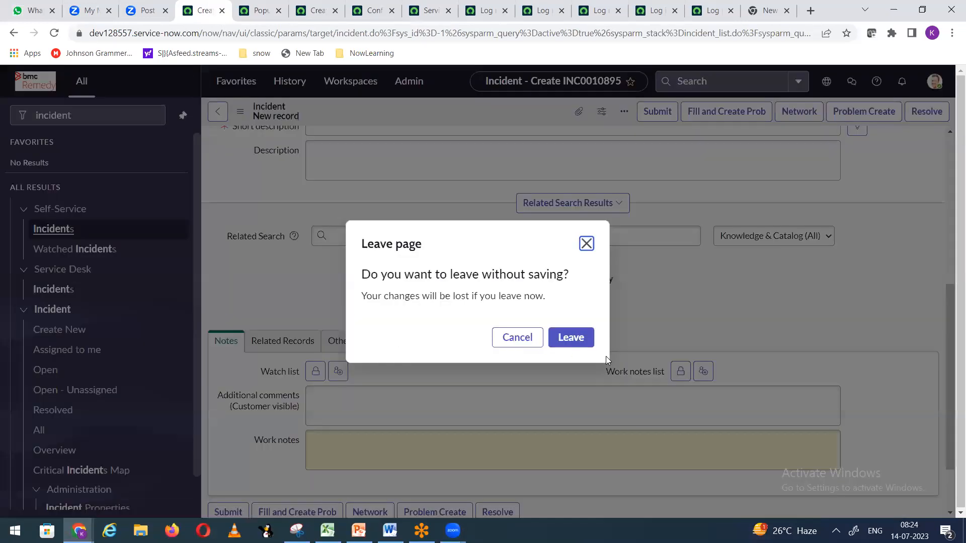
click(578, 338)
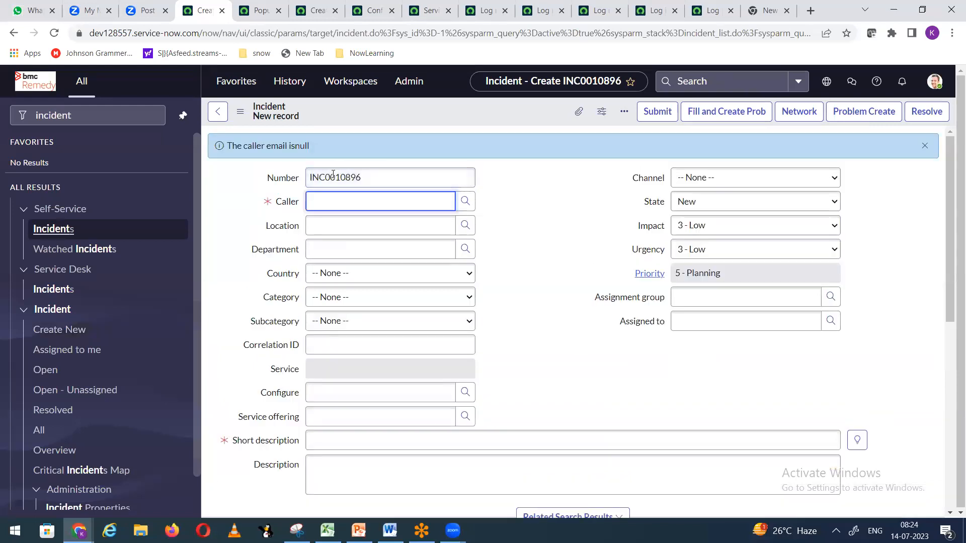
text(Abel)
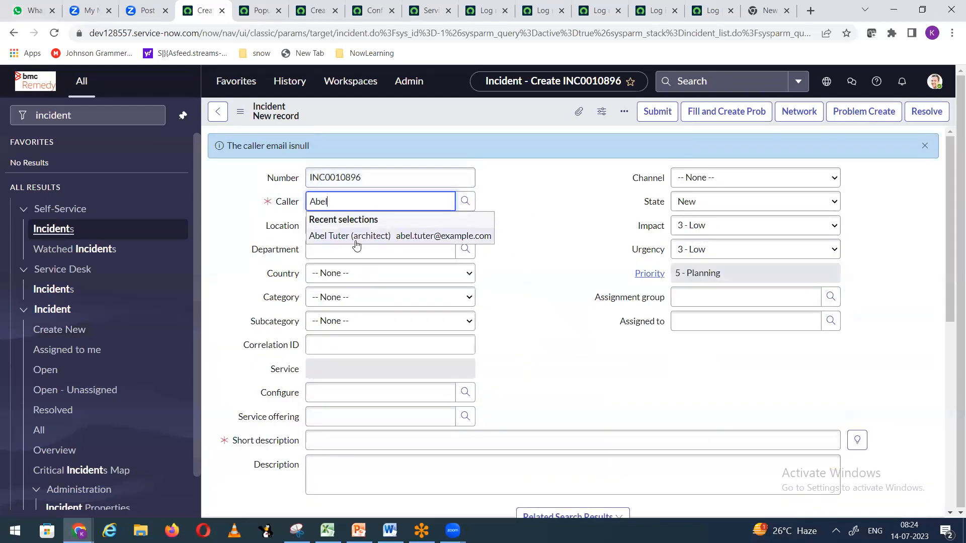
click(342, 465)
click(340, 445)
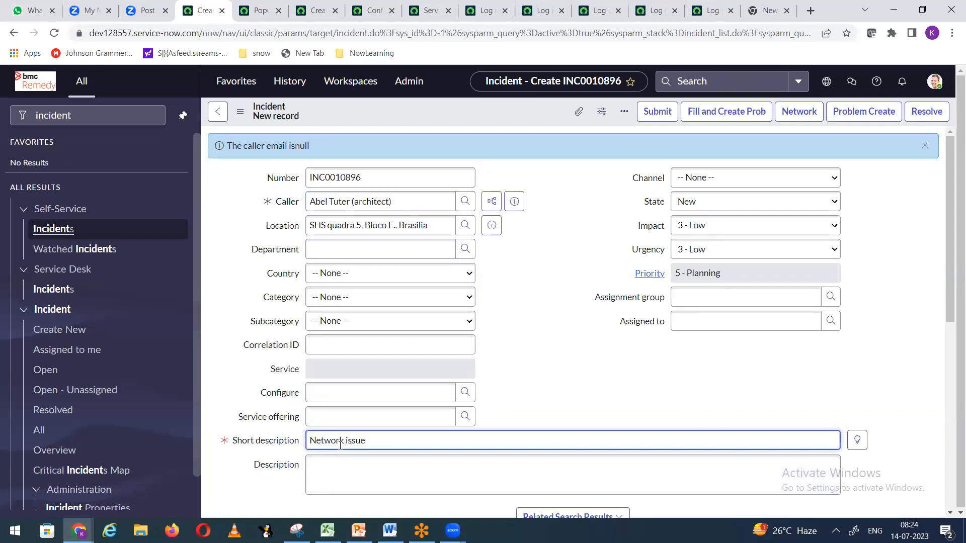
click(684, 295)
text(ne)
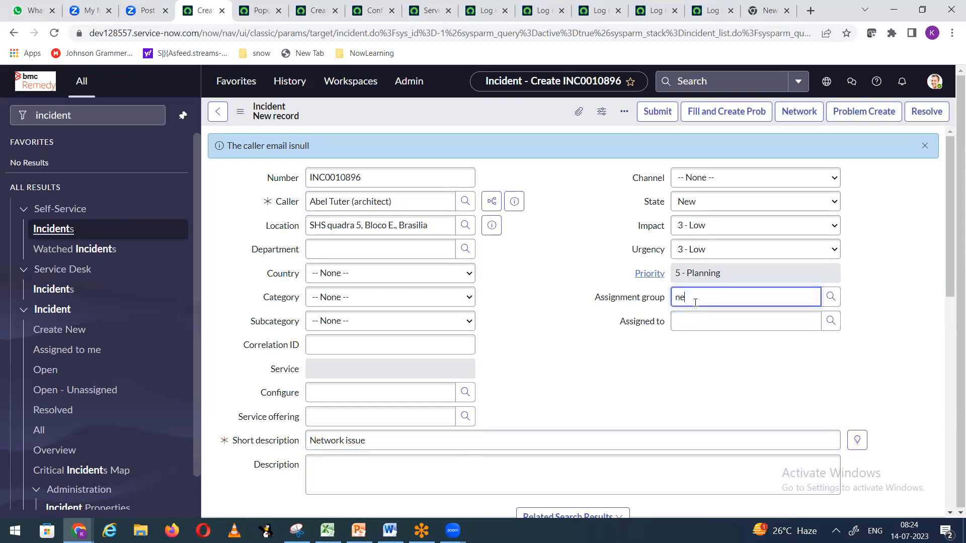
text(twork)
click(699, 324)
Step: Save the incident as INC0010896, dismissing the first, last and full name alerts
right_click(466, 103)
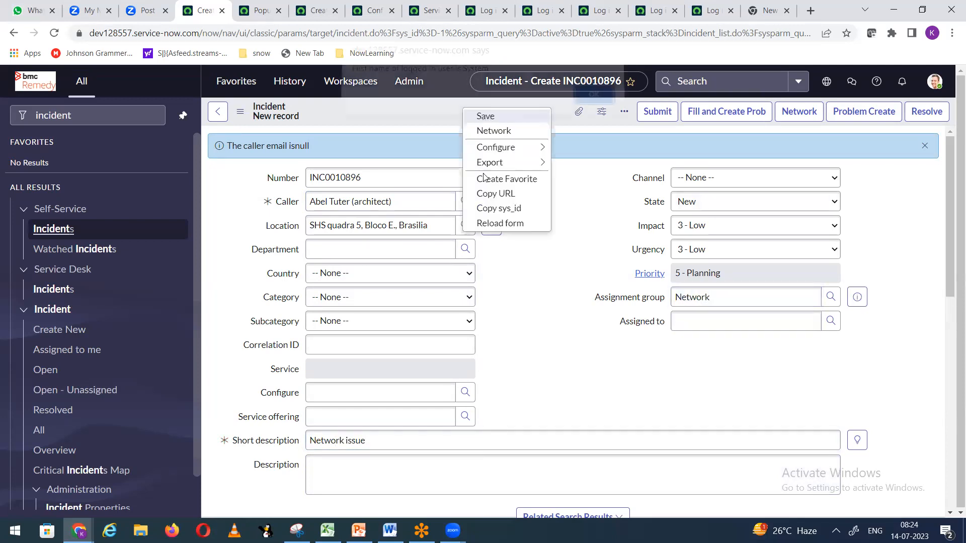
click(482, 115)
click(586, 101)
click(589, 106)
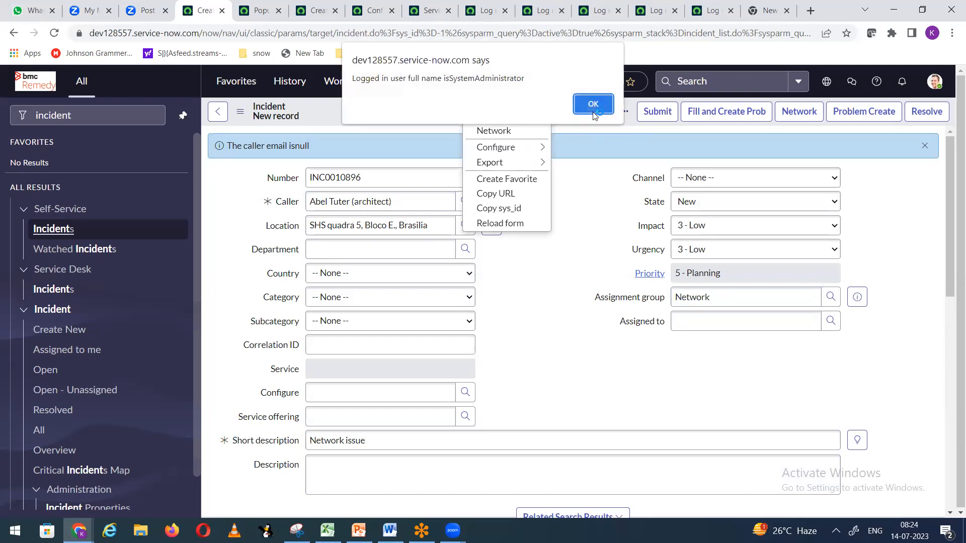
click(587, 104)
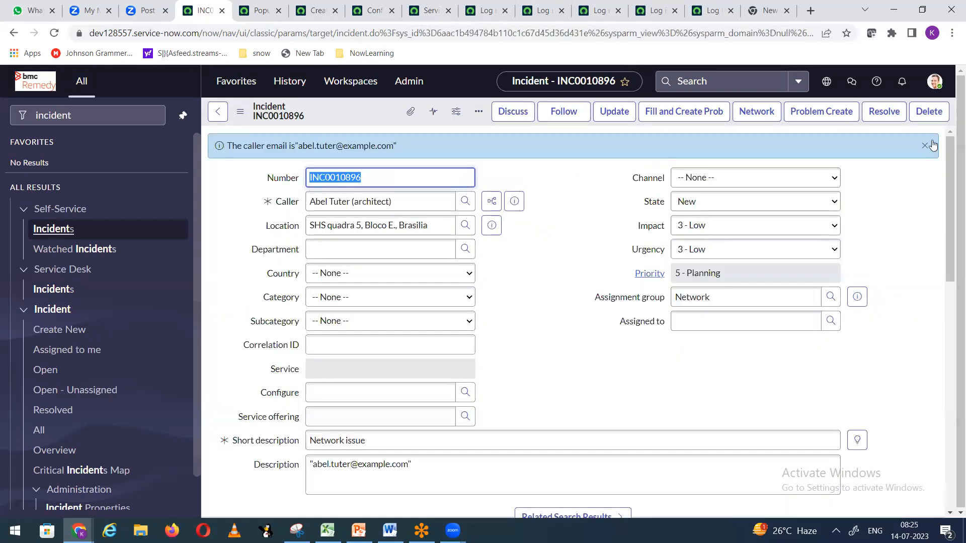
Step: Close the info banner, pick an Assigned to user, and save the incident
click(925, 147)
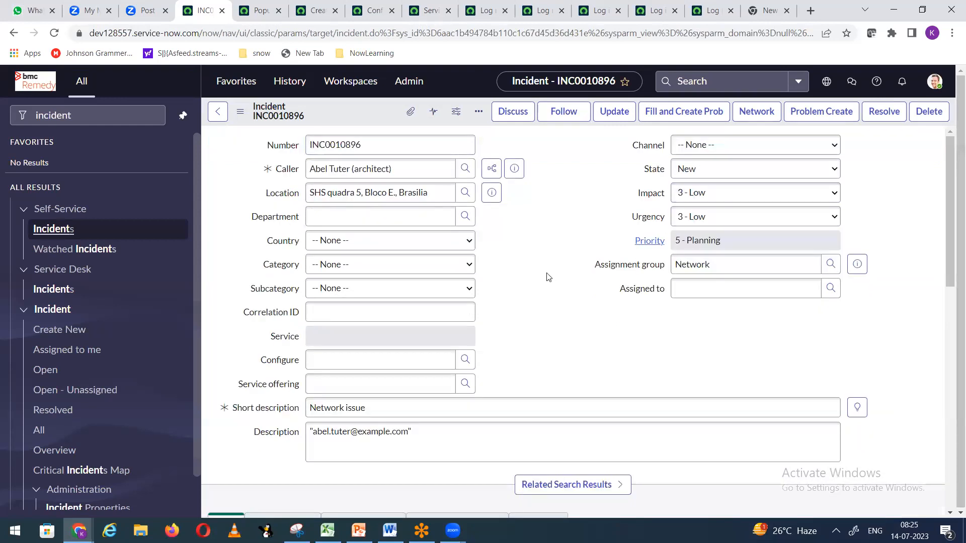
click(831, 289)
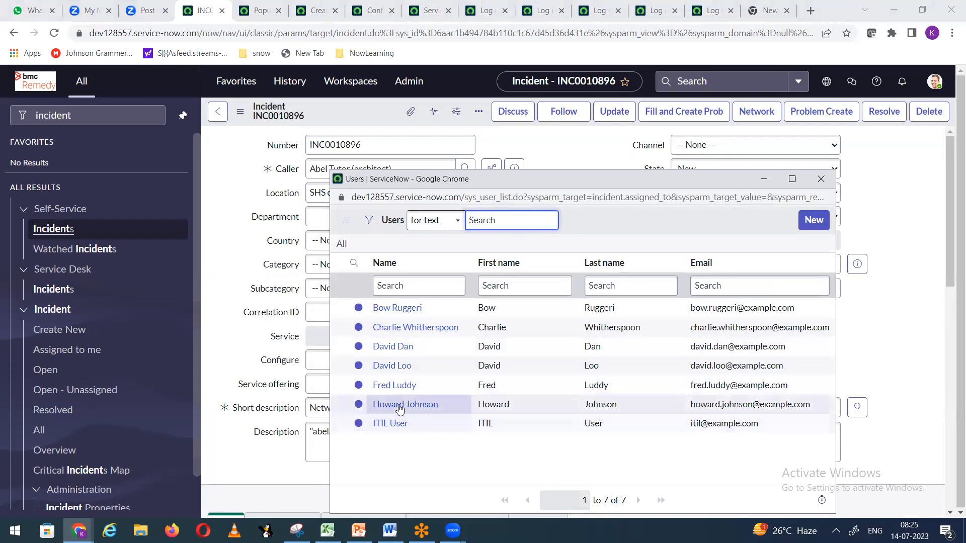
click(398, 366)
right_click(359, 110)
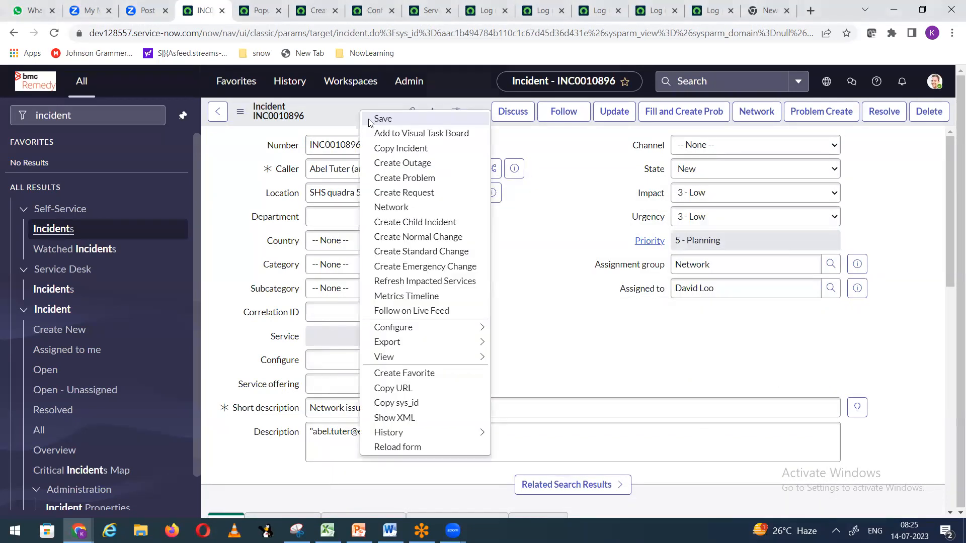
click(592, 104)
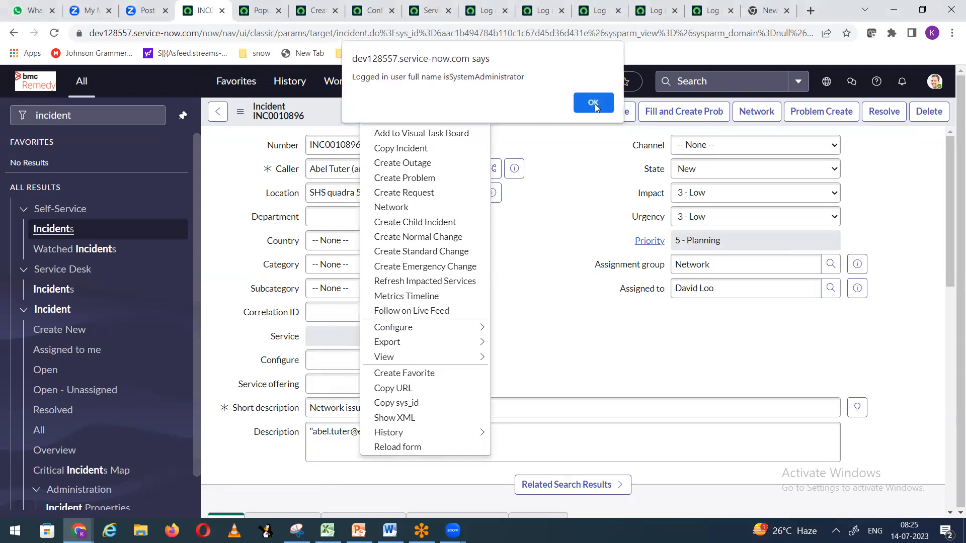
click(594, 105)
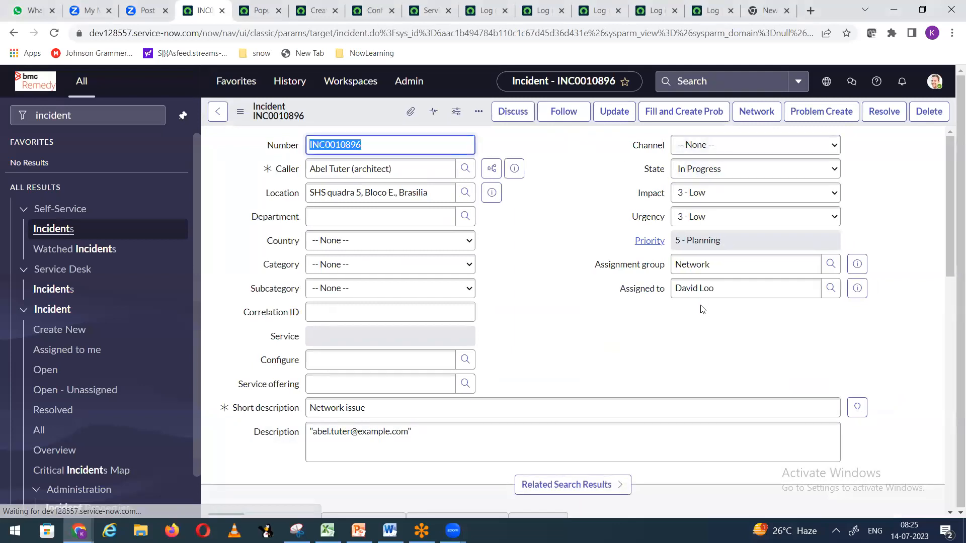
Step: Begin a customer-visible Additional comment starting with 'Hi'
scroll(442, 362, down, 5)
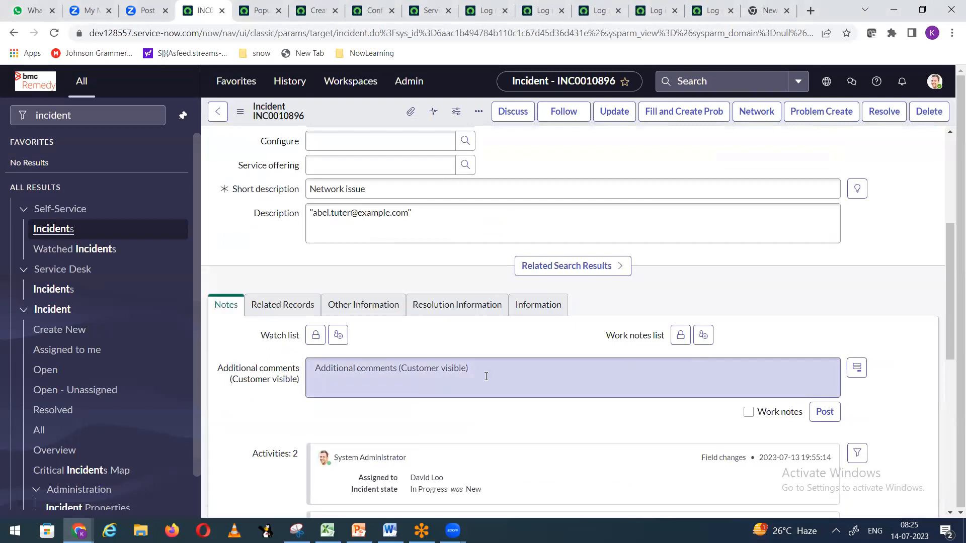
click(488, 377)
text(Hi Abel,)
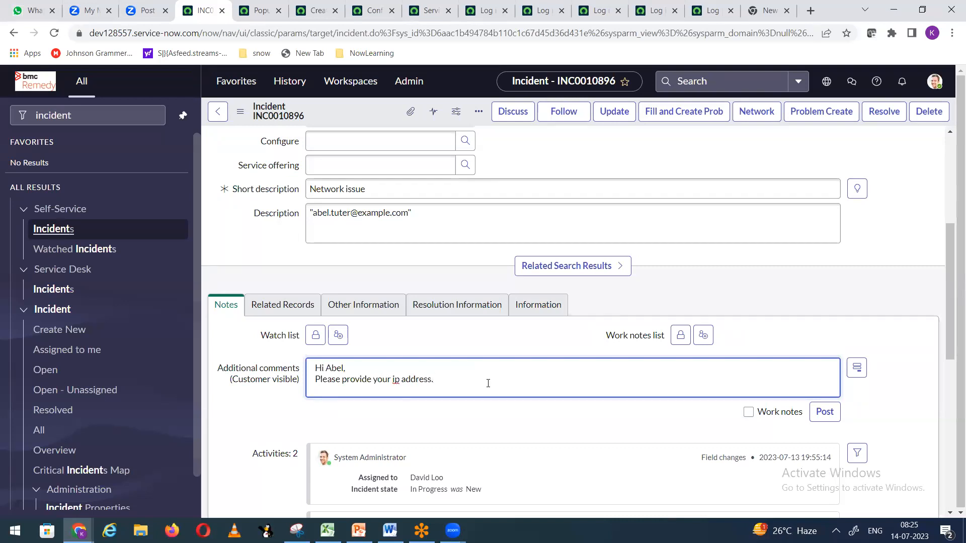
scroll(488, 383, up, 5)
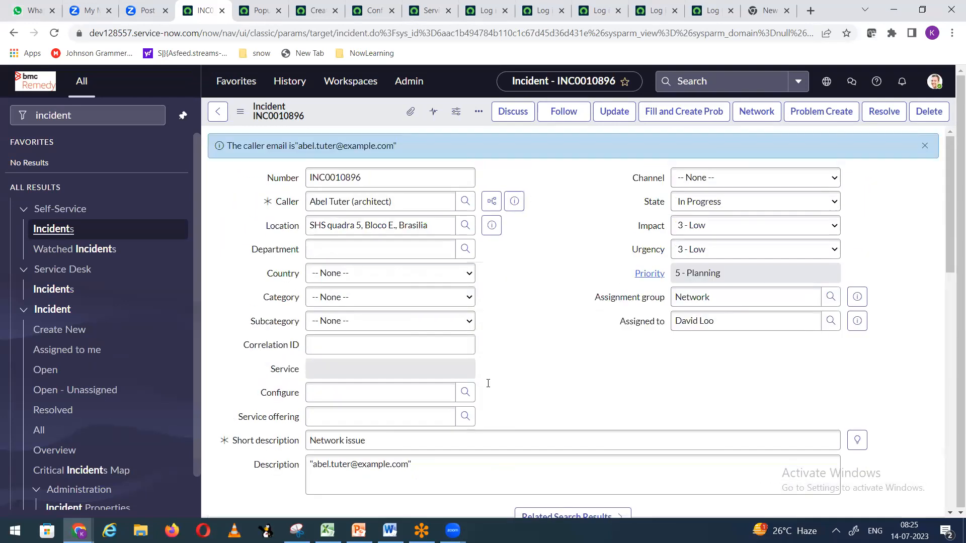
Step: Set State to On Hold with reason Awaiting Caller and save, dismissing the name alerts
click(697, 202)
click(693, 241)
click(705, 226)
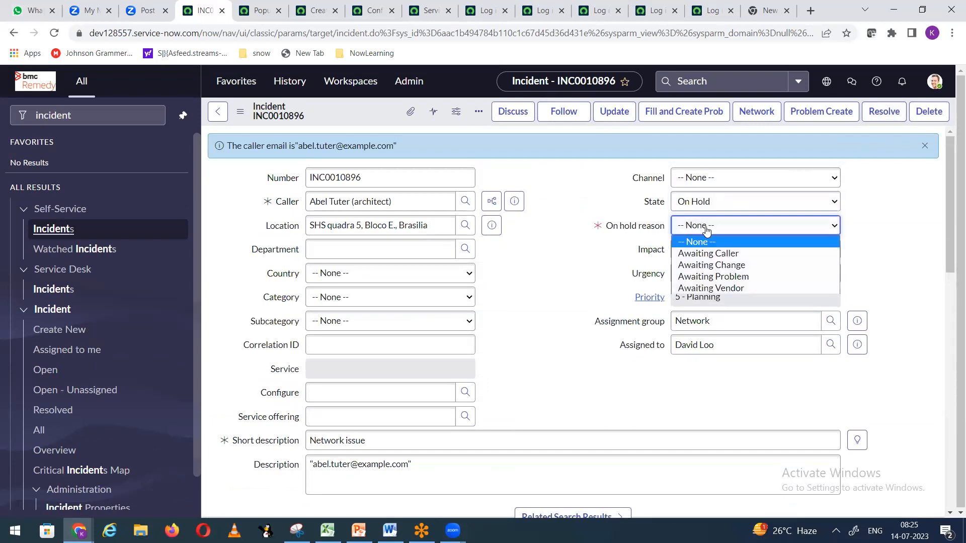
click(714, 254)
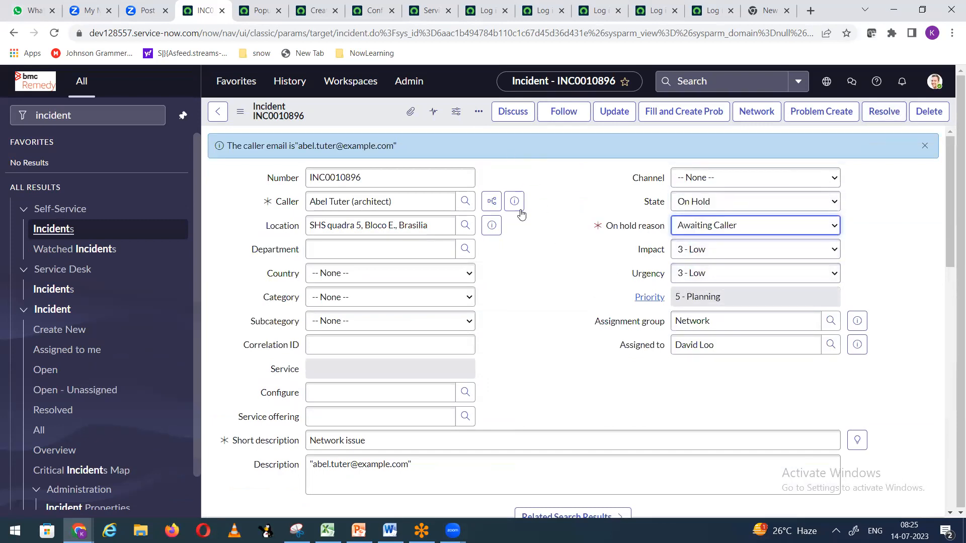
scroll(521, 213, down, 5)
scroll(250, 371, up, 3)
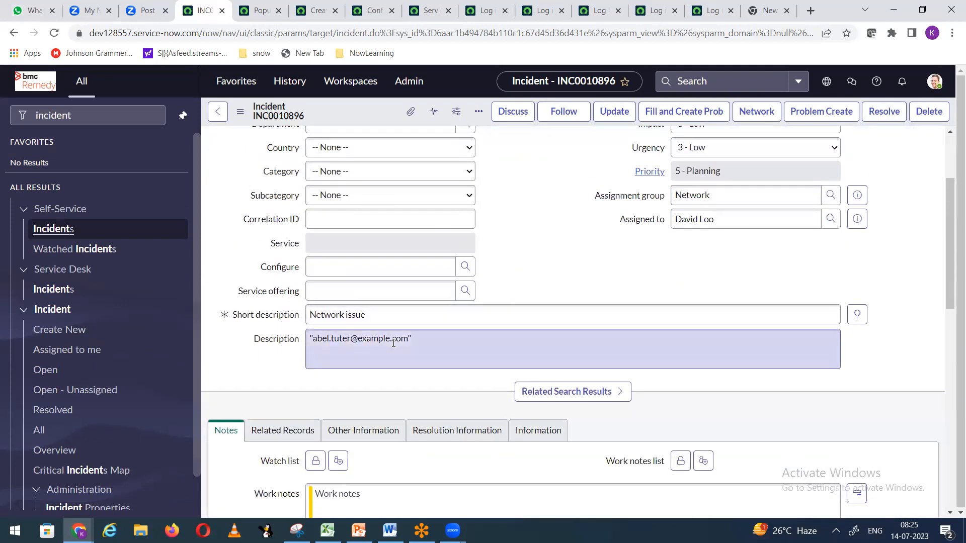
right_click(367, 111)
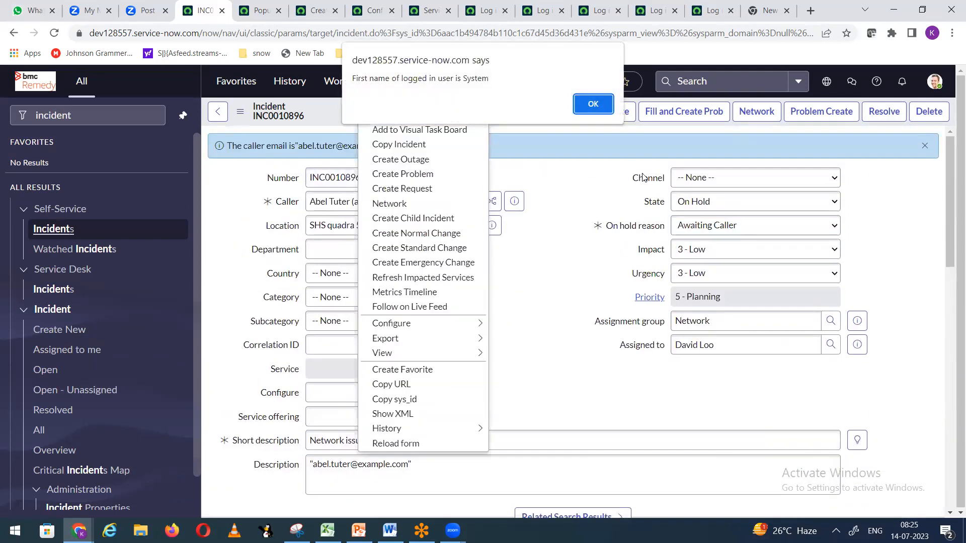
click(594, 105)
click(600, 110)
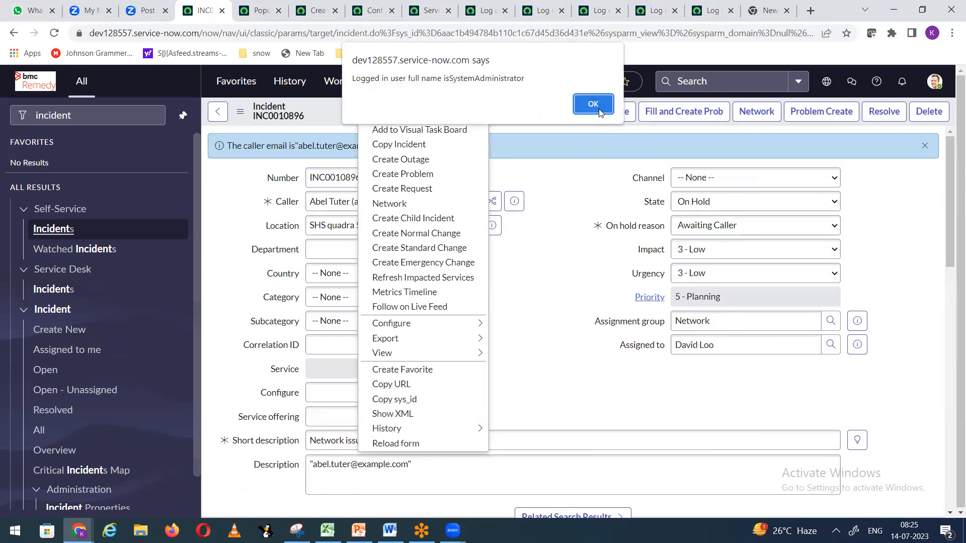
click(600, 111)
Step: Select the email text auto-filled in the Description field
scroll(629, 270, down, 1)
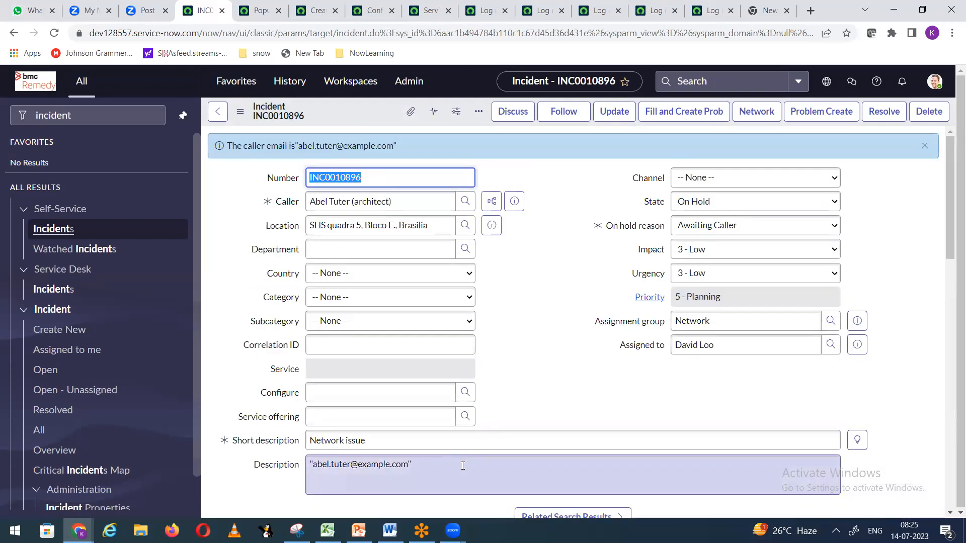
scroll(463, 466, down, 1)
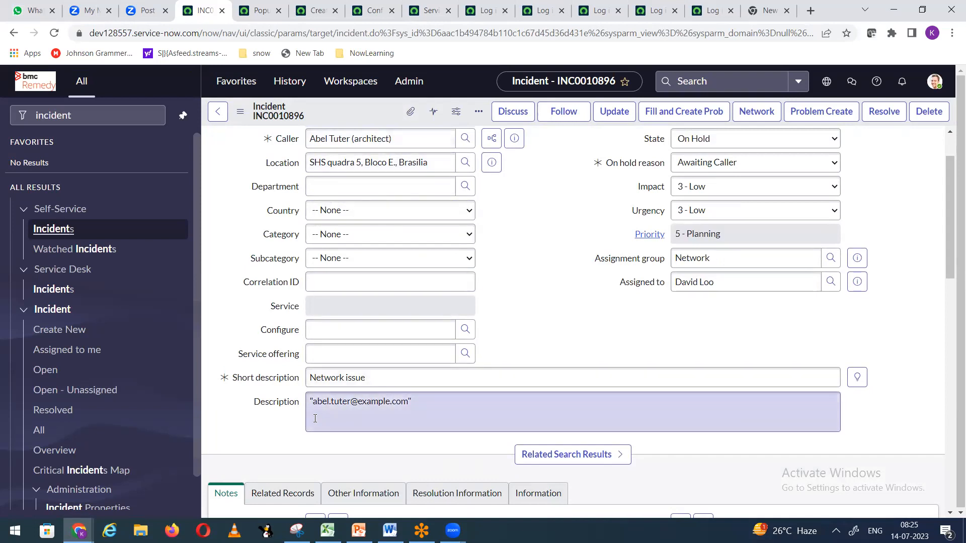
drag(308, 403, 418, 396)
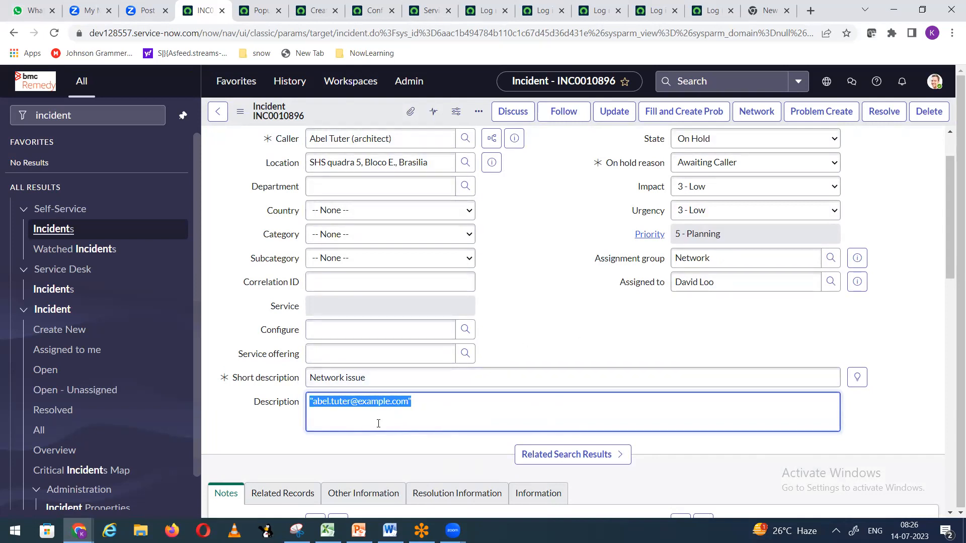
Step: Switch to the change request tab and filter the navigator to incident
click(259, 11)
click(314, 13)
right_click(314, 14)
click(515, 105)
drag(83, 117, 5, 120)
text(incident)
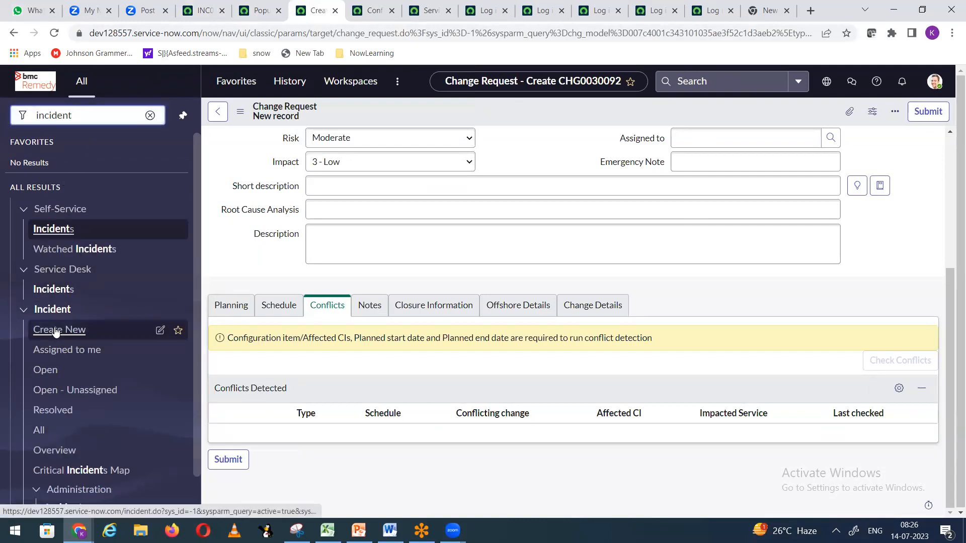
Step: From a new incident form's Configure menu, open the incident Client Scripts list
click(54, 331)
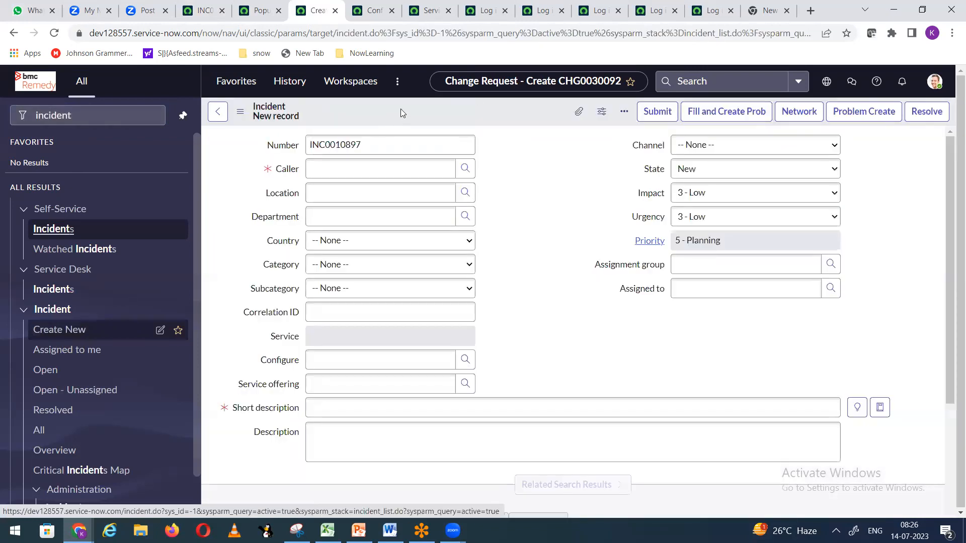
right_click(417, 116)
mouse_move(460, 160)
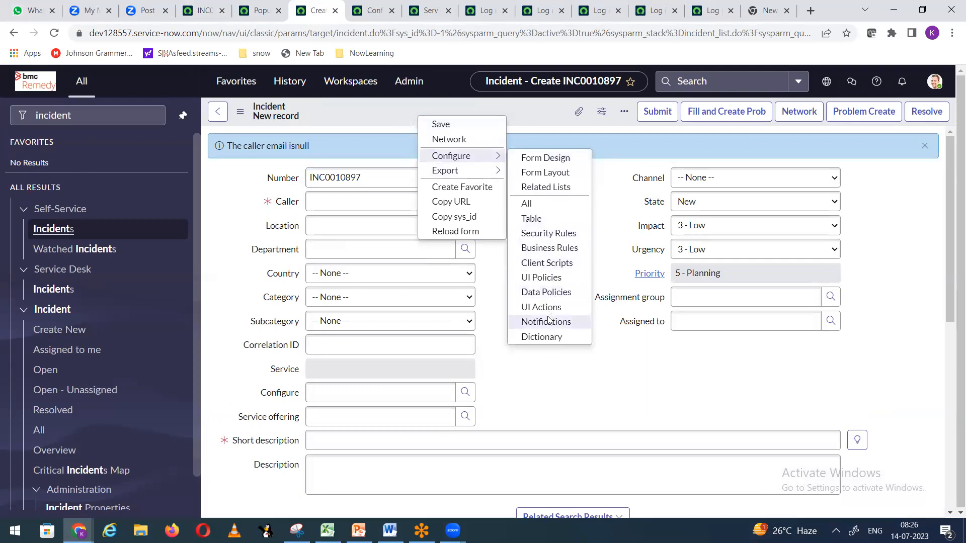
click(557, 267)
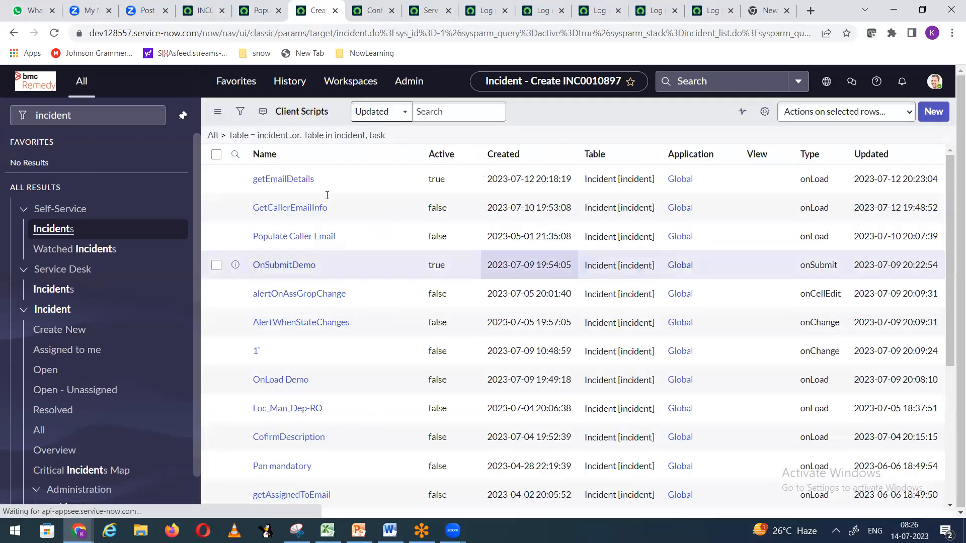
Step: Set the getEmailDetails client script's Active value to false, then return to incident INC0010896
click(461, 185)
double_click(462, 185)
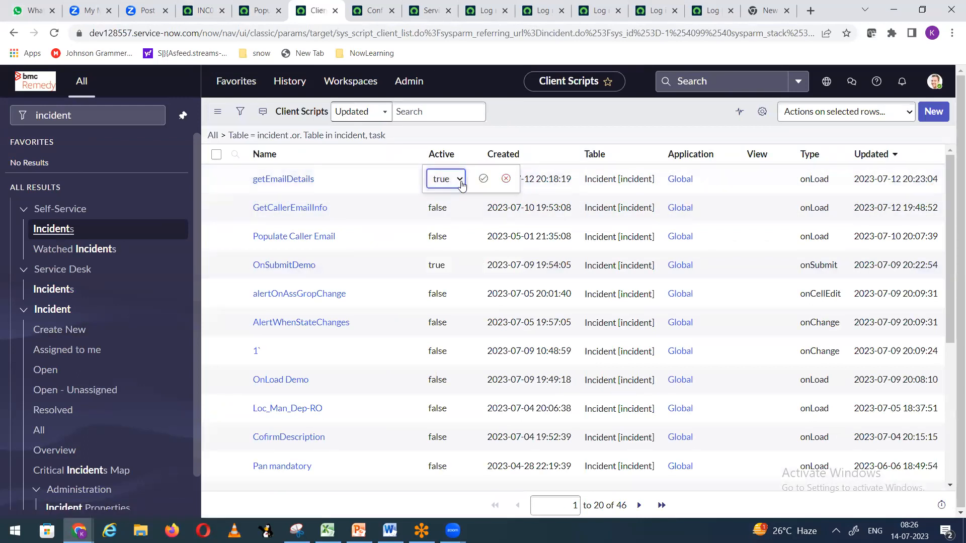
click(458, 180)
click(450, 208)
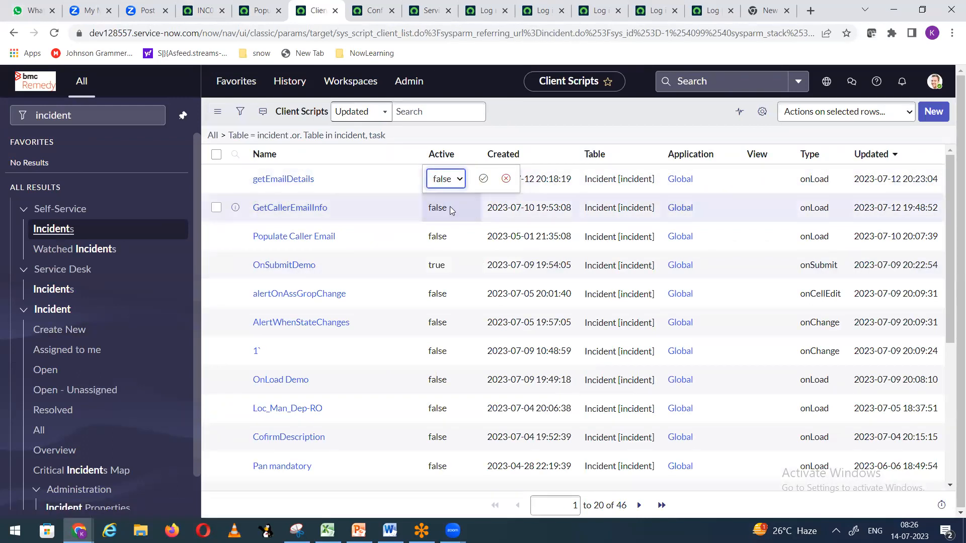
click(483, 178)
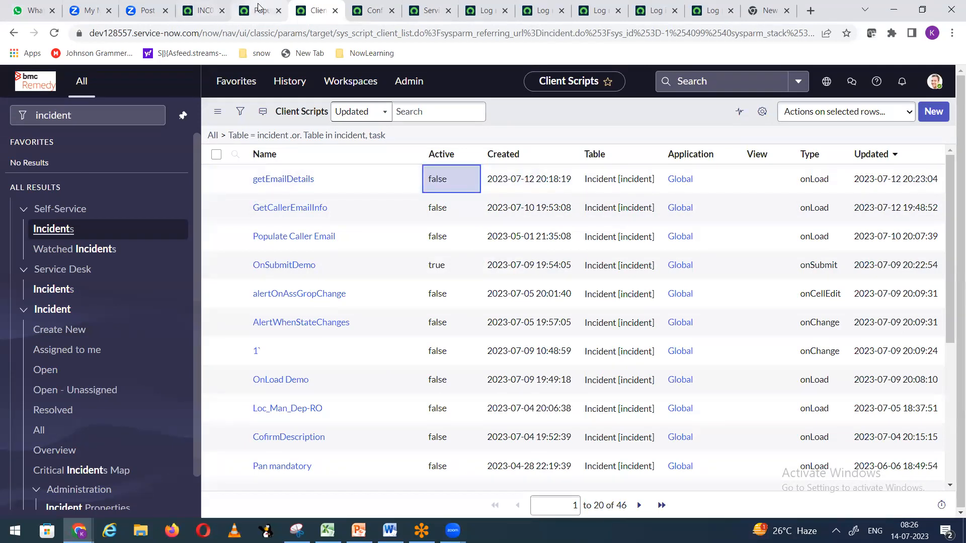
click(256, 11)
click(204, 11)
Step: Reload incident INC0010896, review its Description, then return to the Client Scripts list
right_click(344, 113)
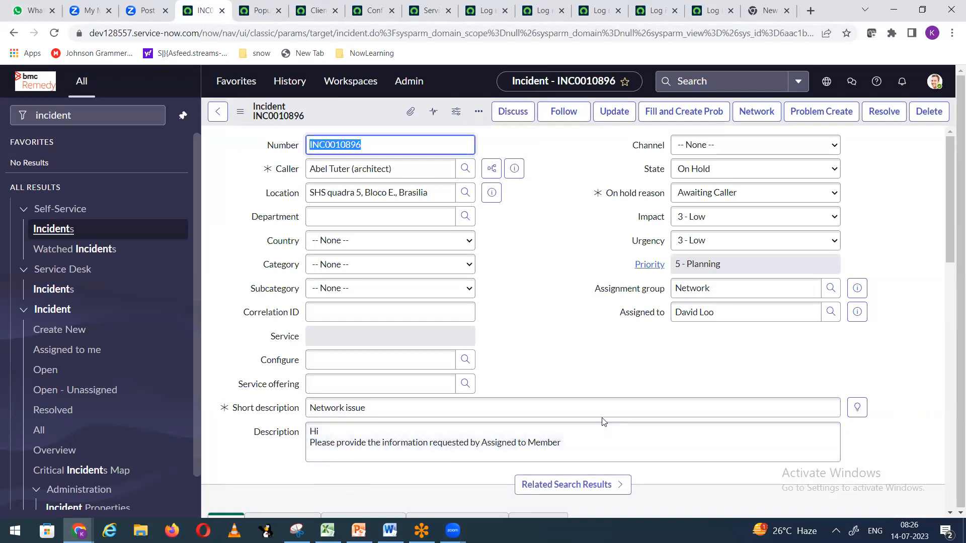
scroll(602, 420, down, 5)
scroll(594, 382, up, 5)
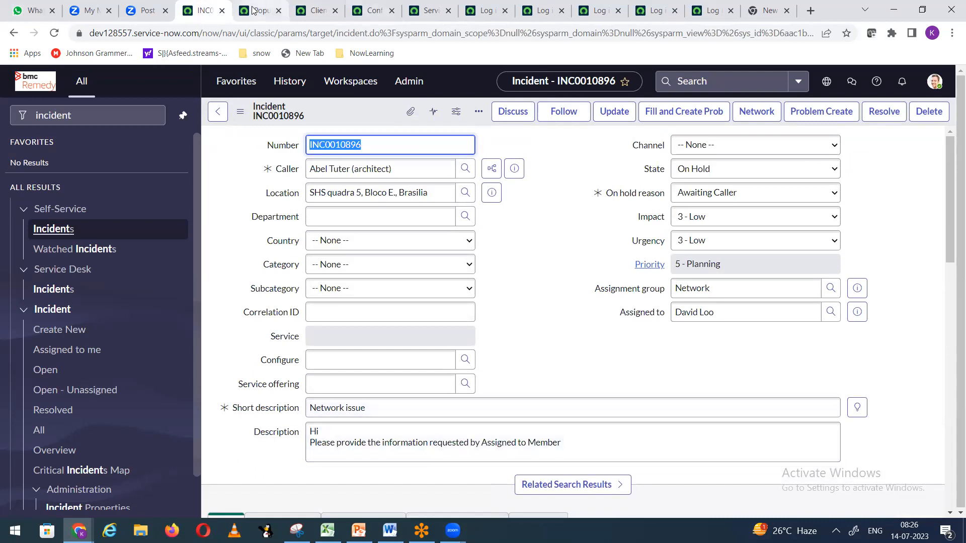
click(316, 16)
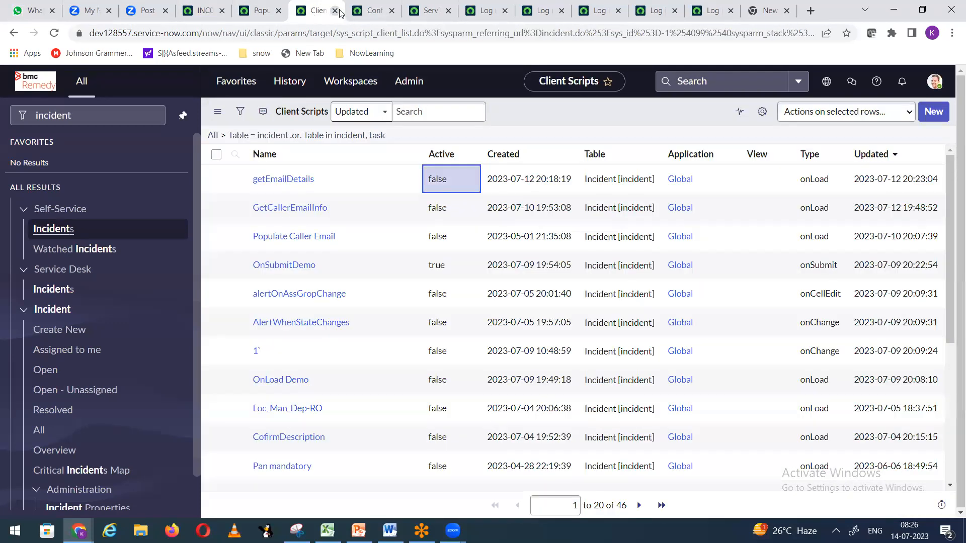
Step: Close the leftover Client Scripts, dictionary and user pages, and show the rule's When to run section
click(336, 11)
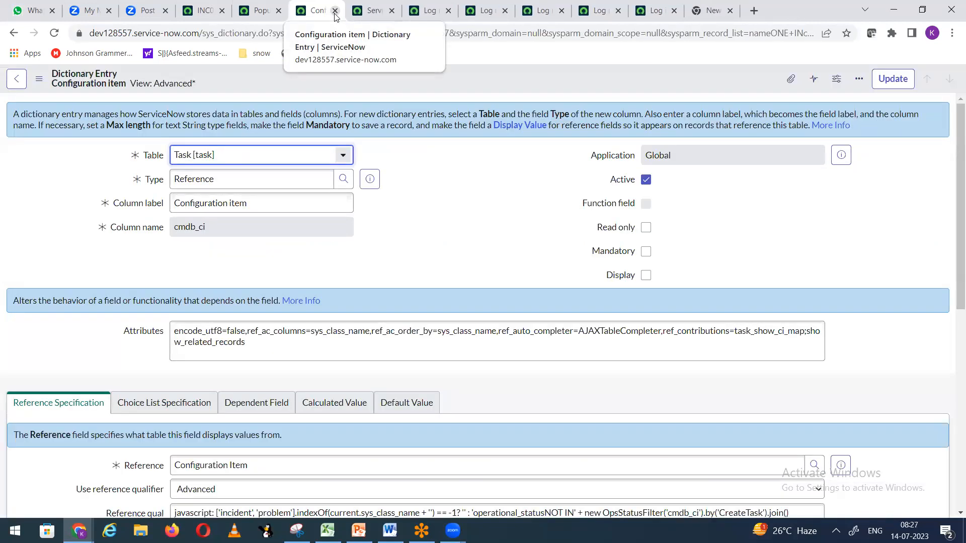
click(335, 11)
click(335, 11)
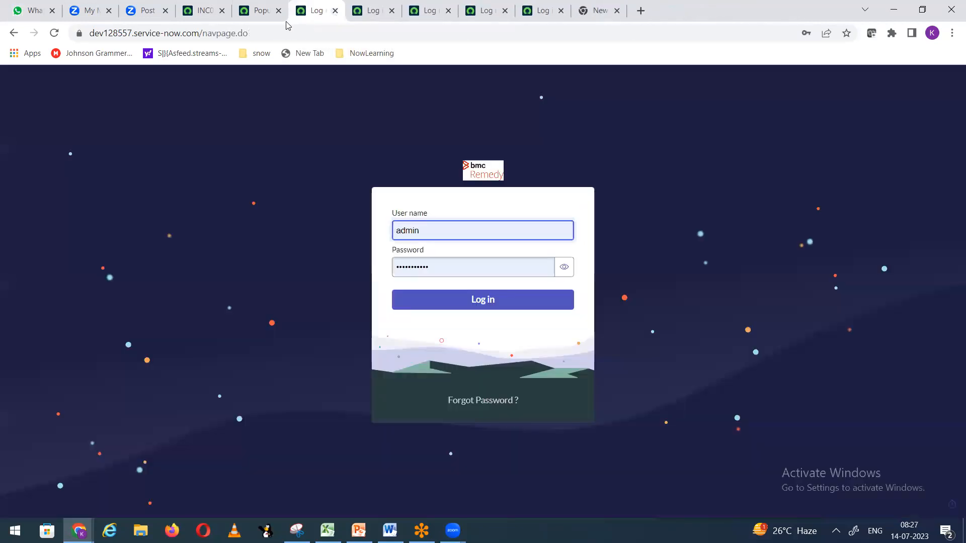
click(257, 11)
click(535, 282)
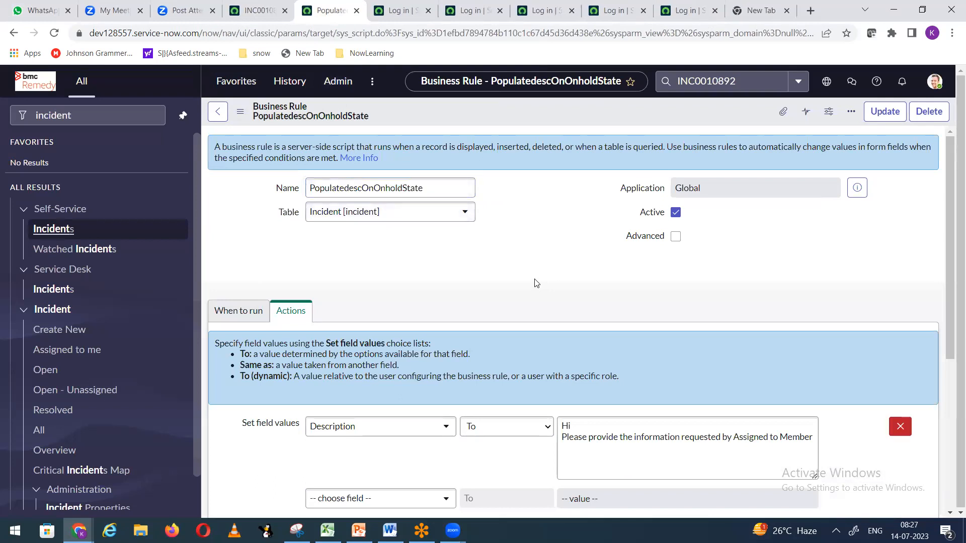
scroll(531, 273, down, 3)
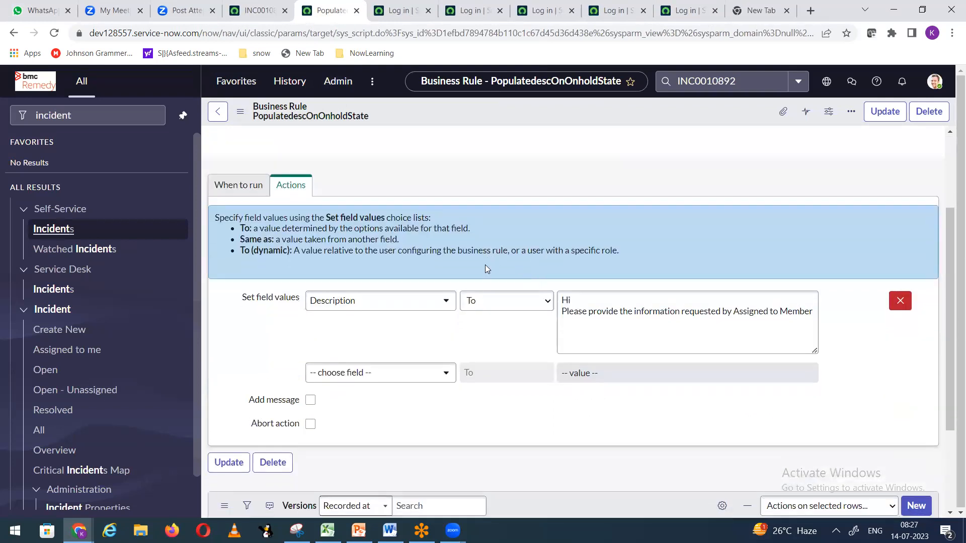
click(224, 185)
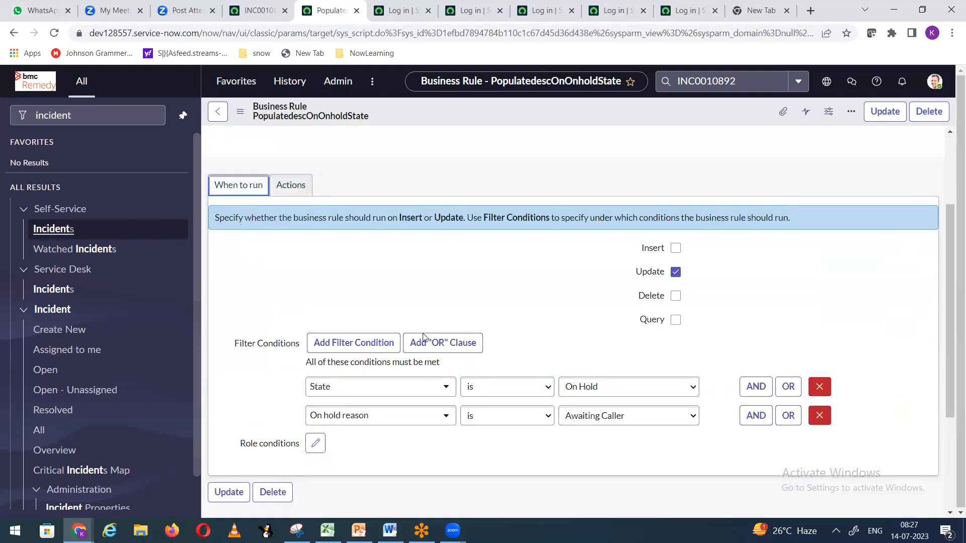
scroll(352, 336, down, 3)
Step: Add itil as the PopulatedescOnOnholdState rule's role condition
click(315, 319)
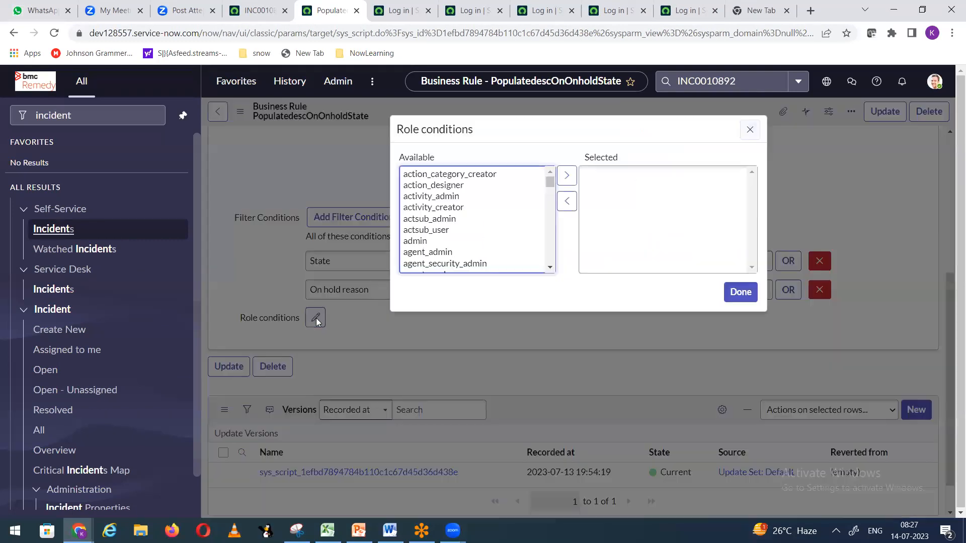
click(443, 223)
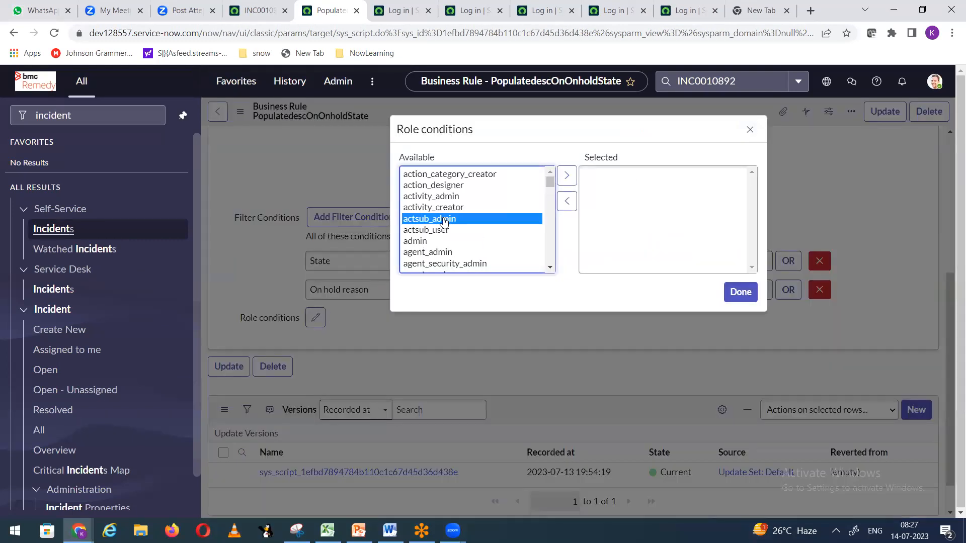
text(itil)
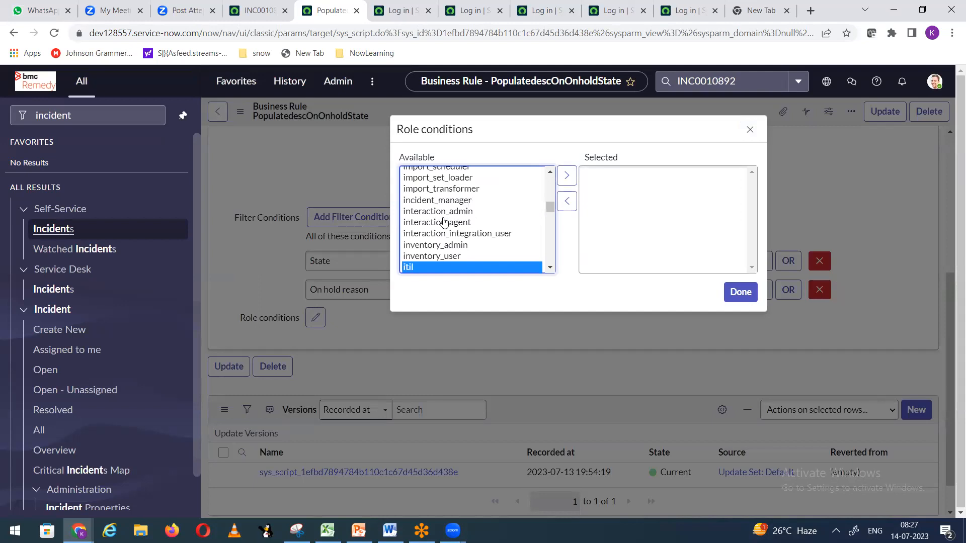
click(567, 175)
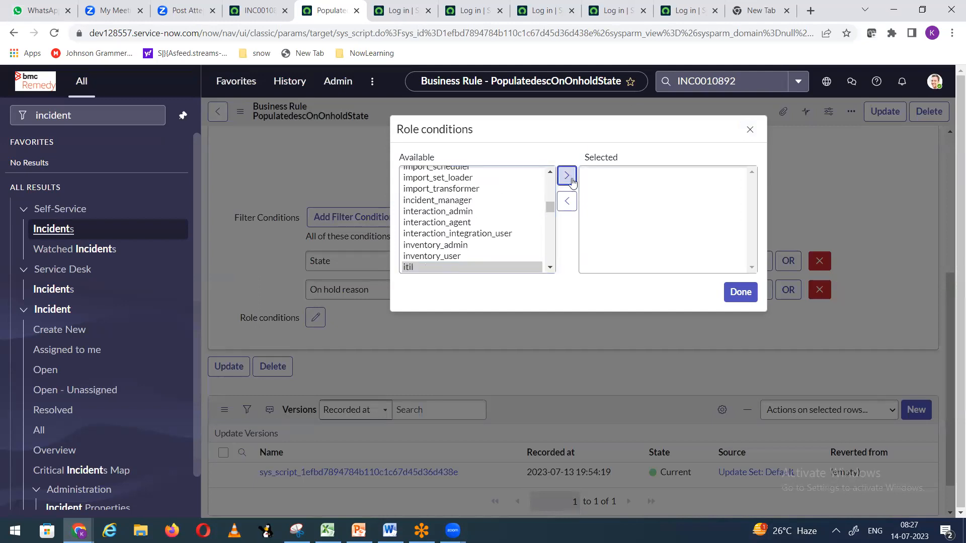
click(727, 298)
scroll(421, 275, up, 5)
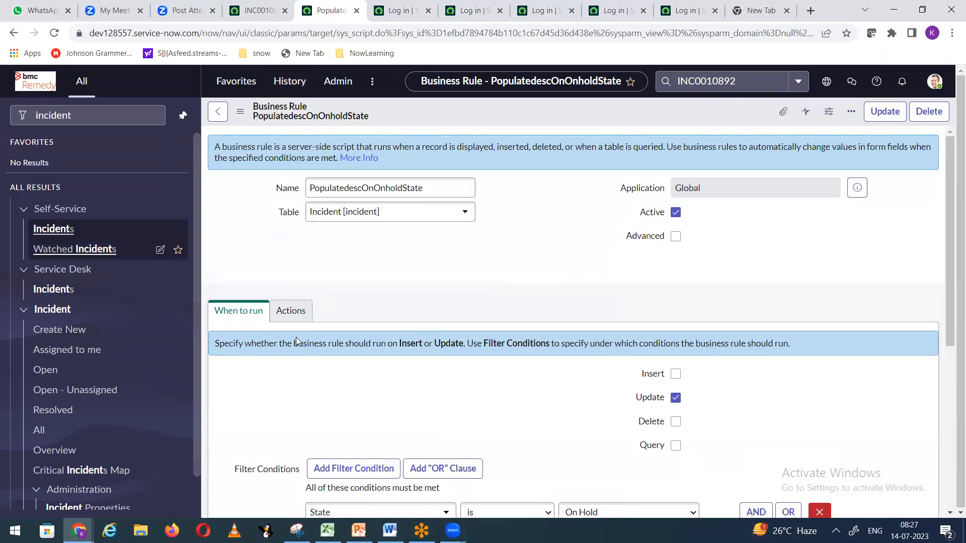
scroll(454, 305, down, 3)
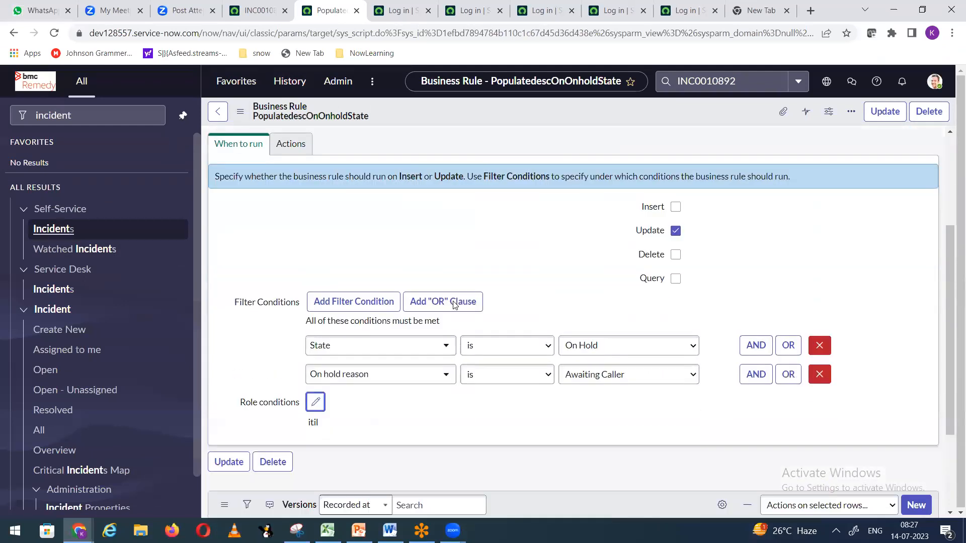
scroll(455, 305, down, 2)
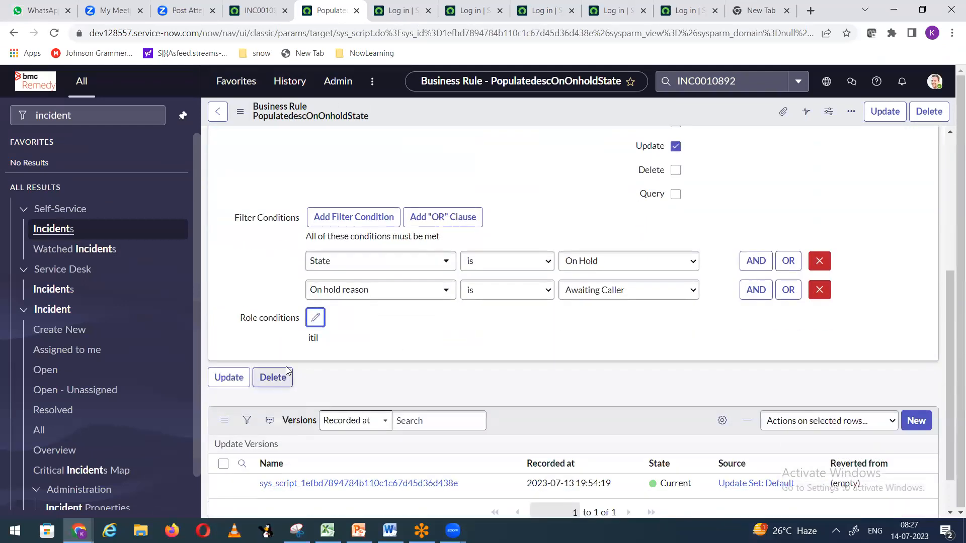
Step: Switch to incident INC0010896, then open and close the profile menu without choosing anything
click(254, 15)
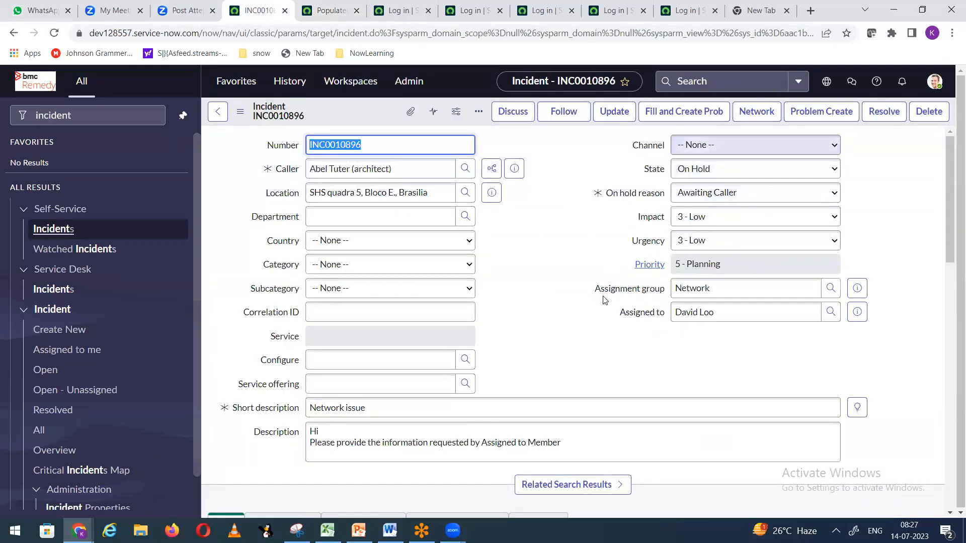
click(934, 81)
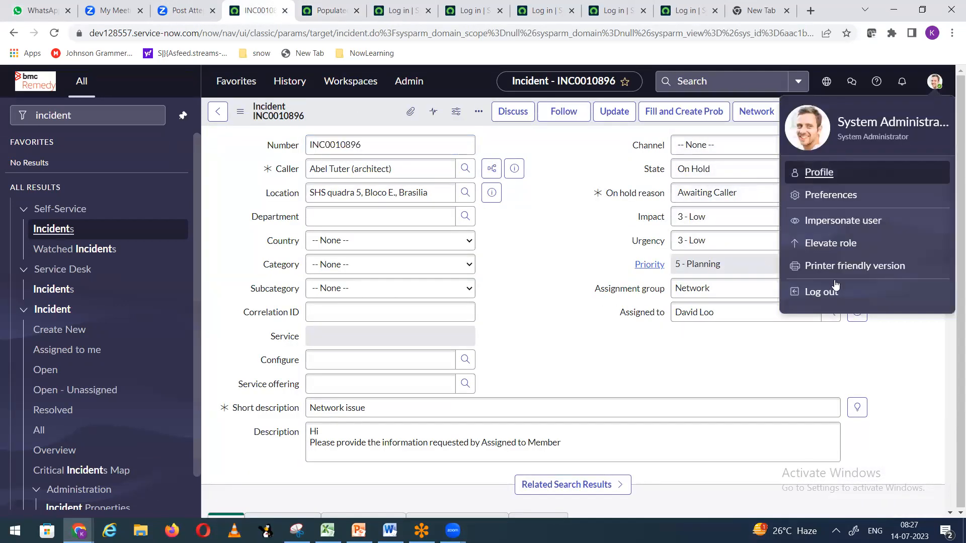
click(511, 253)
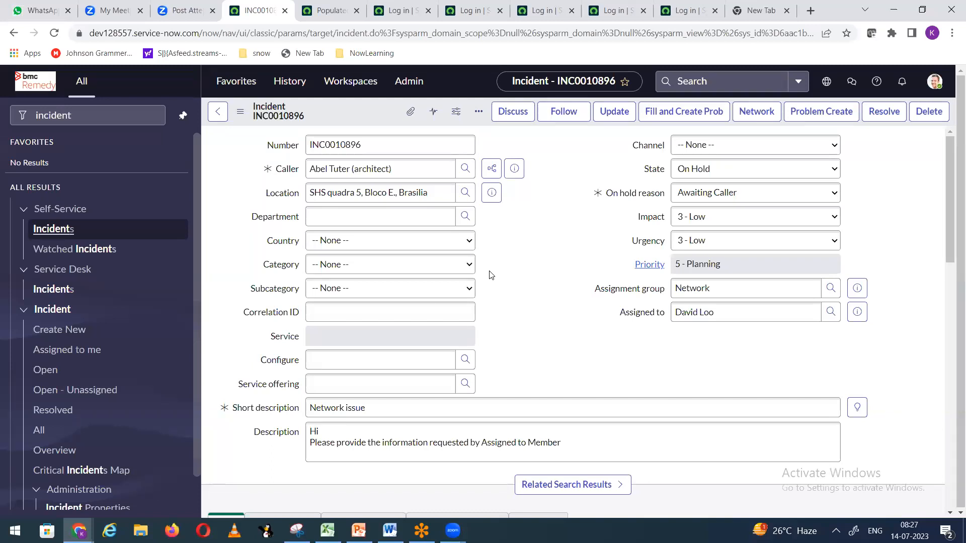
Step: Replace the rule's itil role condition with itil_admin and save the business rule
click(329, 11)
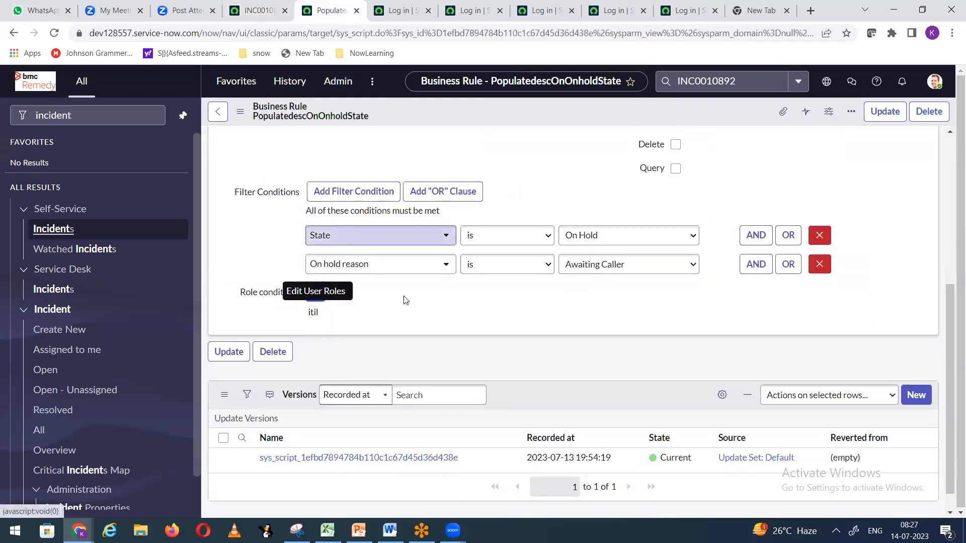
click(316, 267)
click(457, 234)
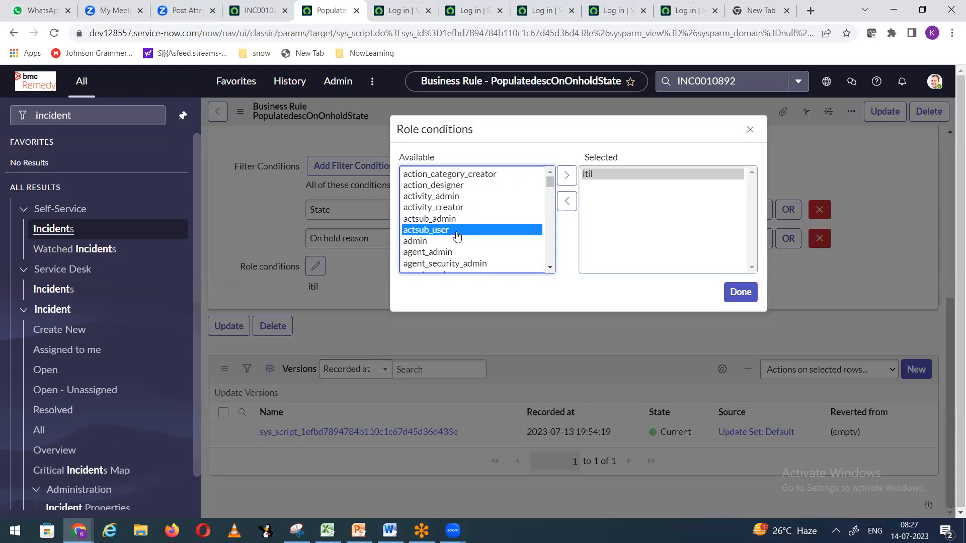
text(itil)
click(562, 181)
click(587, 173)
click(567, 201)
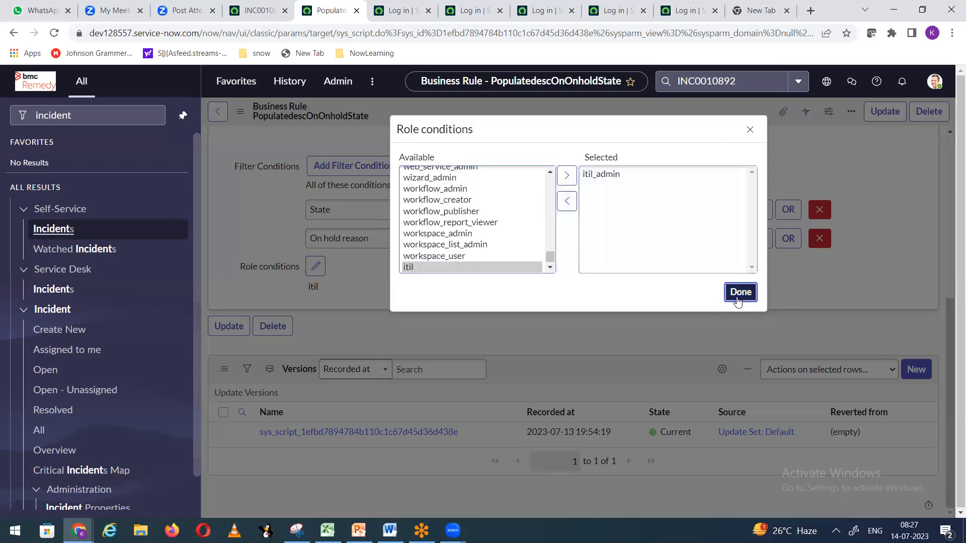
click(738, 300)
right_click(533, 107)
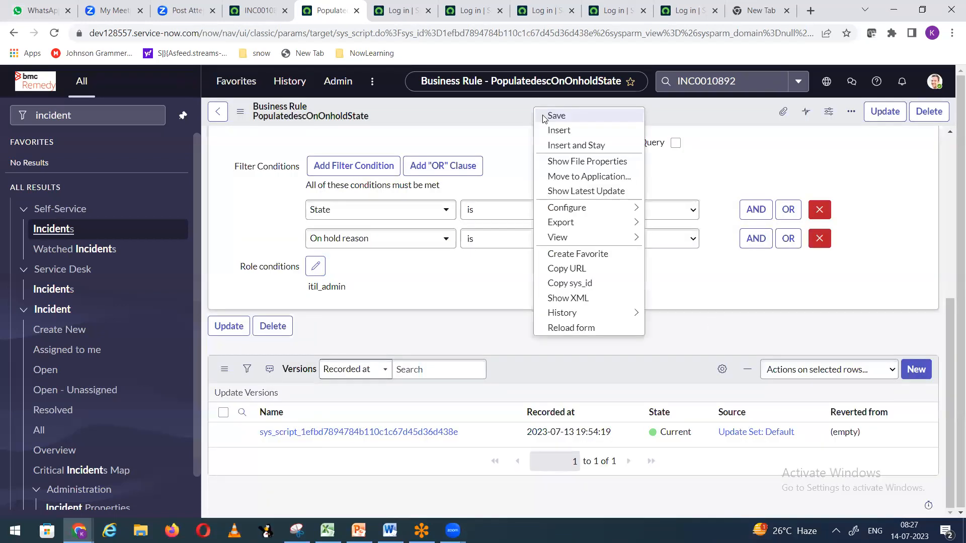
click(554, 116)
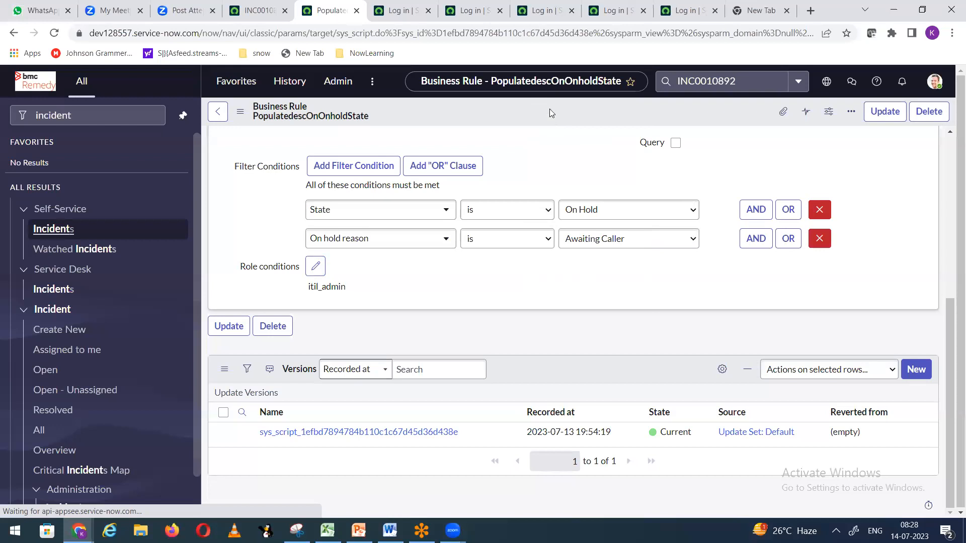
Step: Open User Administration > Users via the 'user ad' navigator filter, then bring up Firefox
click(399, 10)
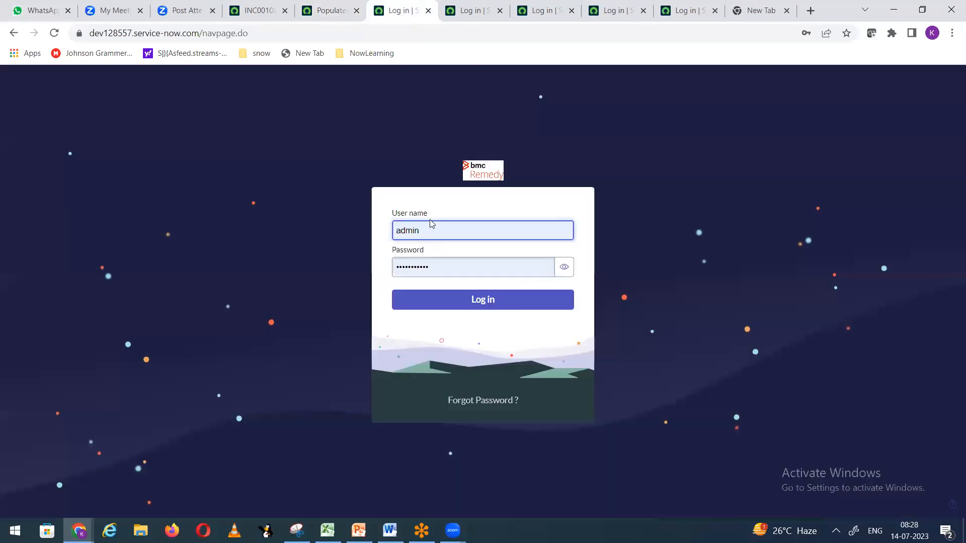
click(259, 11)
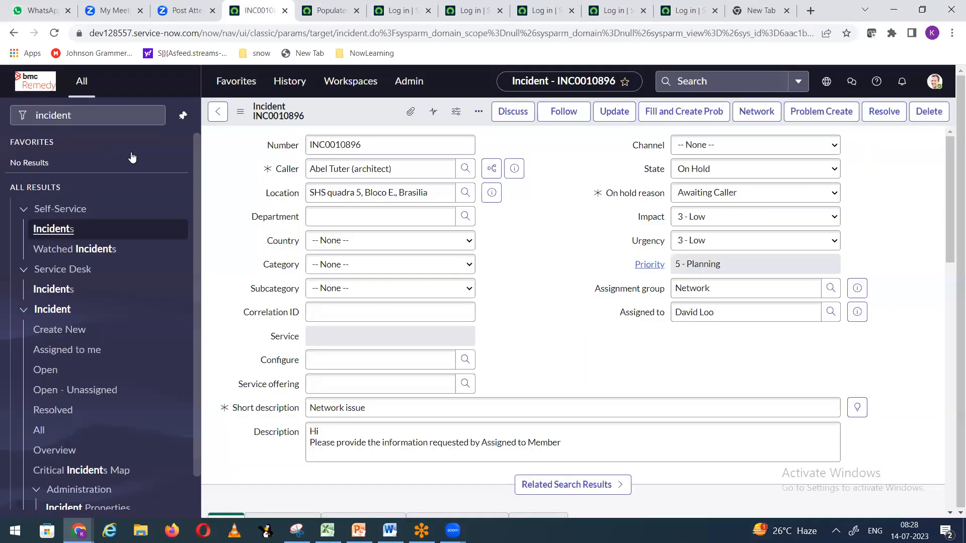
click(92, 117)
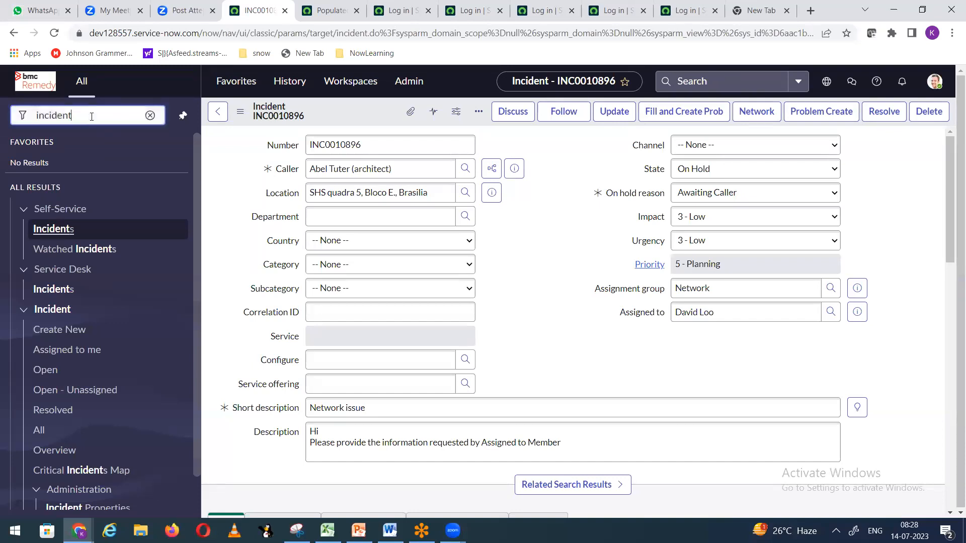
drag(95, 117, 1, 142)
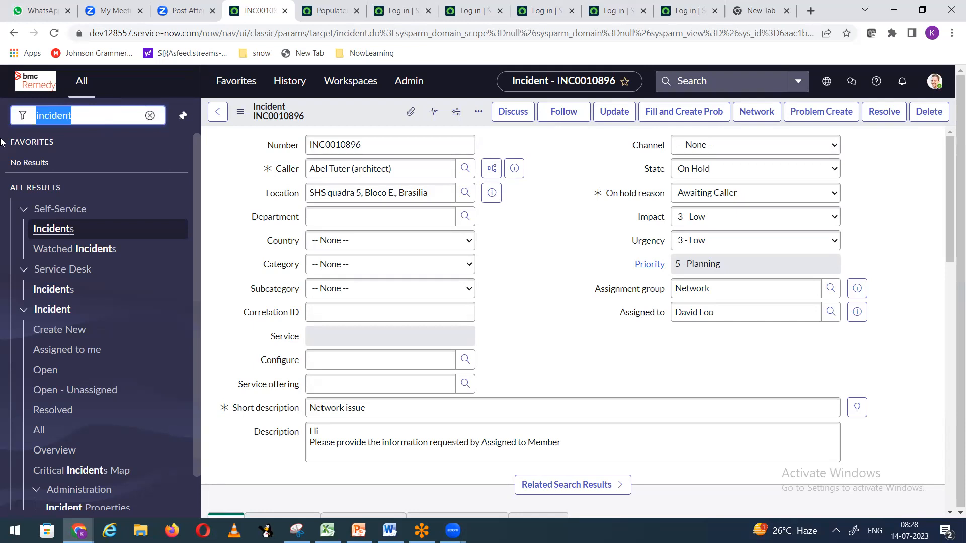
text(user ad)
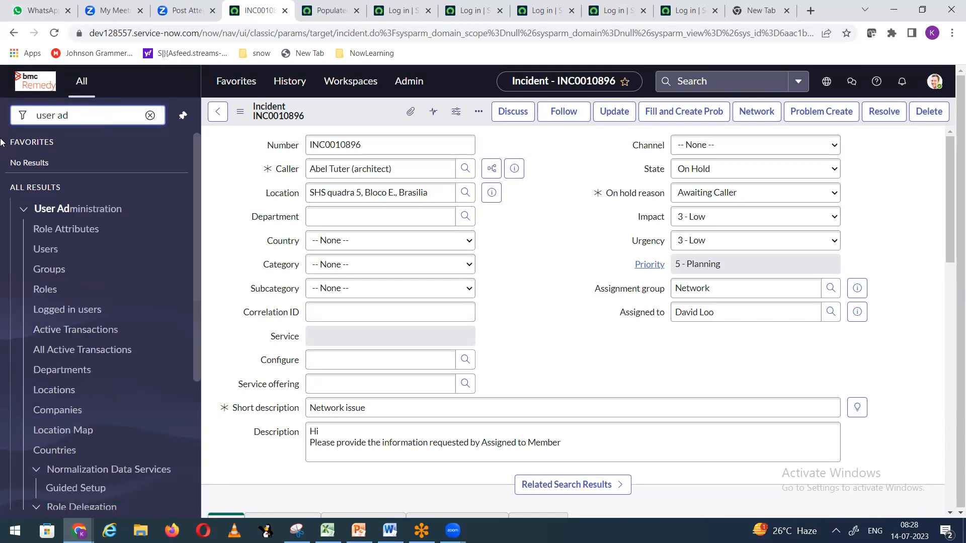
click(50, 250)
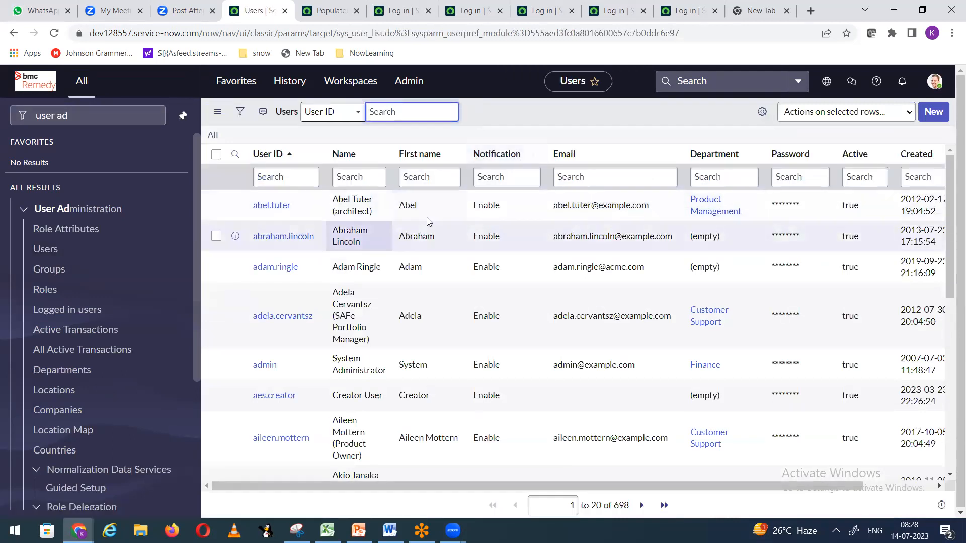
click(300, 173)
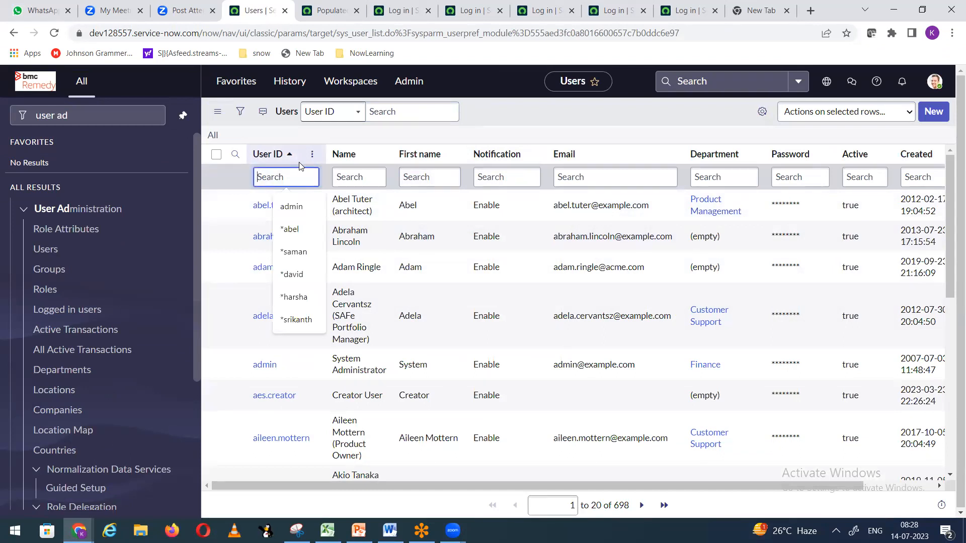
click(559, 109)
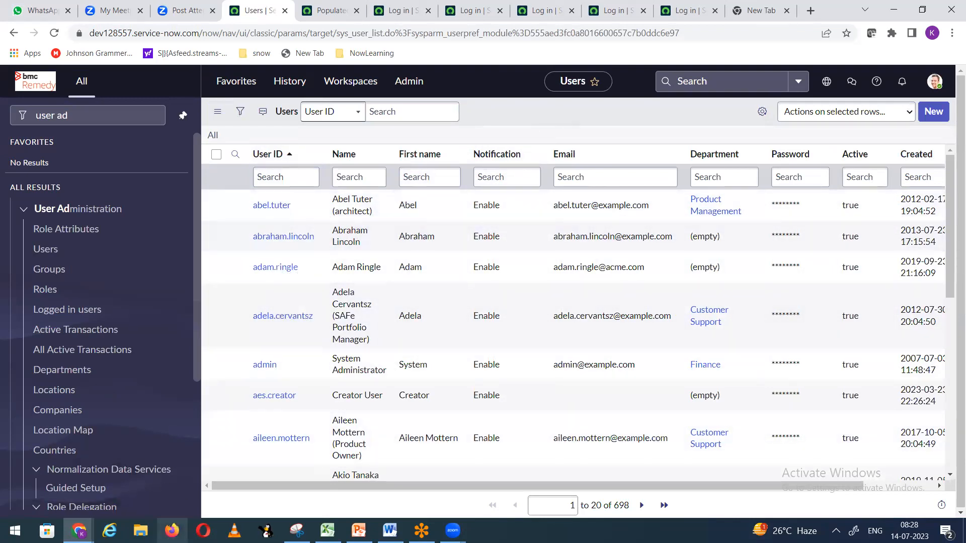
click(172, 530)
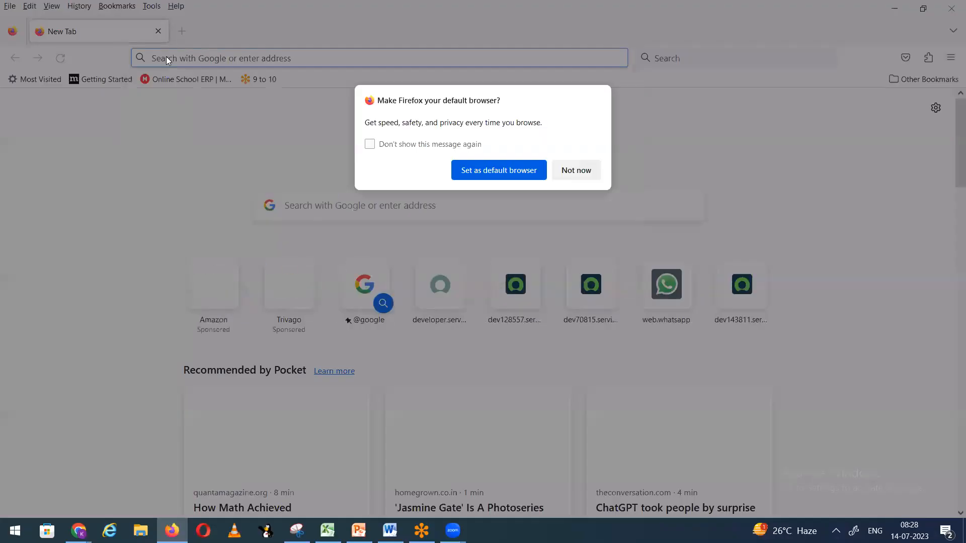
Step: Dismiss Firefox's default-browser prompt and load the dev128557.service-now.com login page
click(576, 170)
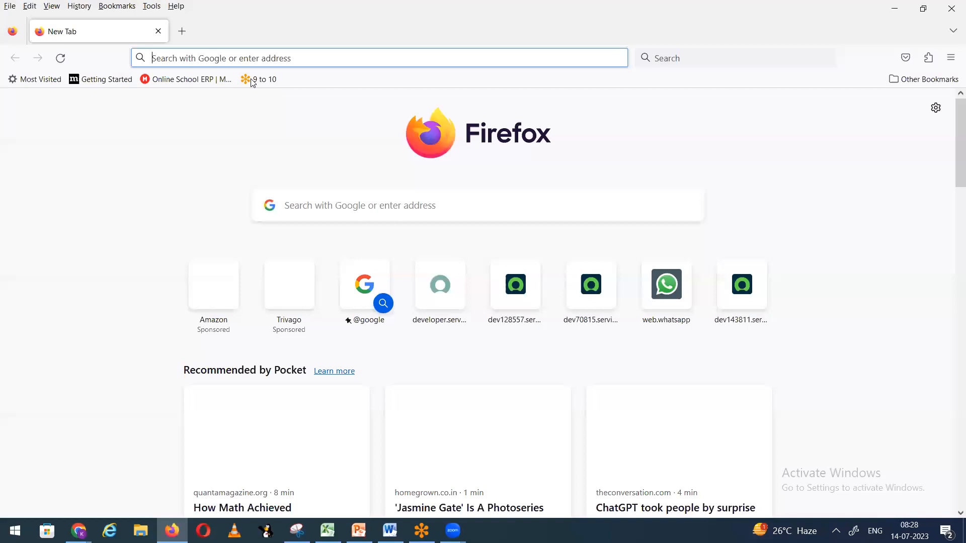
click(243, 58)
text(dev)
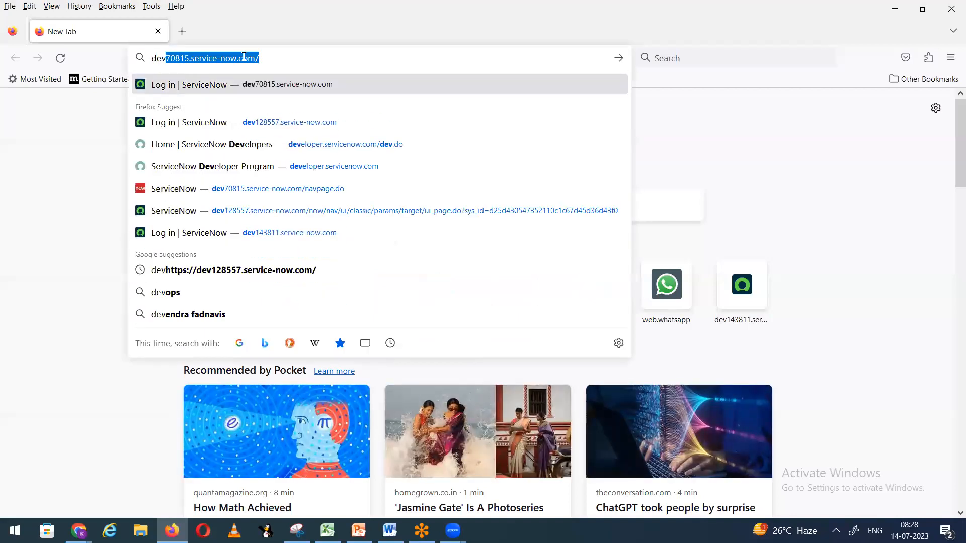
text(12855)
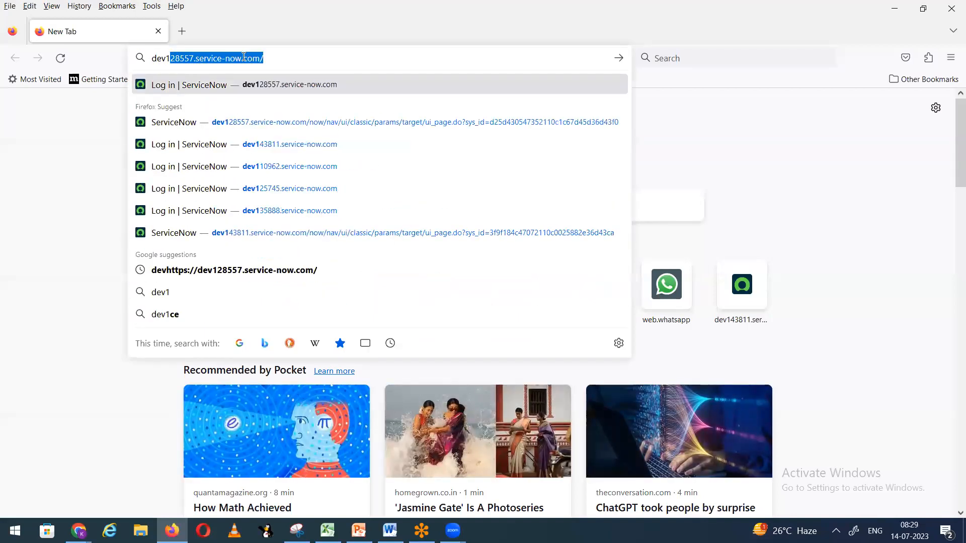
key(Return)
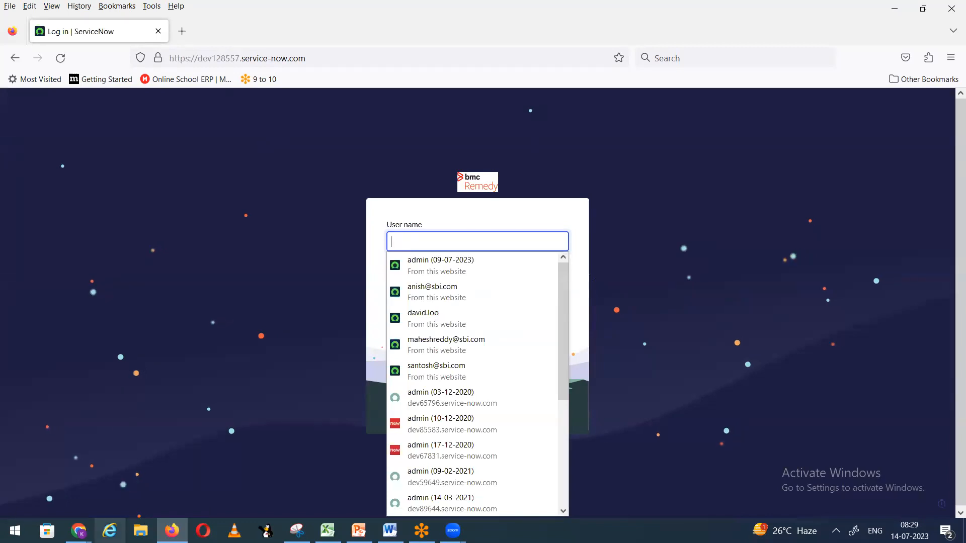
Step: In the Chrome Users list, filter User ID with a contains search for the user's name
click(79, 531)
click(57, 473)
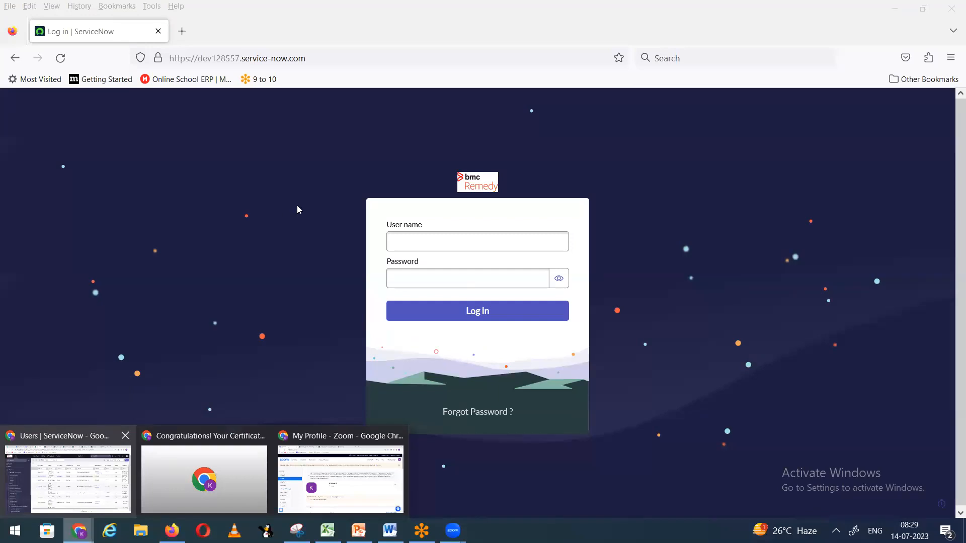
click(297, 177)
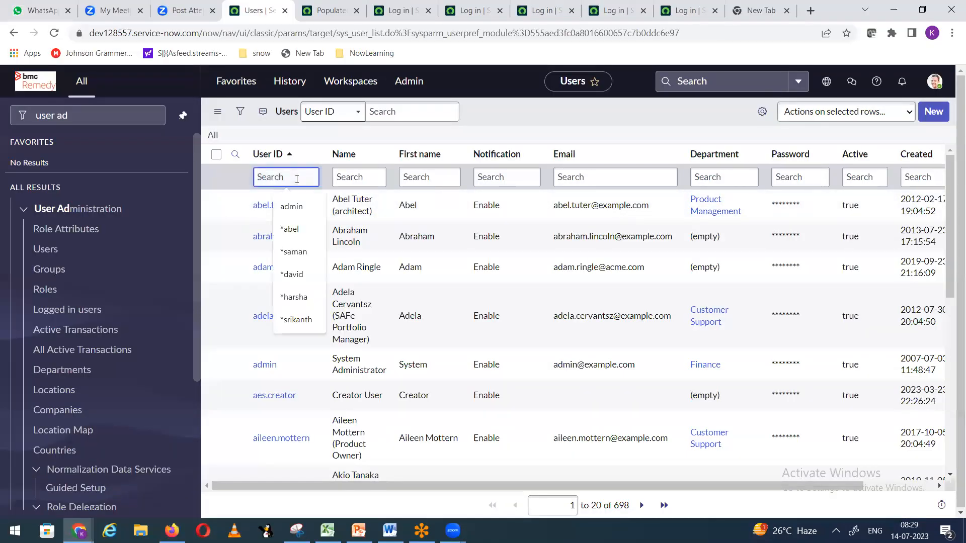
text(david)
key(BackSpace)
key(BackSpace)
key(BackSpace)
key(BackSpace)
key(BackSpace)
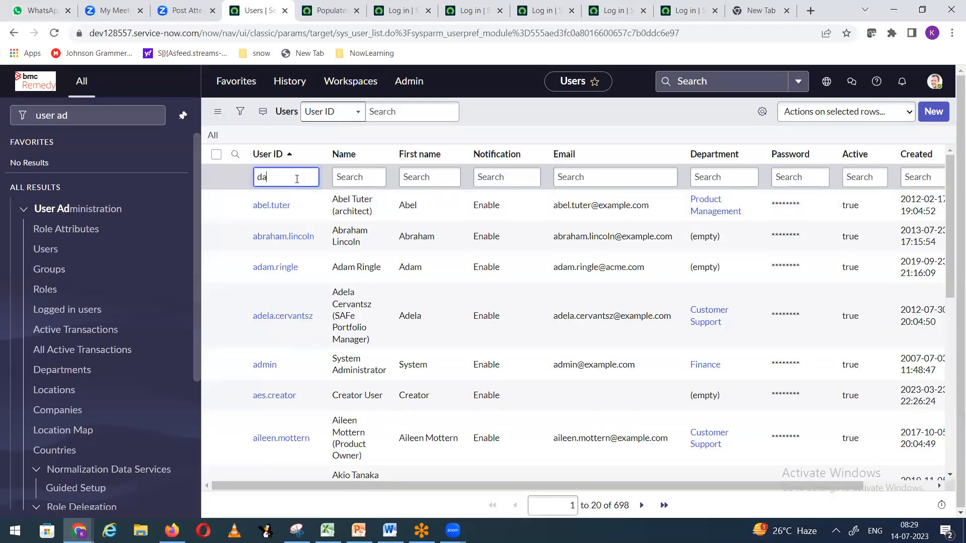
text(*david)
key(Return)
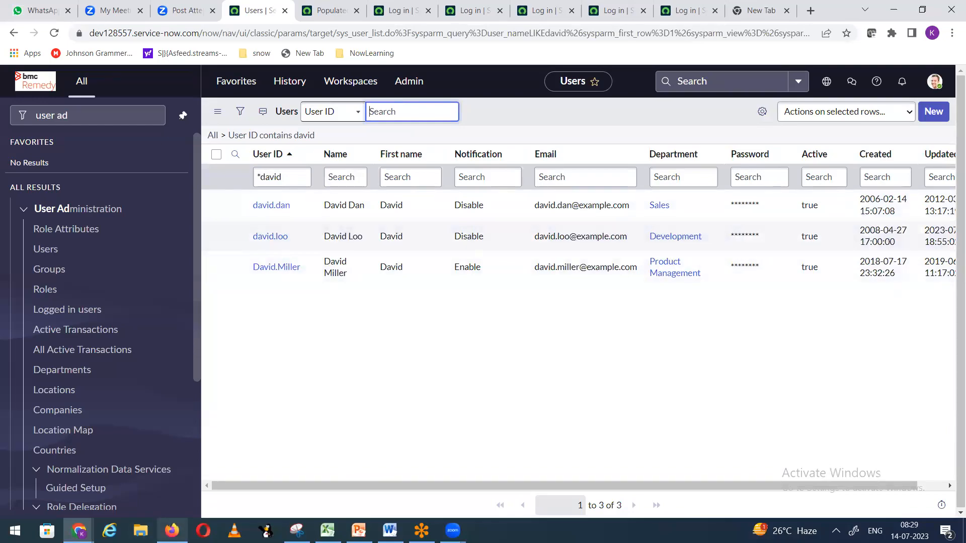
Step: In Firefox, enter the looked-up user's user name on the login form
click(171, 531)
text(david.loo)
key(Tab)
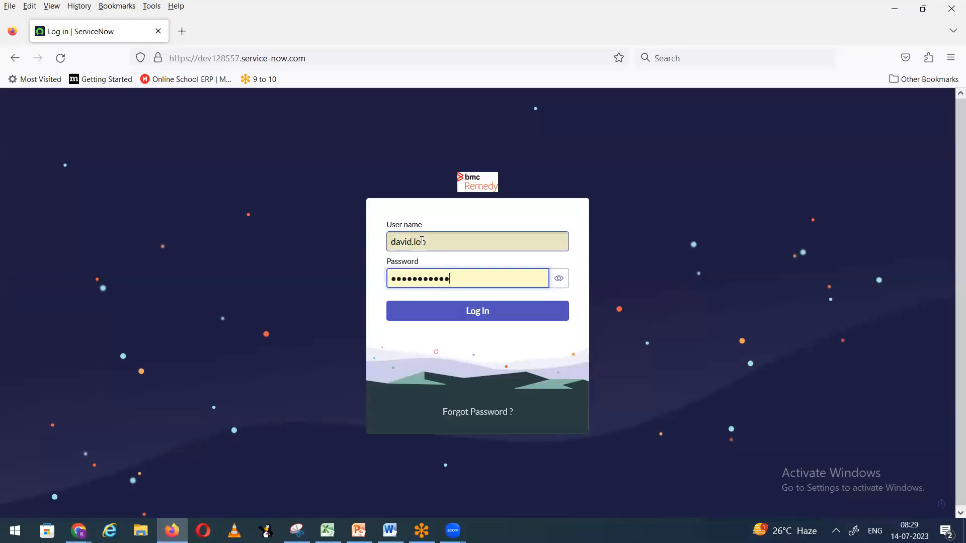
Step: Re-enter the account password and submit the login form
text(****)
key(BackSpace)
key(BackSpace)
key(BackSpace)
key(BackSpace)
key(BackSpace)
key(BackSpace)
key(BackSpace)
key(BackSpace)
key(BackSpace)
key(BackSpace)
key(BackSpace)
key(BackSpace)
key(BackSpace)
key(BackSpace)
key(BackSpace)
key(BackSpace)
key(BackSpace)
key(BackSpace)
key(BackSpace)
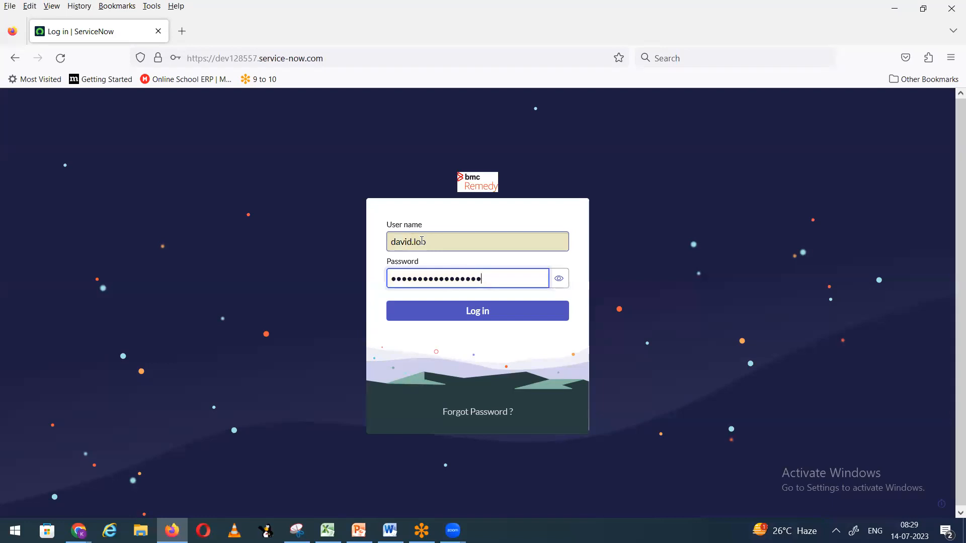
text(***********)
key(Return)
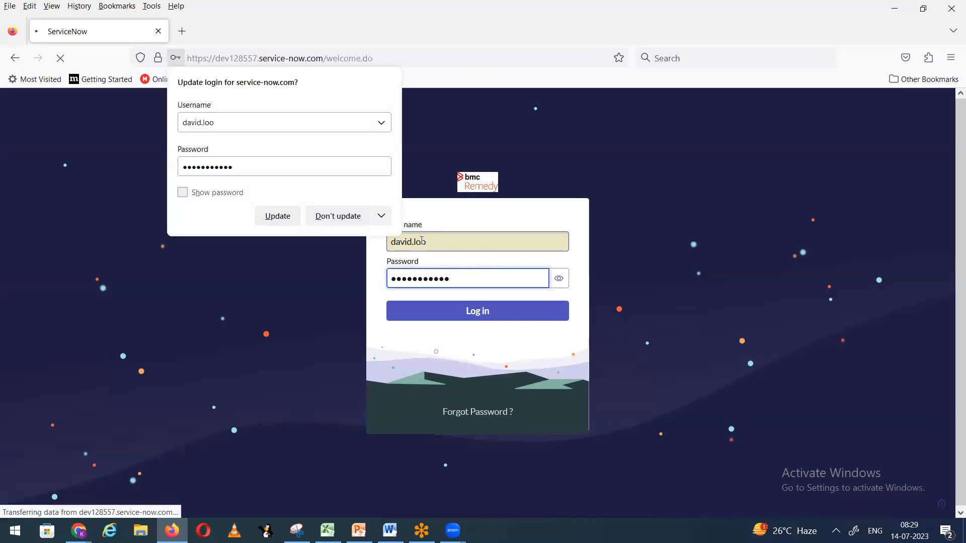
Step: Dismiss the update-login prompt, pick the saved login and sign in to Service Operations Workspace
click(338, 216)
click(422, 238)
click(422, 238)
text(david.loo)
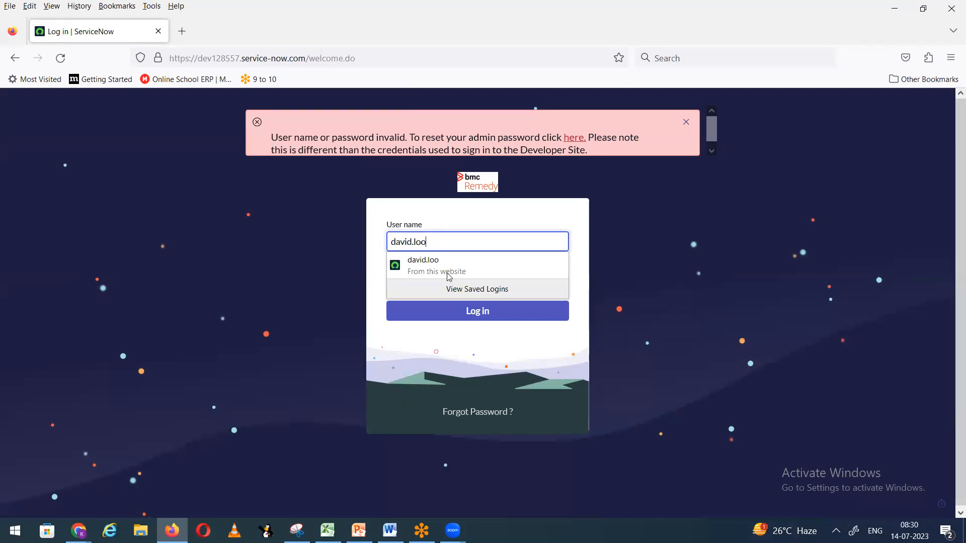
click(449, 275)
click(456, 312)
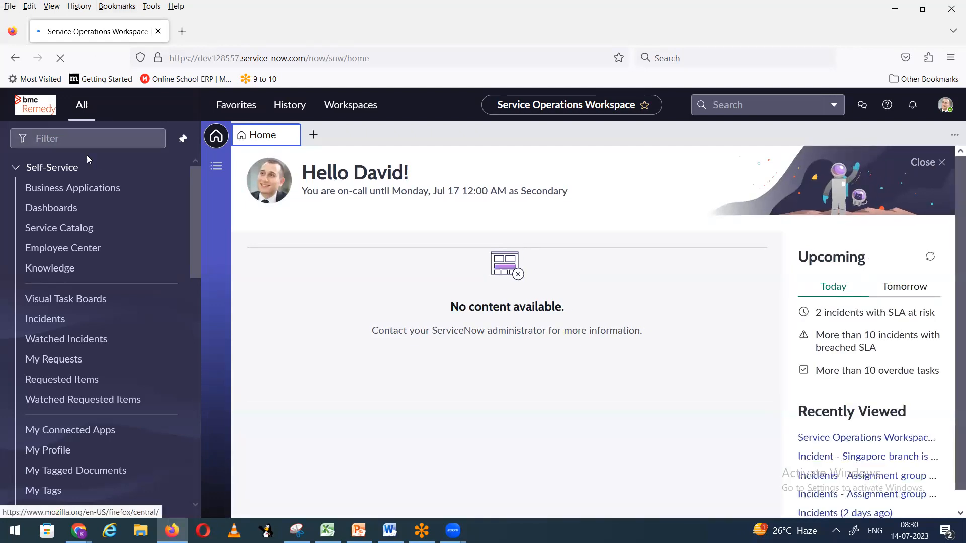
Step: Open incident INC0010896 from the Incident > All list
click(91, 139)
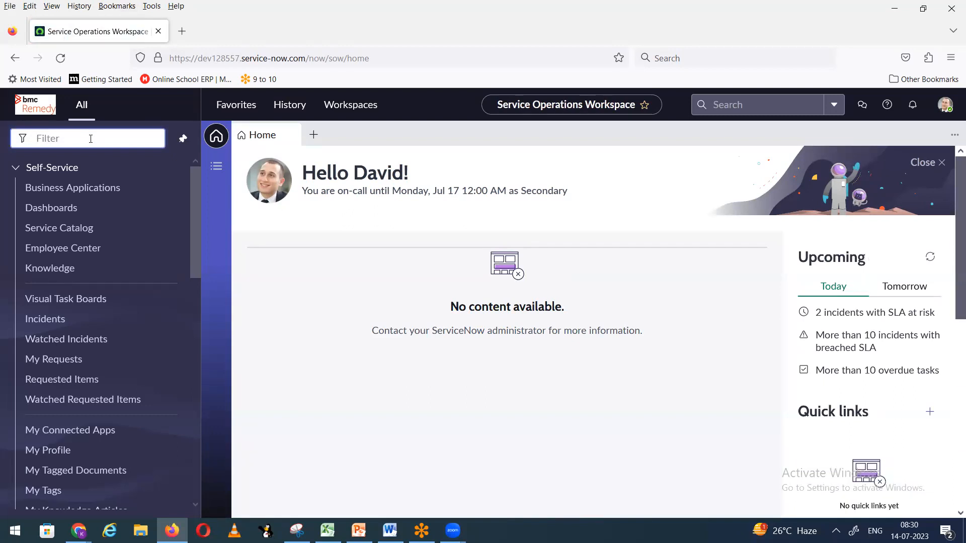
text(incident)
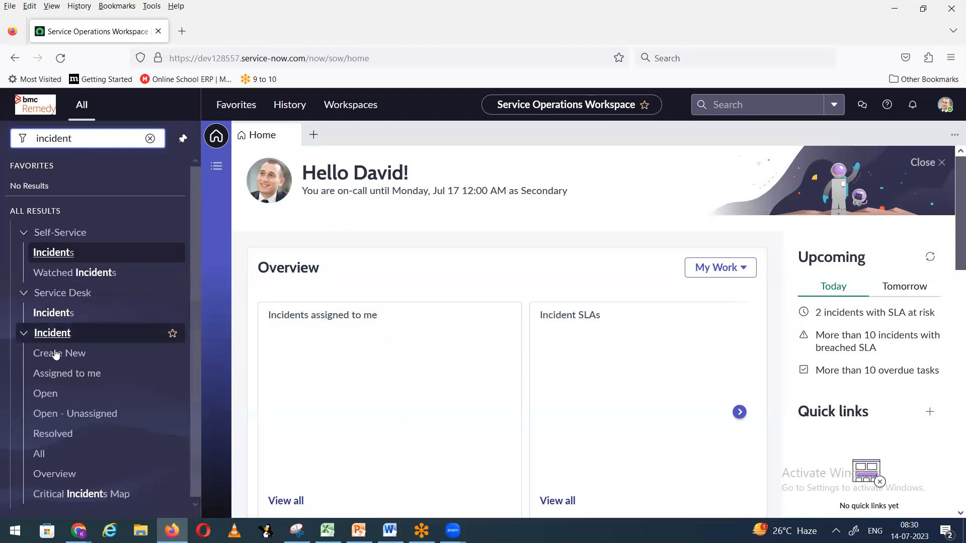
click(56, 354)
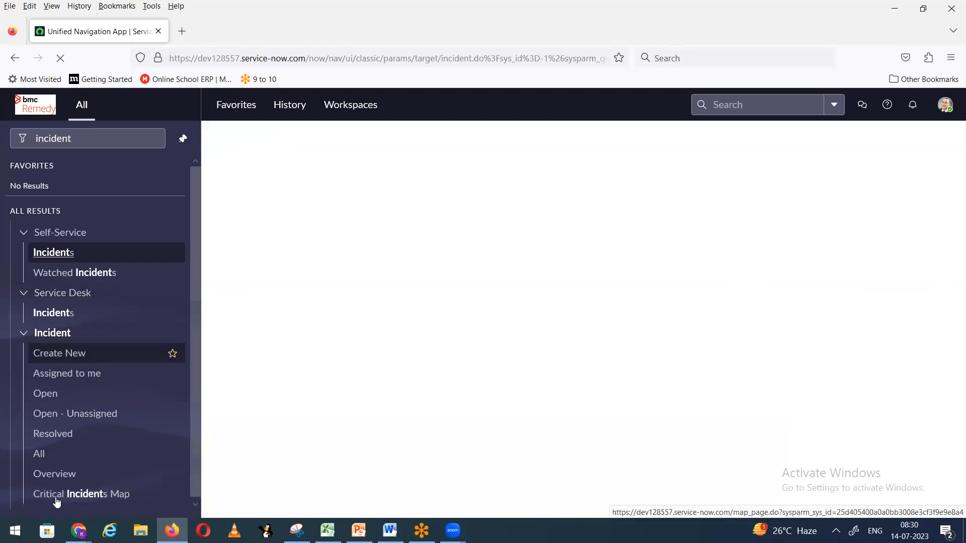
click(40, 455)
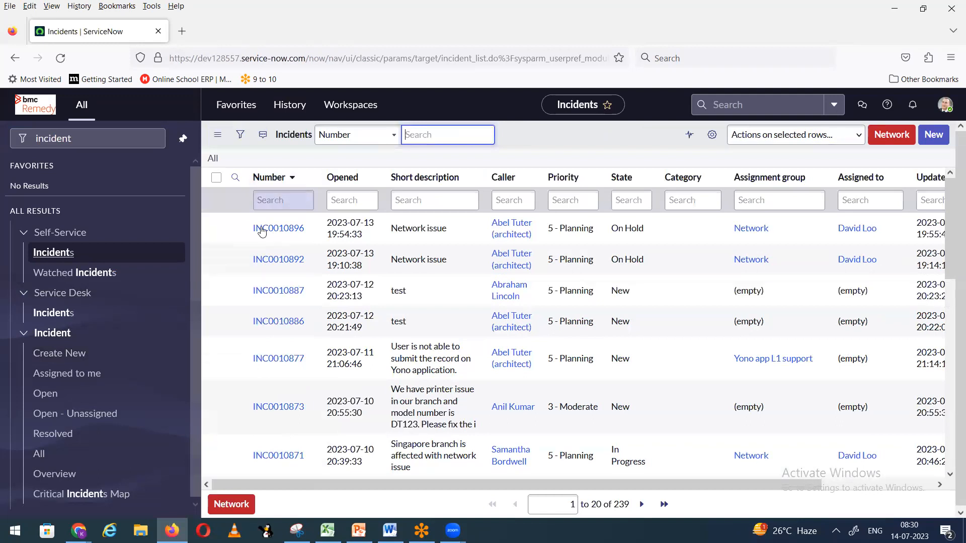
click(276, 230)
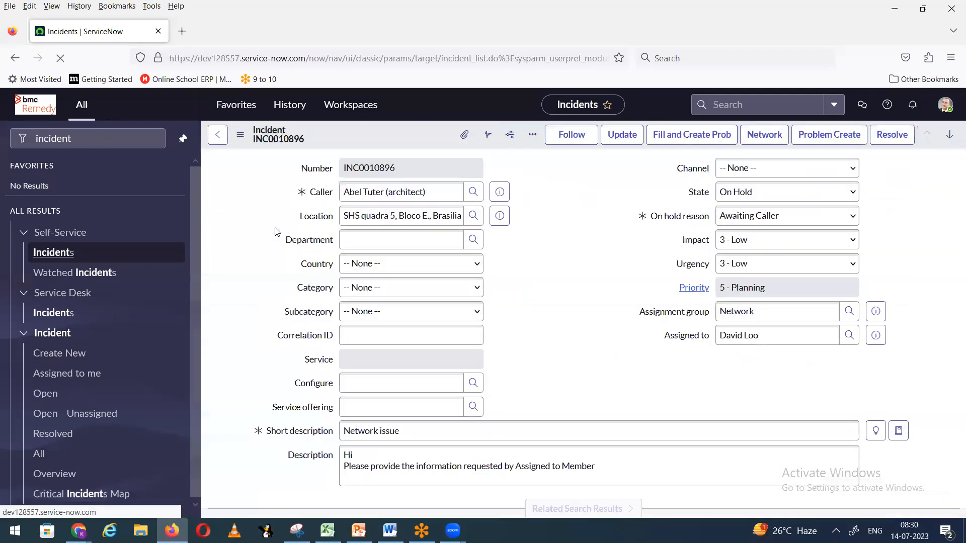
Step: Set the incident State to In Progress and save it, dismissing the name alerts
click(727, 262)
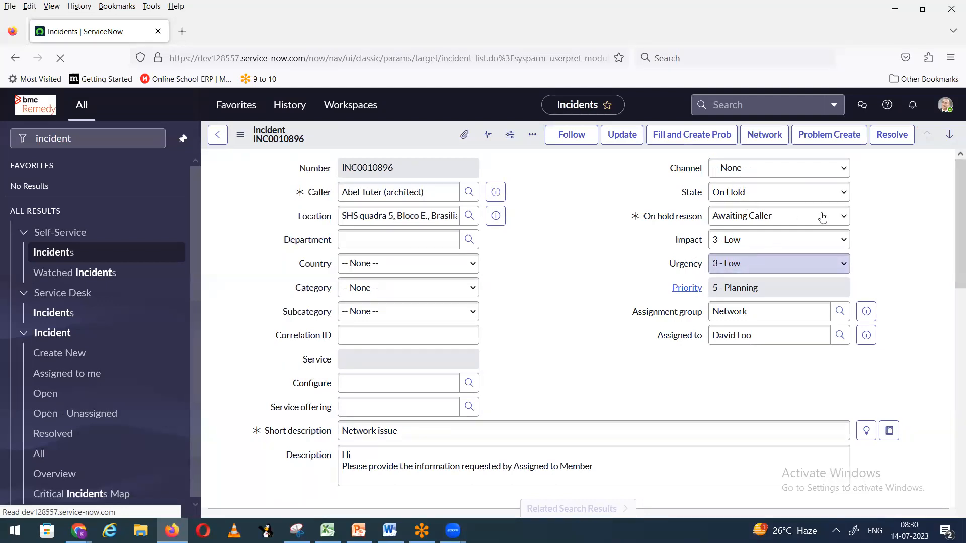
click(729, 194)
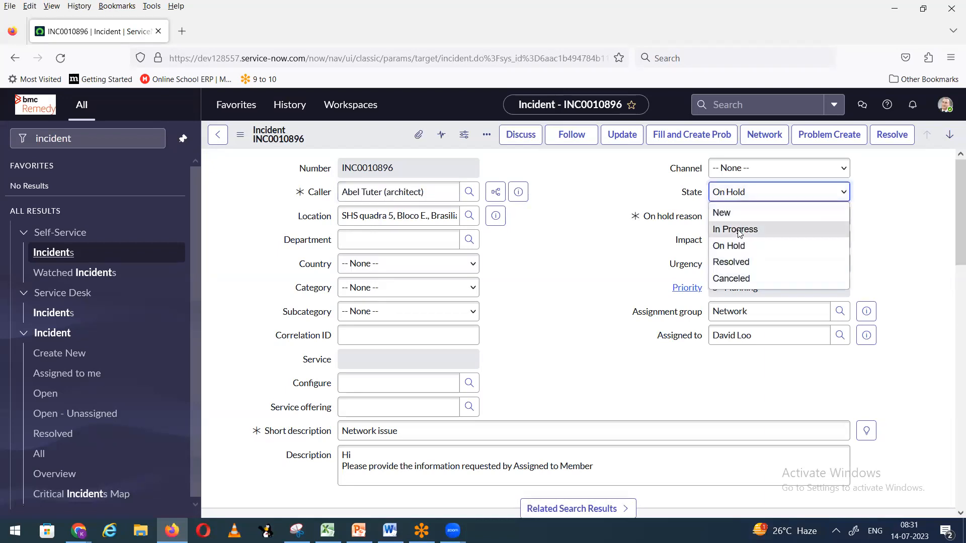
click(740, 229)
right_click(370, 150)
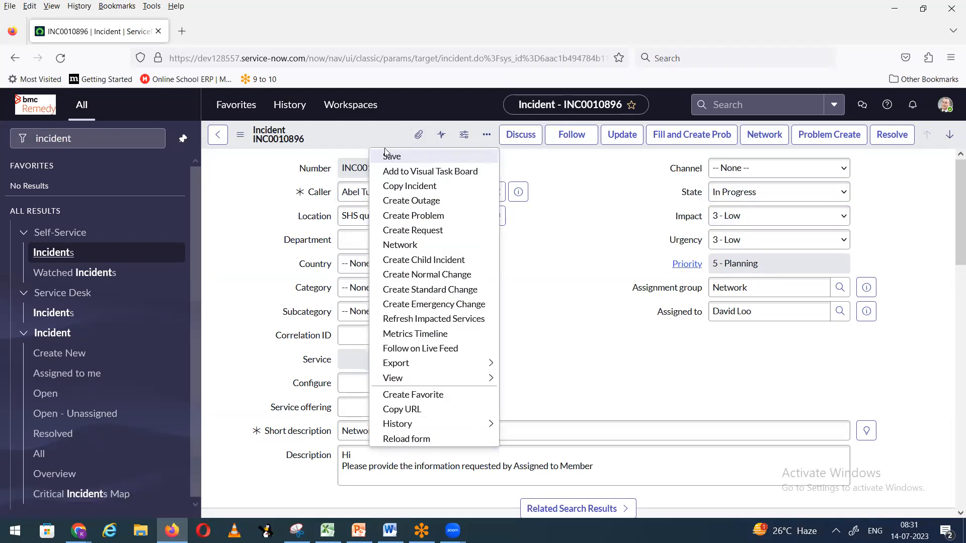
click(392, 158)
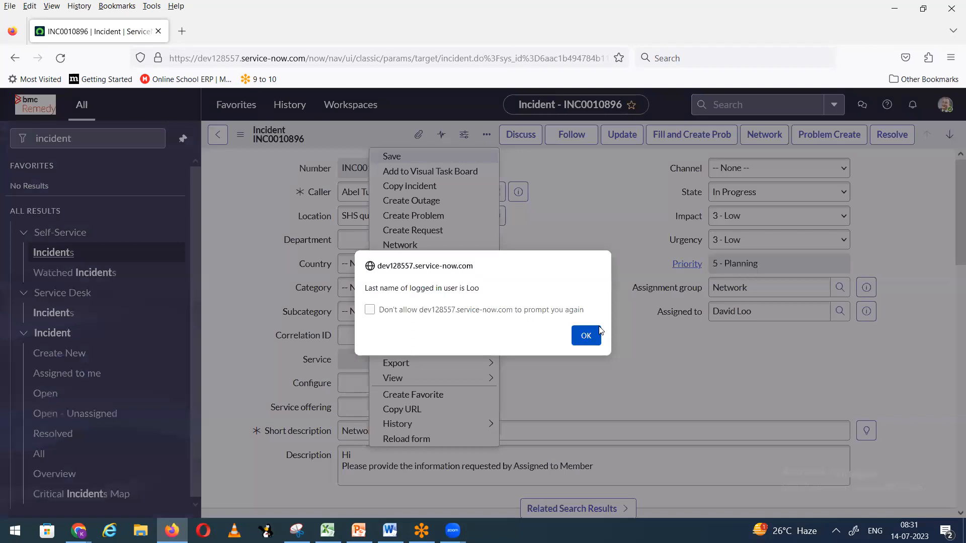
click(587, 336)
click(586, 335)
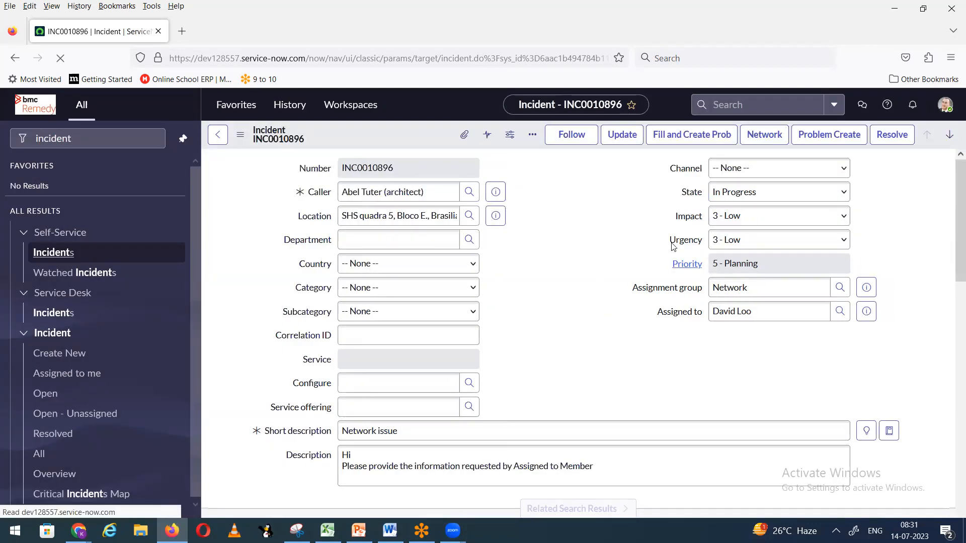
Step: Delete all of the incident's Description text
drag(340, 458, 632, 467)
key(BackSpace)
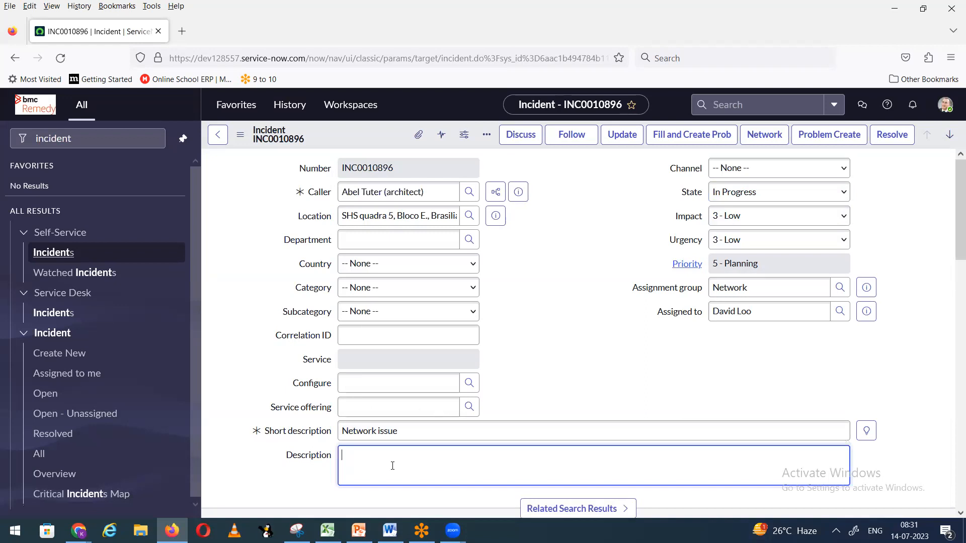
click(79, 531)
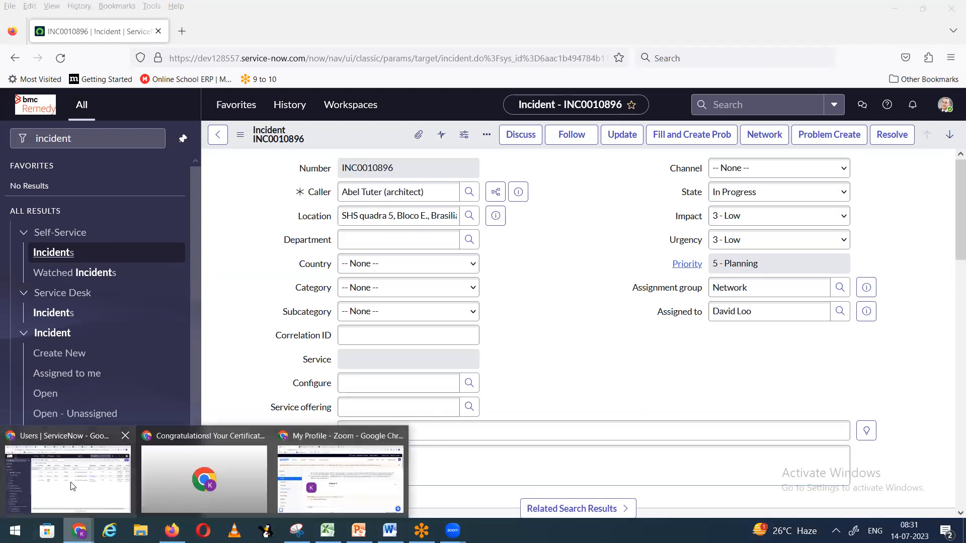
Step: Return to the ServiceNow session in Chrome and close an unneeded tab
click(71, 487)
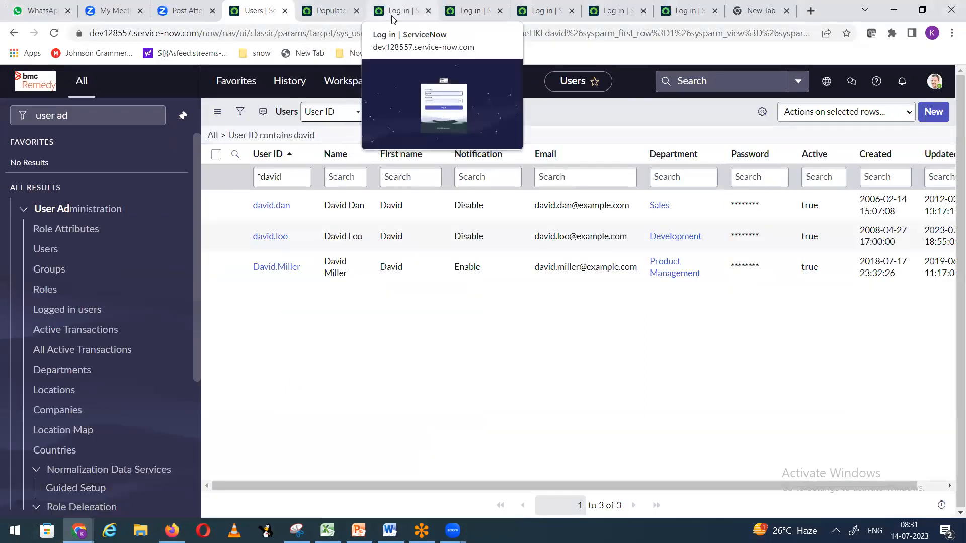
click(401, 16)
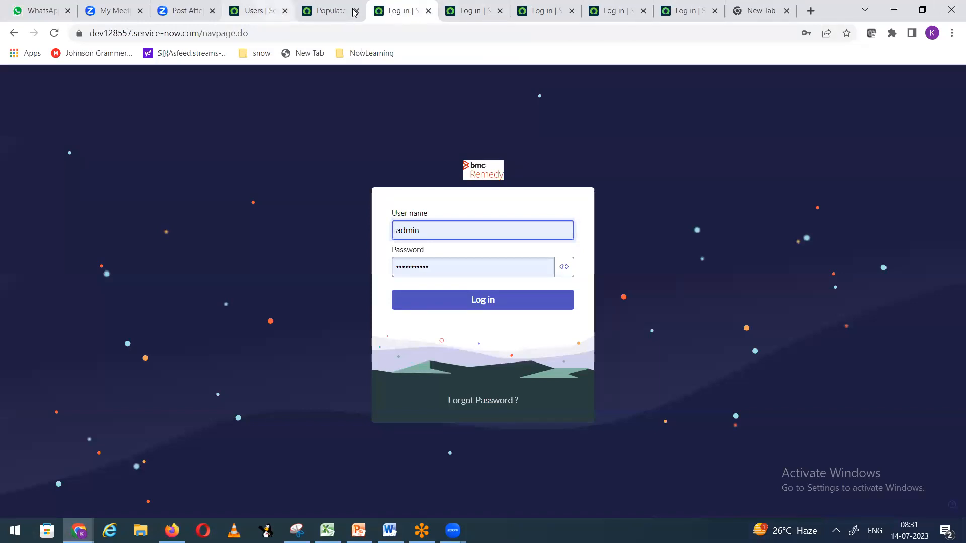
click(260, 11)
click(355, 11)
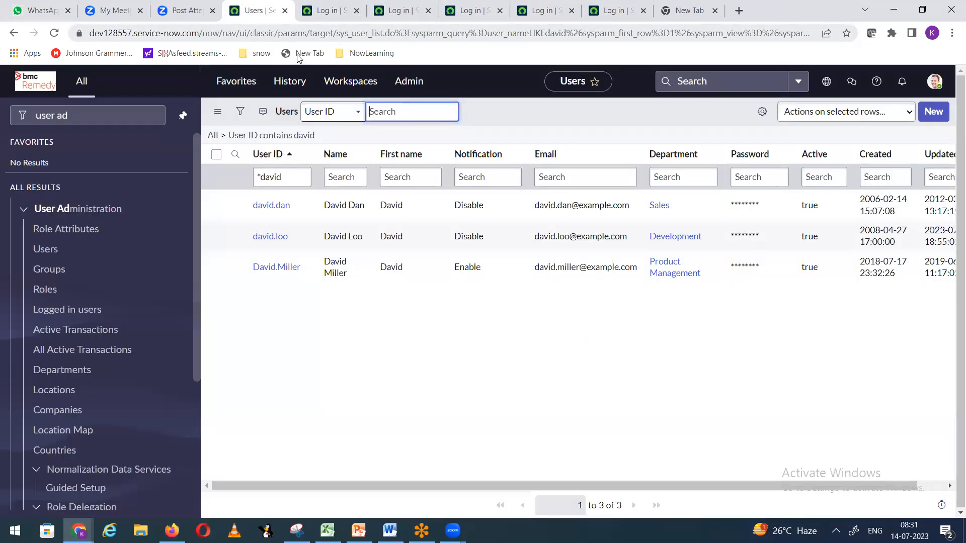
Step: Filter the navigator for 'incid', create a new incident, and open Incident Business Rules
drag(81, 113, 2, 123)
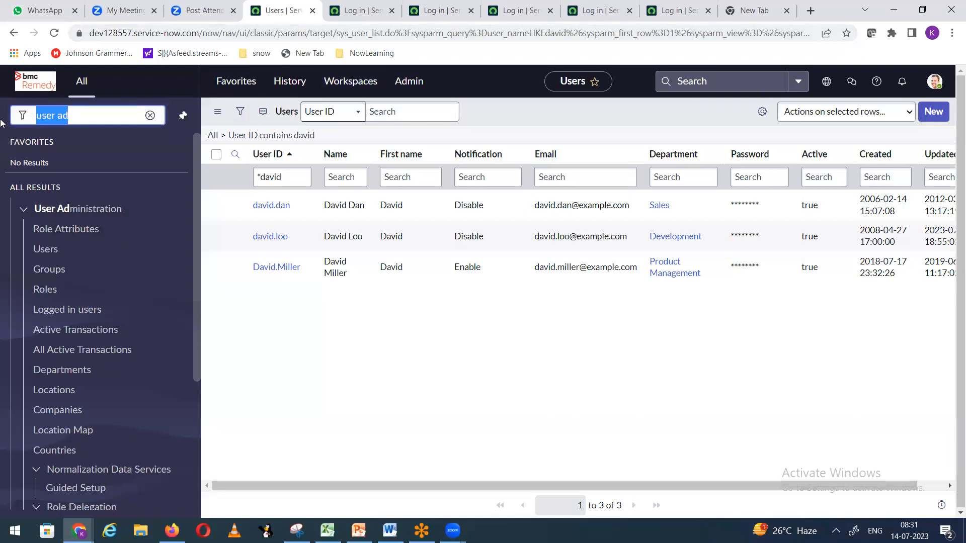
text(incident)
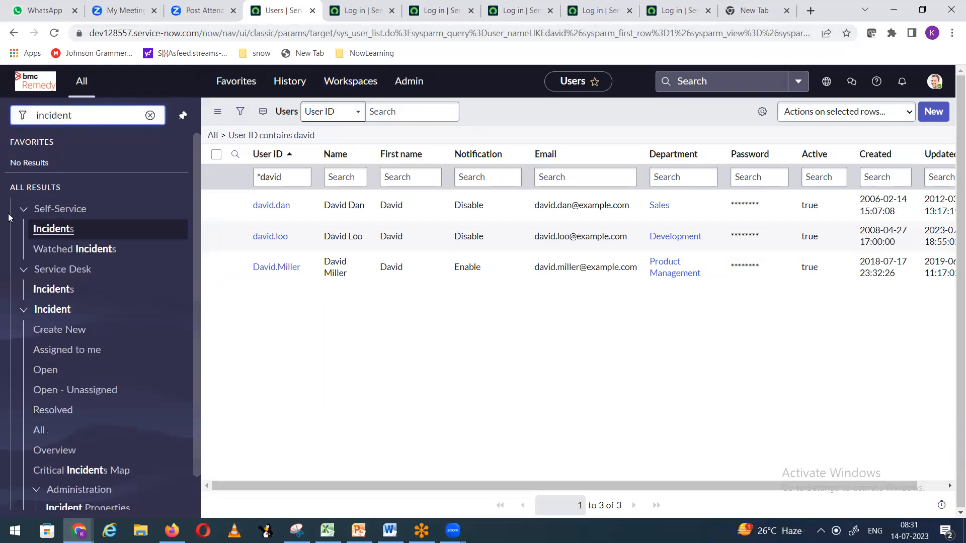
click(54, 332)
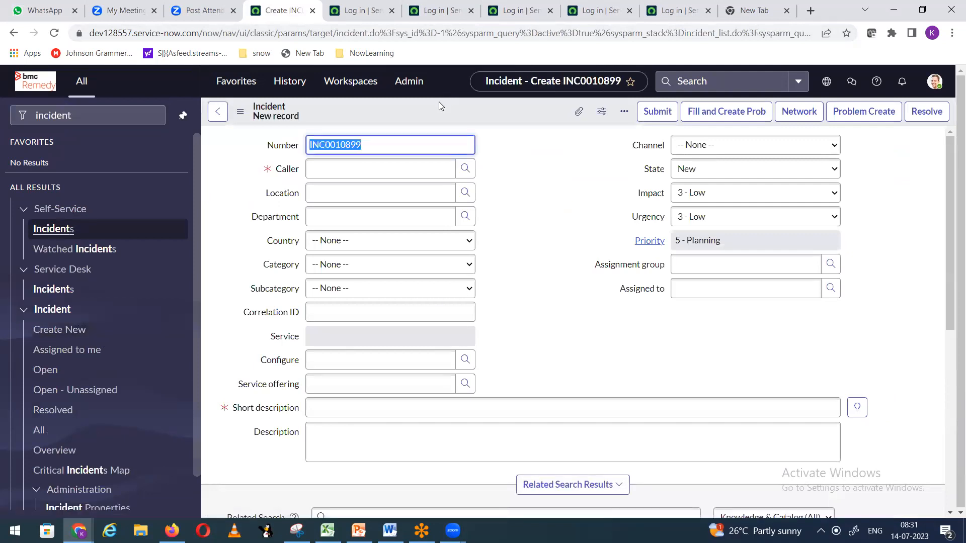
right_click(435, 110)
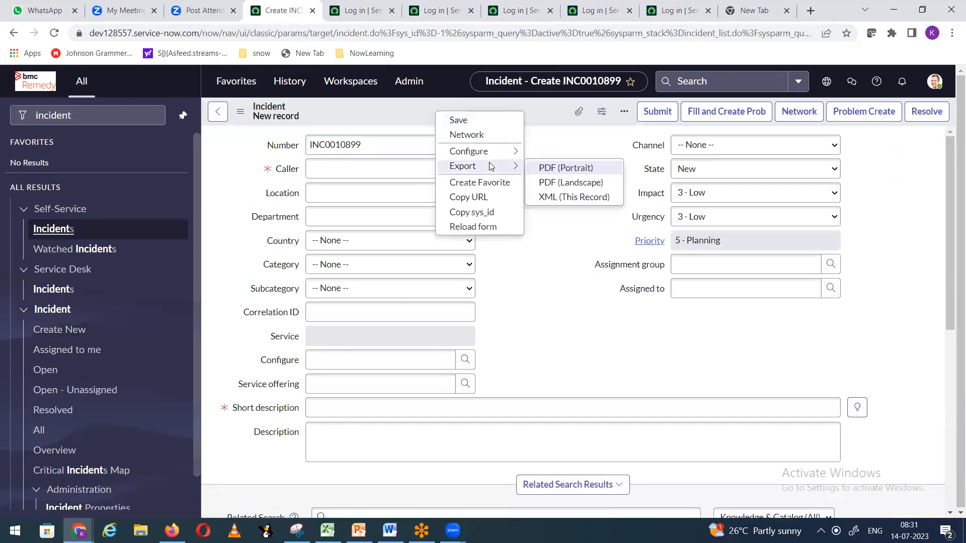
mouse_move(485, 157)
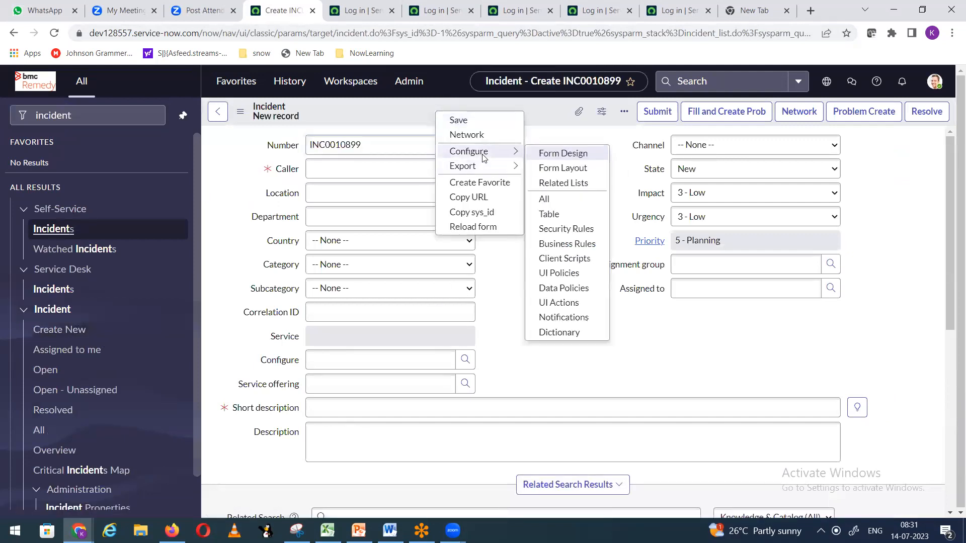
click(573, 246)
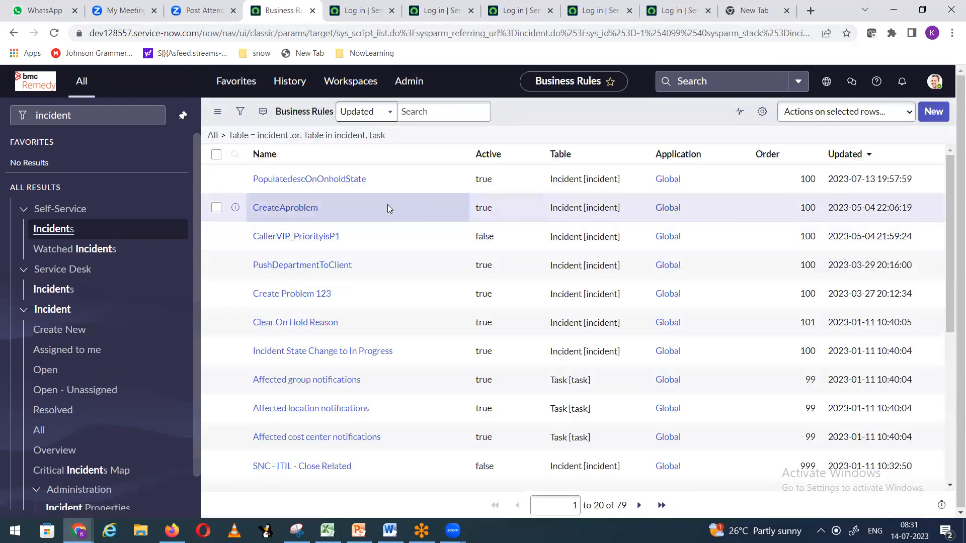
Step: Open the PopulatedescOnOnholdState business rule and review its actions and fields to set
click(340, 178)
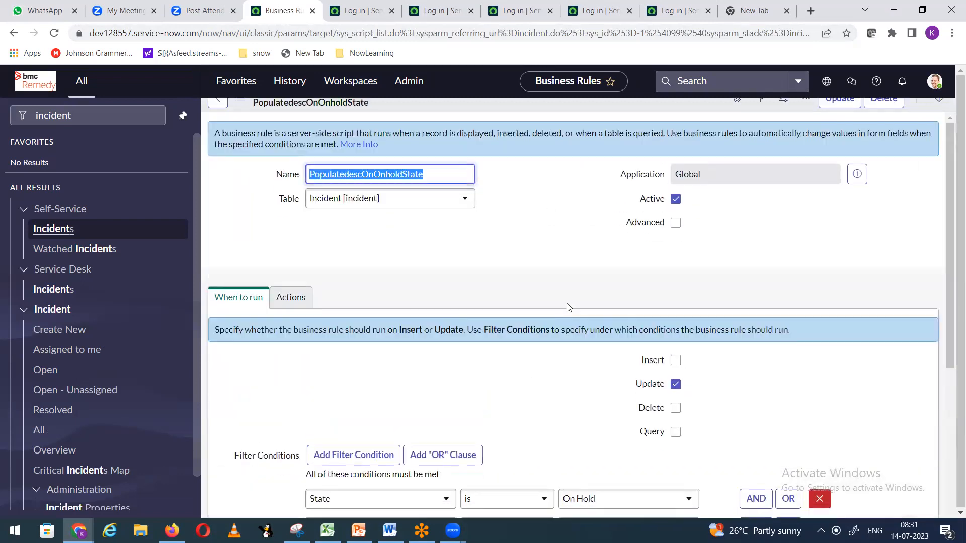
scroll(561, 312, down, 5)
scroll(459, 325, down, 1)
scroll(383, 313, up, 3)
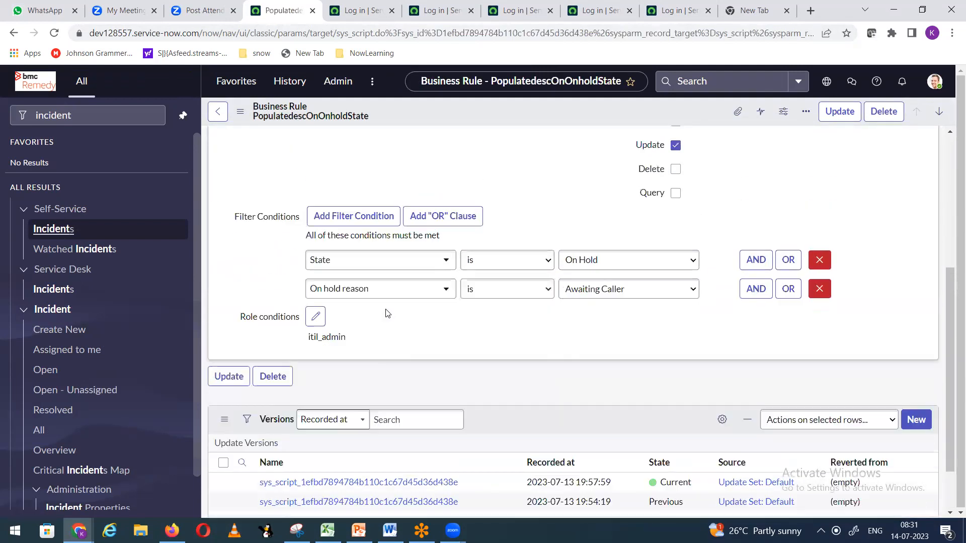
scroll(397, 332, down, 3)
scroll(396, 333, up, 5)
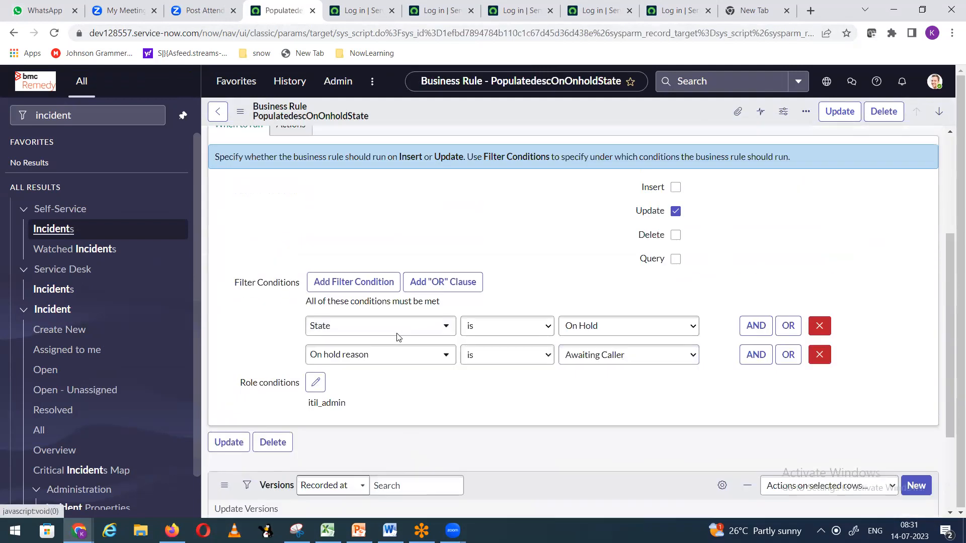
click(295, 244)
scroll(353, 351, down, 3)
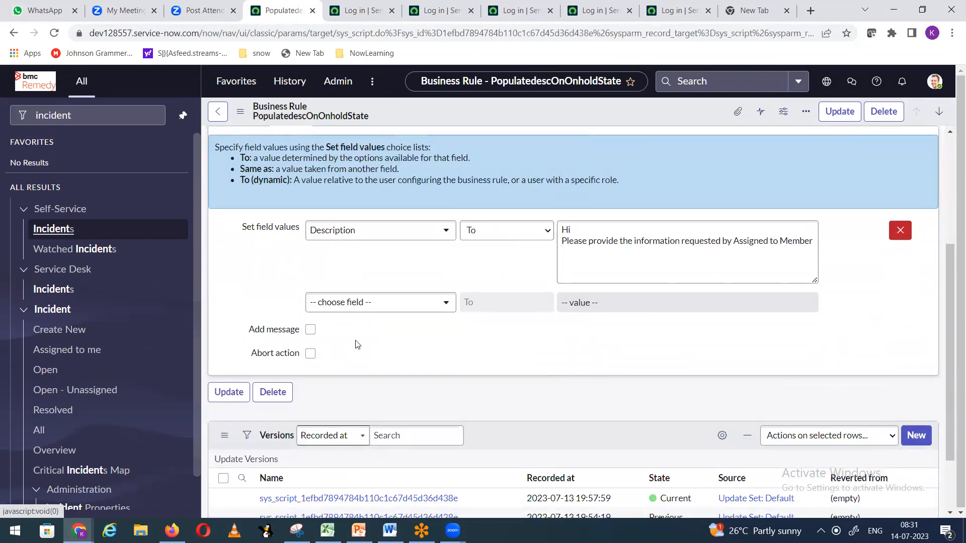
click(399, 308)
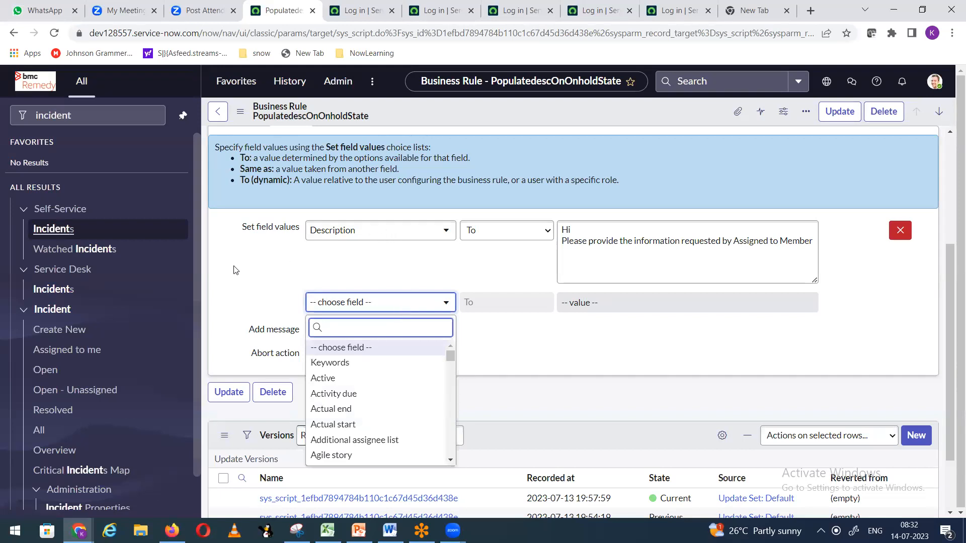
key(Escape)
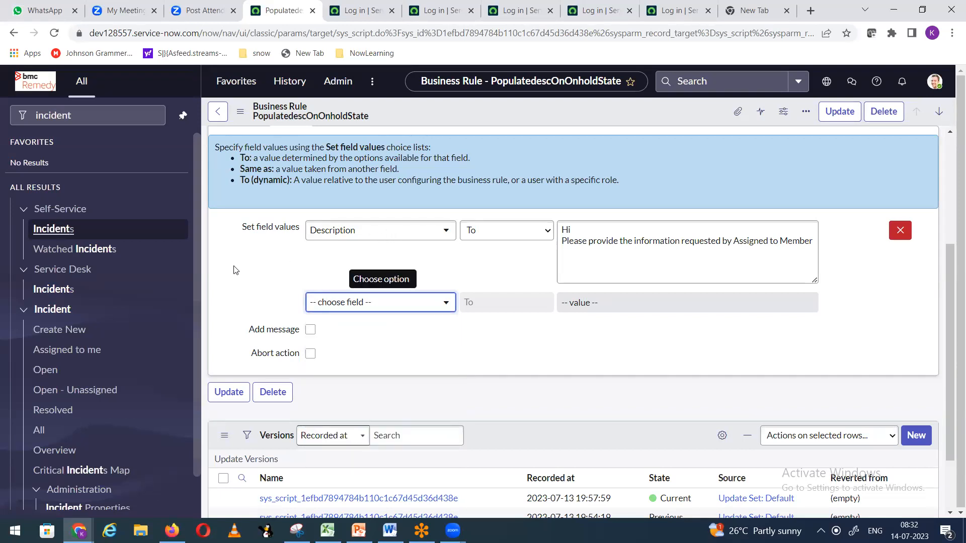
scroll(233, 270, down, 1)
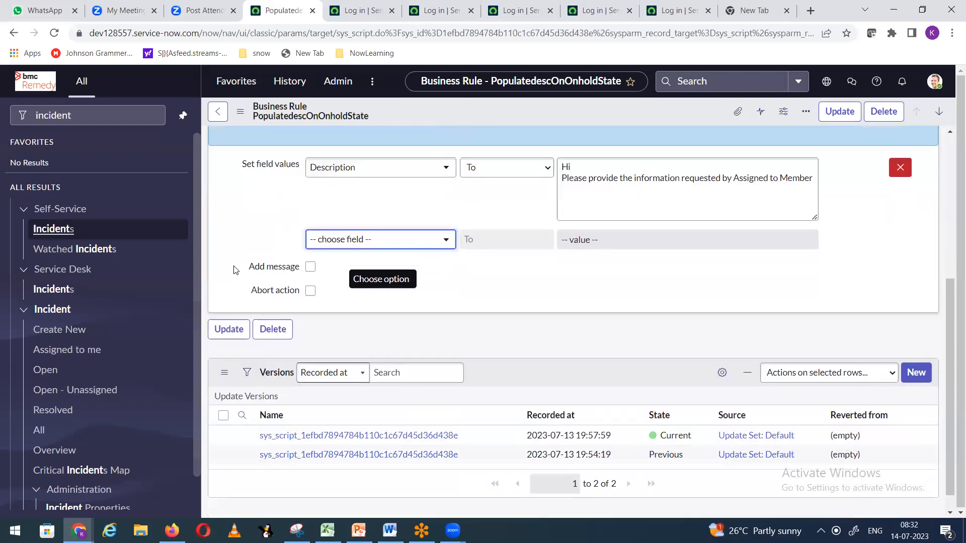
scroll(234, 275, up, 5)
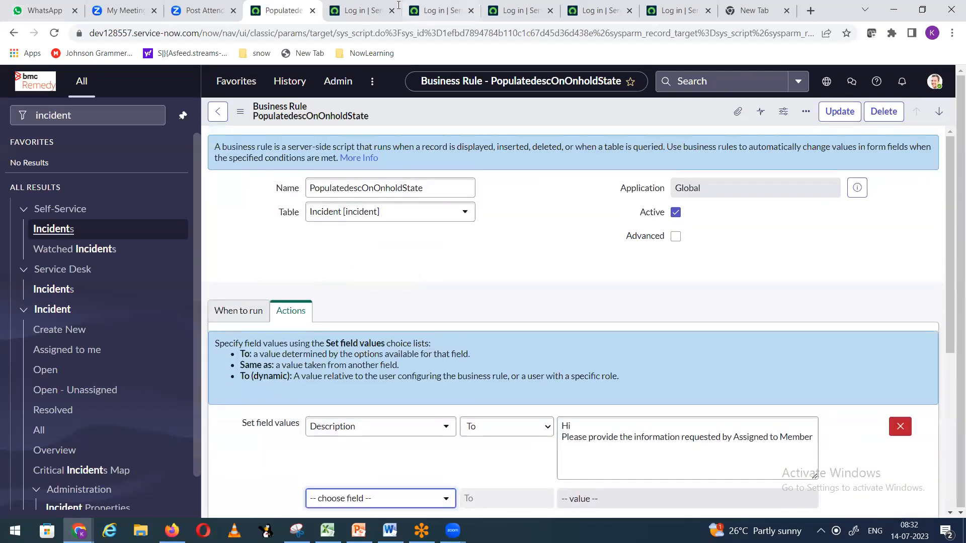
Step: Duplicate the PopulatedescOnOnholdState business rule's browser tab
right_click(434, 117)
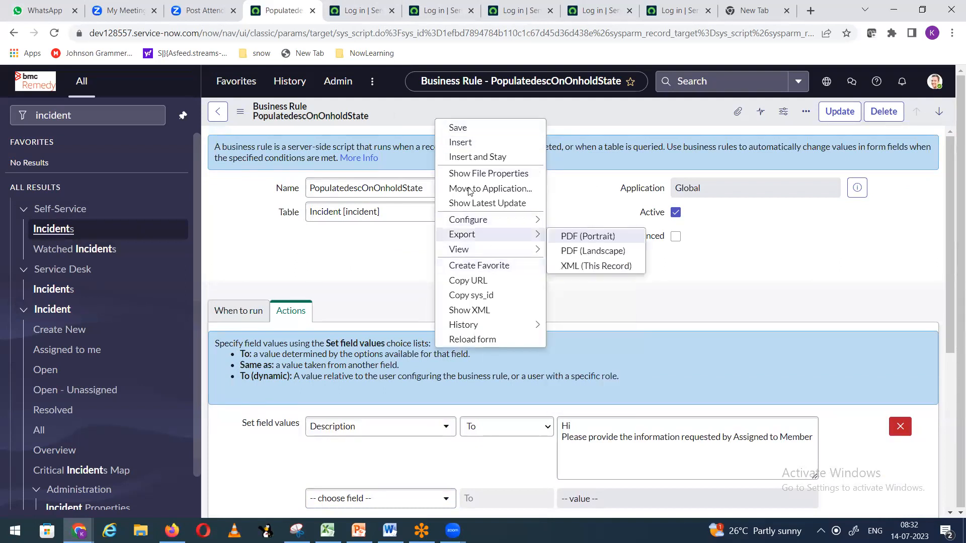
right_click(282, 10)
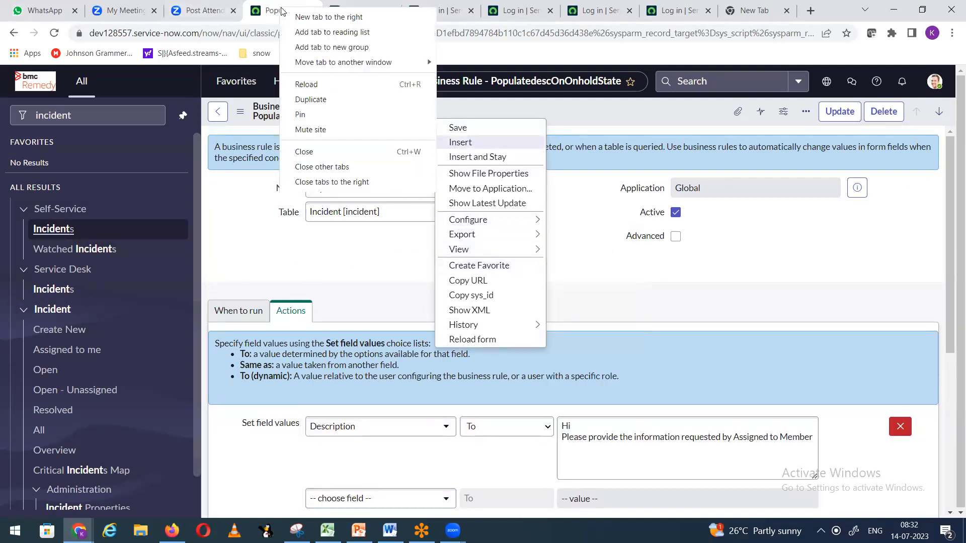
click(323, 100)
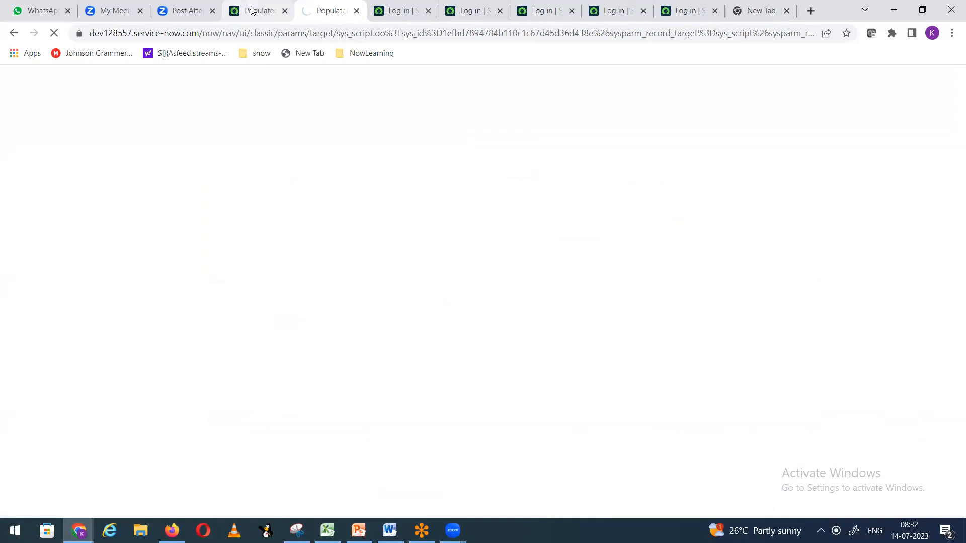
Step: Go back from the rule record to the Business Rules list across the browser tabs
click(252, 9)
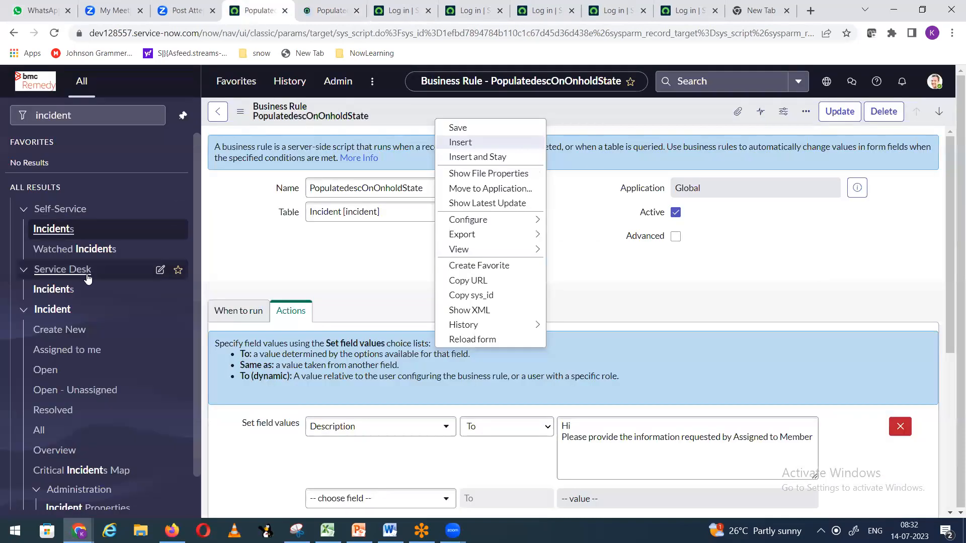
click(217, 116)
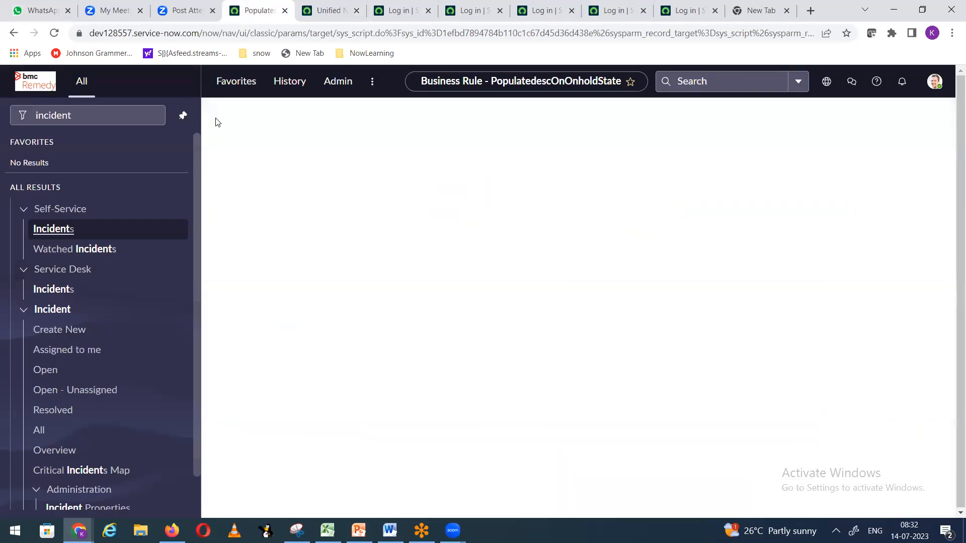
click(334, 10)
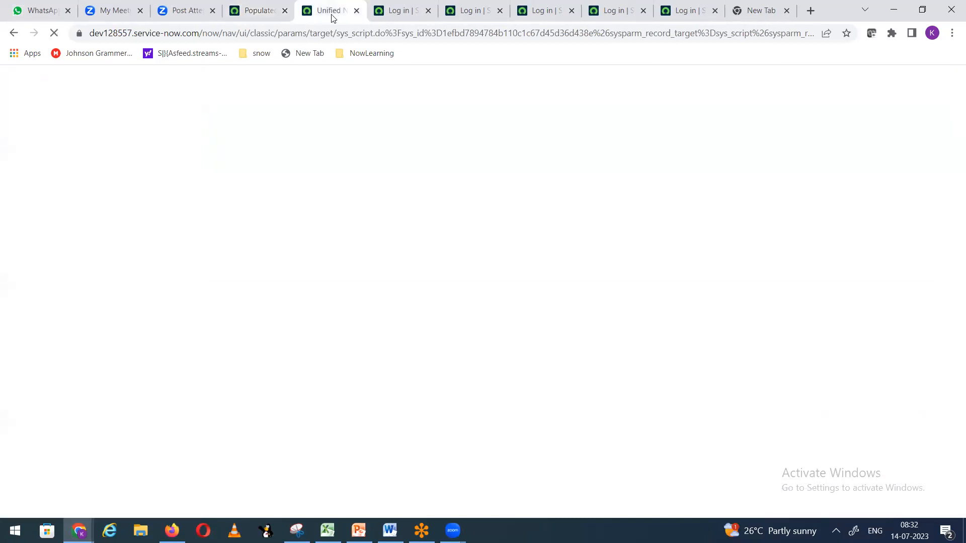
click(248, 16)
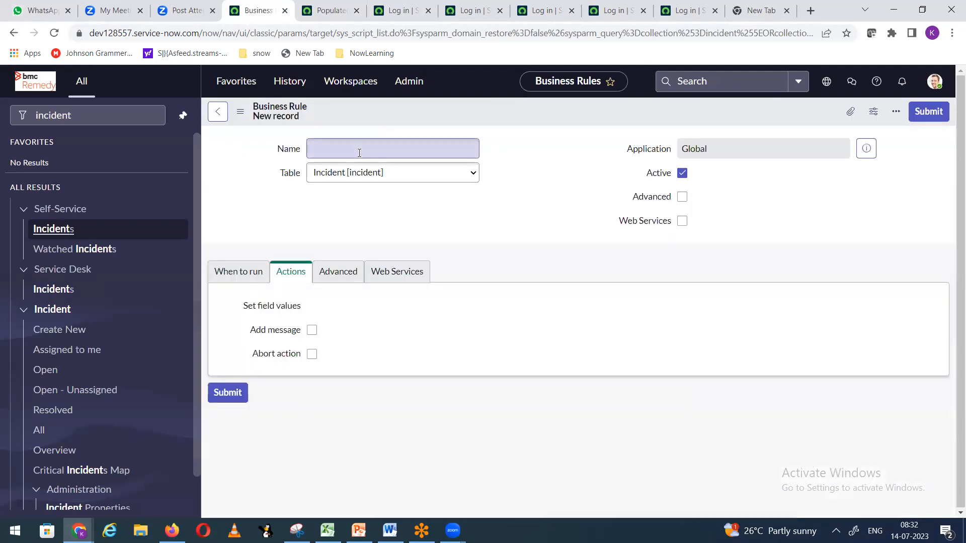
key(F1)
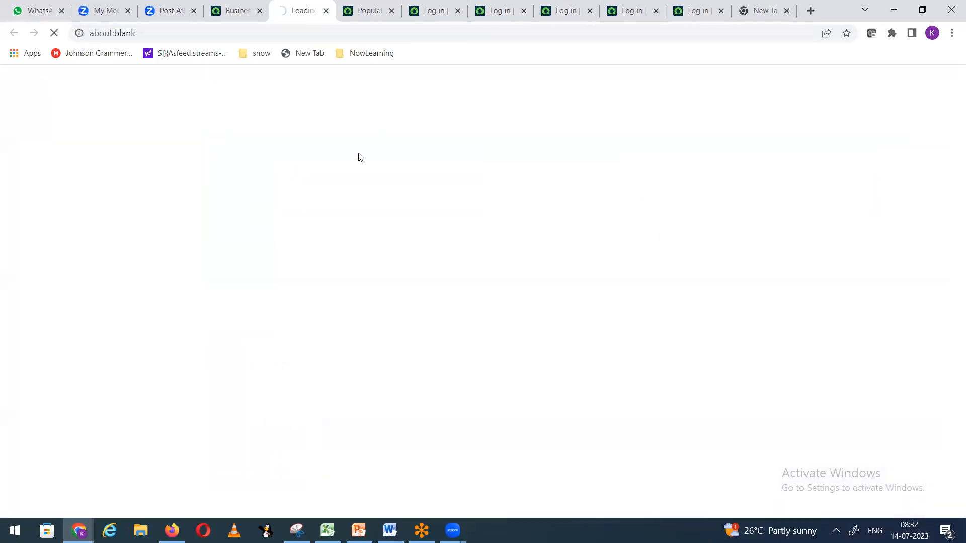
Step: Enter ClearValue as the name of the new Incident business rule
click(230, 10)
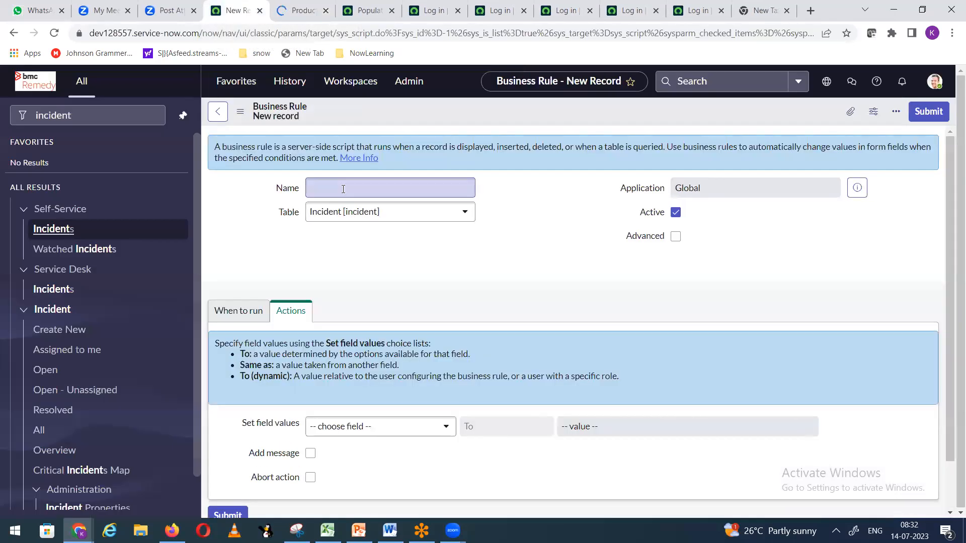
click(346, 189)
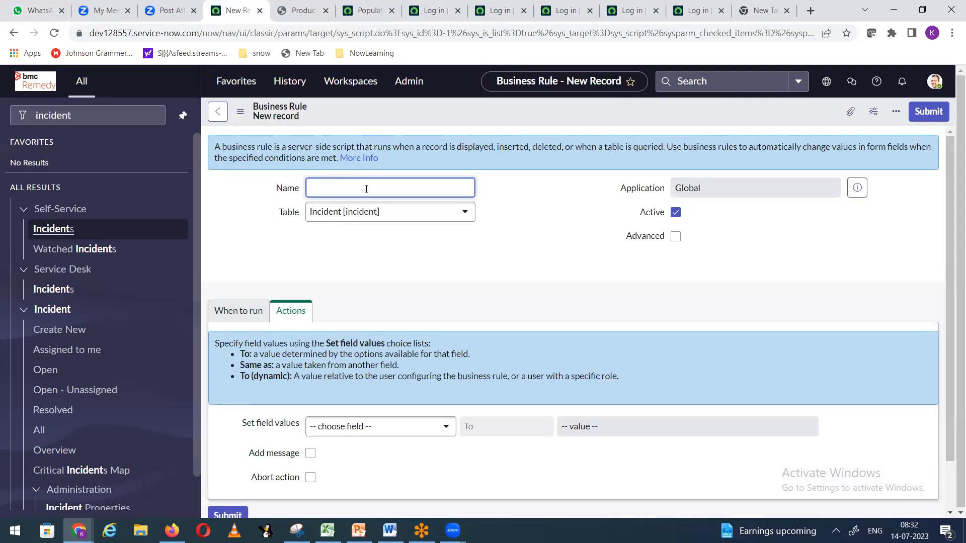
right_click(415, 100)
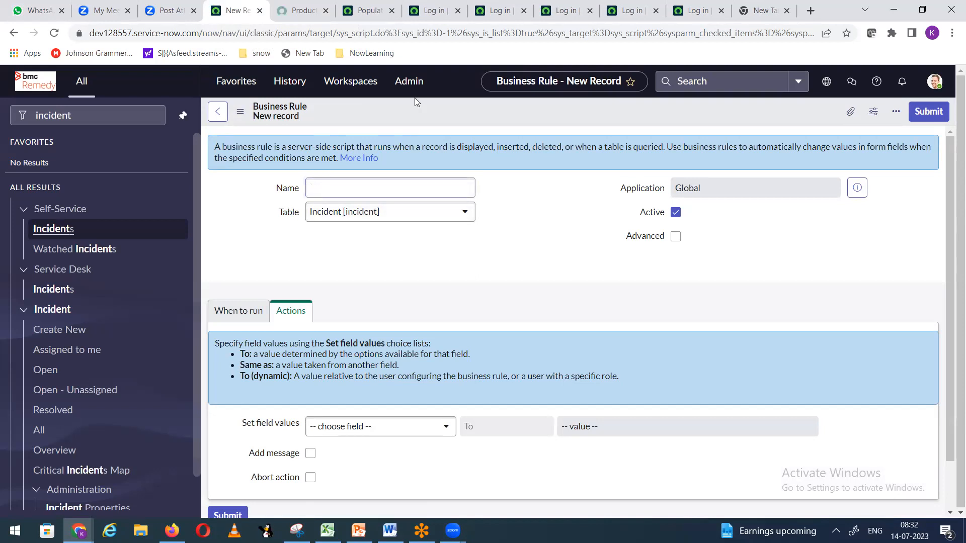
click(385, 192)
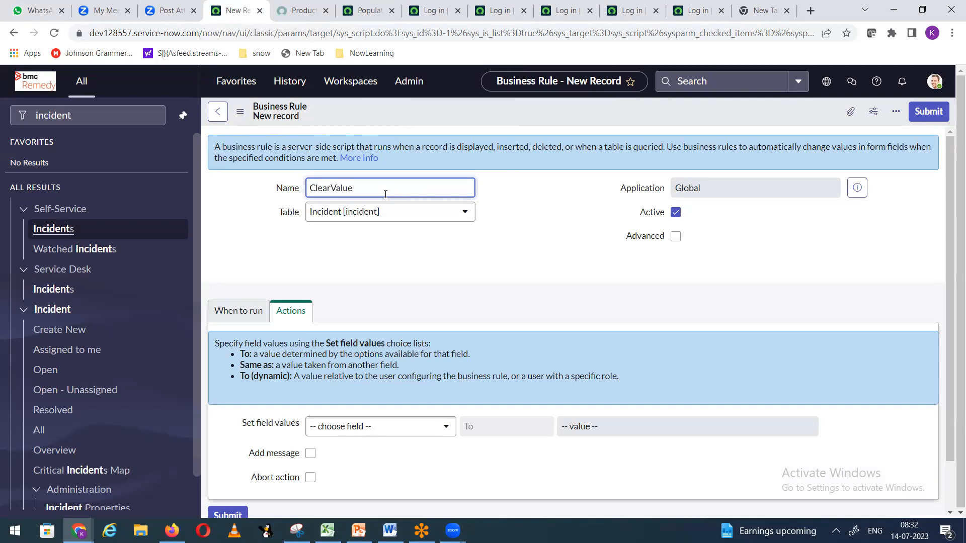
scroll(395, 213, down, 1)
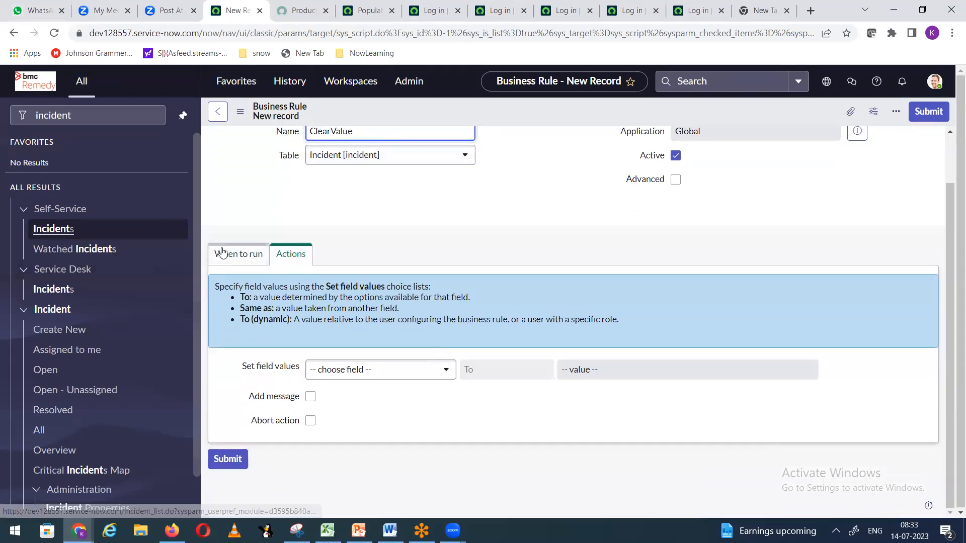
Step: Make ClearValue run on Update with the condition State is not On Hold
click(221, 251)
scroll(382, 261, down, 1)
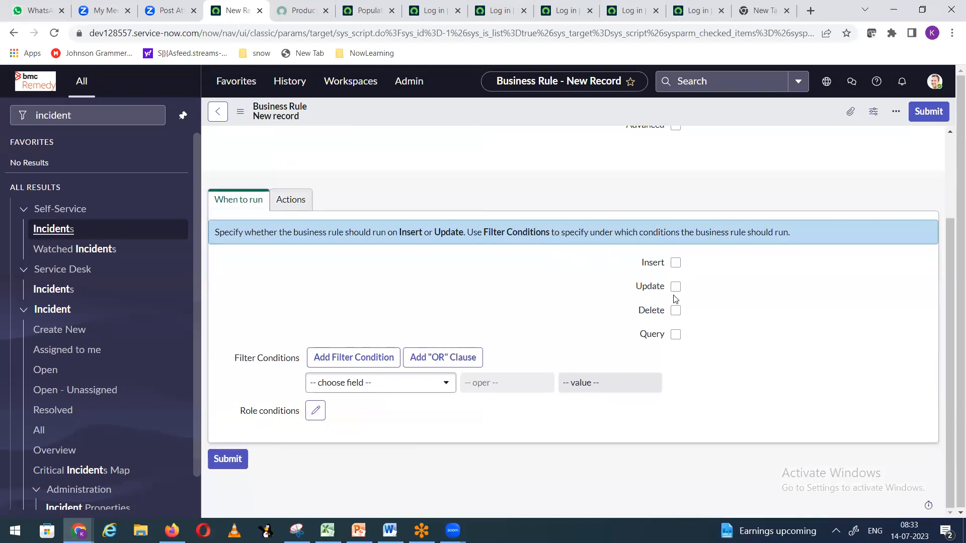
click(675, 287)
scroll(562, 225, up, 2)
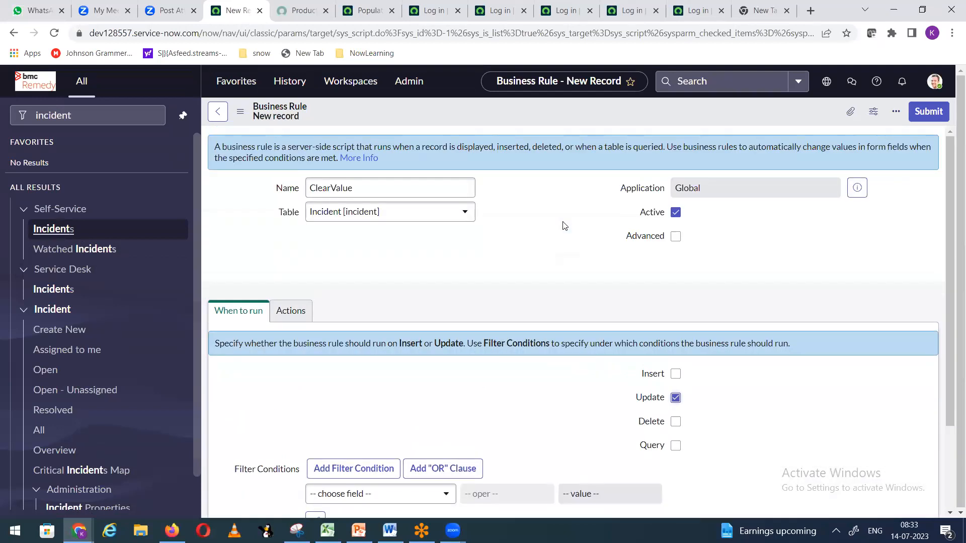
scroll(562, 224, down, 2)
click(418, 384)
text(state)
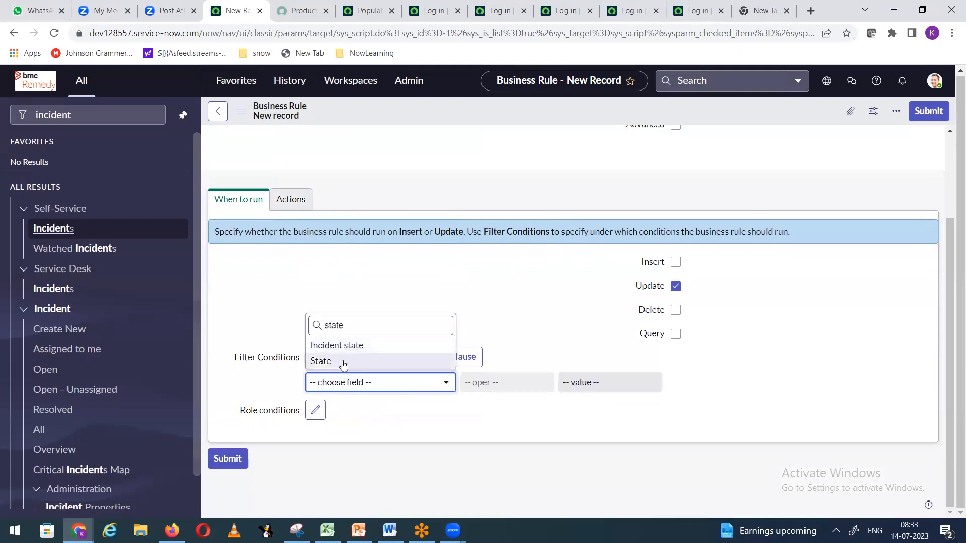
click(344, 363)
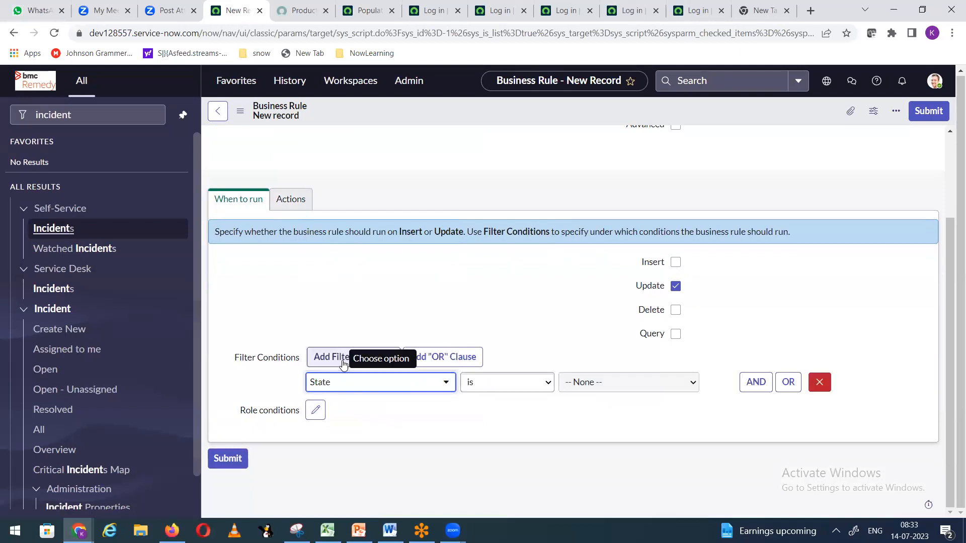
click(548, 383)
click(511, 195)
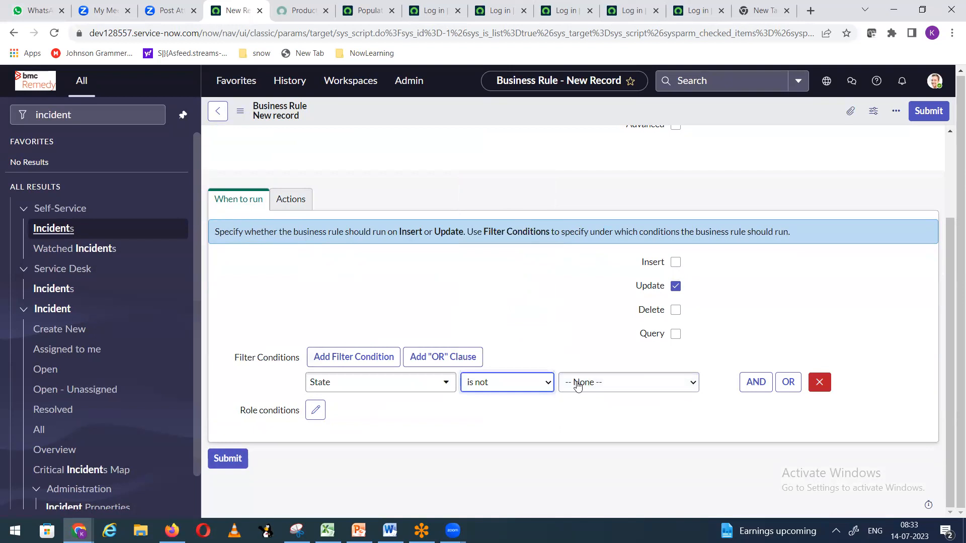
click(593, 391)
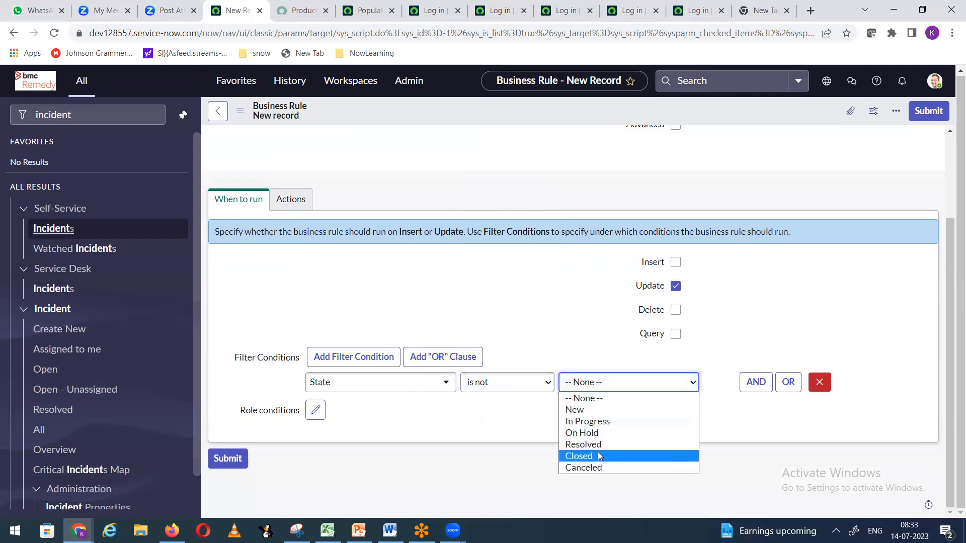
click(598, 434)
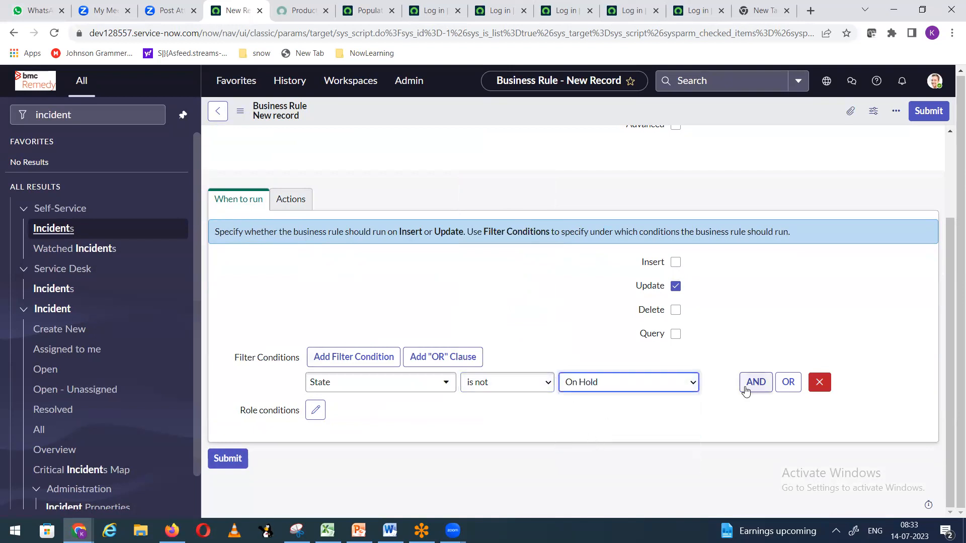
Step: Add an AND condition On hold reason is not Awaiting Caller and save the rule
click(755, 383)
click(373, 433)
text(st)
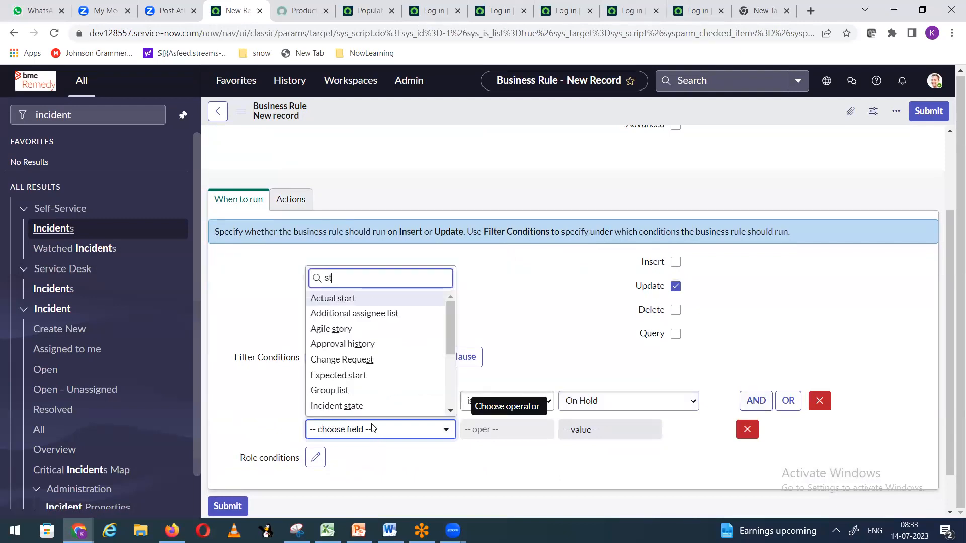
key(BackSpace)
key(BackSpace)
text(on)
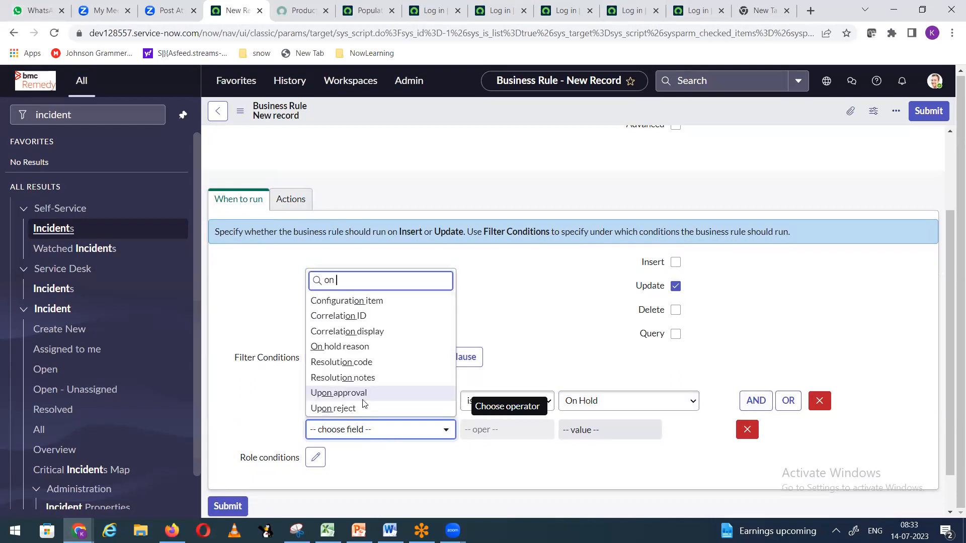
text(h)
click(363, 407)
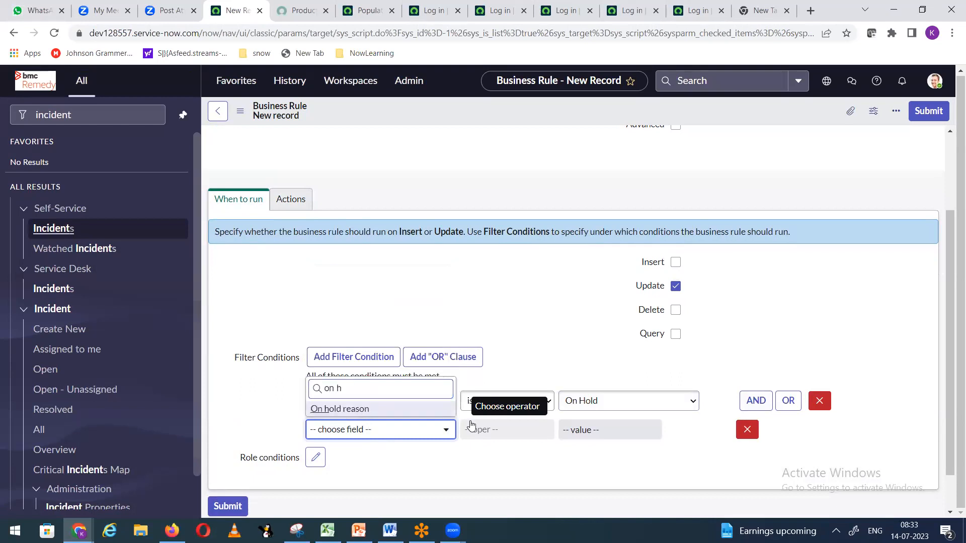
click(490, 427)
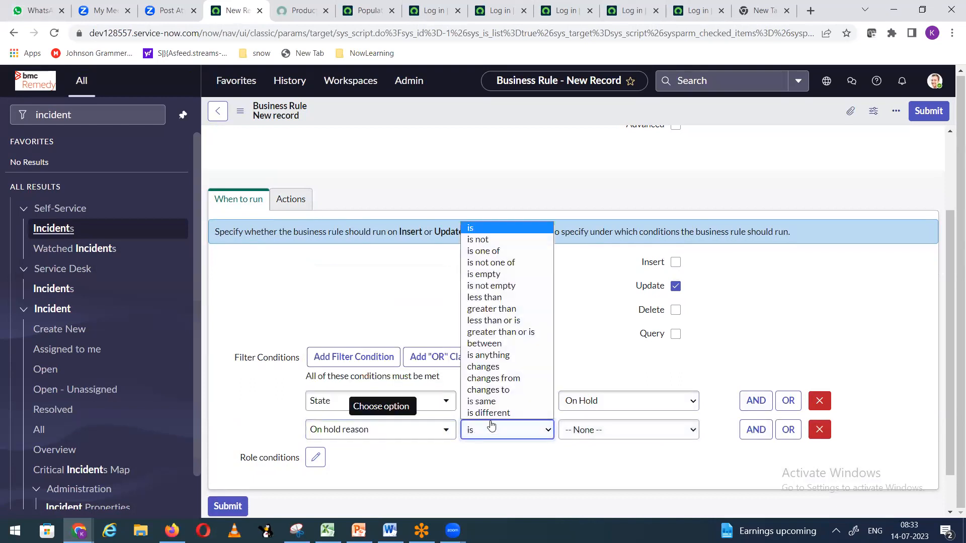
click(511, 240)
click(585, 439)
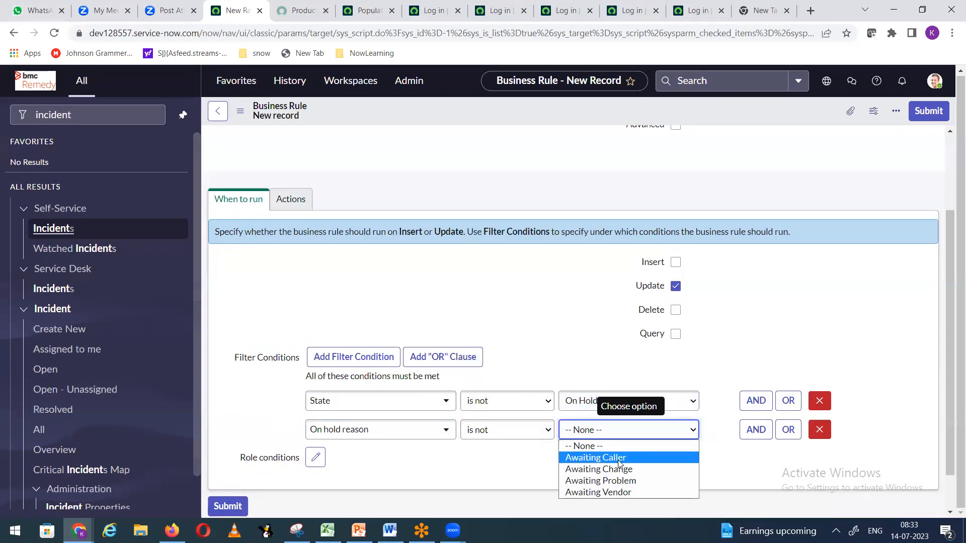
click(594, 457)
right_click(400, 114)
click(410, 123)
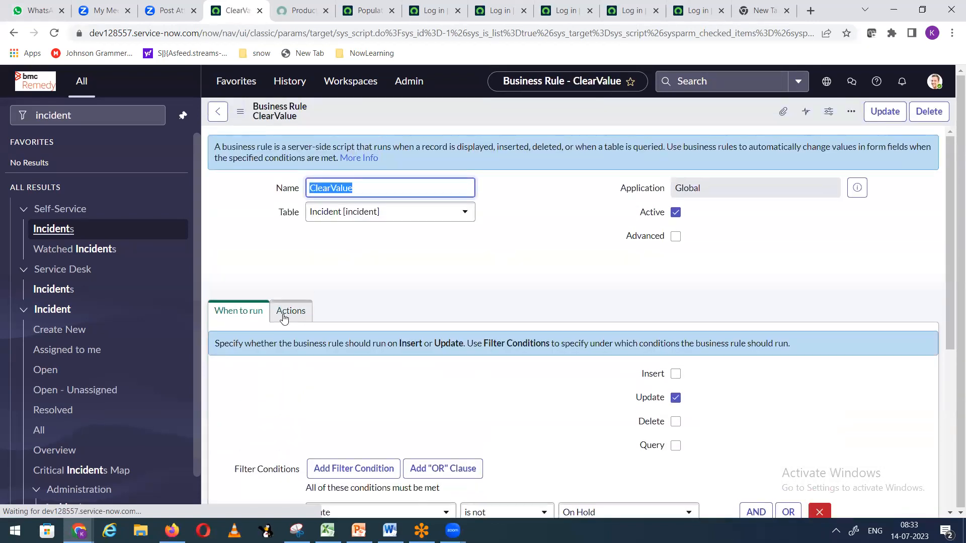
Step: In the rule's actions, set the Description field To an empty value
click(284, 318)
scroll(458, 308, down, 4)
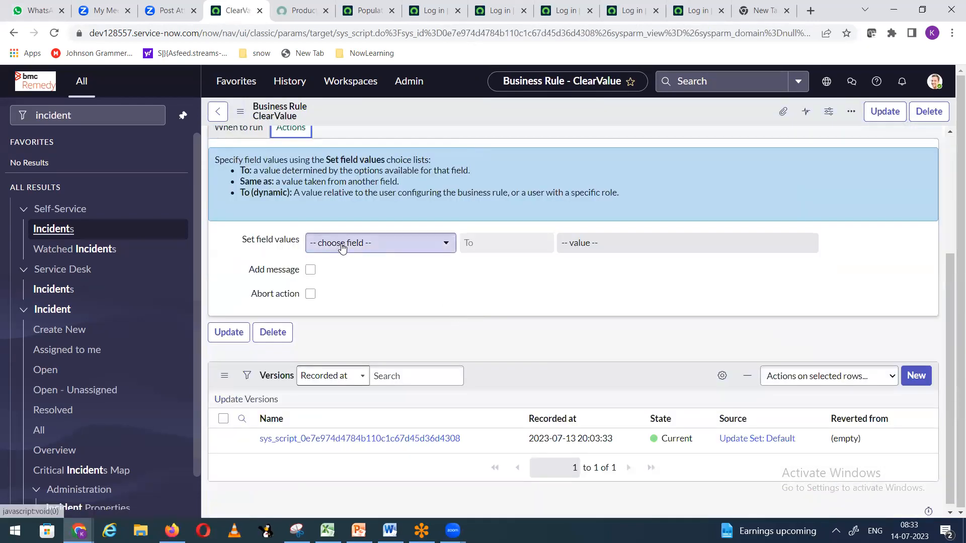
click(341, 247)
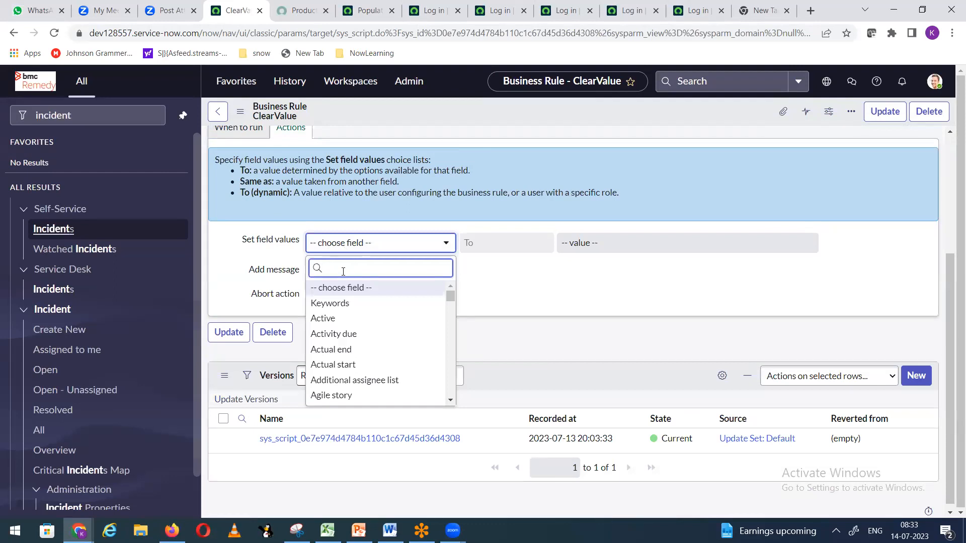
text(des)
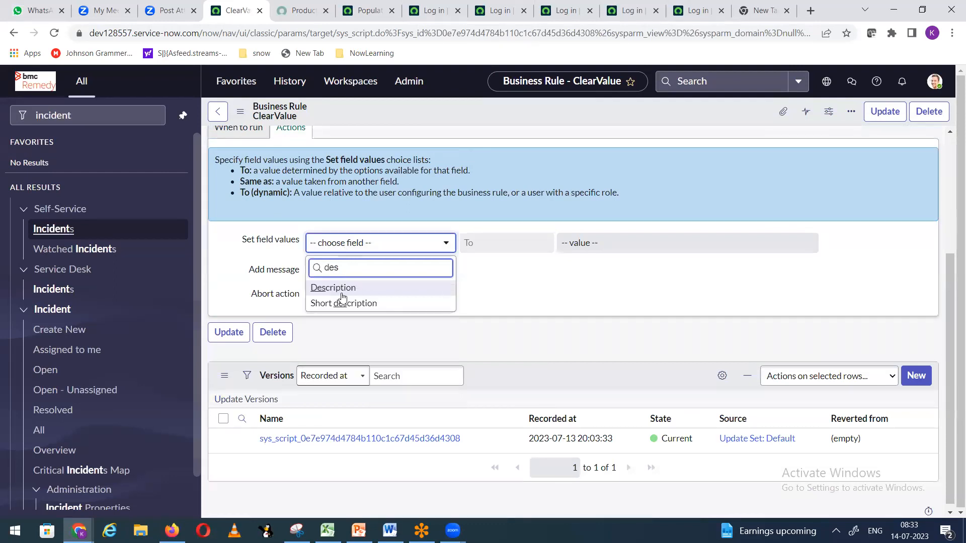
click(336, 292)
scroll(544, 338, up, 4)
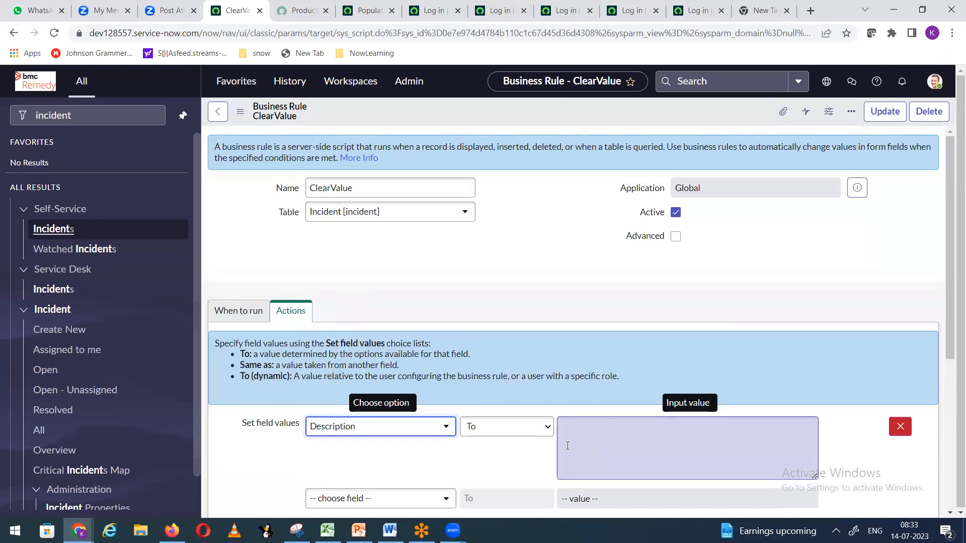
click(526, 432)
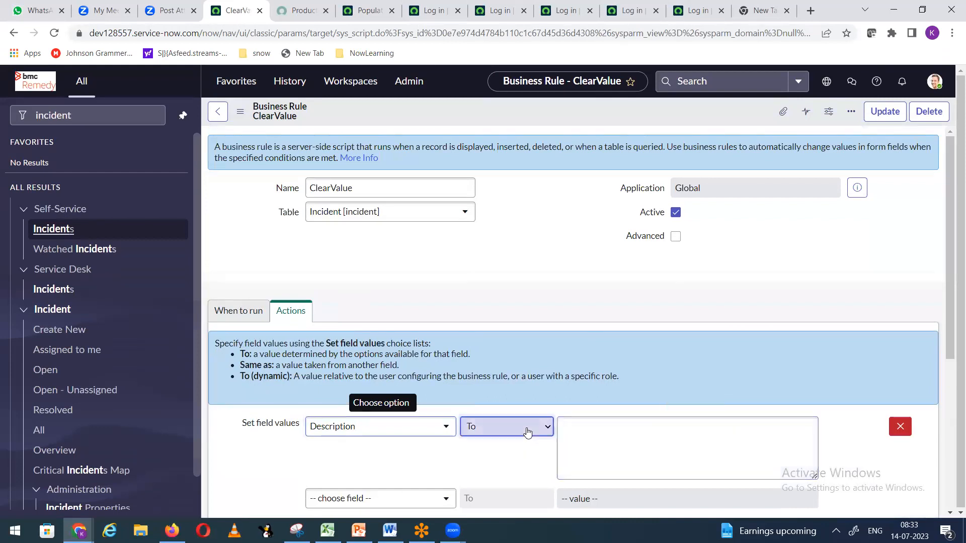
click(519, 303)
scroll(419, 386, down, 2)
scroll(417, 387, down, 2)
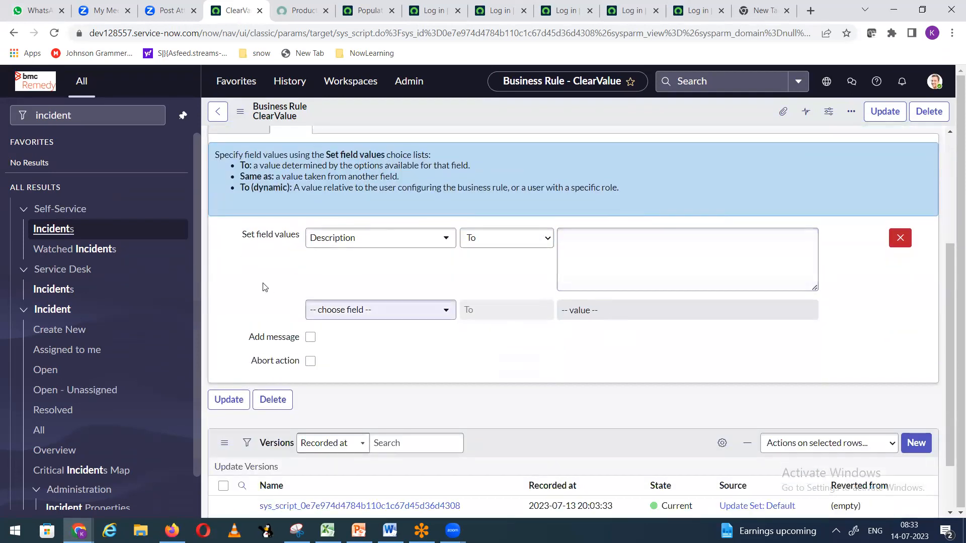
scroll(342, 304, up, 1)
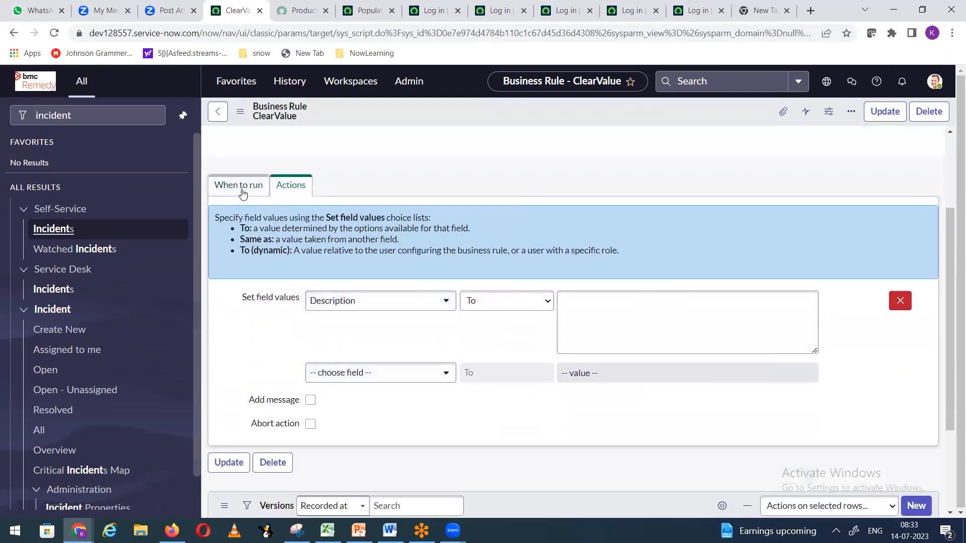
click(240, 186)
click(286, 185)
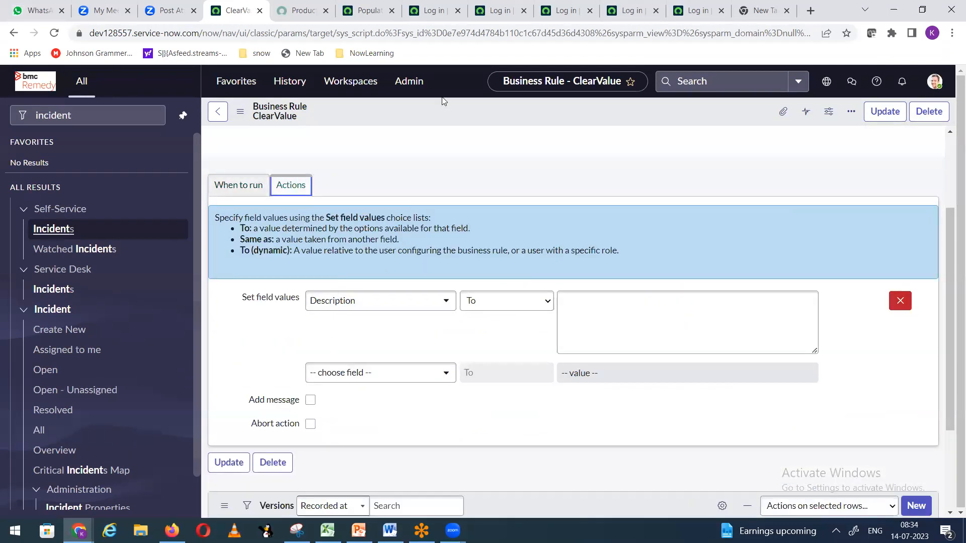
Step: Add the message 'After the changing the state description value is cleared.' and save ClearValue
click(310, 400)
scroll(397, 379, down, 3)
scroll(383, 385, down, 1)
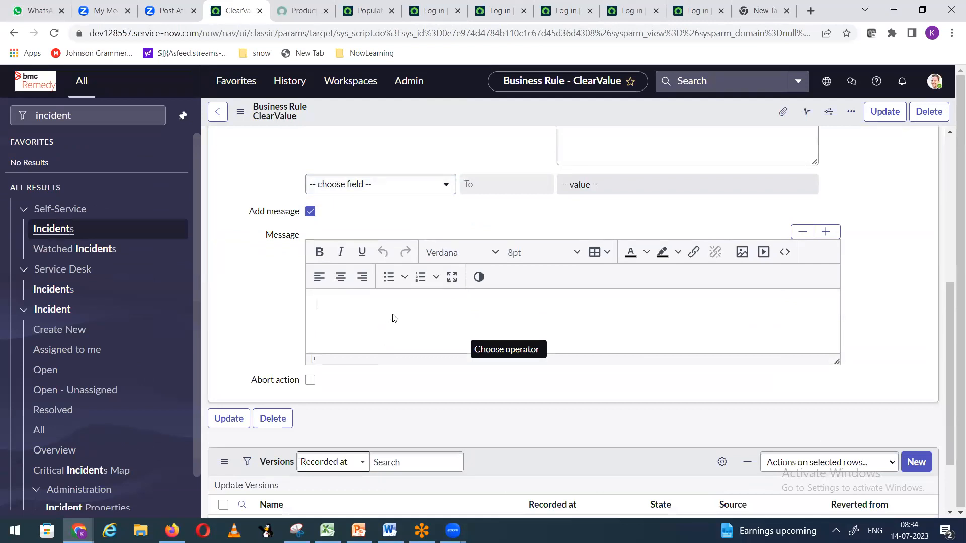
text(After the d)
text(hanging the state de)
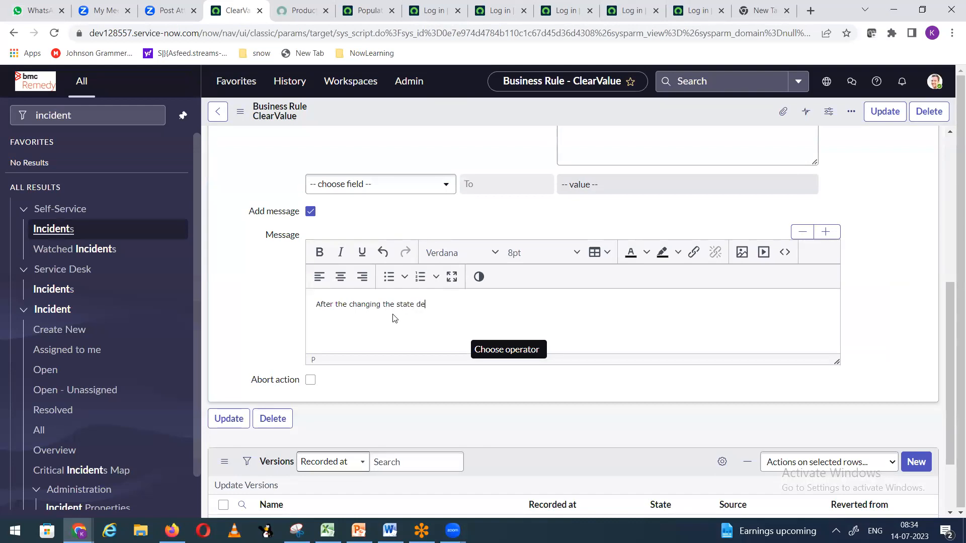
text(scriptio )
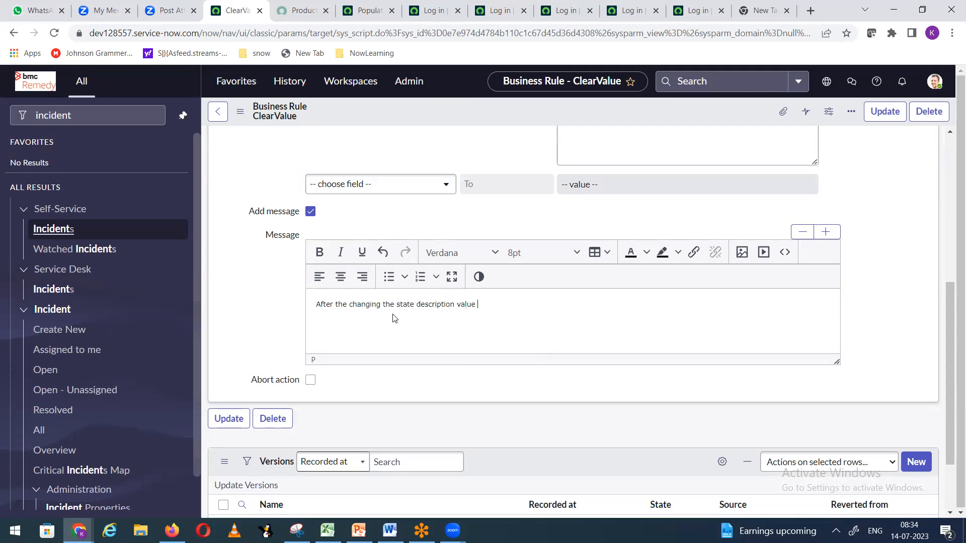
text(wip)
key(BackSpace)
key(BackSpace)
key(BackSpace)
key(BackSpace)
key(BackSpace)
key(BackSpace)
key(BackSpace)
key(BackSpace)
right_click(450, 106)
click(468, 114)
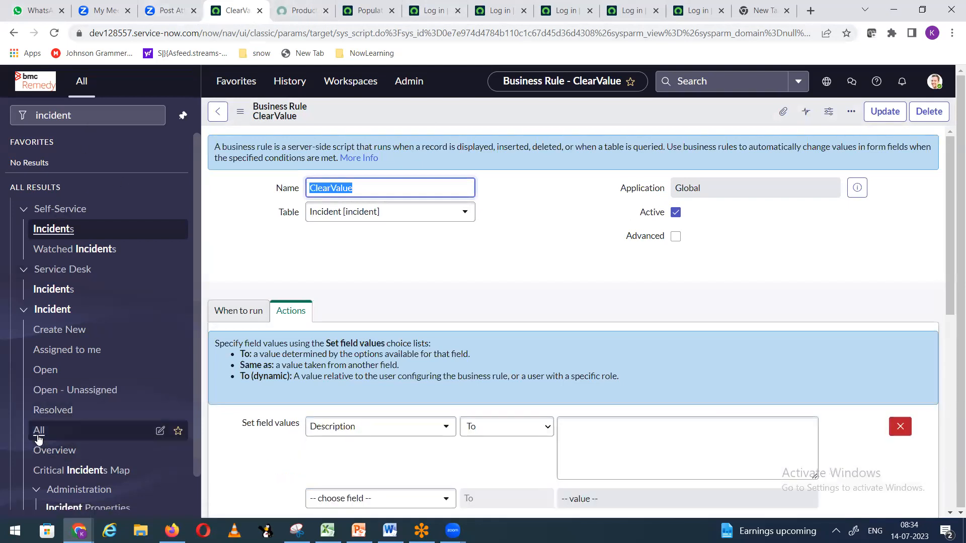
Step: Open all incidents, then INC0010820, in new tabs, reload its form and open State choices
right_click(36, 431)
click(103, 307)
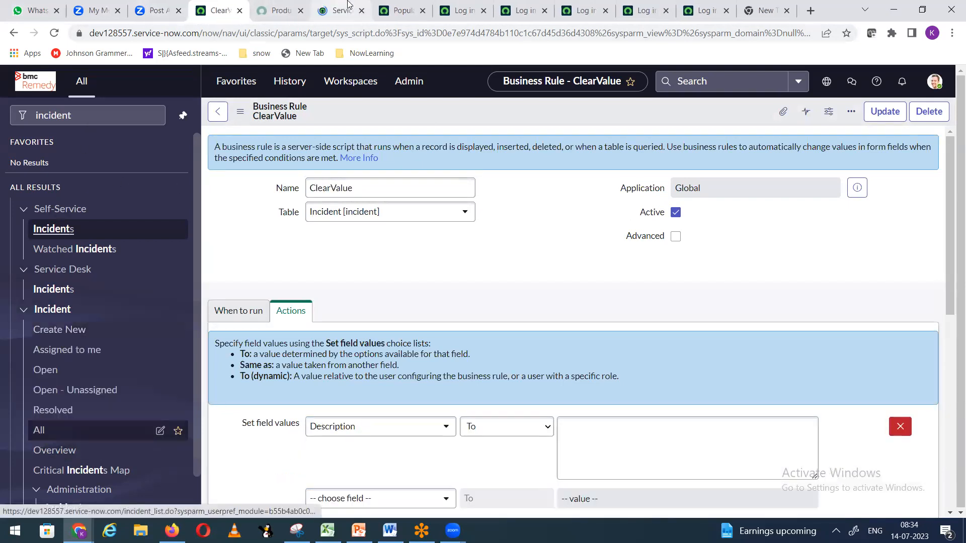
click(280, 11)
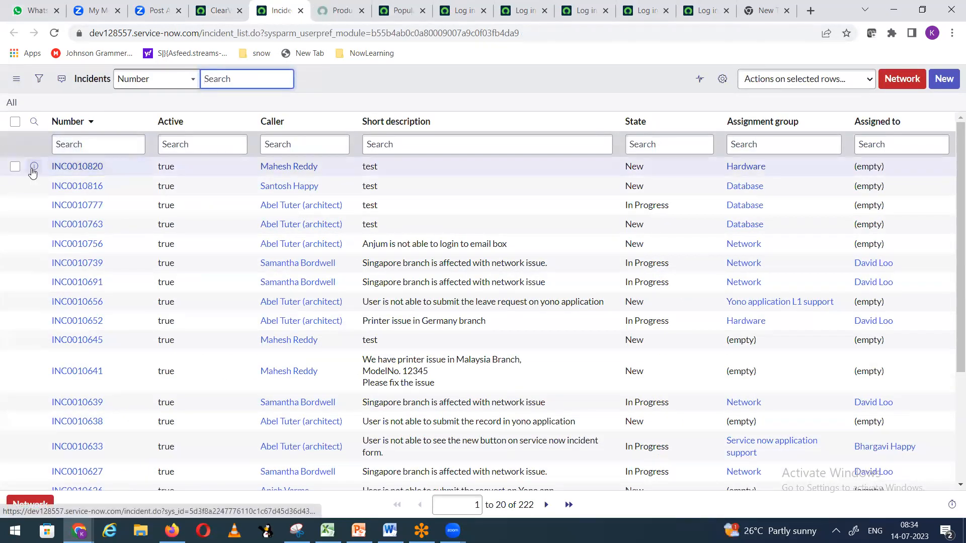
right_click(50, 172)
click(76, 180)
click(310, 15)
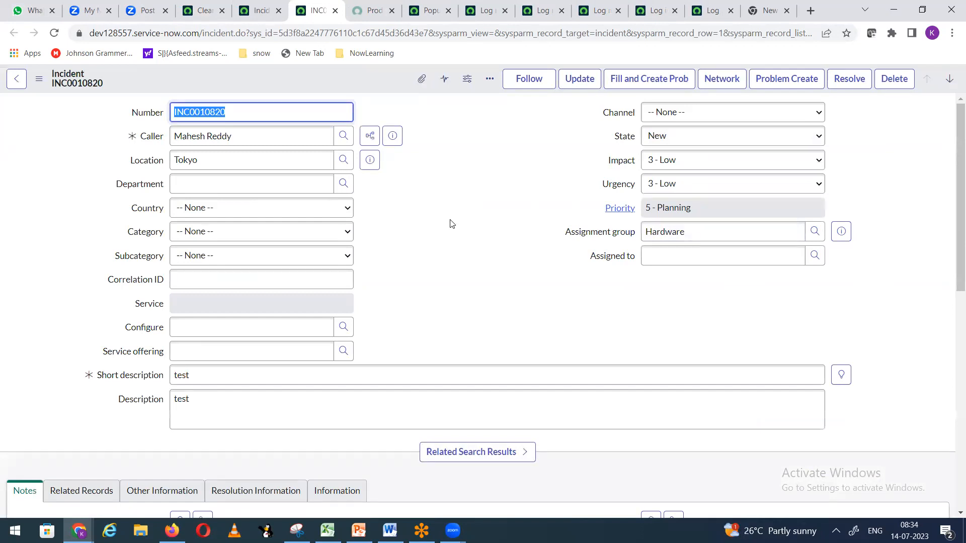
right_click(355, 80)
click(434, 417)
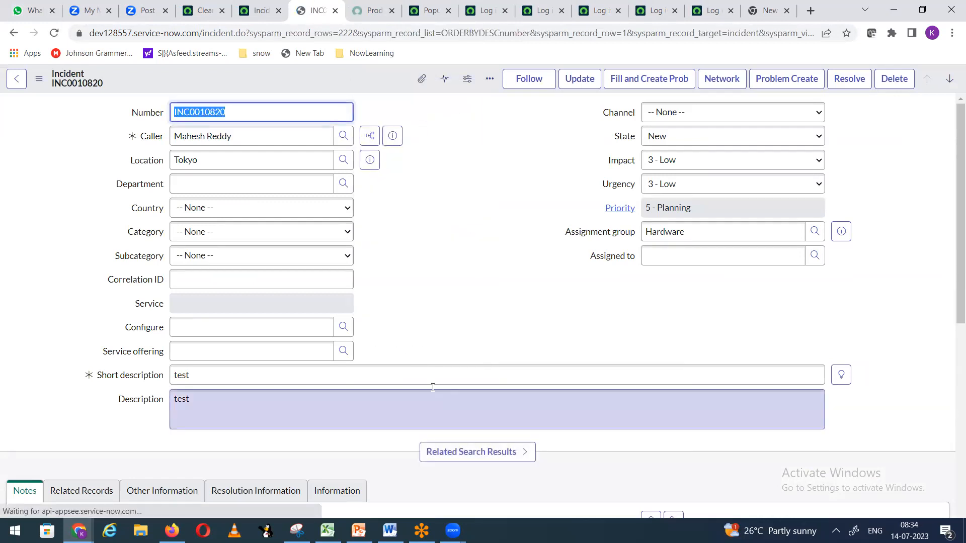
click(669, 139)
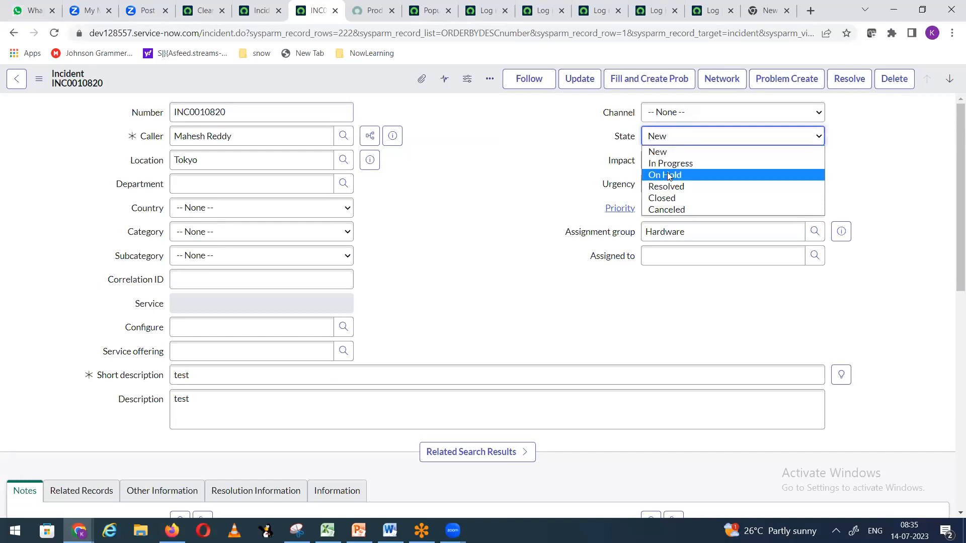
Step: Save INC0010820 as On Hold, Awaiting Caller, with additional comment 'test', dismissing the alerts
click(668, 174)
click(673, 160)
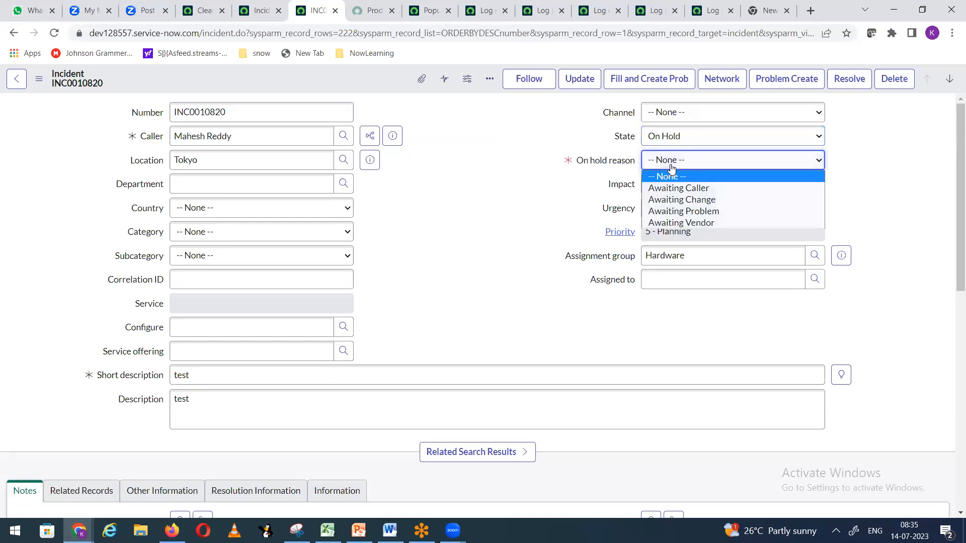
click(682, 189)
right_click(353, 80)
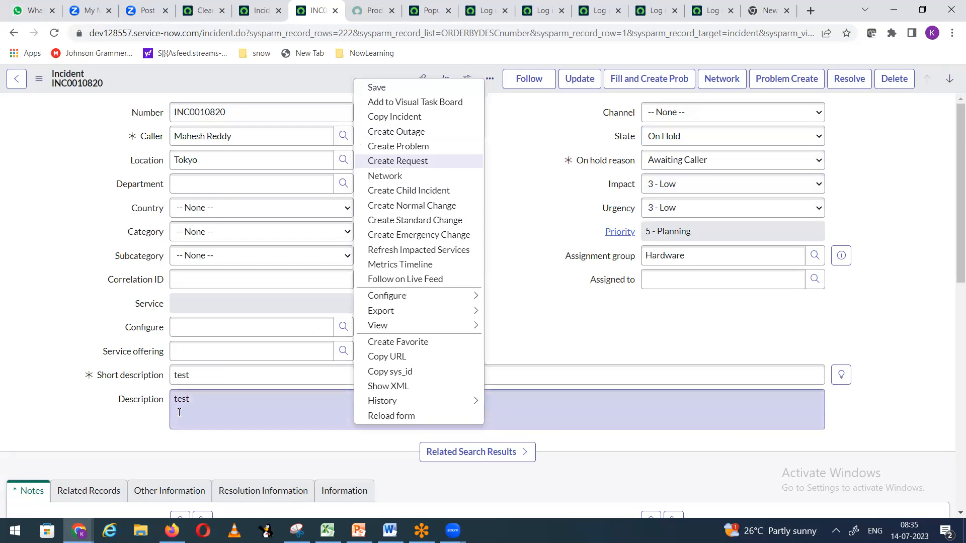
click(428, 87)
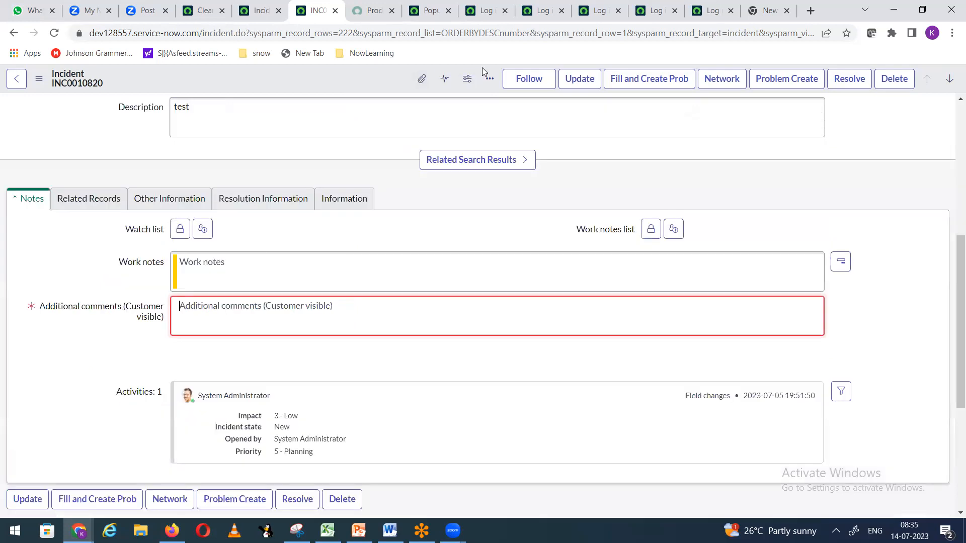
click(237, 316)
text(t)
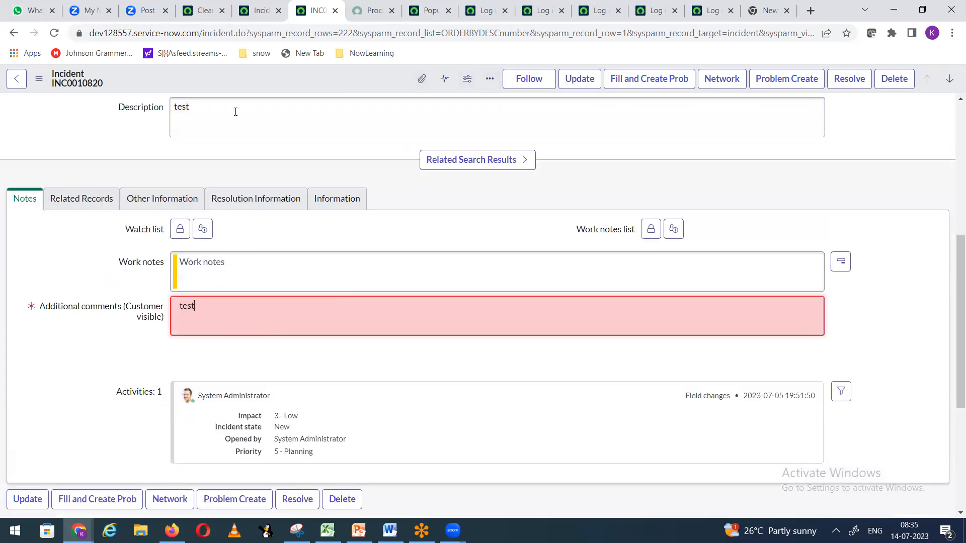
text(est)
right_click(242, 76)
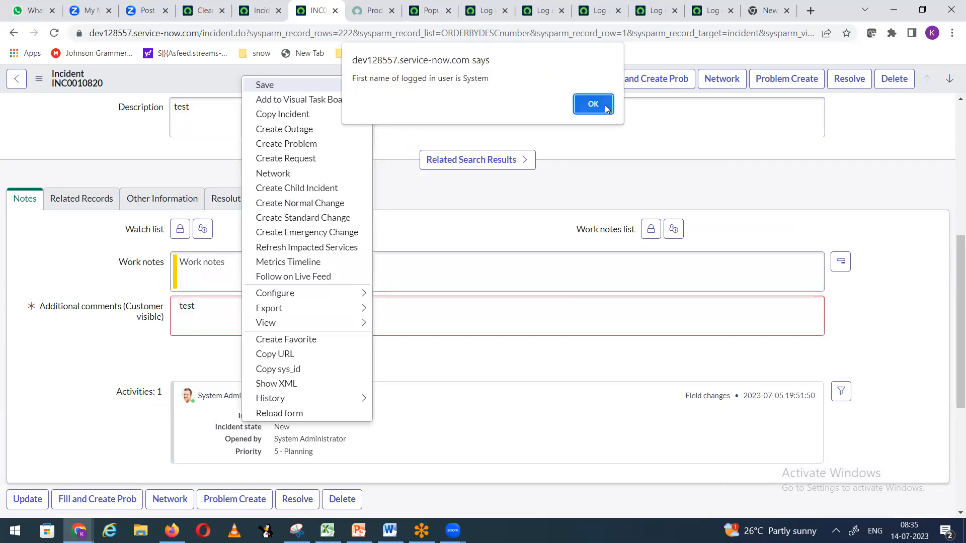
click(601, 107)
click(596, 105)
click(596, 105)
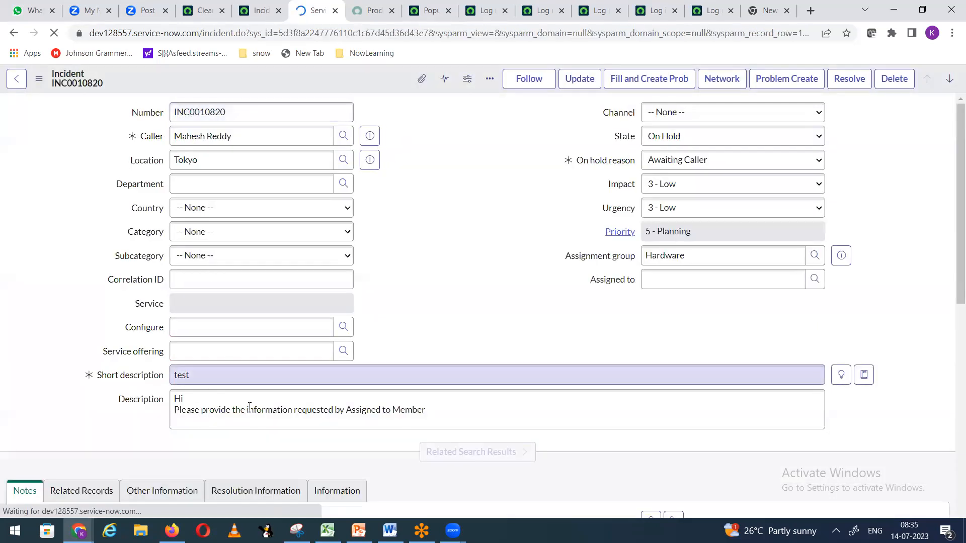
click(464, 264)
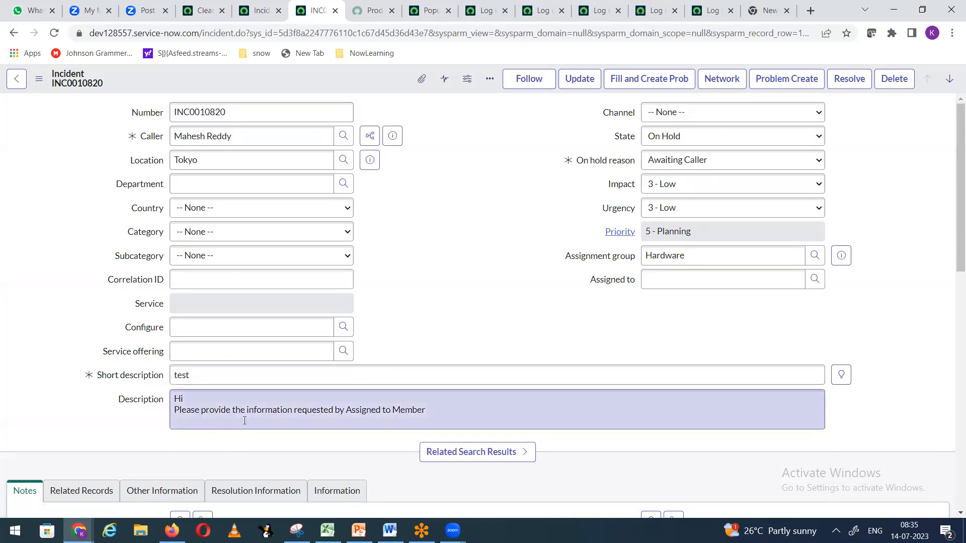
Step: Set INC0010820 back to In Progress and save, dismissing the name alerts
click(683, 141)
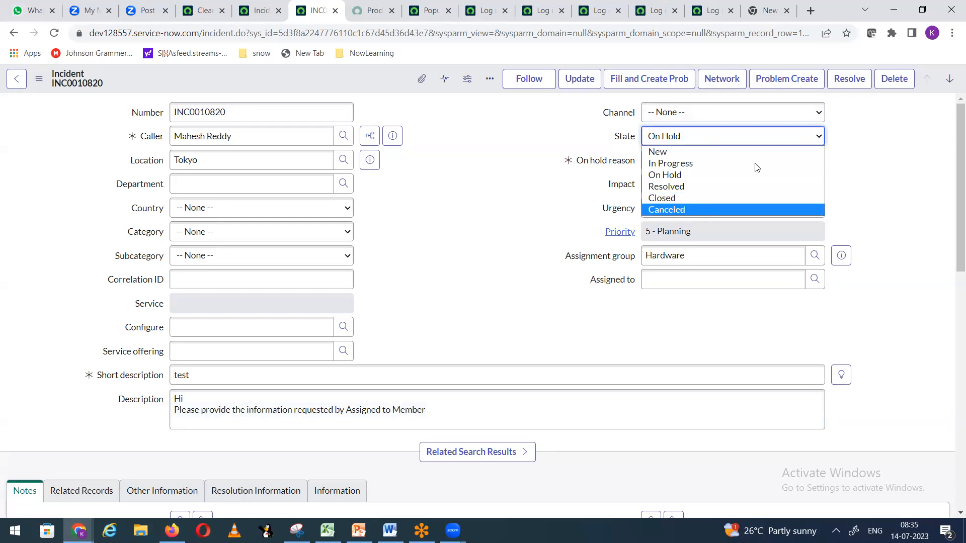
click(703, 170)
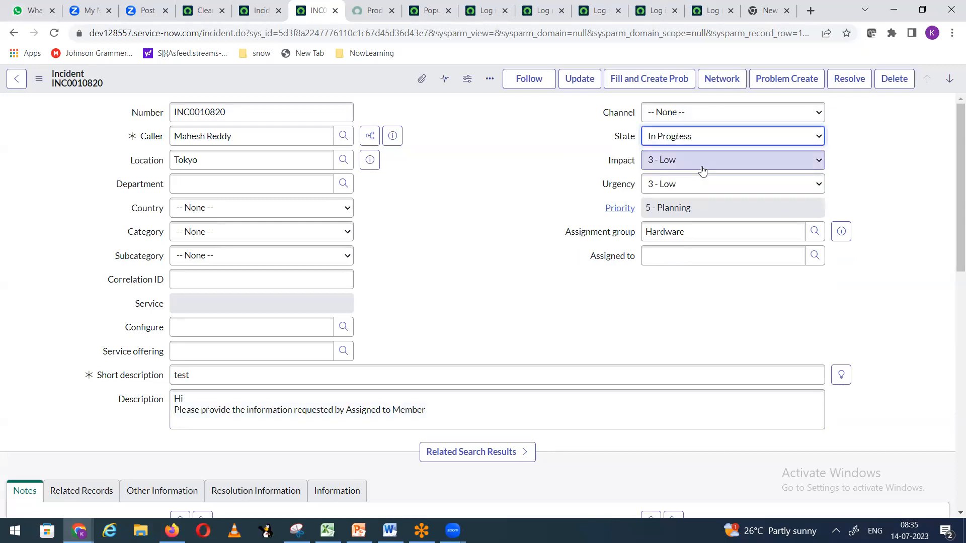
right_click(317, 76)
click(336, 86)
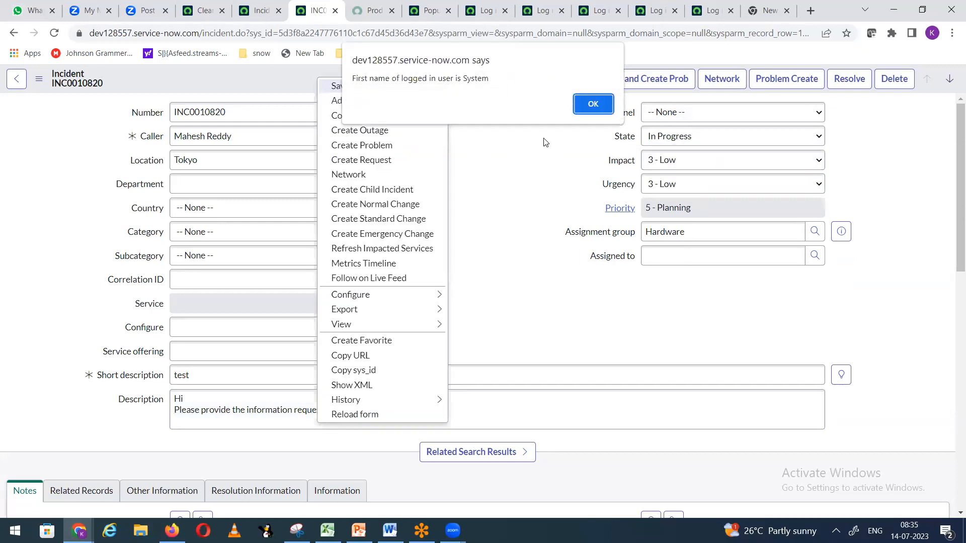
click(593, 105)
click(592, 105)
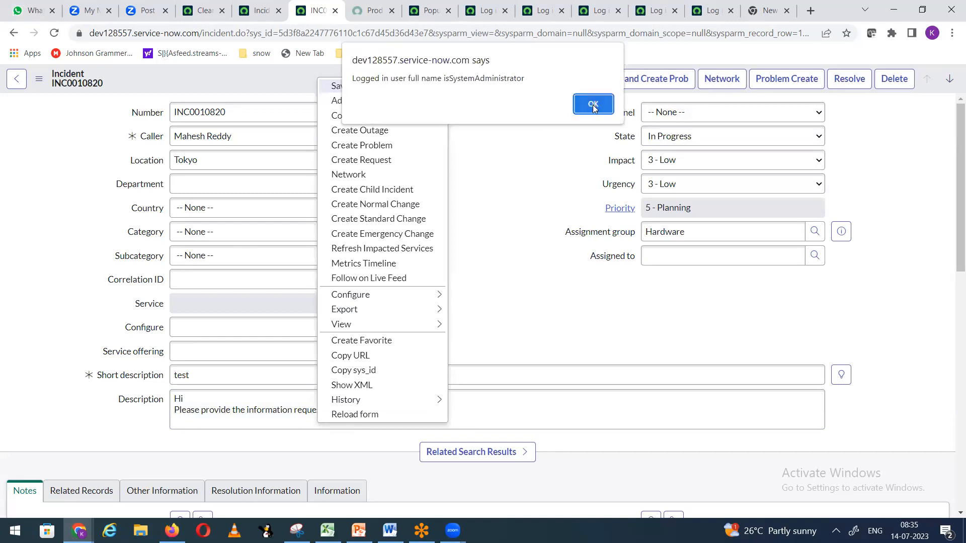
click(593, 105)
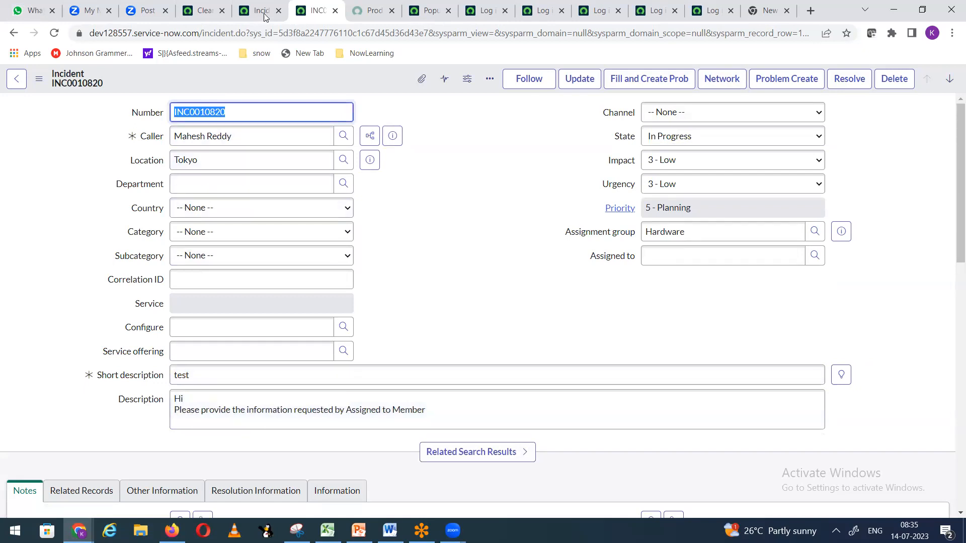
Step: Cycle the browser tabs back to INC0010820 and bring up its header menu's Configure options
click(425, 14)
click(476, 11)
click(423, 15)
click(209, 14)
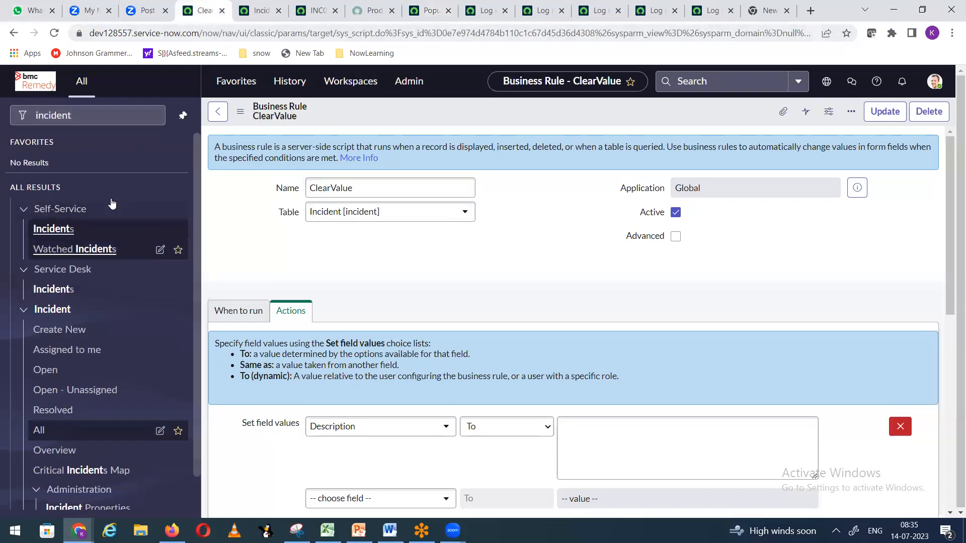
key(ctrl+Tab)
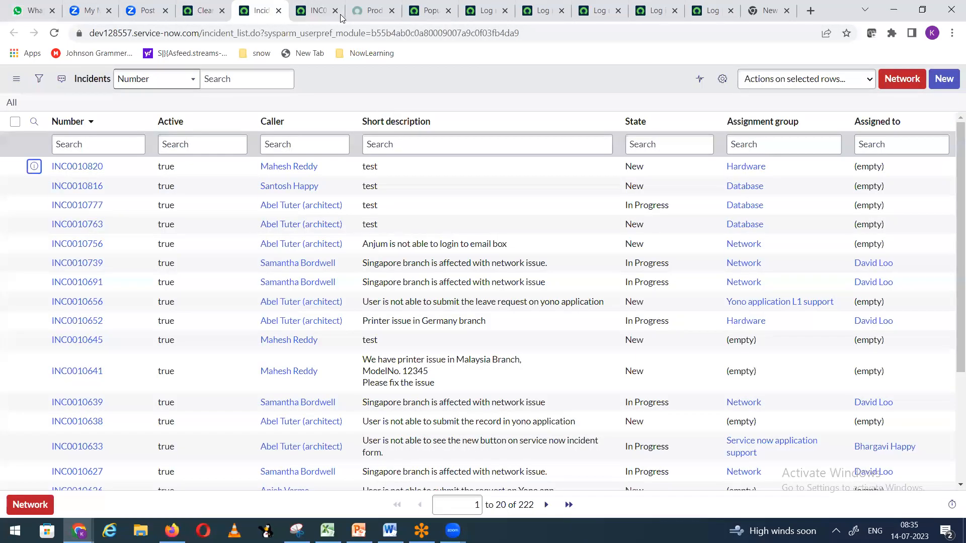
key(ctrl+Tab)
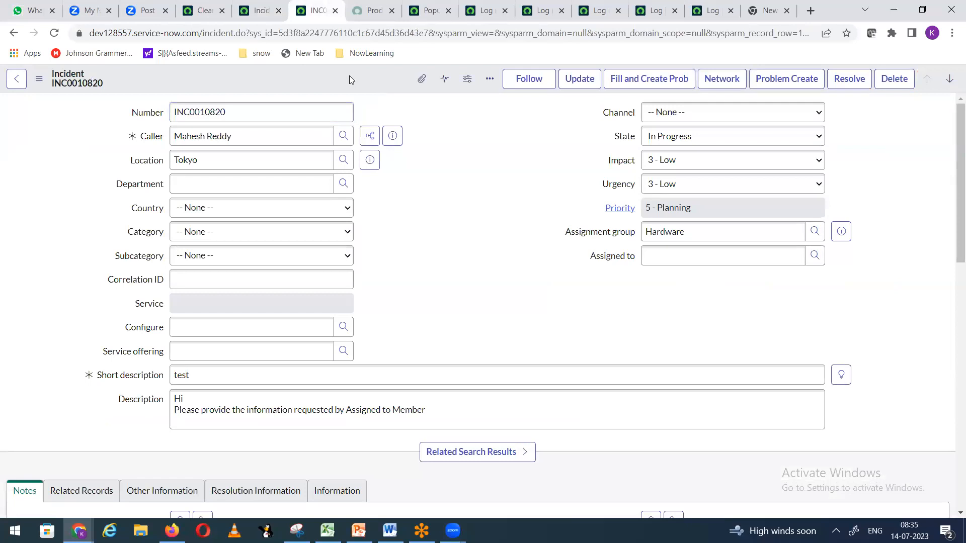
right_click(349, 75)
mouse_move(387, 294)
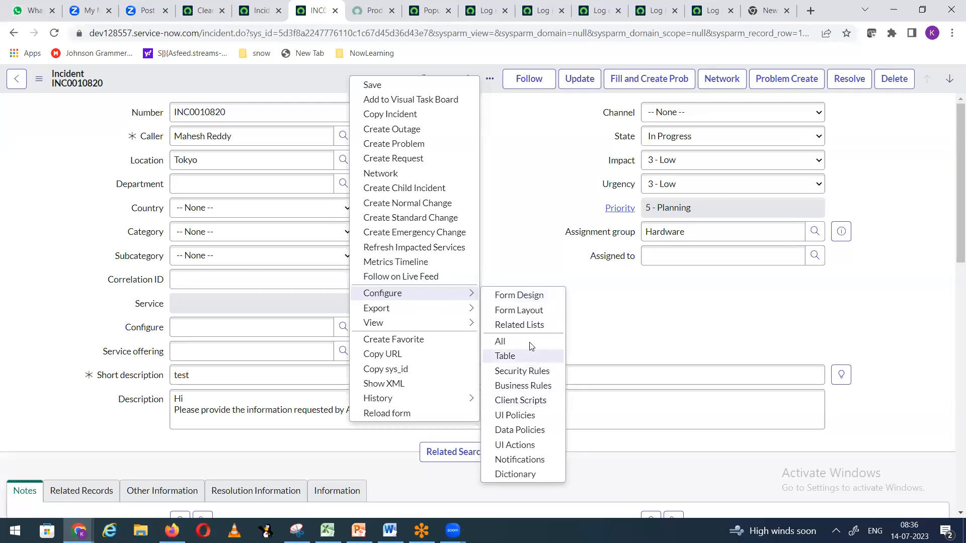
Step: Open the Incident UI Policies list, create a new UI Policy, and focus its Short description
click(516, 417)
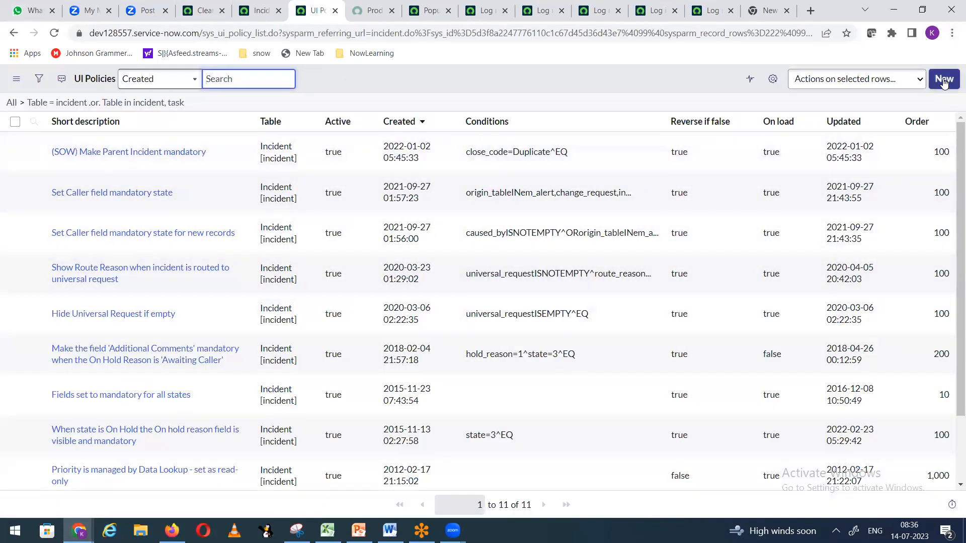
click(944, 79)
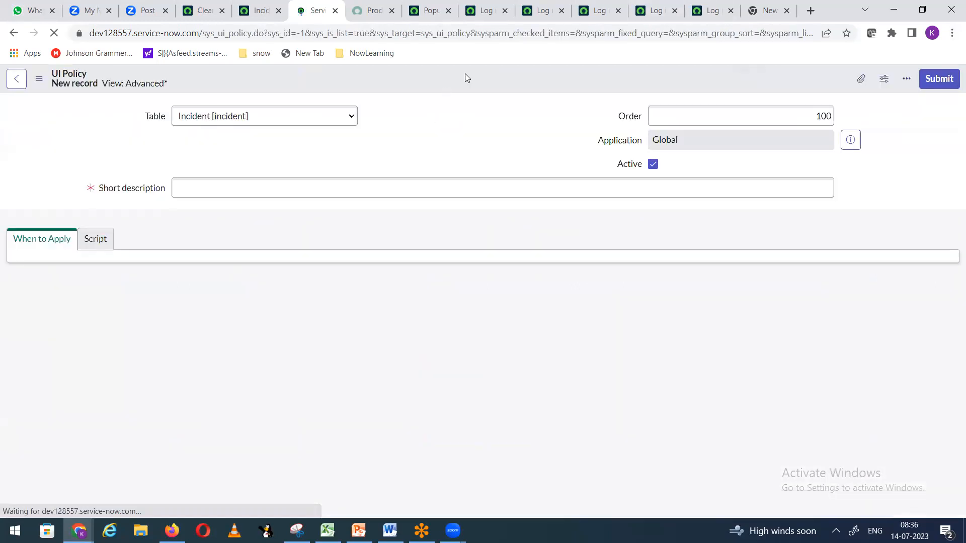
click(233, 188)
click(219, 284)
scroll(207, 231, down, 1)
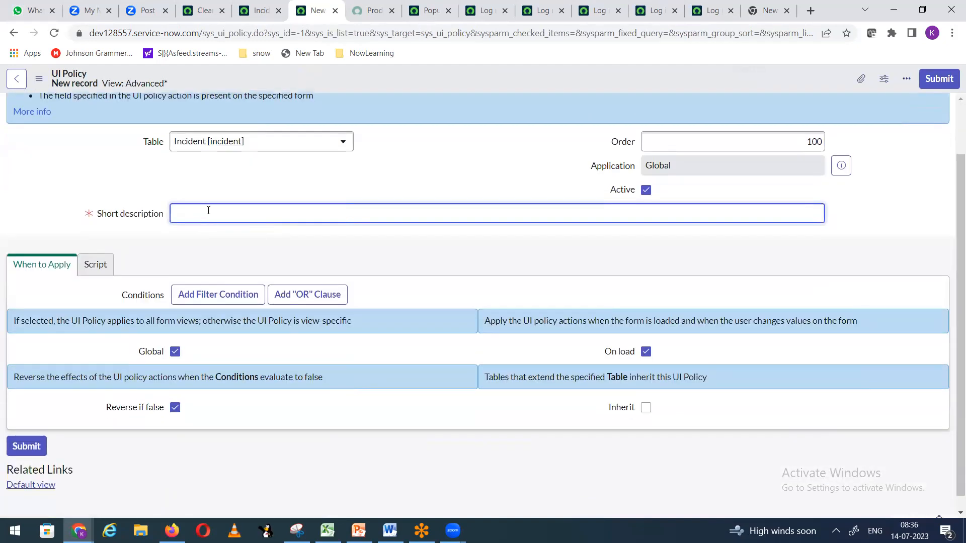
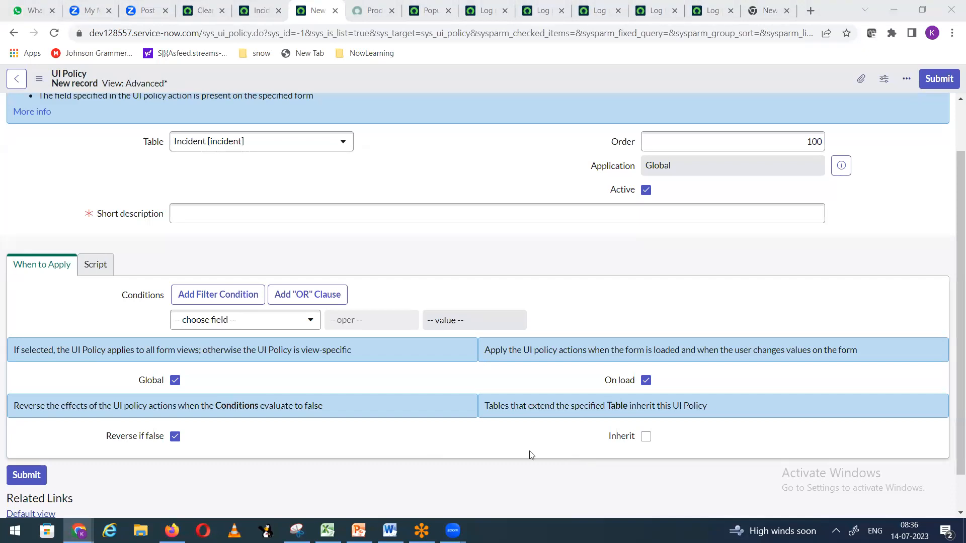
Step: Close the leftover Popup, Log and blank browser tabs
click(199, 11)
click(366, 11)
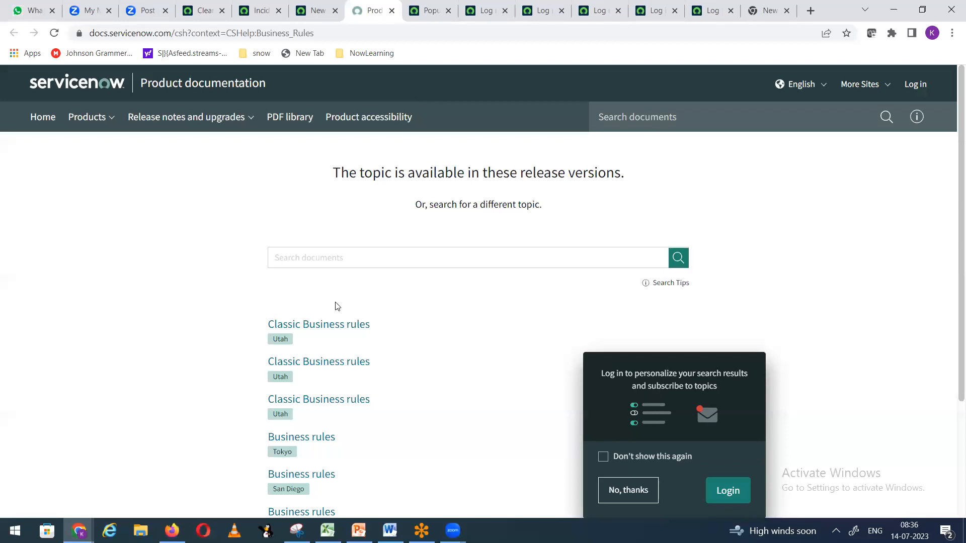
click(316, 10)
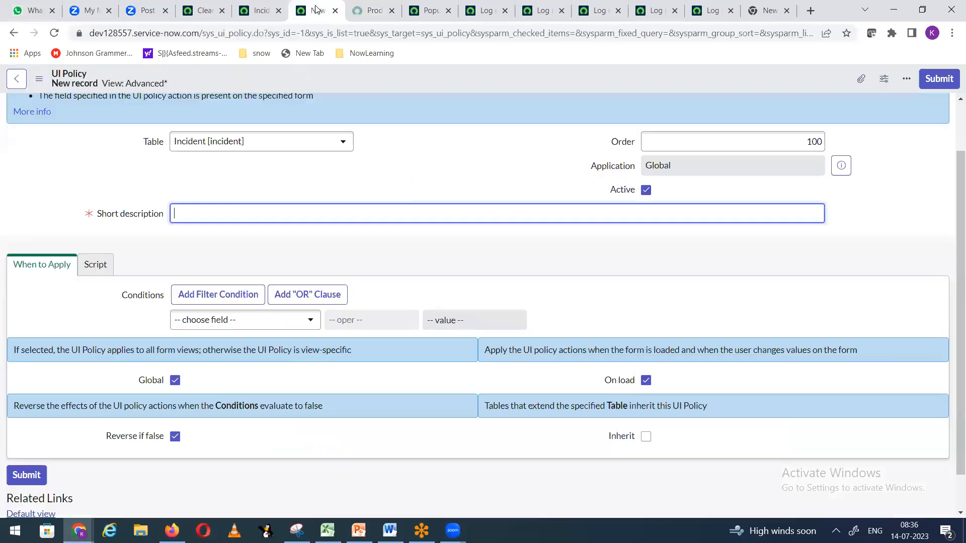
click(450, 11)
click(449, 10)
click(449, 11)
click(449, 10)
click(449, 10)
click(449, 10)
click(449, 11)
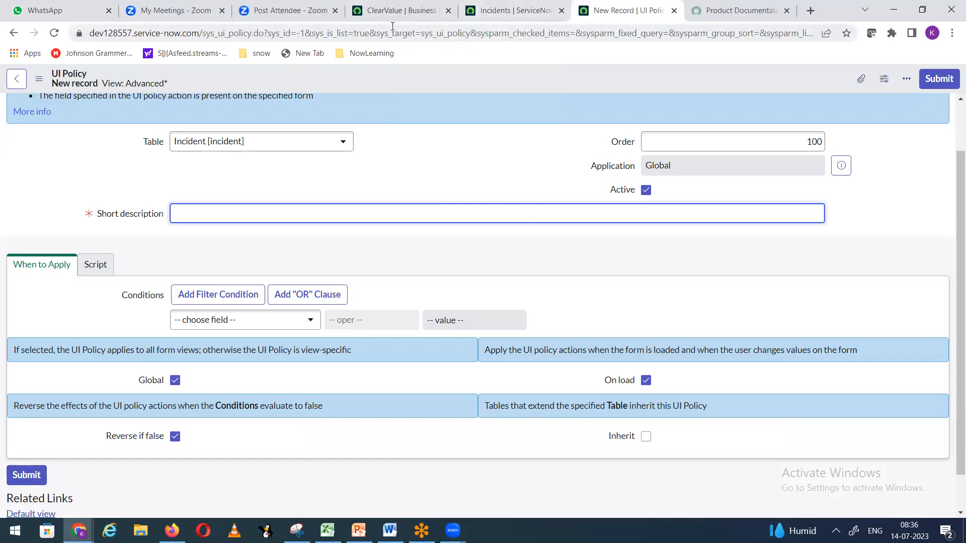
Step: Review the ClearValue business rule, then return to the new UI Policy form
click(417, 14)
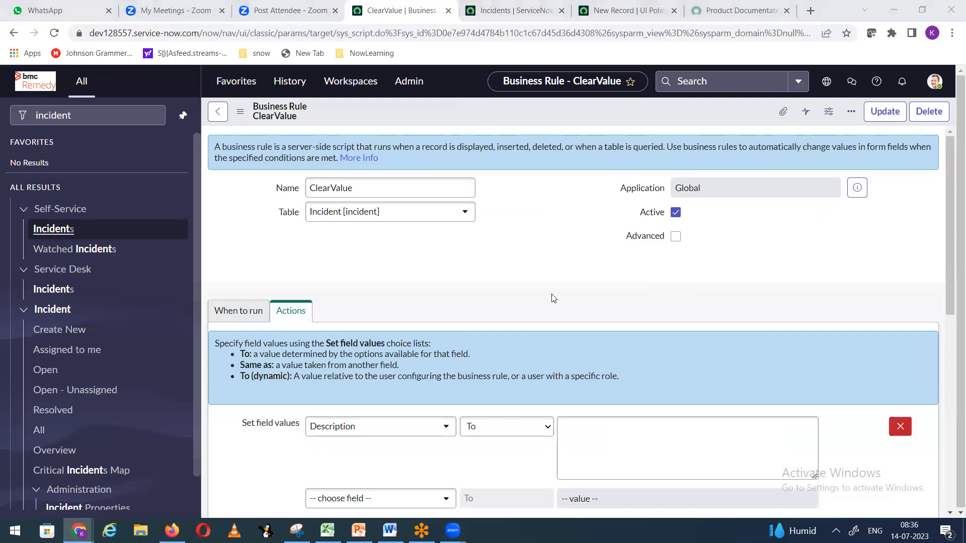
scroll(553, 298, down, 4)
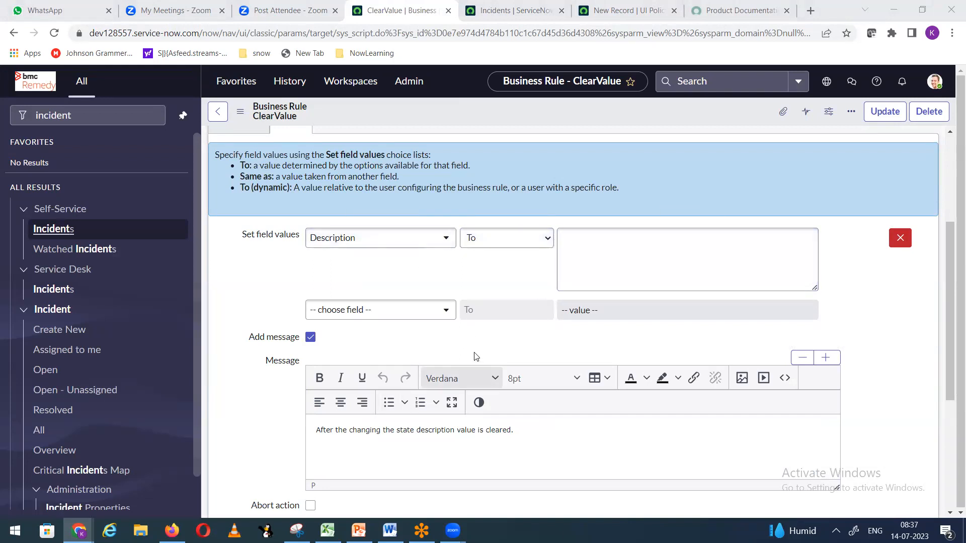
scroll(477, 356, down, 4)
scroll(476, 353, down, 1)
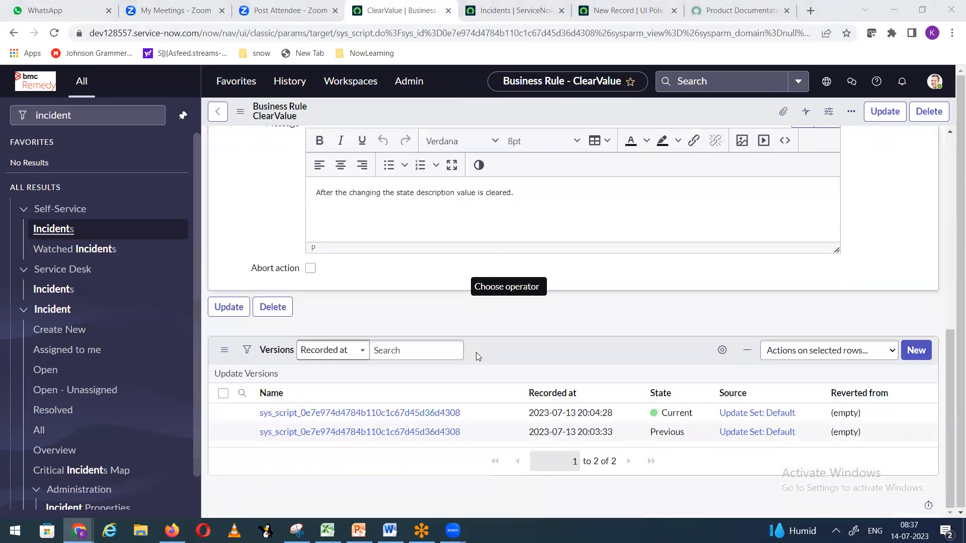
scroll(476, 352, up, 6)
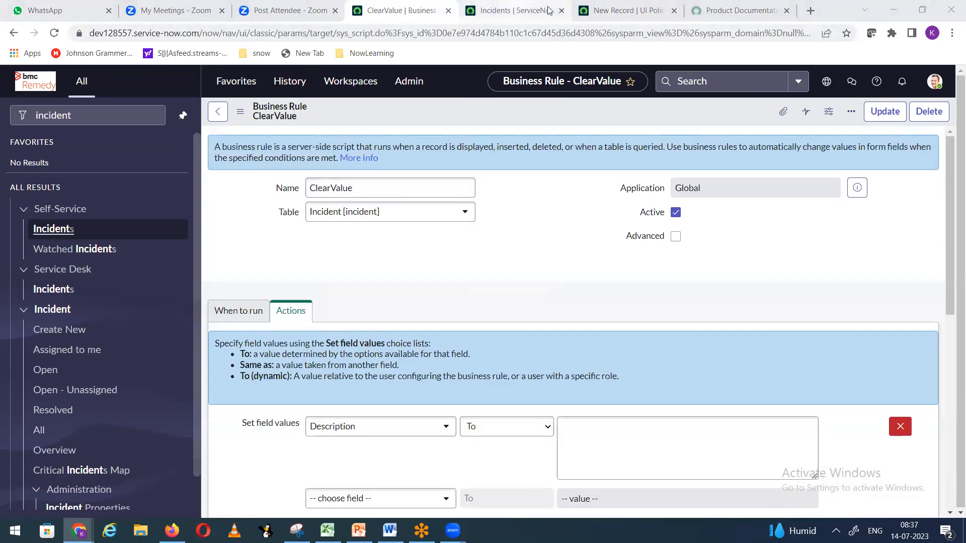
click(548, 10)
click(624, 15)
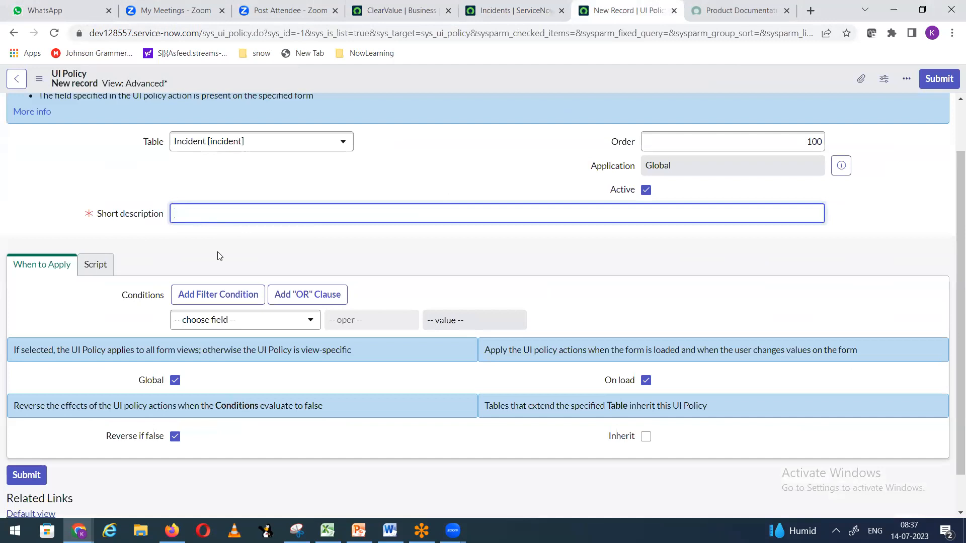
Step: Name the policy 'Clear value on Description' and add the condition State is not On Hold
click(259, 218)
text(Clear value on Description)
click(269, 322)
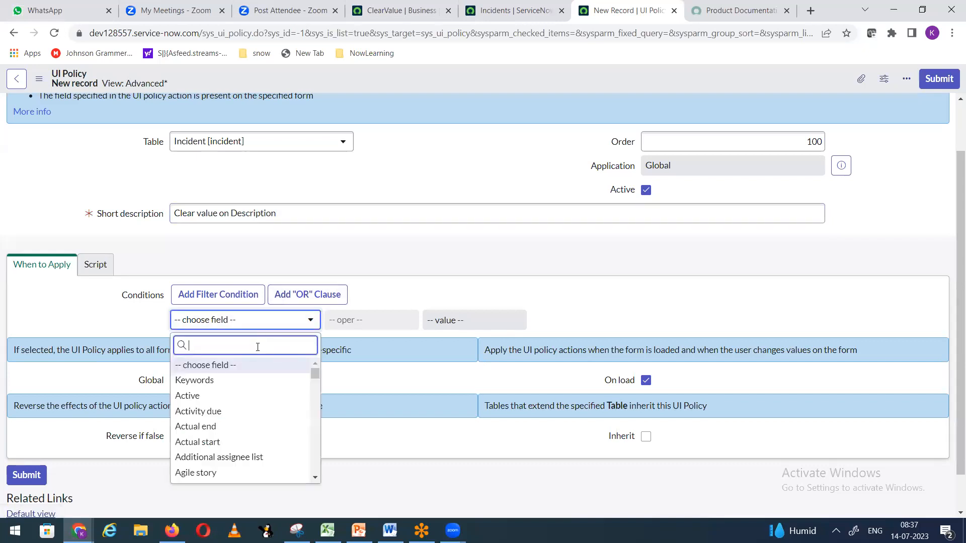
text(de)
key(BackSpace)
key(BackSpace)
text(staste)
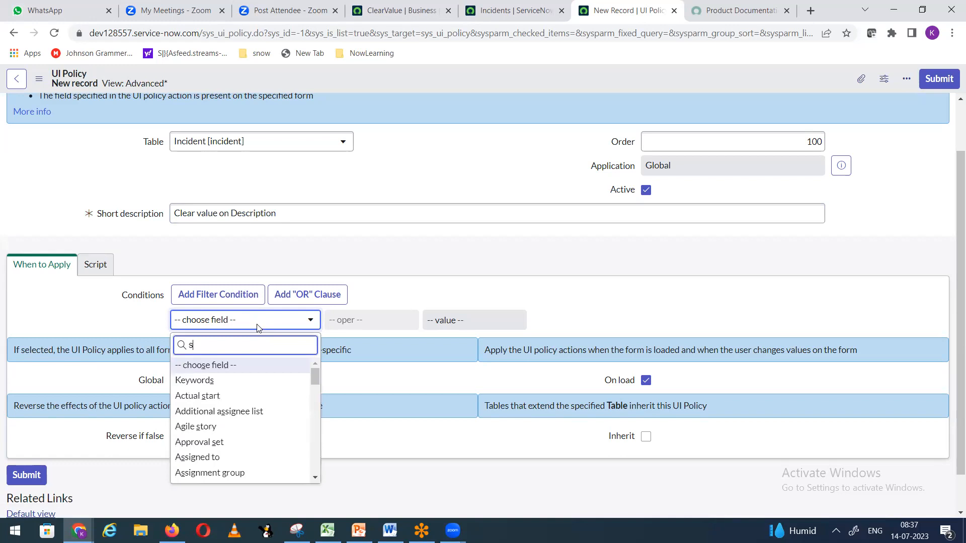
key(BackSpace)
text(at)
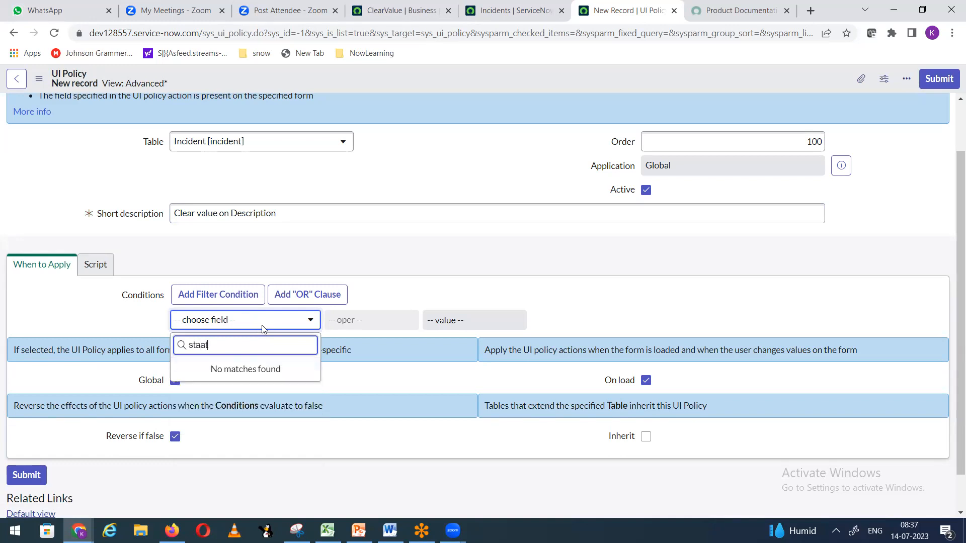
key(BackSpace)
key(BackSpace)
text(te)
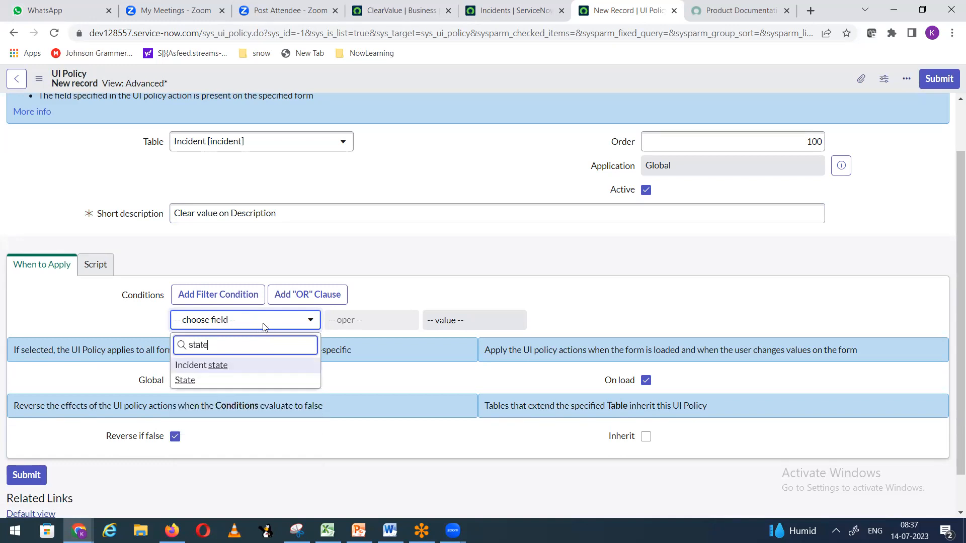
click(191, 380)
click(487, 325)
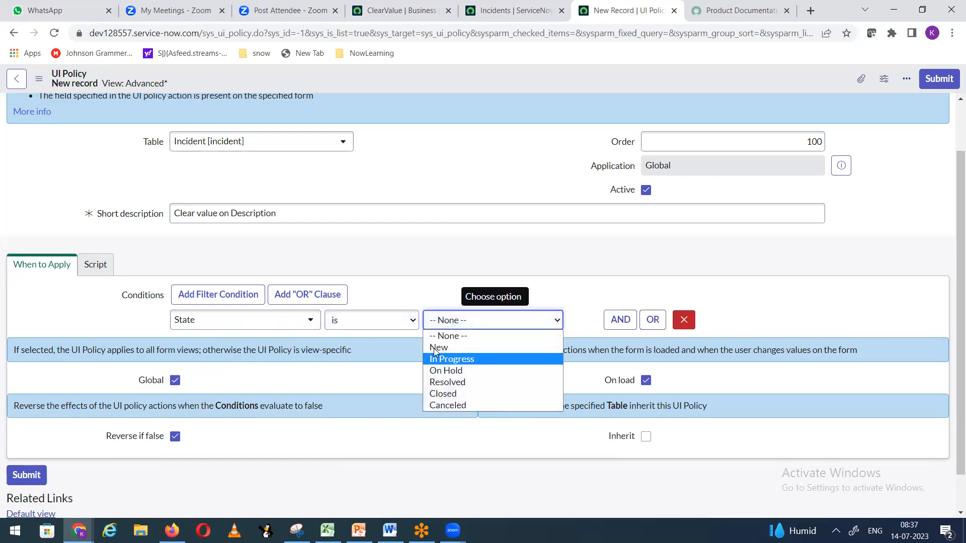
click(357, 320)
click(370, 355)
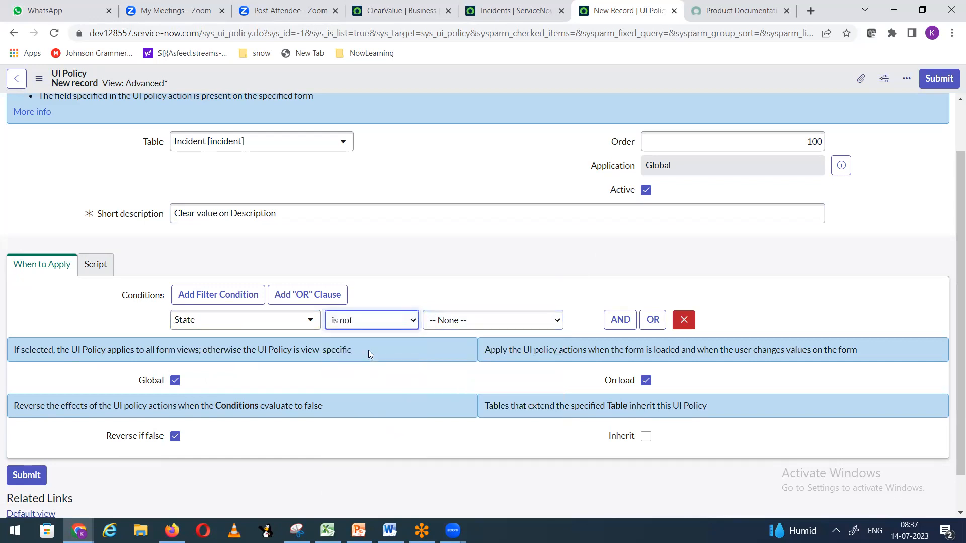
click(484, 325)
click(471, 372)
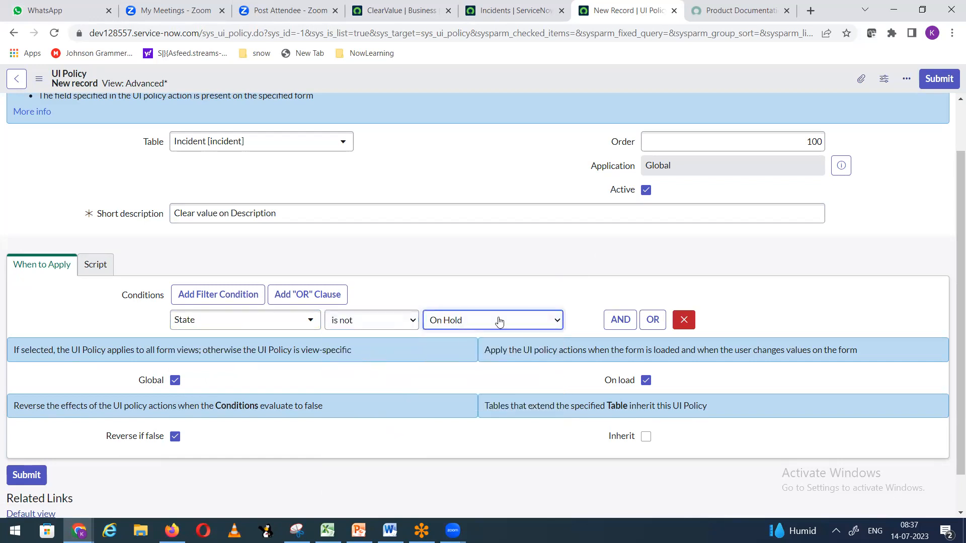
Step: Add an AND condition On hold reason is not Awaiting Caller and save the policy
click(621, 319)
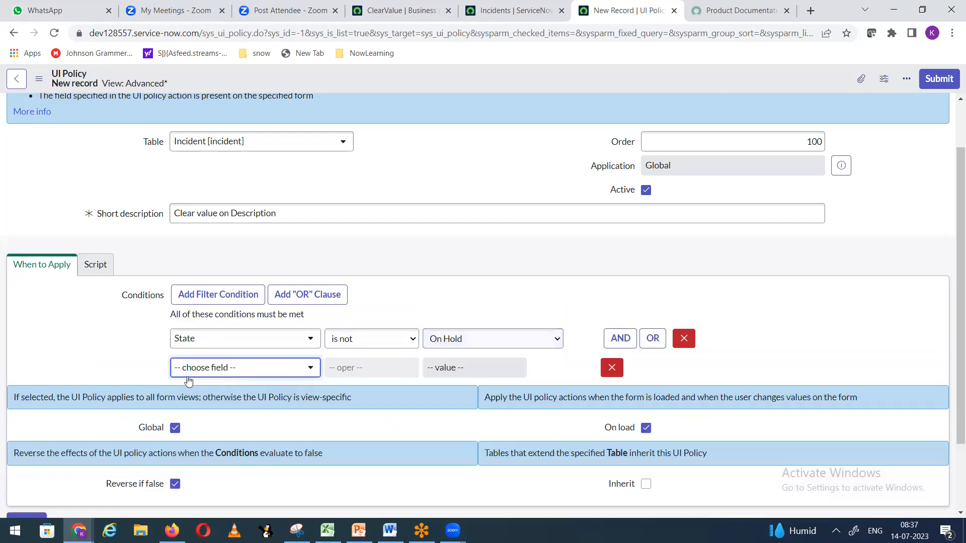
click(215, 368)
text(o)
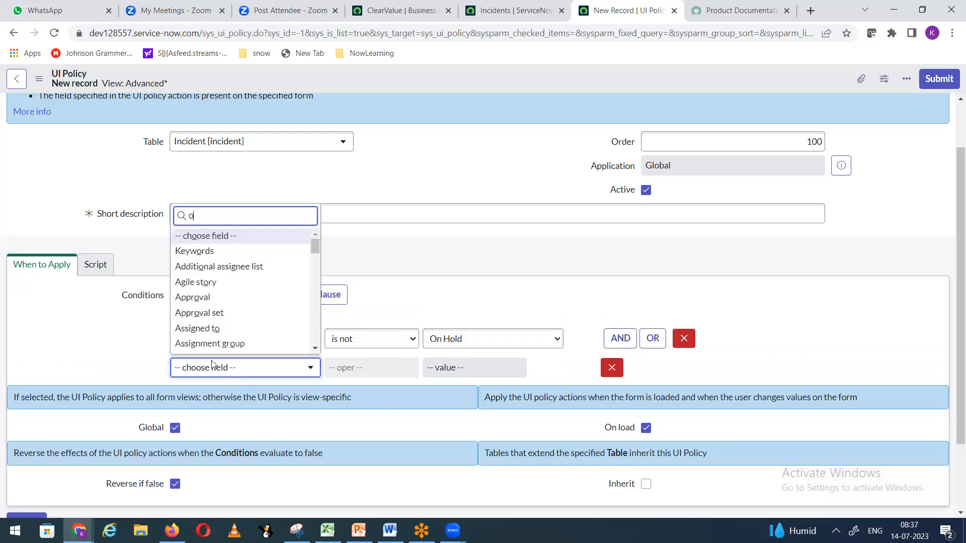
text(n h)
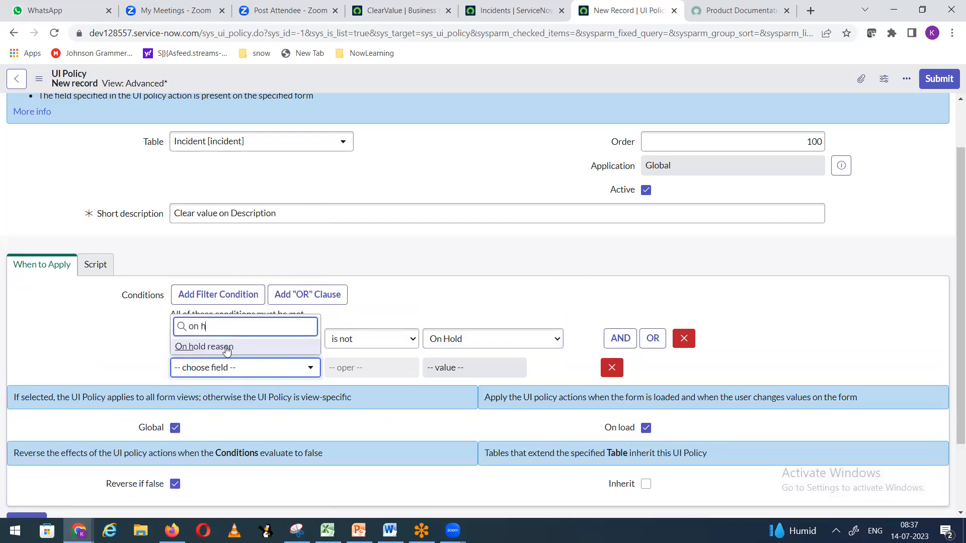
click(228, 347)
click(377, 369)
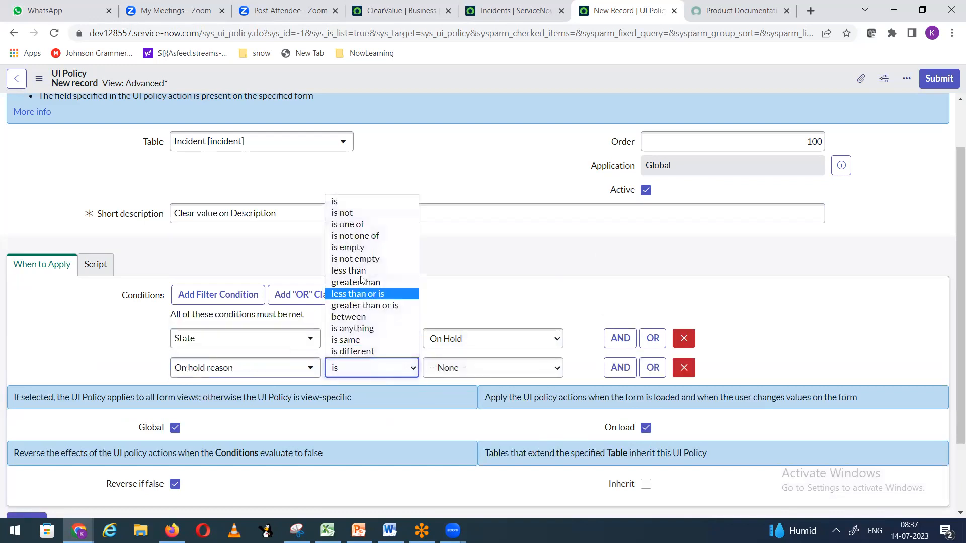
click(343, 213)
click(453, 368)
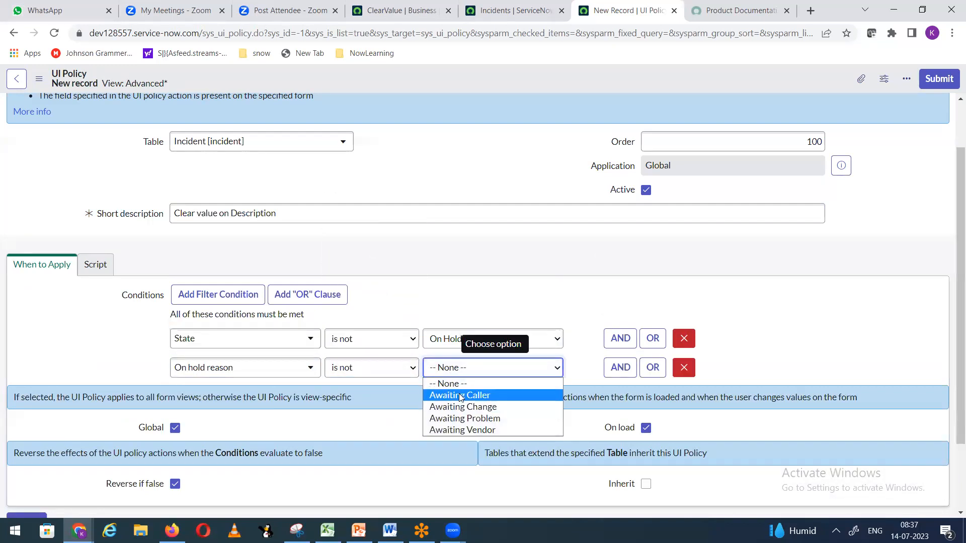
click(461, 396)
right_click(427, 72)
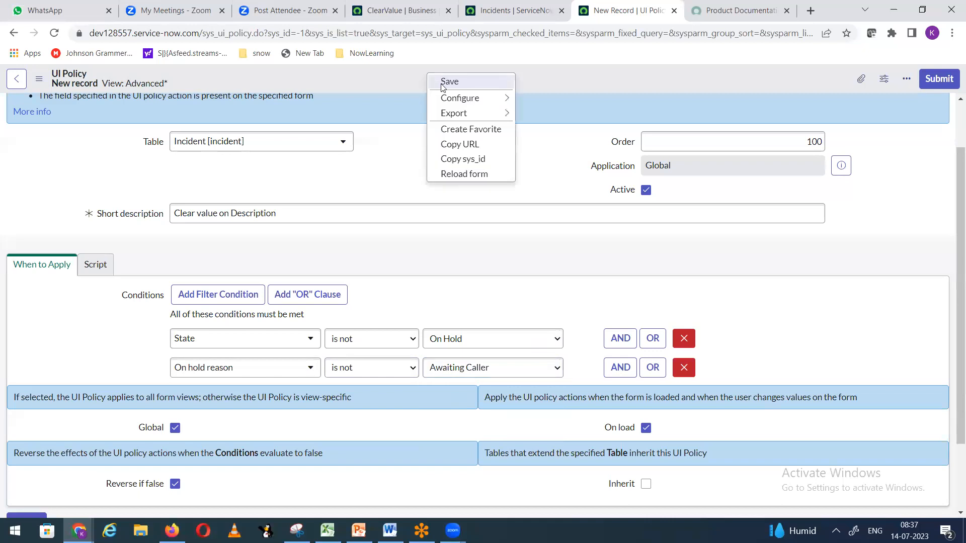
click(440, 83)
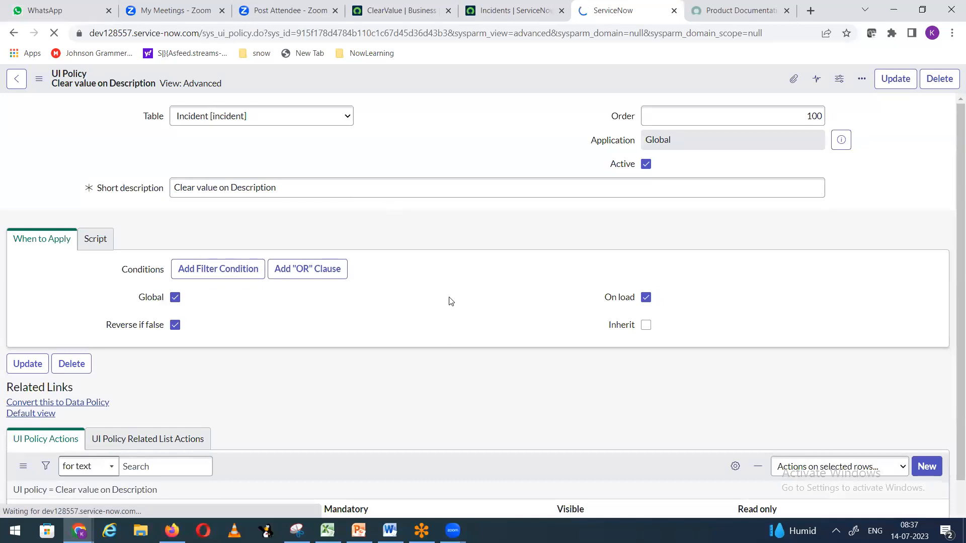
scroll(445, 272, down, 5)
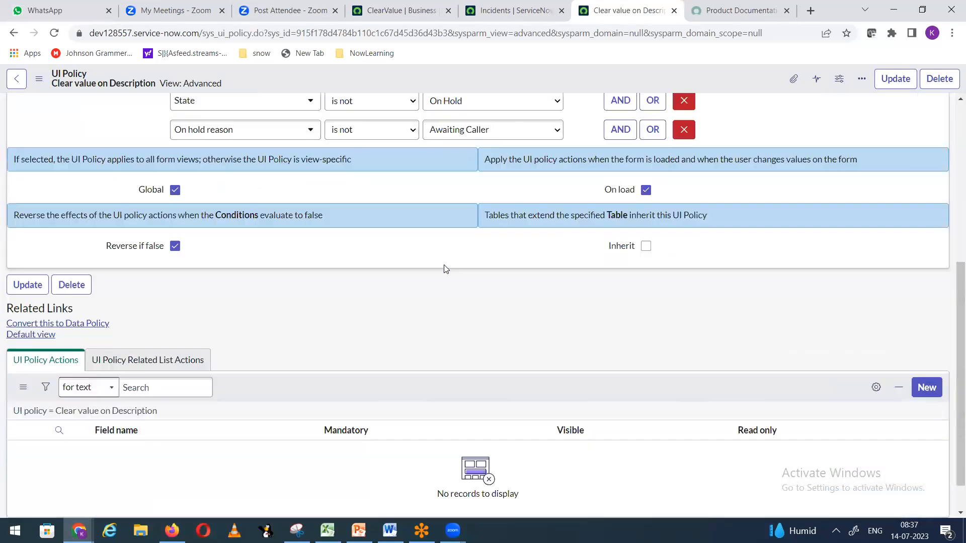
scroll(445, 269, down, 1)
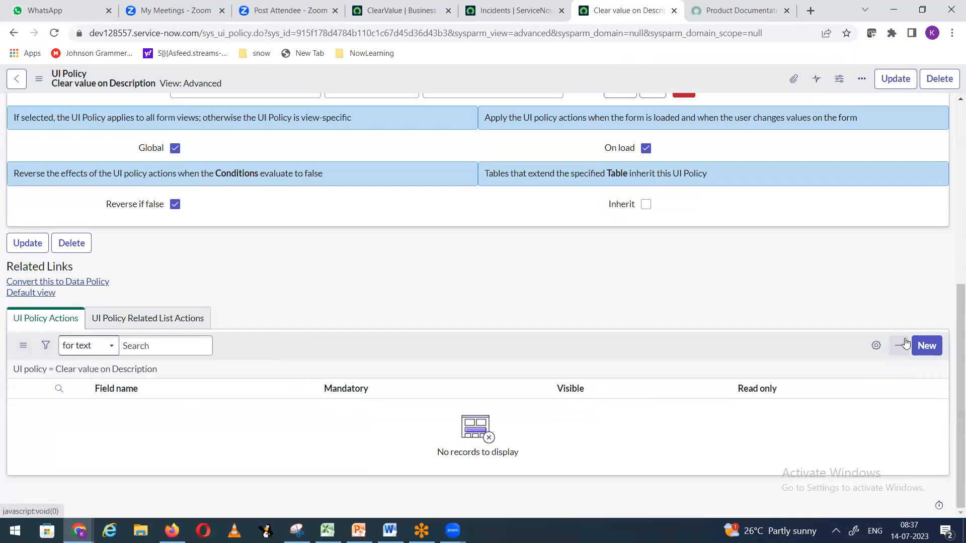
Step: Add a UI Policy Action that clears the Description field's value and save it
click(926, 346)
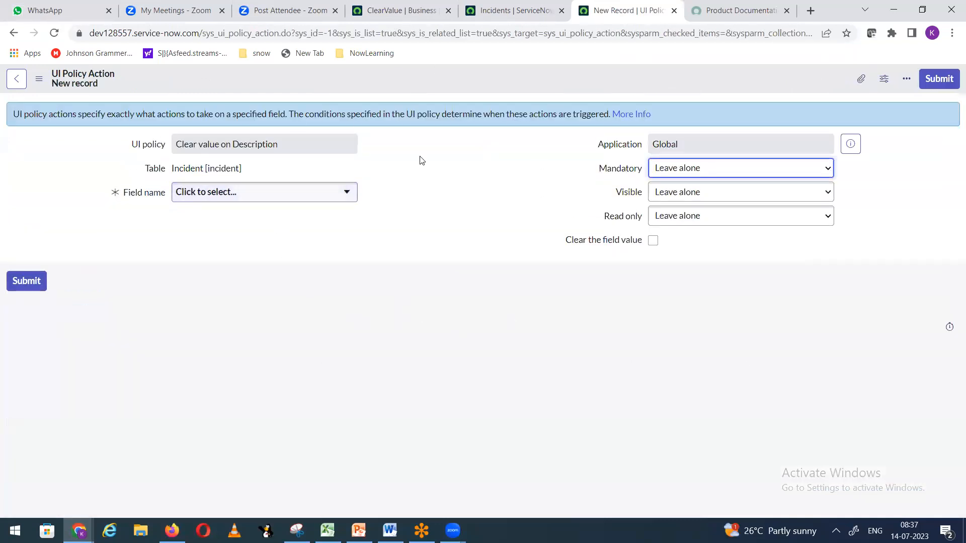
click(341, 199)
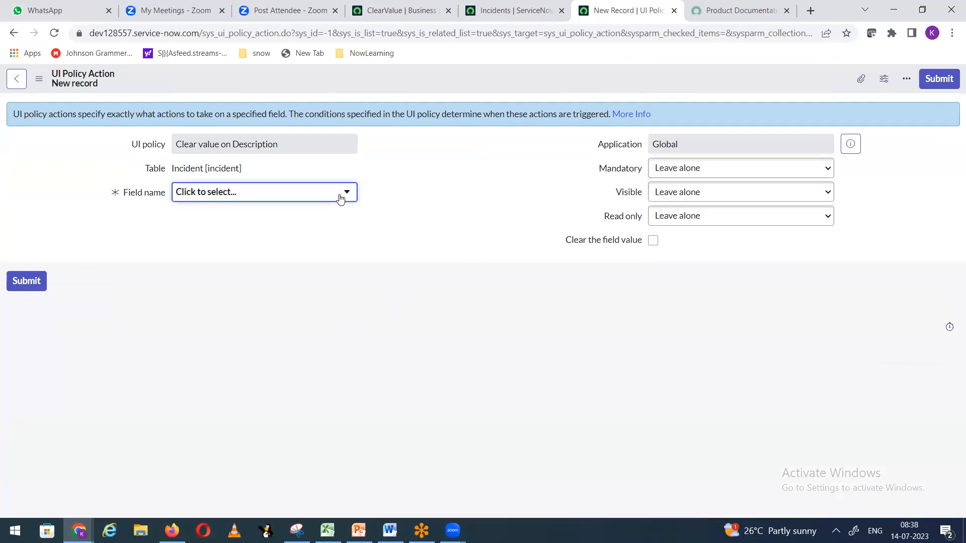
click(340, 198)
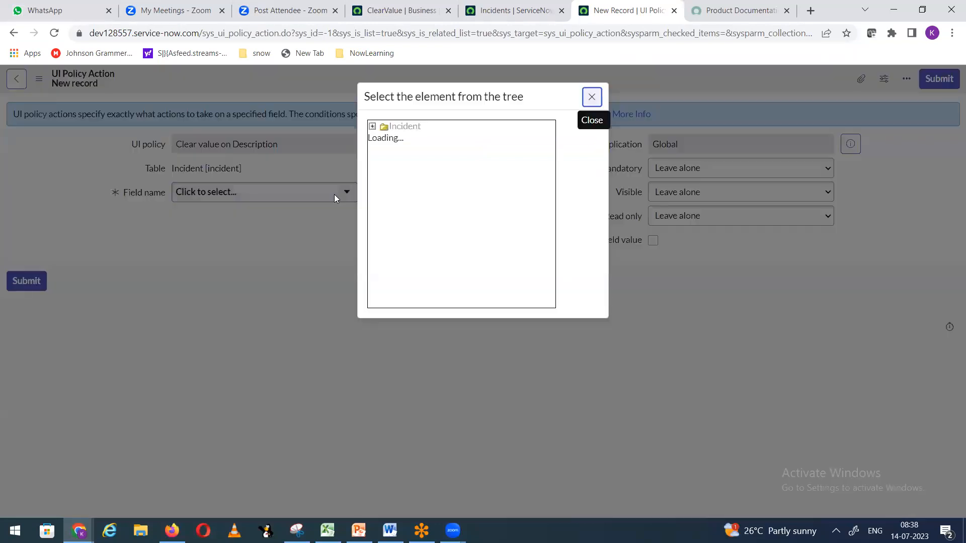
scroll(477, 223, down, 2)
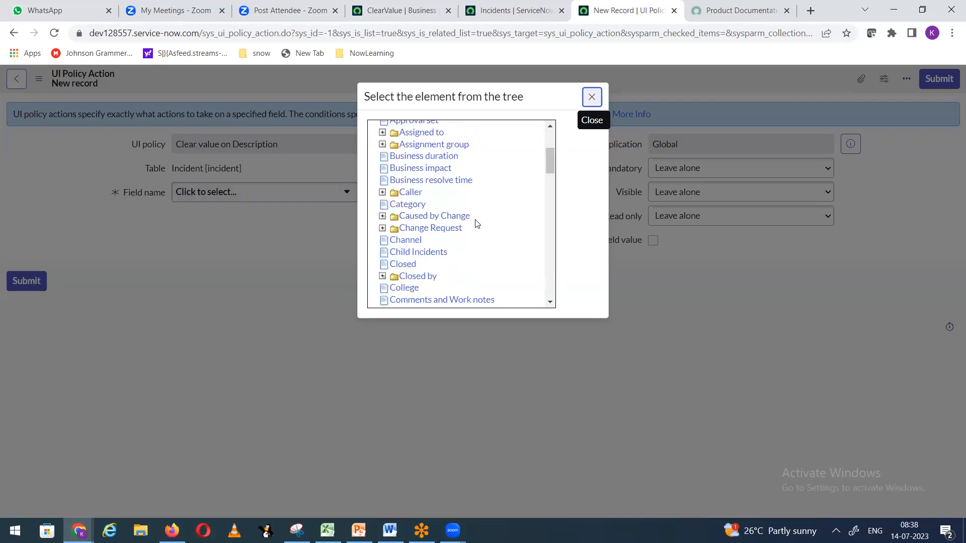
scroll(477, 224, down, 2)
scroll(468, 246, down, 2)
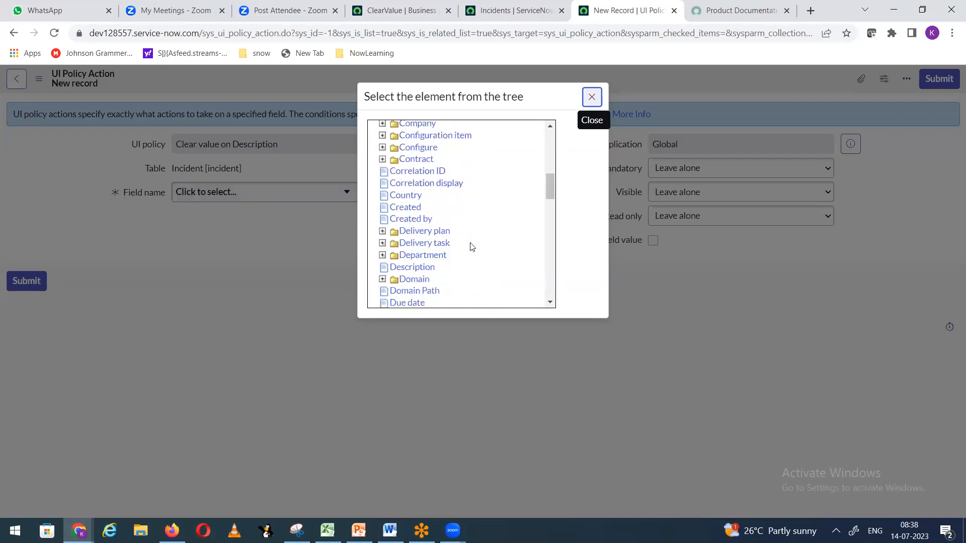
click(417, 204)
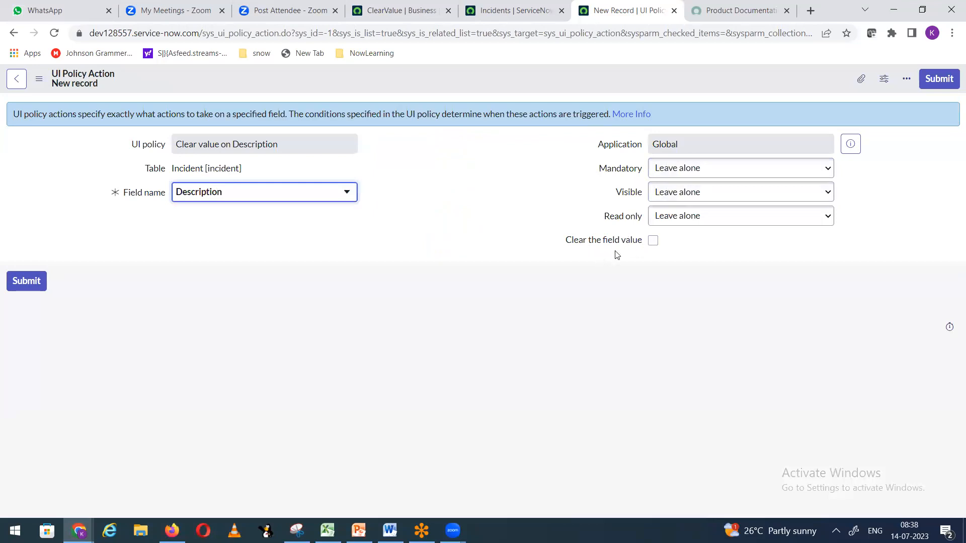
click(653, 241)
right_click(572, 81)
click(584, 89)
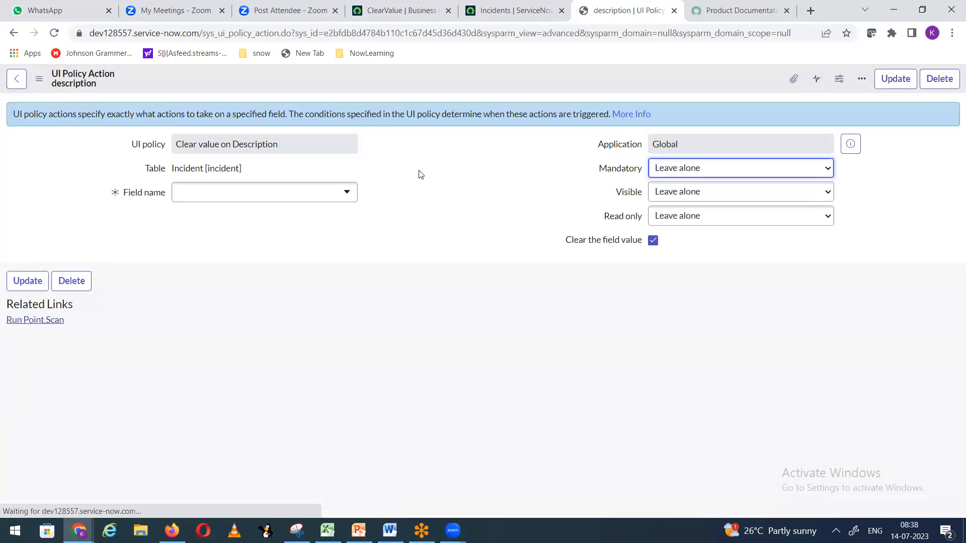
Step: Open the All incidents list in a new tab and open INC0010896 from it
click(390, 11)
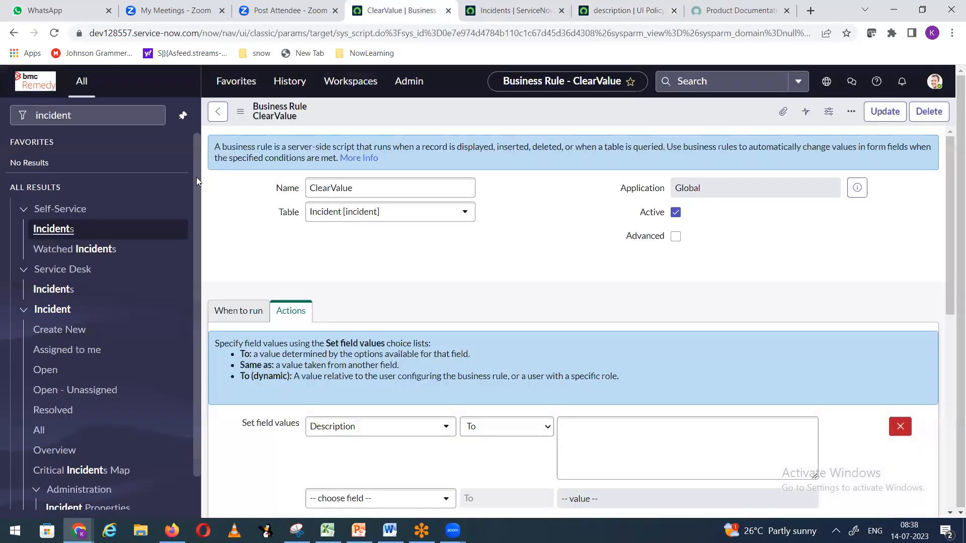
right_click(43, 434)
click(75, 331)
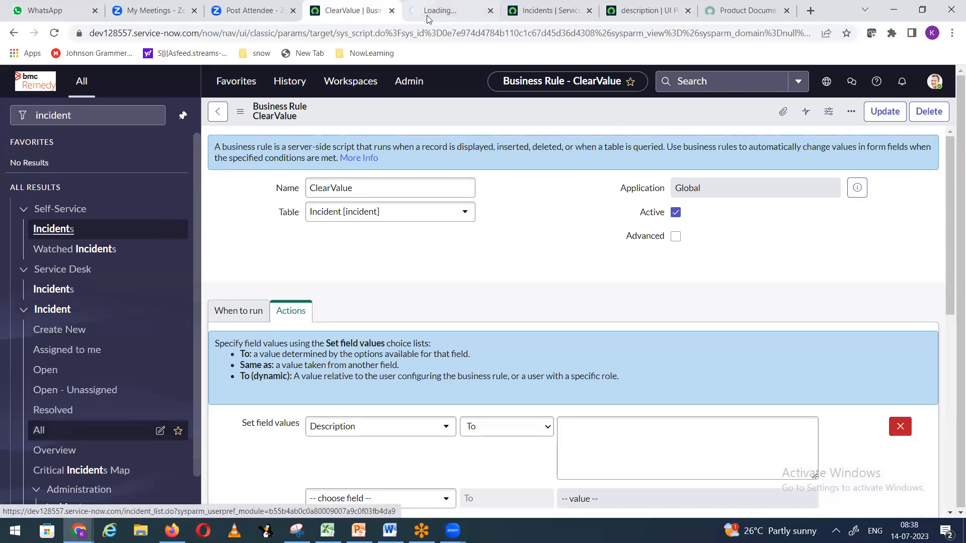
click(428, 18)
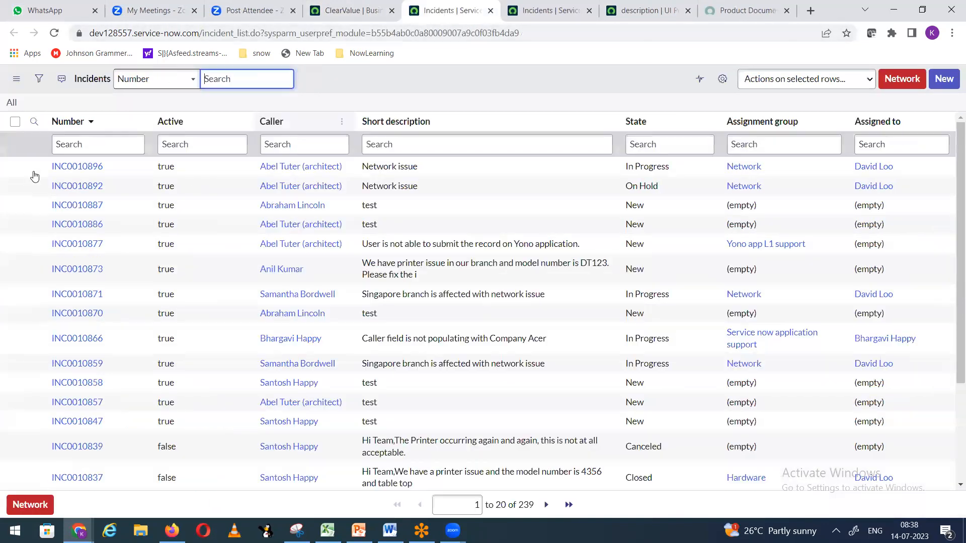
middle_click(77, 166)
click(475, 11)
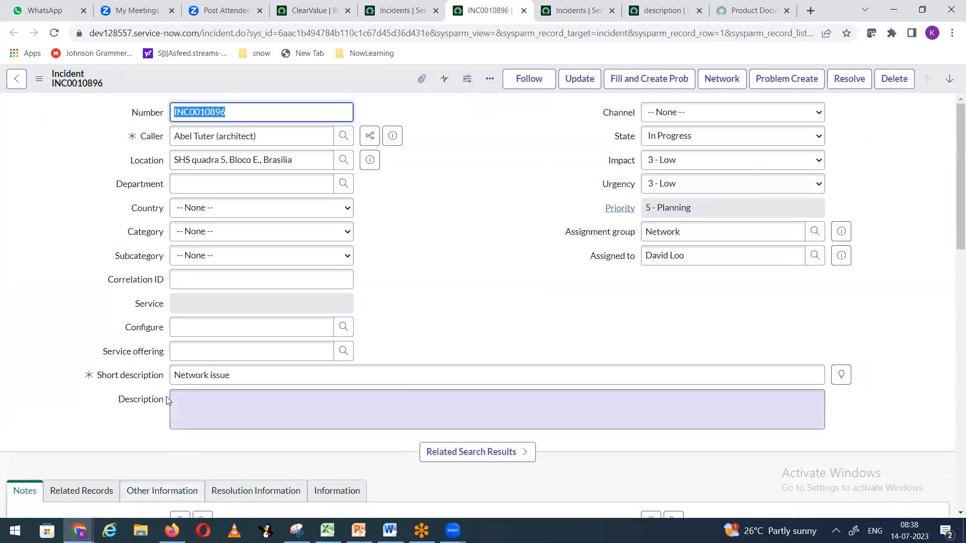
Step: Set INC0010896 to On Hold, Awaiting Caller with comment 'test', save, and dismiss the name alerts
click(668, 139)
click(665, 176)
click(672, 161)
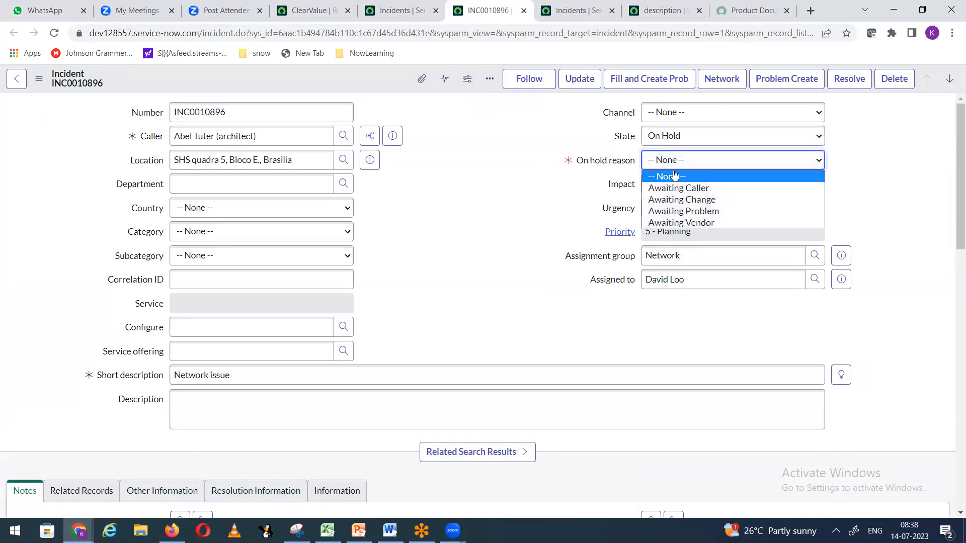
click(672, 189)
right_click(325, 76)
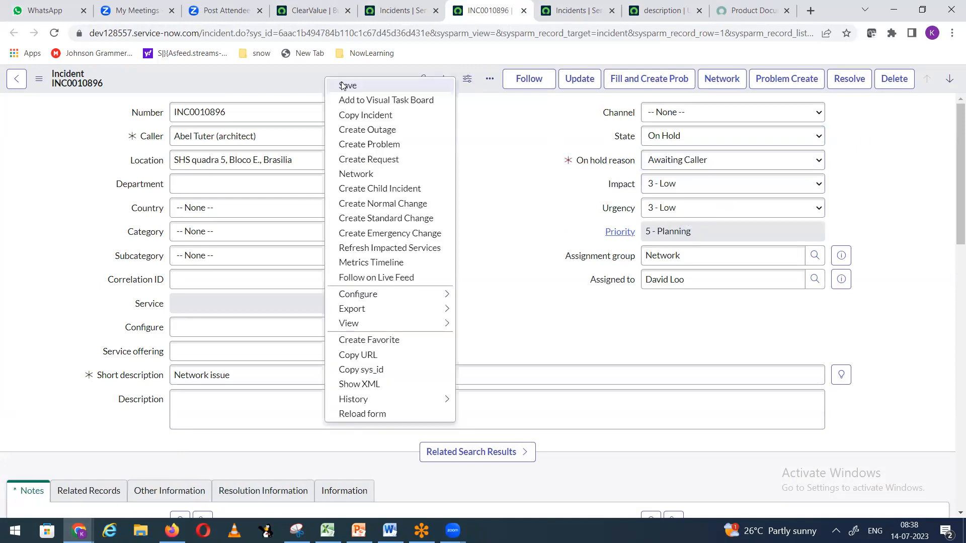
click(344, 84)
text(test)
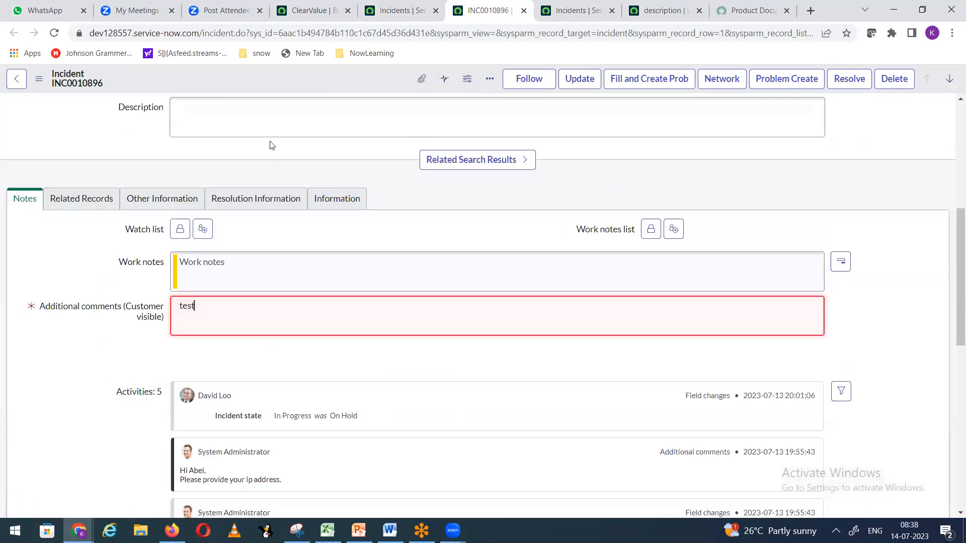
right_click(281, 75)
click(589, 105)
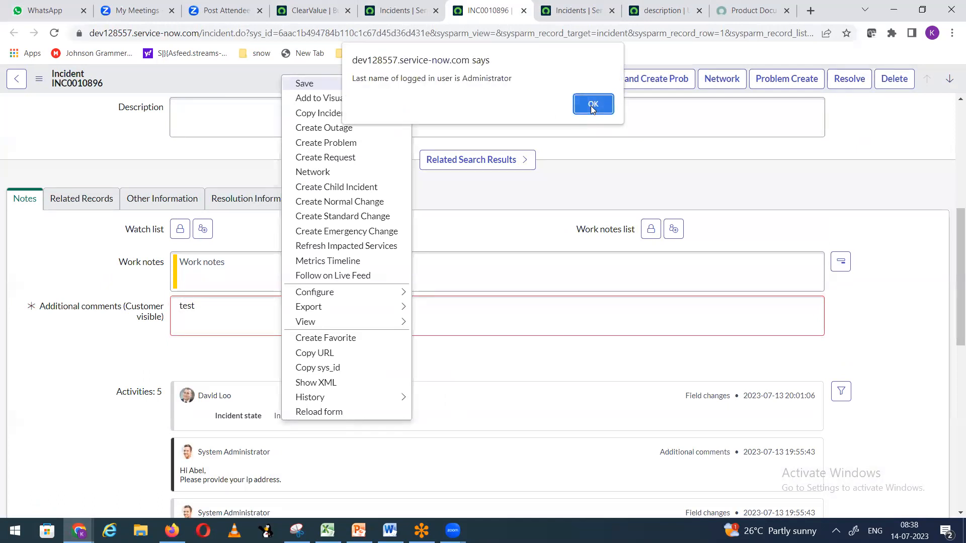
click(589, 107)
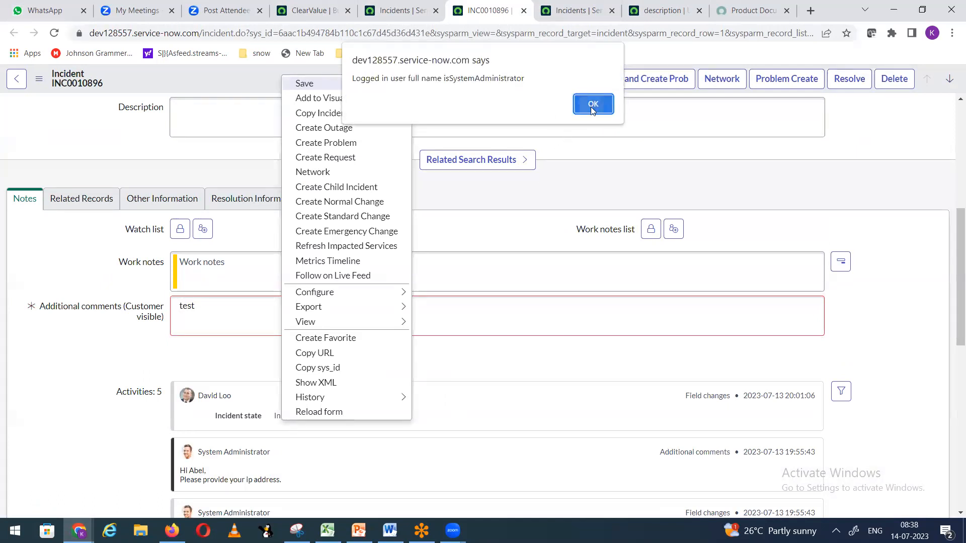
click(589, 105)
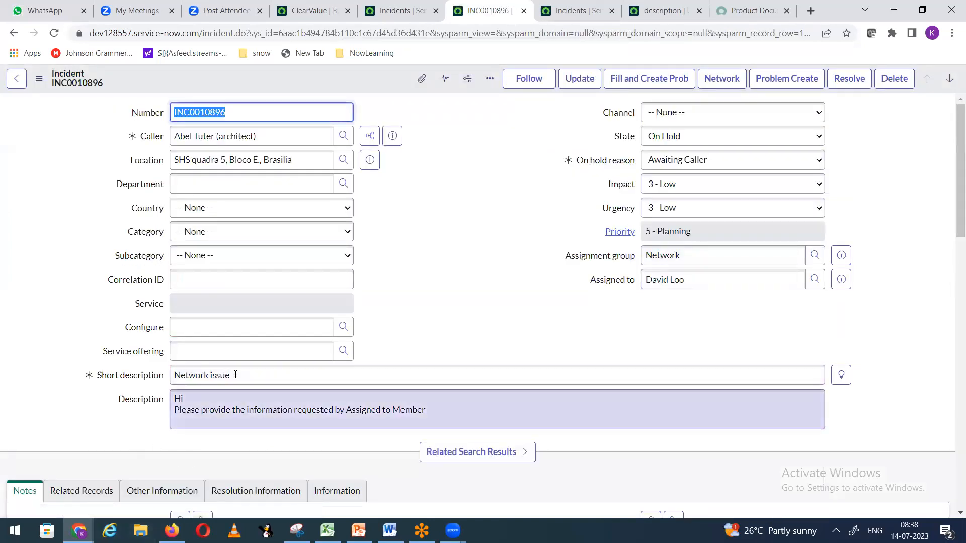
Step: Set the incident back to In Progress, save, dismiss the name alerts, and return to the list
click(677, 135)
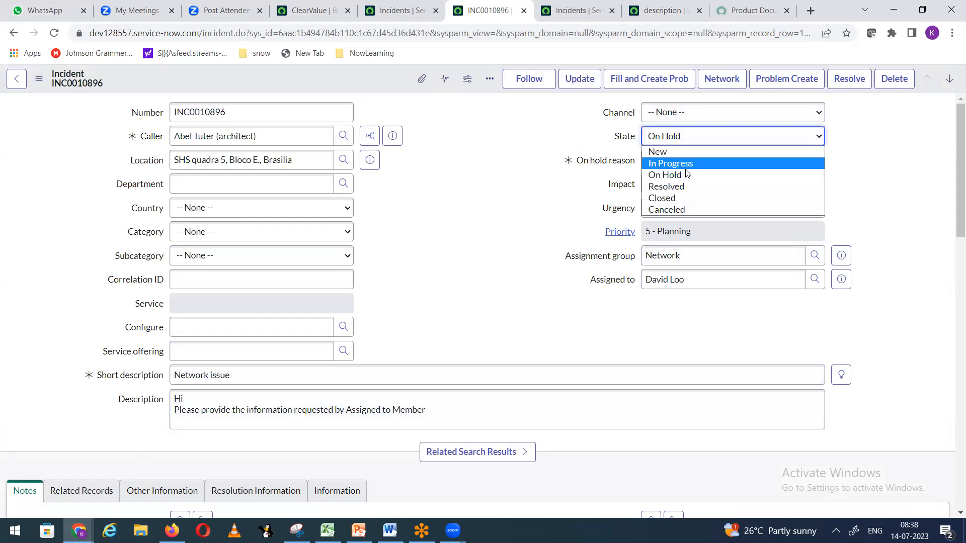
click(685, 162)
right_click(351, 77)
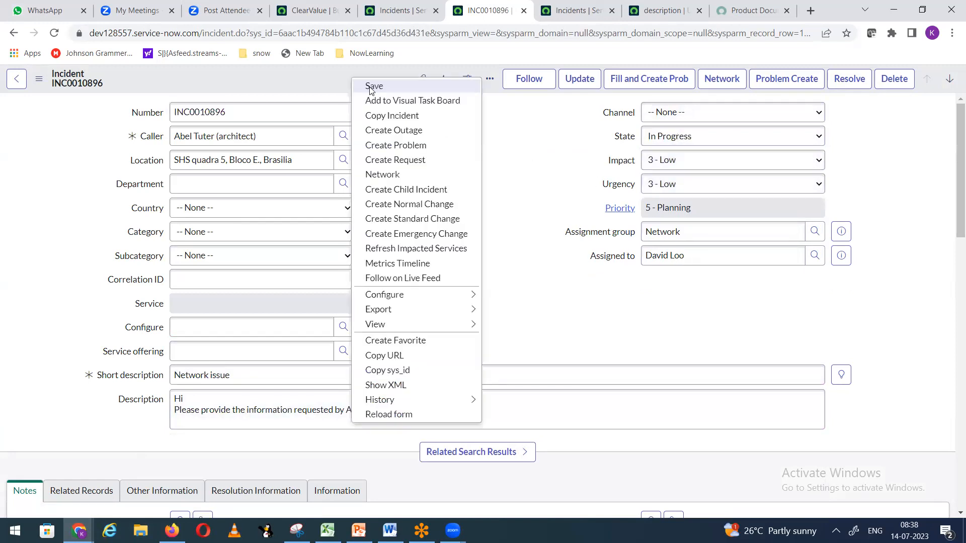
click(591, 103)
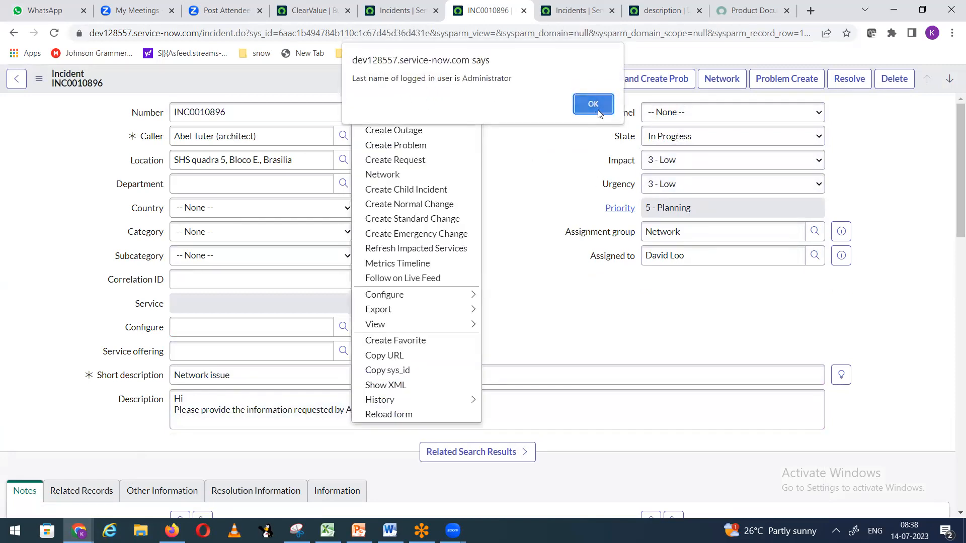
click(595, 106)
click(593, 104)
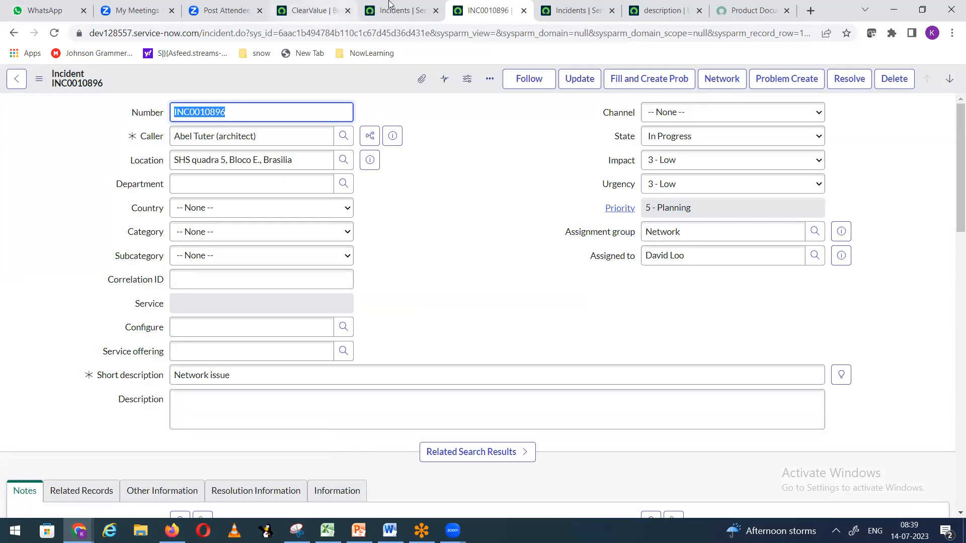
click(407, 13)
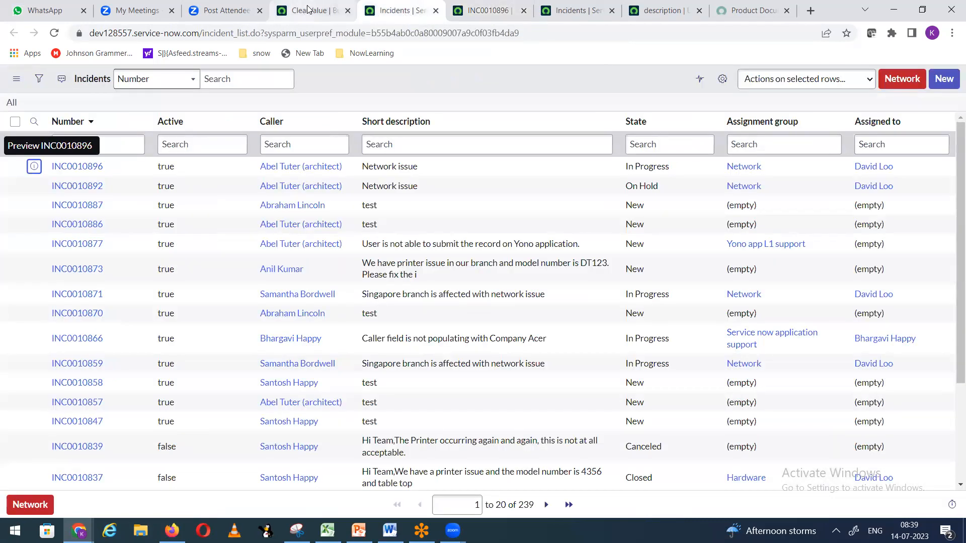
Step: Delete the ClearValue business rule and confirm the deletion
click(308, 9)
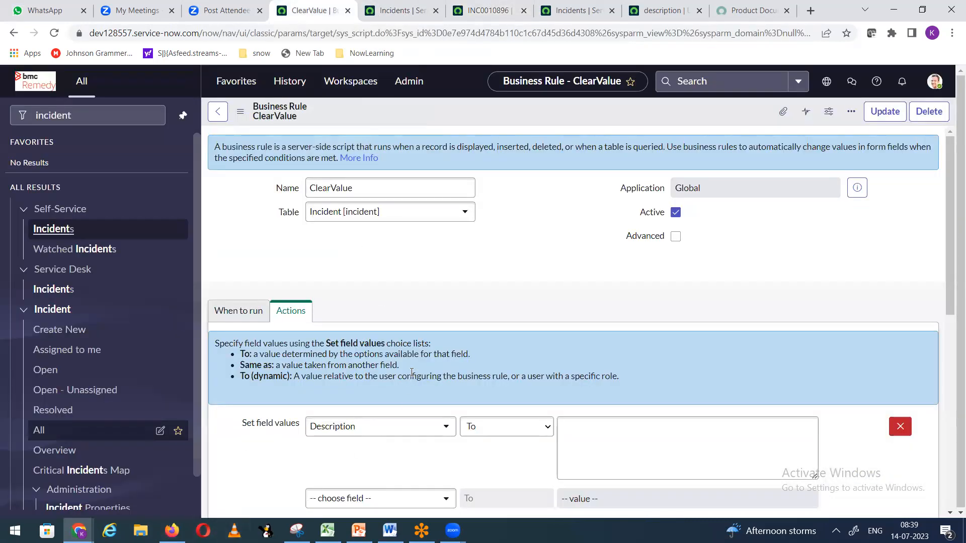
scroll(411, 375, down, 4)
scroll(759, 249, up, 2)
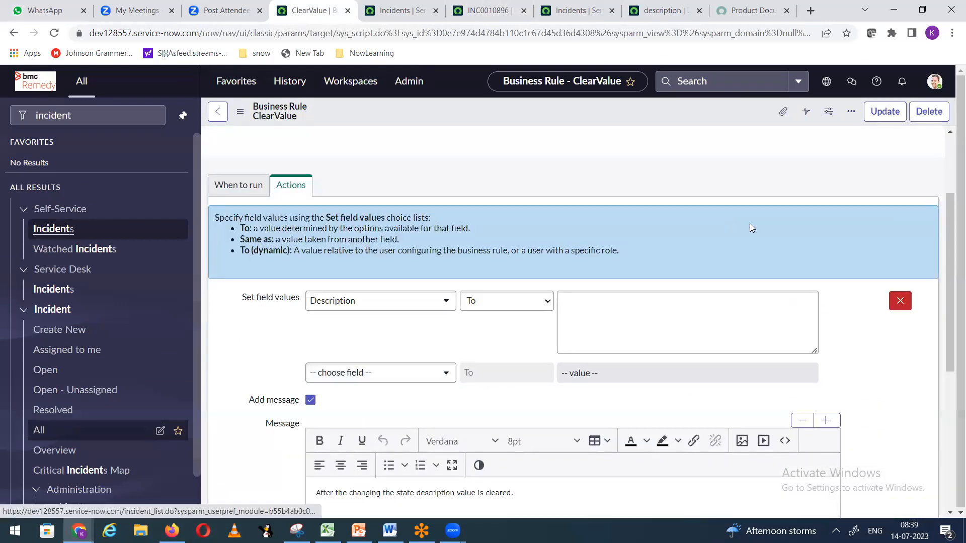
scroll(749, 223, up, 3)
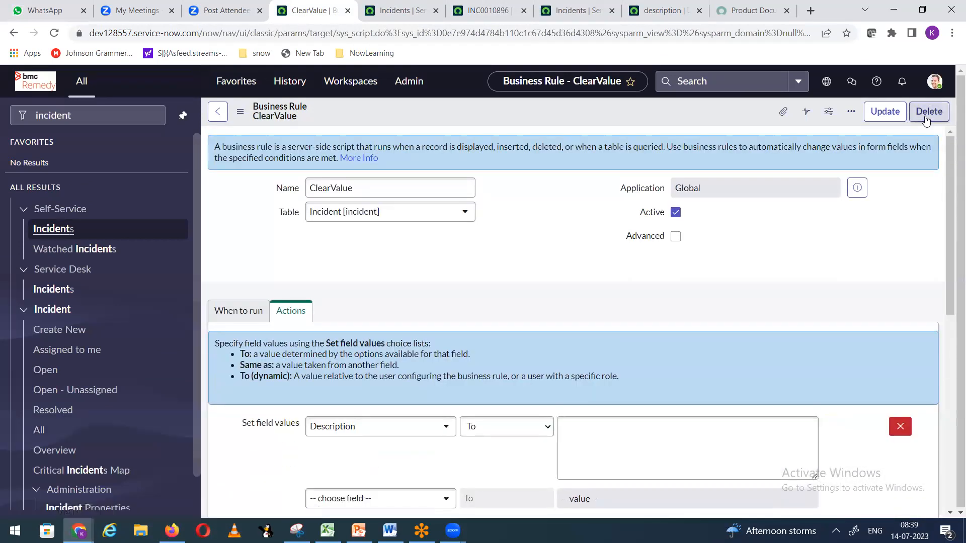
click(925, 113)
click(639, 208)
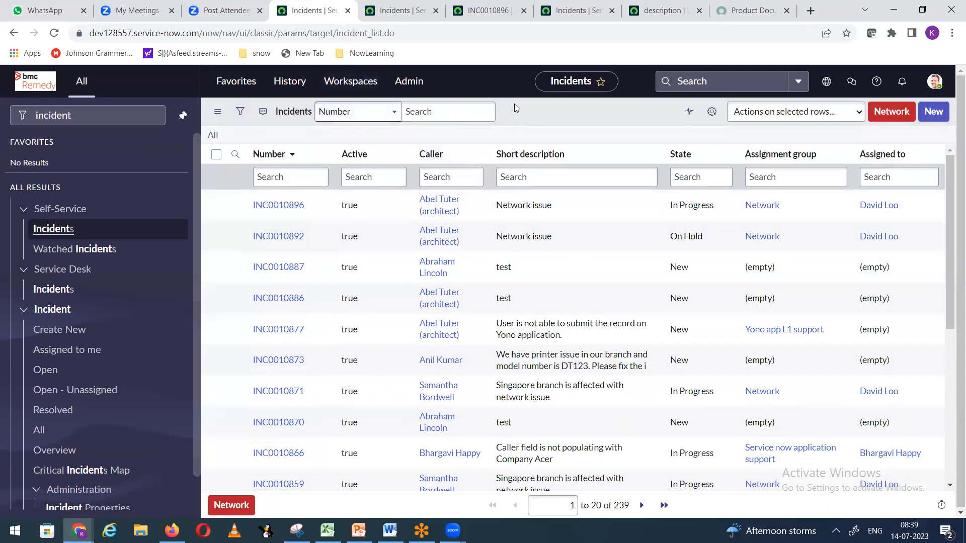
Step: List the Incident table's business rules and open PopulatedescOnOnholdState
right_click(514, 104)
click(399, 156)
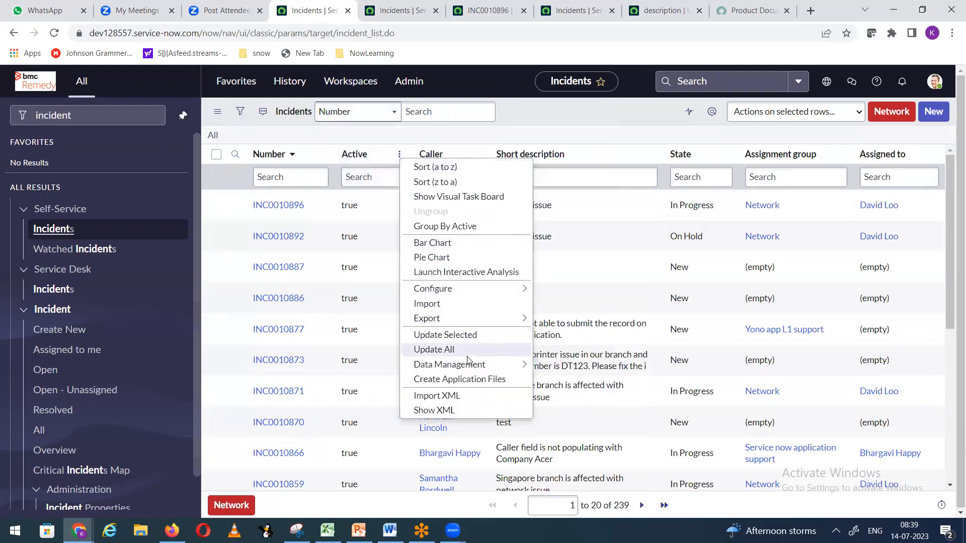
mouse_move(473, 293)
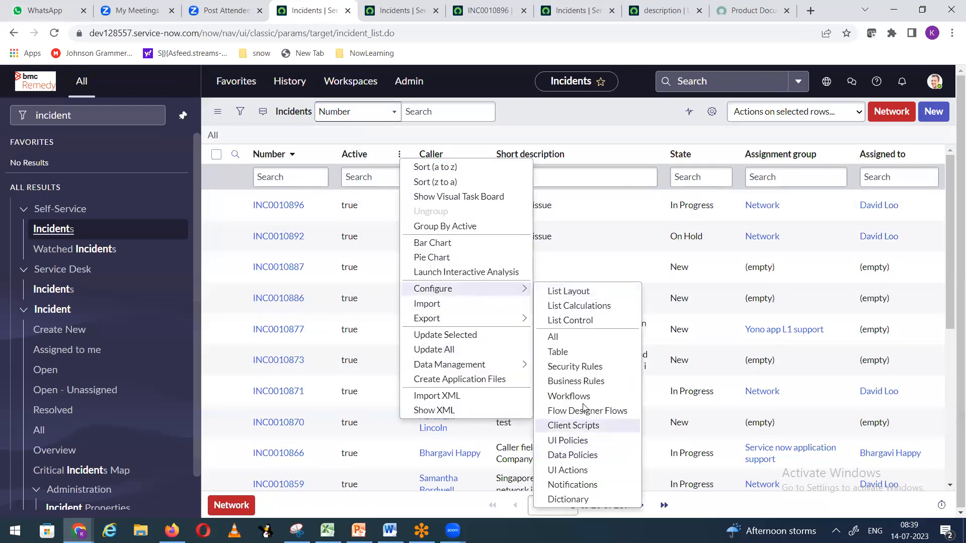
click(578, 382)
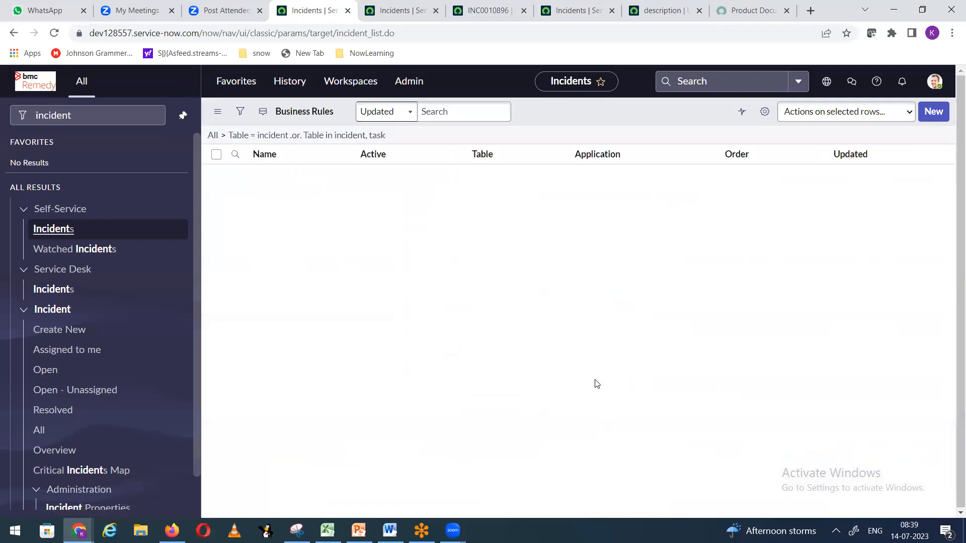
click(346, 185)
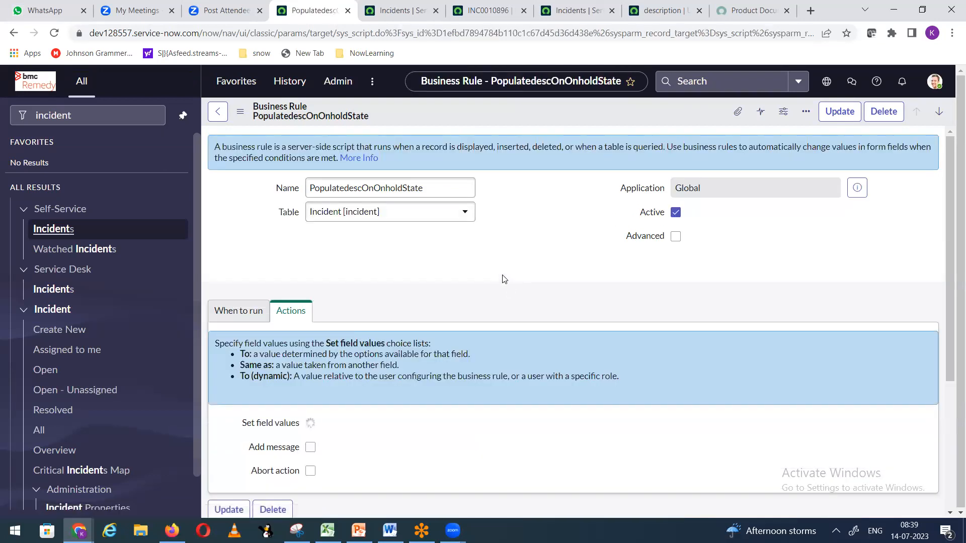
Step: Enable Add message with 'We have added a message in description field.' and save the rule
scroll(503, 279, down, 3)
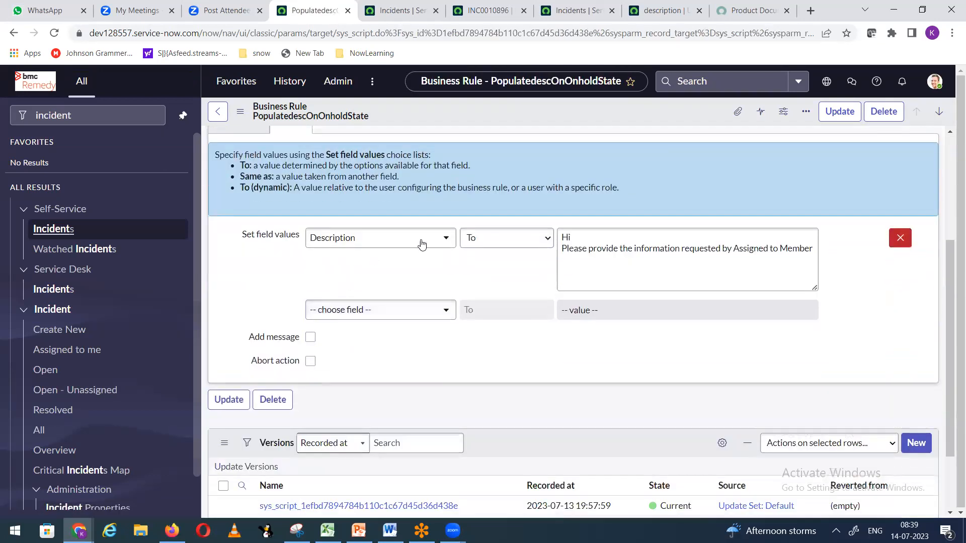
scroll(425, 367, down, 1)
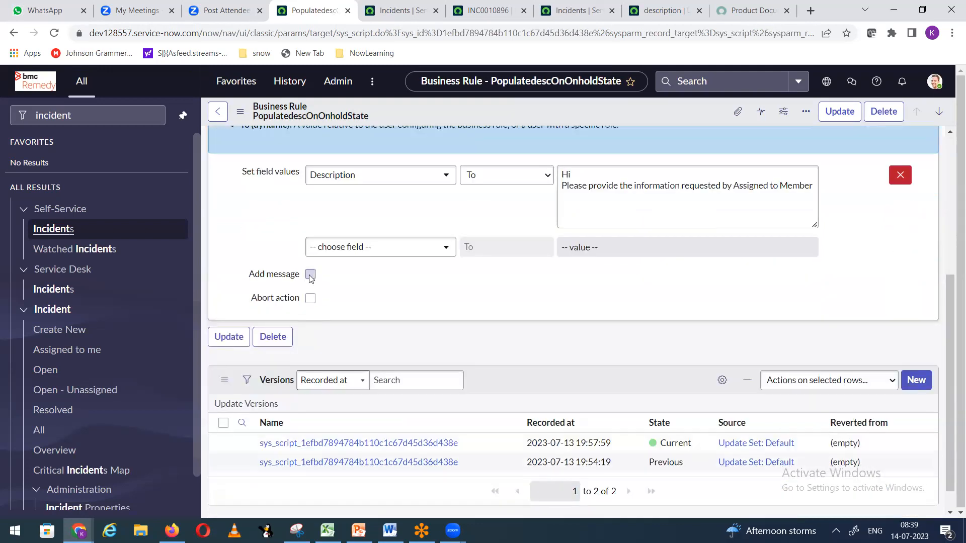
click(311, 274)
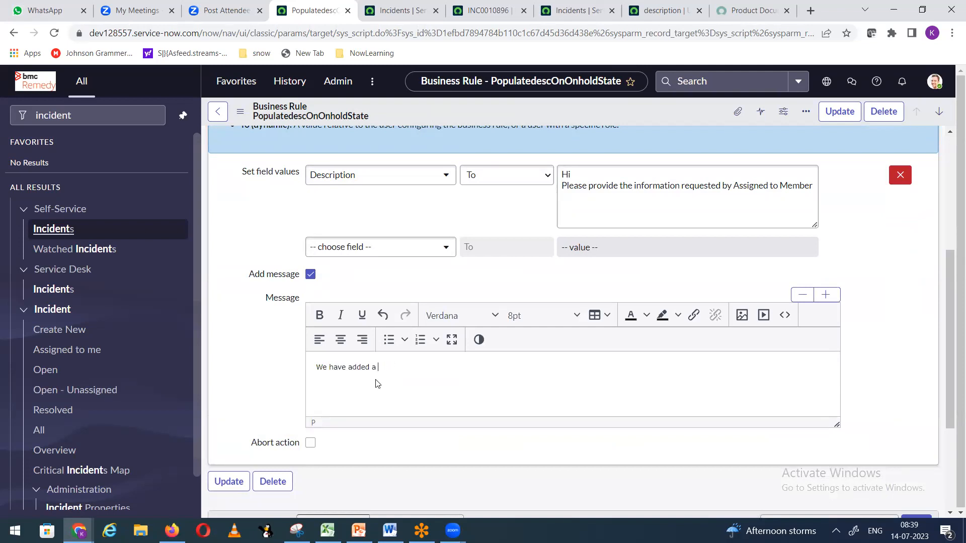
text(in description field.)
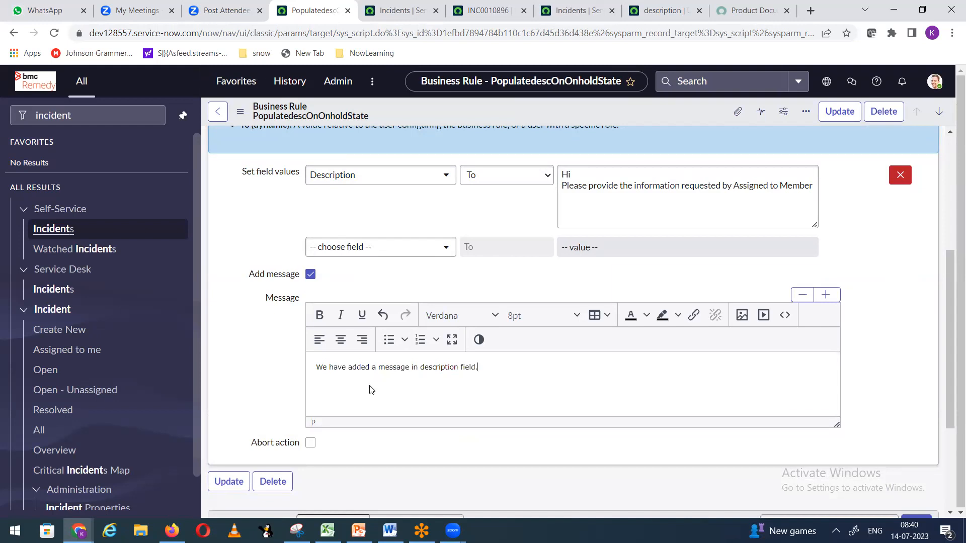
right_click(452, 117)
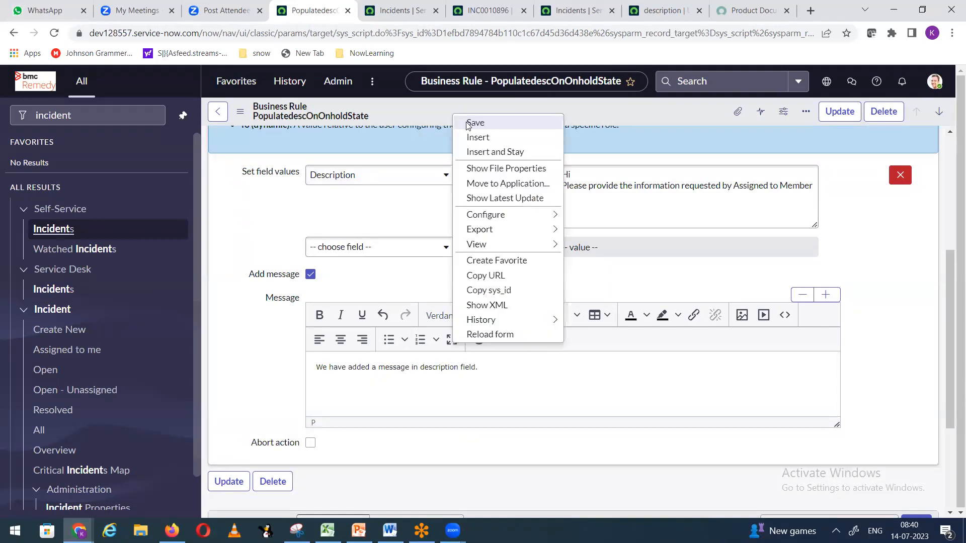
click(470, 120)
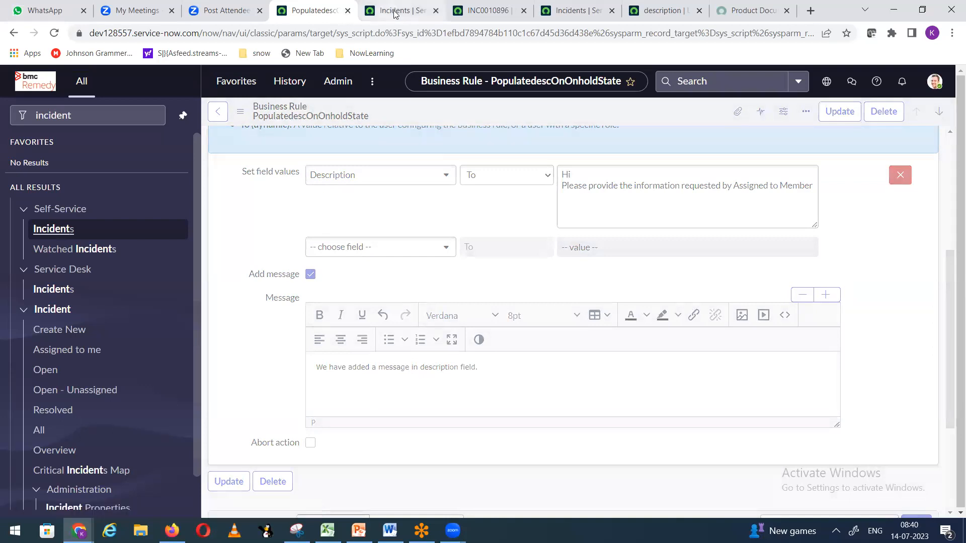
click(394, 12)
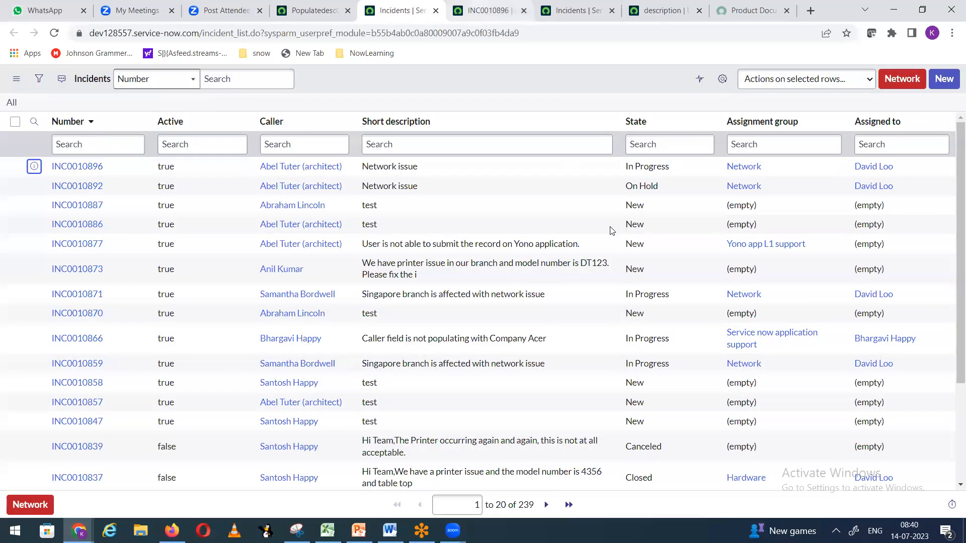
Step: Reload the INC0010896 form in the first browser
key(ctrl+Tab)
right_click(345, 76)
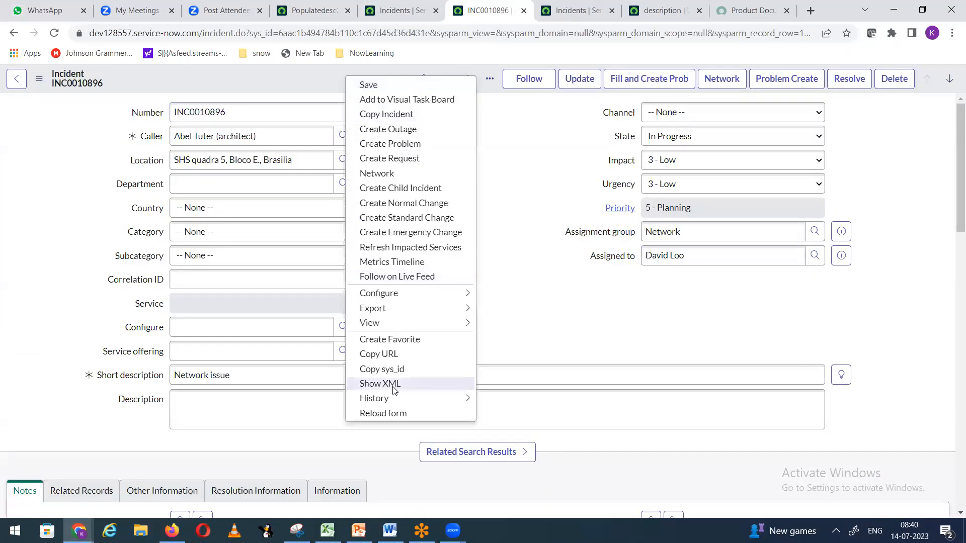
click(383, 413)
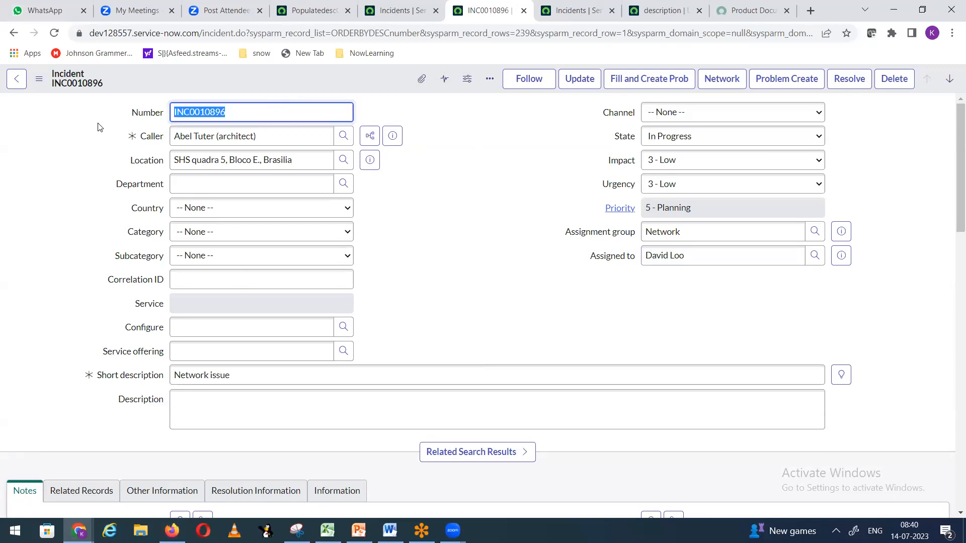
Step: In the other browser, check the logged-in user and reload INC0010896, discarding unsaved changes
click(172, 530)
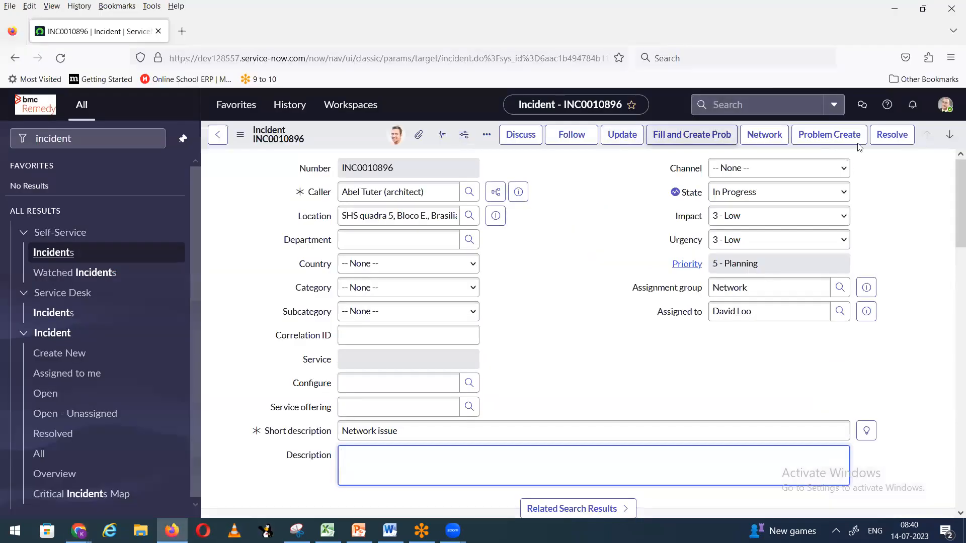
click(946, 104)
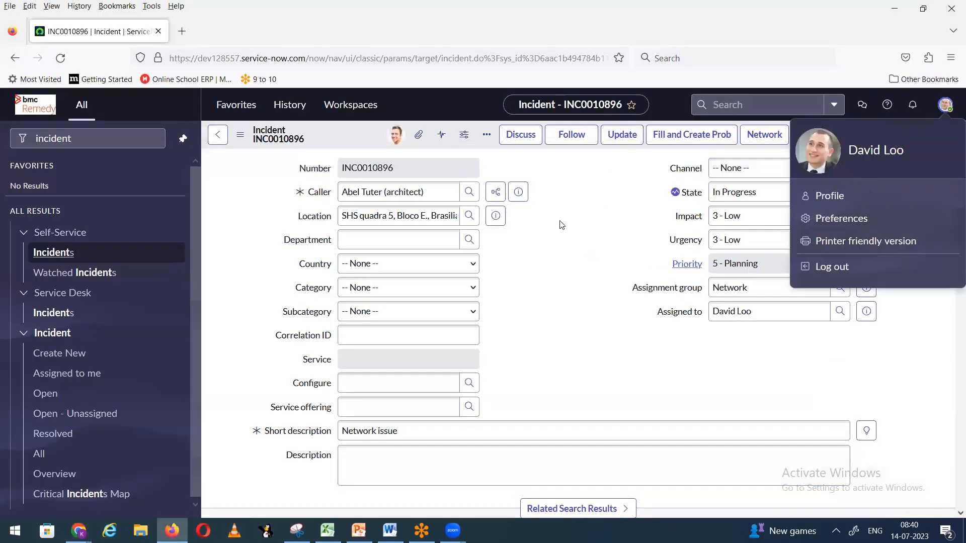
click(727, 93)
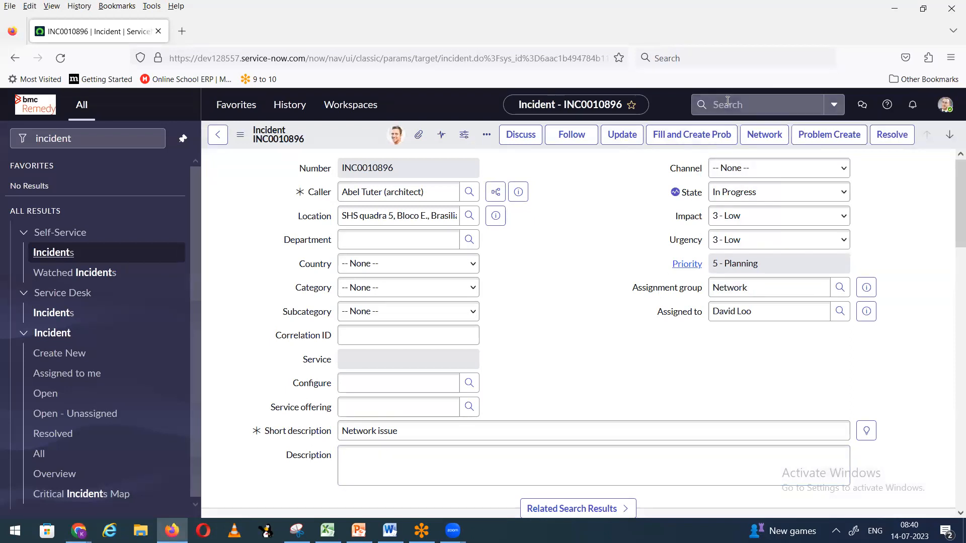
click(727, 102)
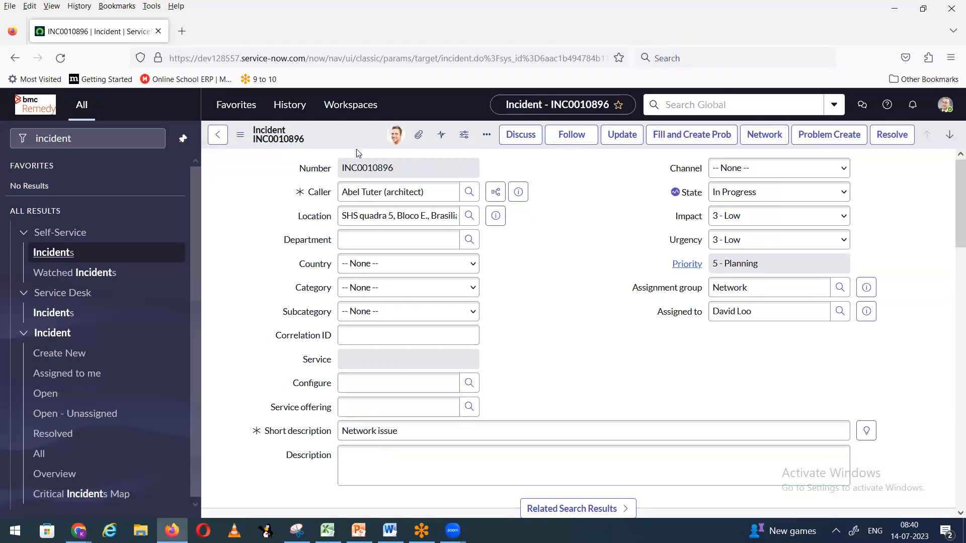
right_click(320, 136)
click(379, 423)
click(586, 352)
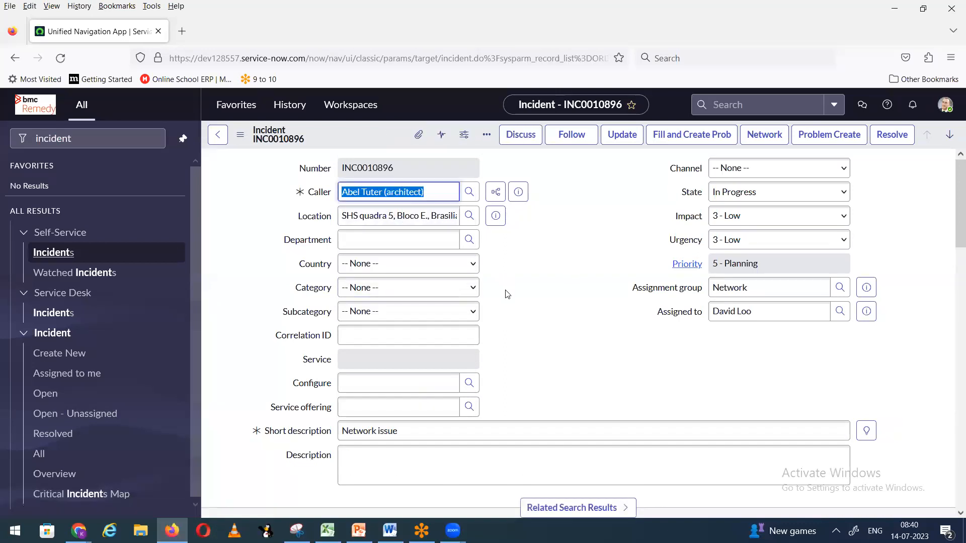
Step: Set INC0010896's State to On Hold with reason Awaiting Caller
click(748, 191)
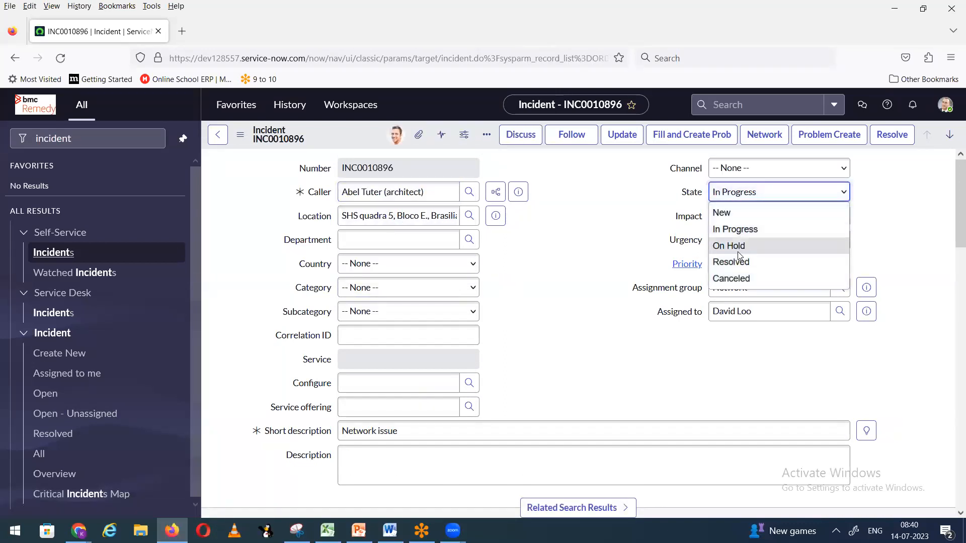
click(738, 246)
click(756, 216)
click(738, 252)
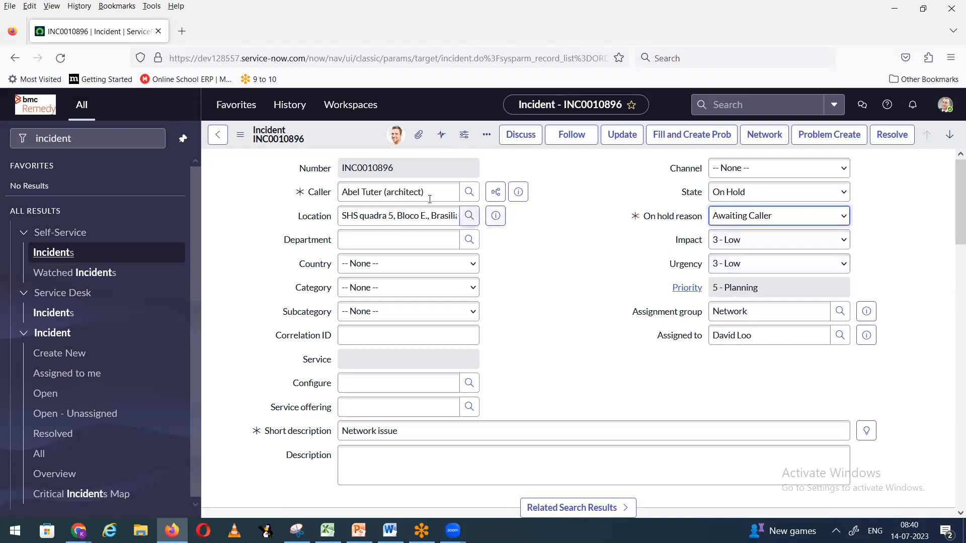
right_click(345, 142)
click(367, 150)
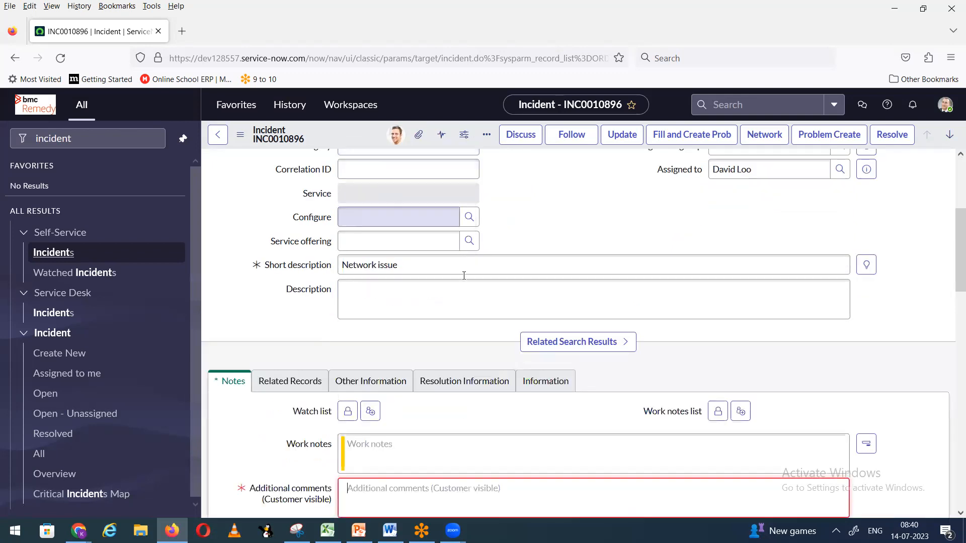
Step: Add the comment 'test', save, acknowledge both name alerts, and check the still-empty Description
text(test)
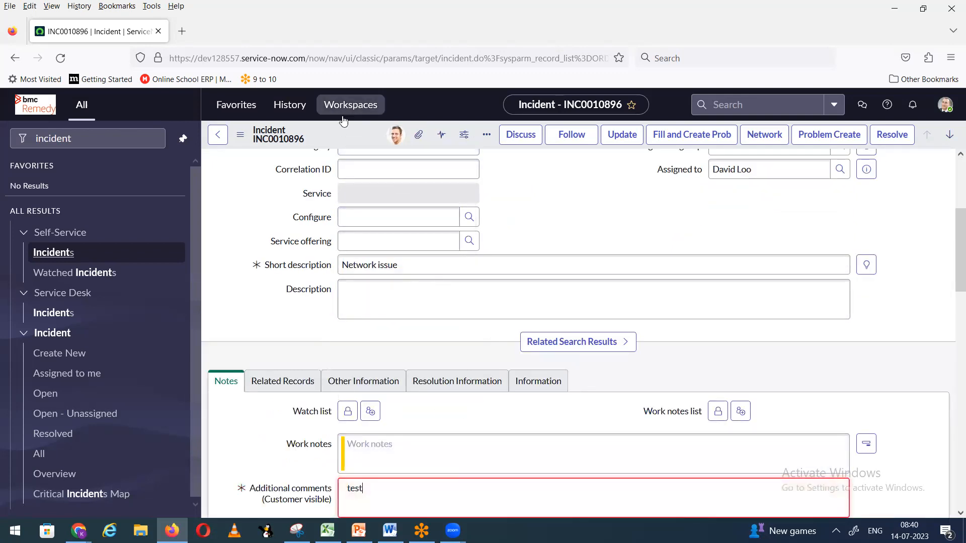
right_click(347, 138)
click(368, 143)
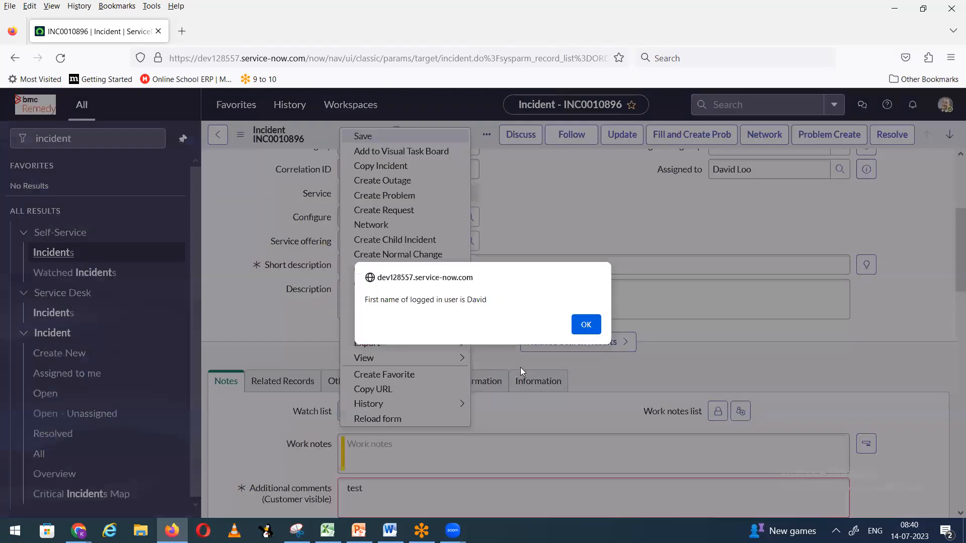
click(582, 328)
click(582, 341)
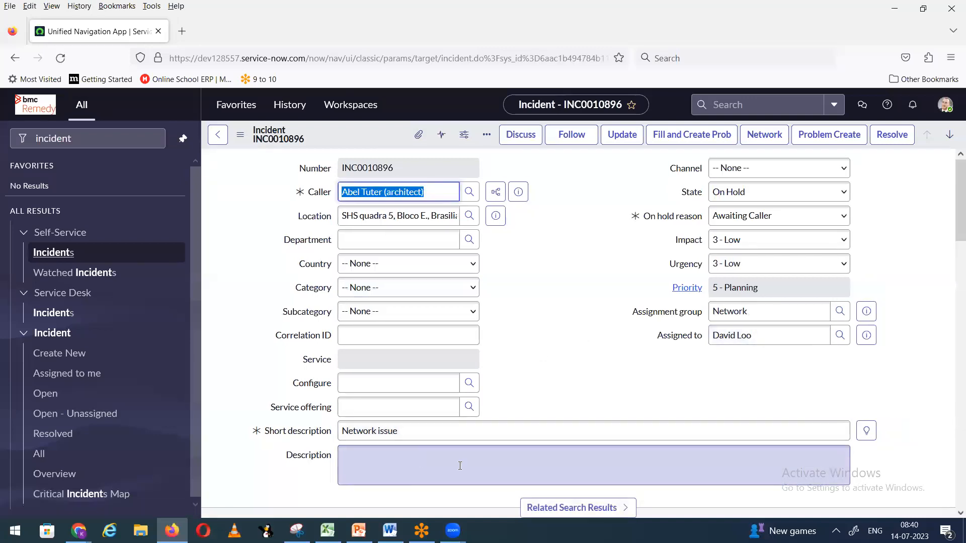
scroll(528, 375, down, 3)
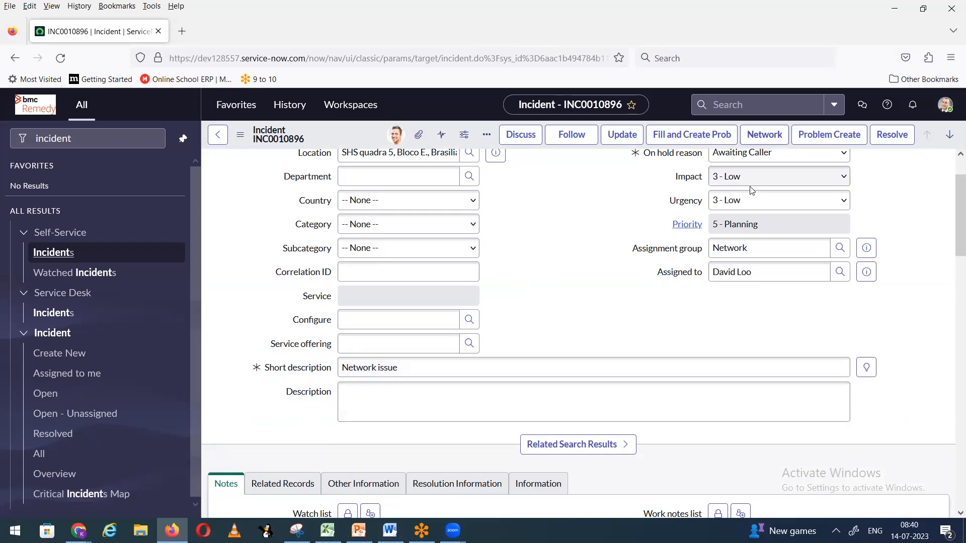
scroll(752, 191, up, 3)
scroll(576, 346, down, 4)
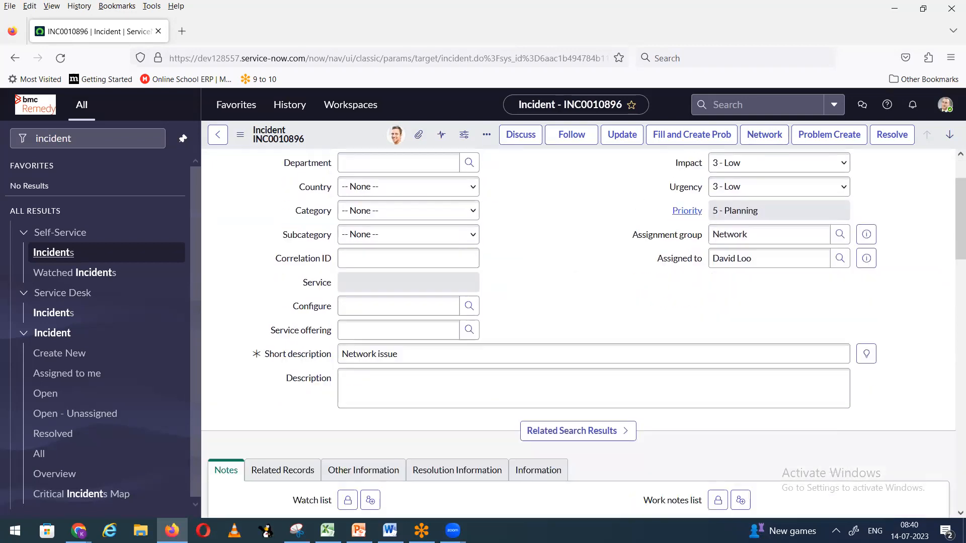
scroll(388, 340, down, 2)
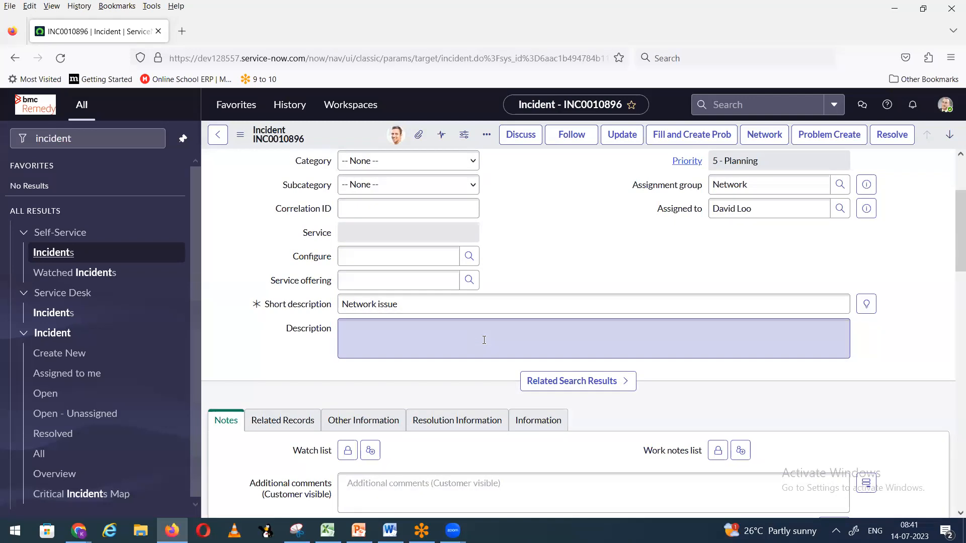
scroll(484, 340, up, 3)
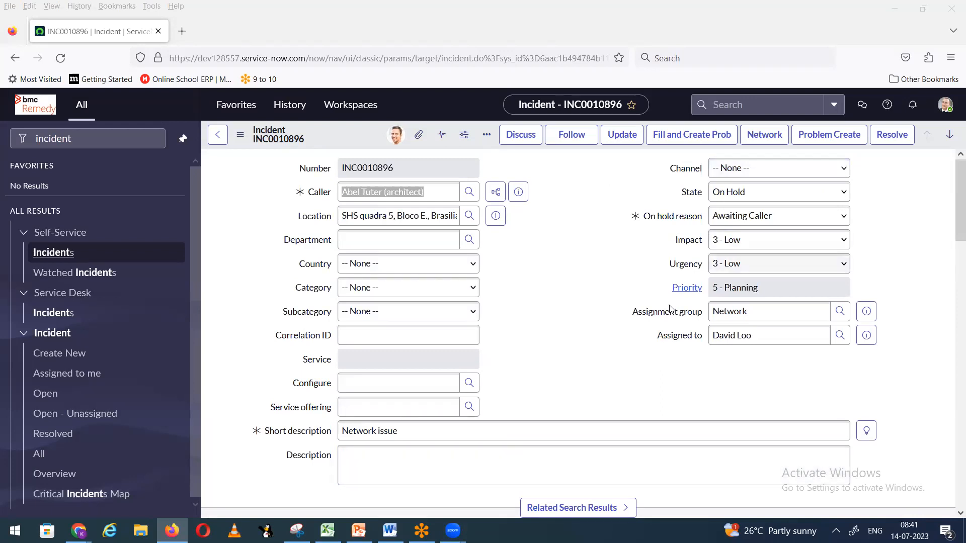
click(623, 288)
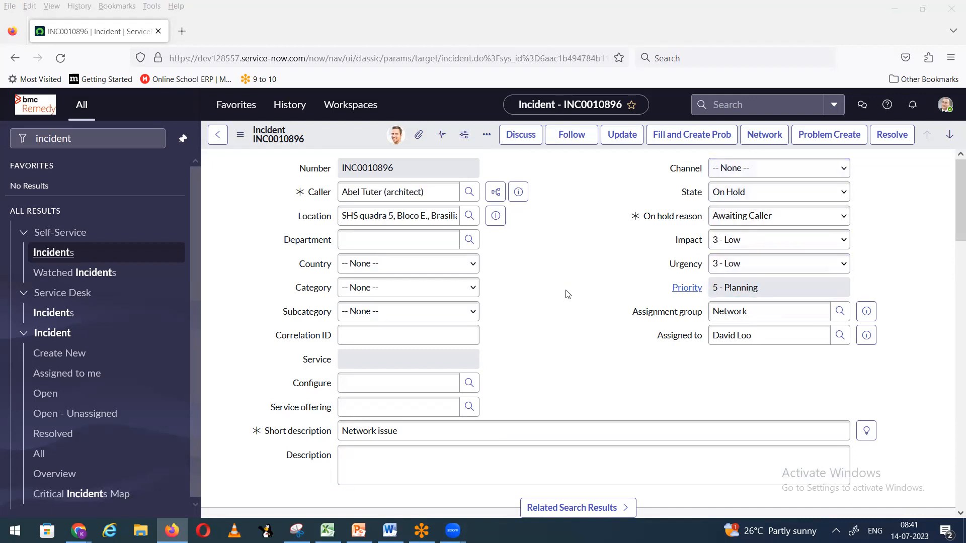
scroll(567, 294, down, 2)
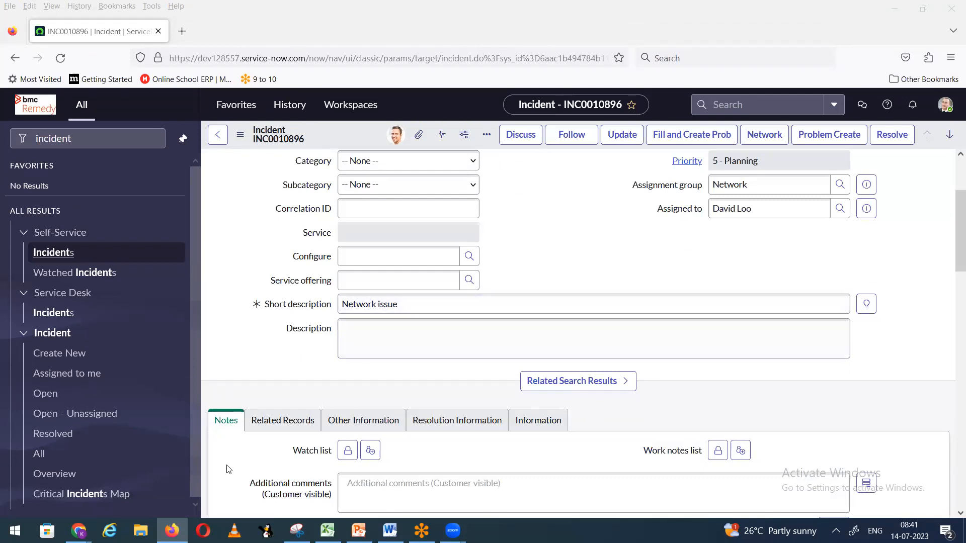
Step: In the other browser, review the PopulatedescOnOnholdState business rule and check the logged-in user
mouse_move(78, 531)
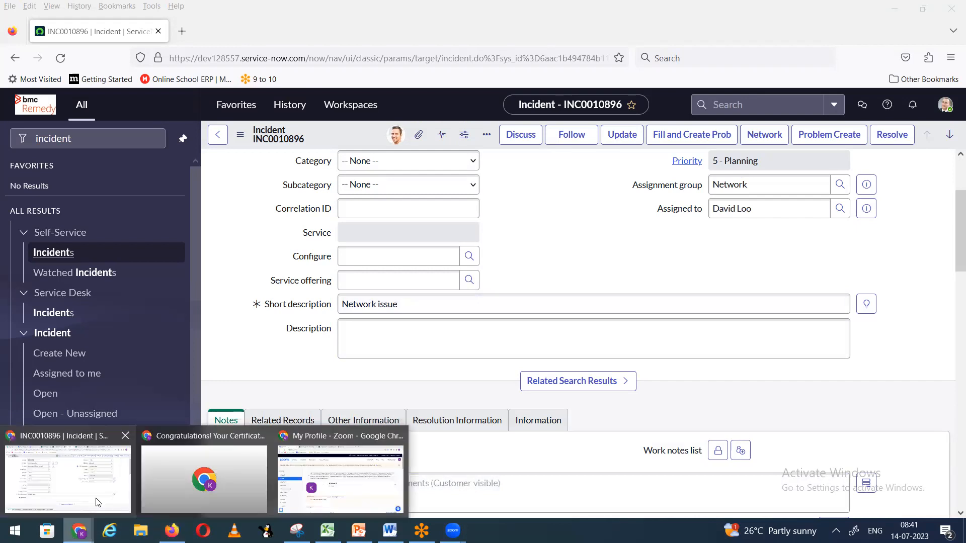
click(69, 477)
click(314, 10)
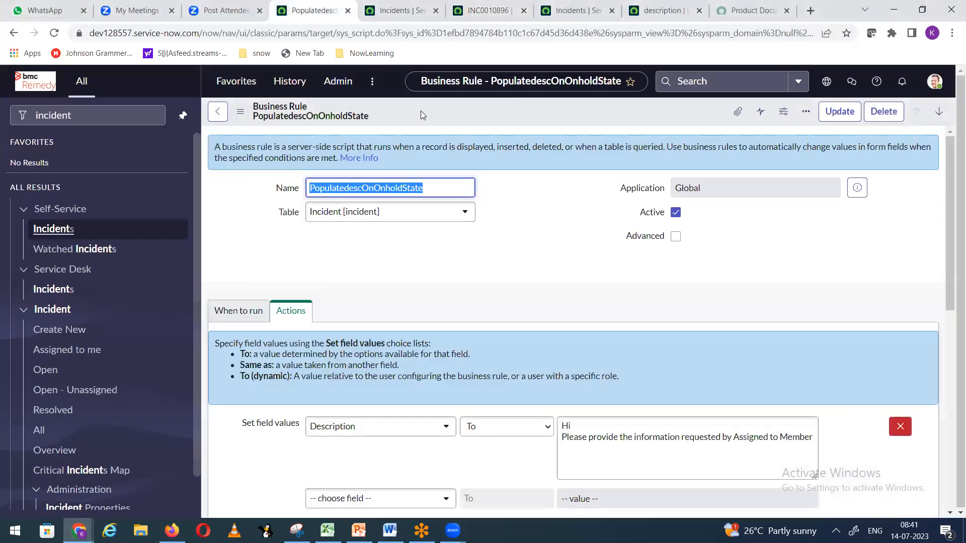
right_click(420, 110)
click(259, 115)
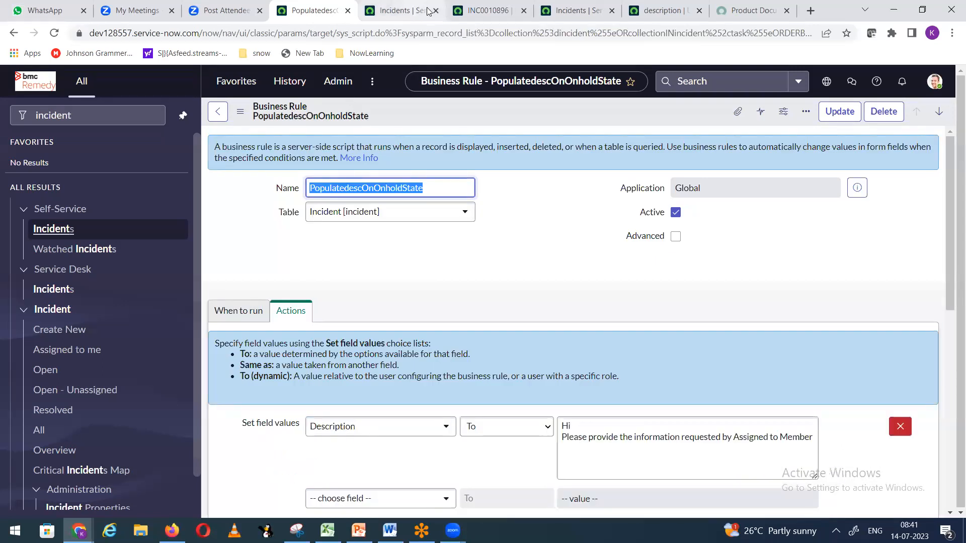
click(934, 81)
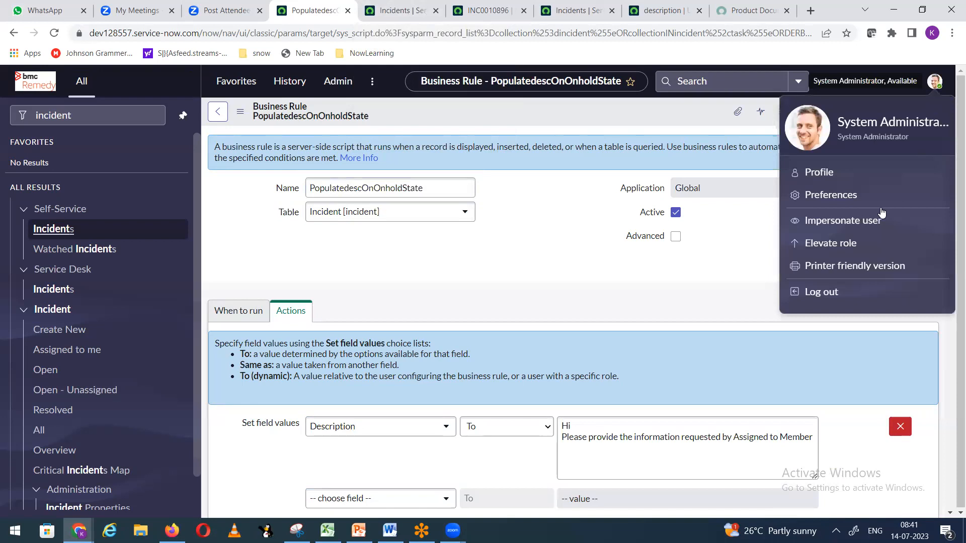
Step: From the incident list, open INC0010896 in a new tab, then close it
click(419, 14)
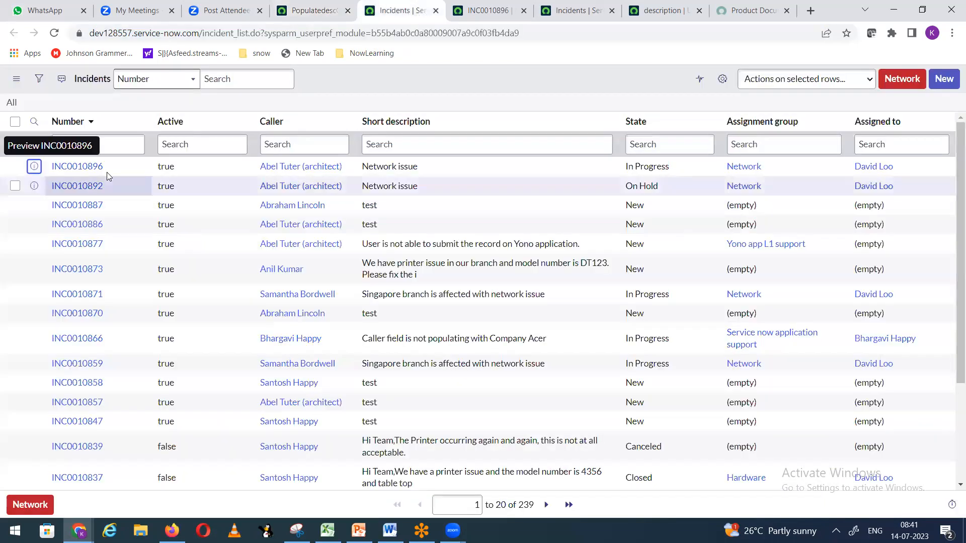
right_click(36, 168)
click(63, 177)
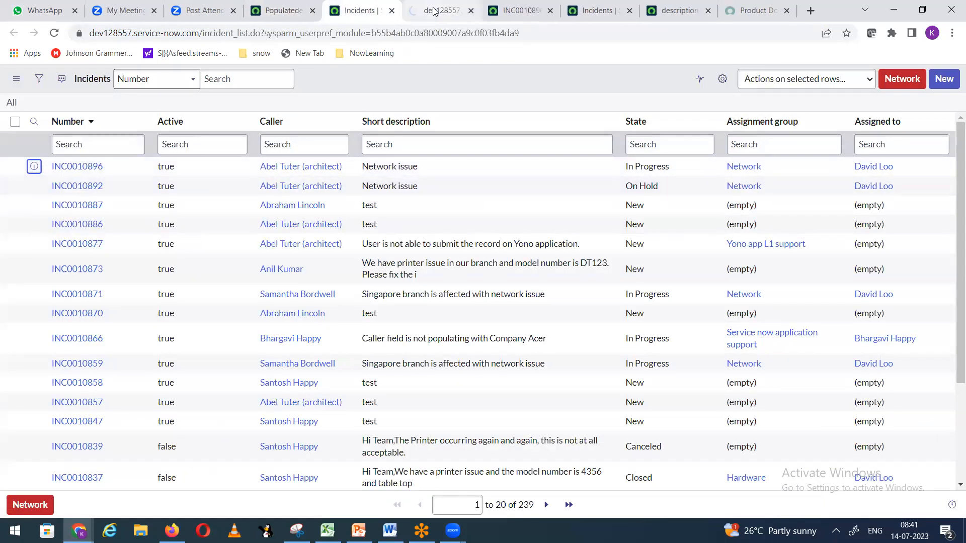
click(437, 10)
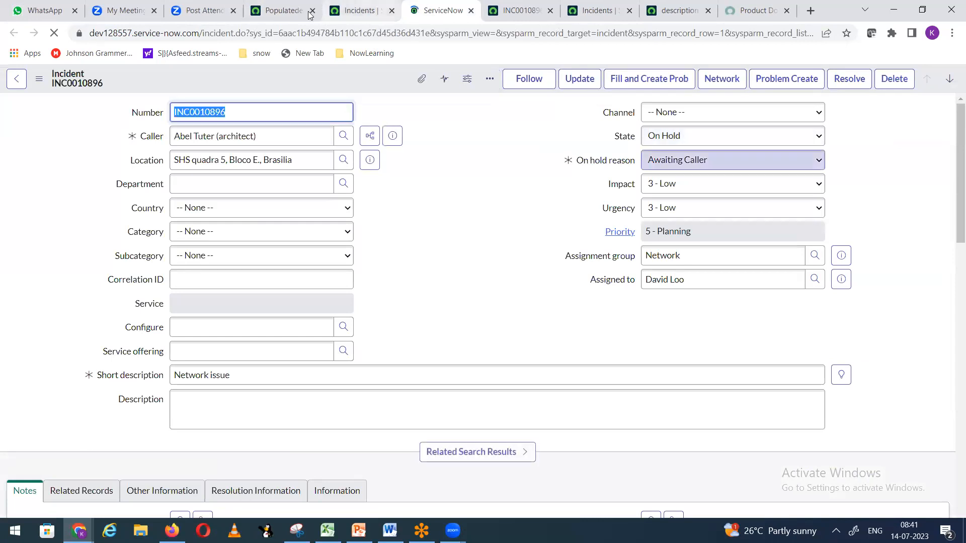
click(469, 11)
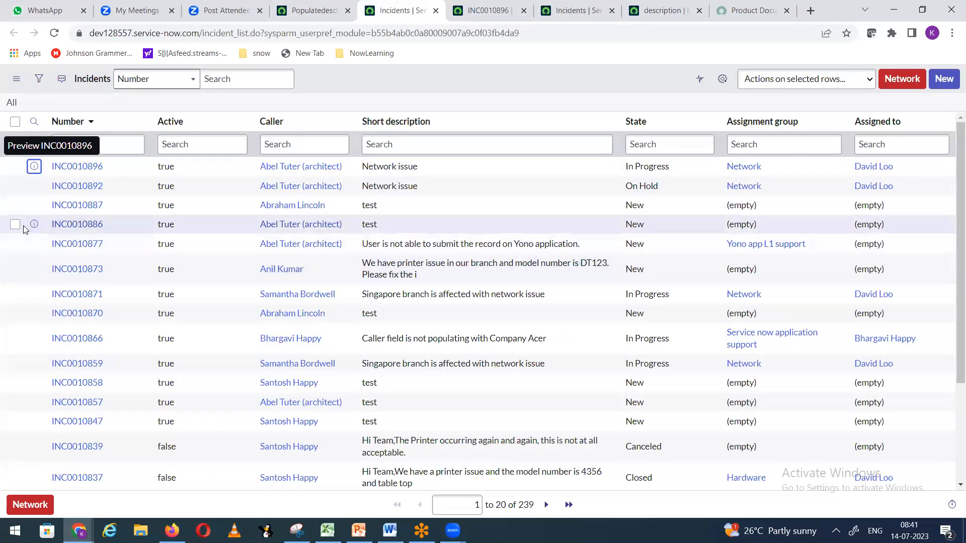
Step: Open INC0010886 in a new tab and set it On Hold with reason Awaiting Caller
right_click(34, 226)
click(62, 234)
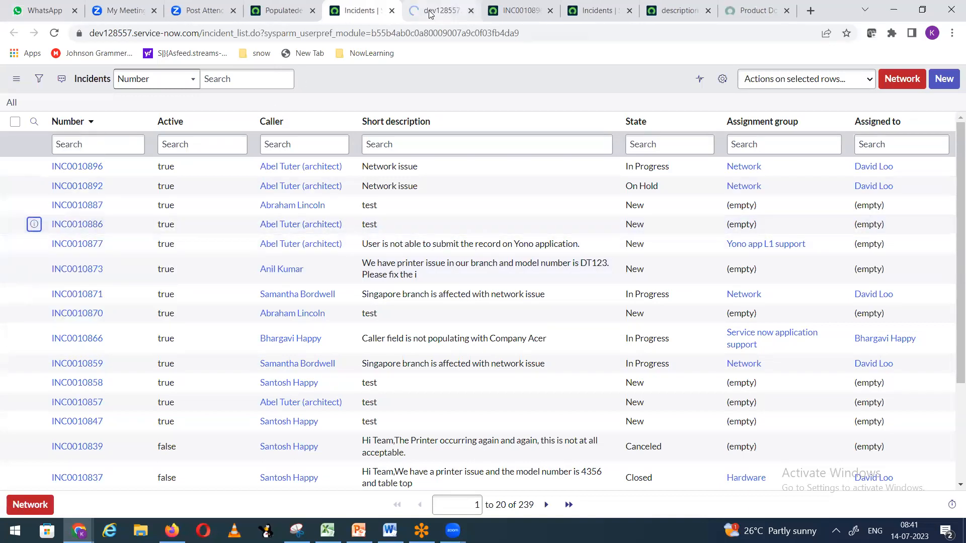
key(ctrl+Tab)
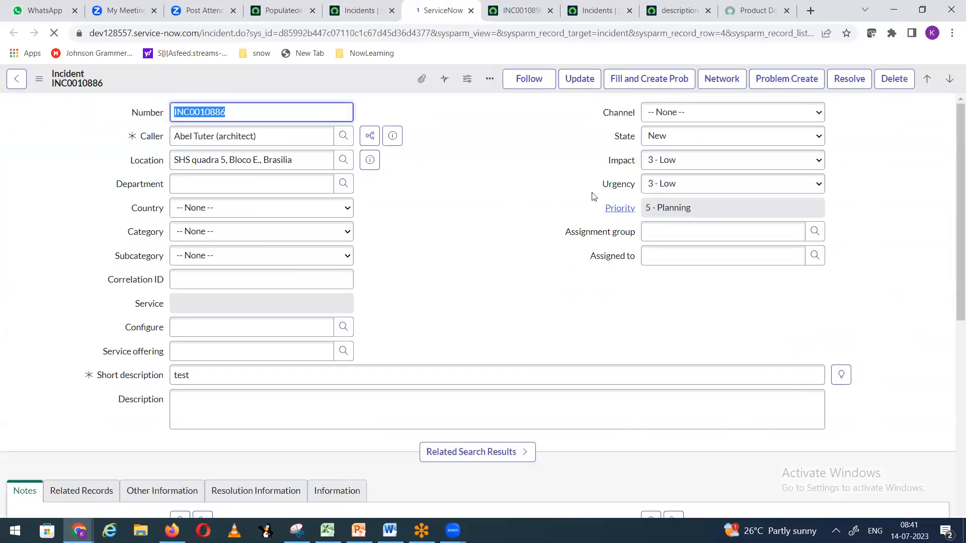
click(680, 146)
click(675, 164)
click(674, 161)
key(Escape)
click(683, 187)
Step: Save INC0010886 with comment 'test', dismissing its three alerts, and return to the other browser
right_click(355, 85)
click(365, 88)
text(test)
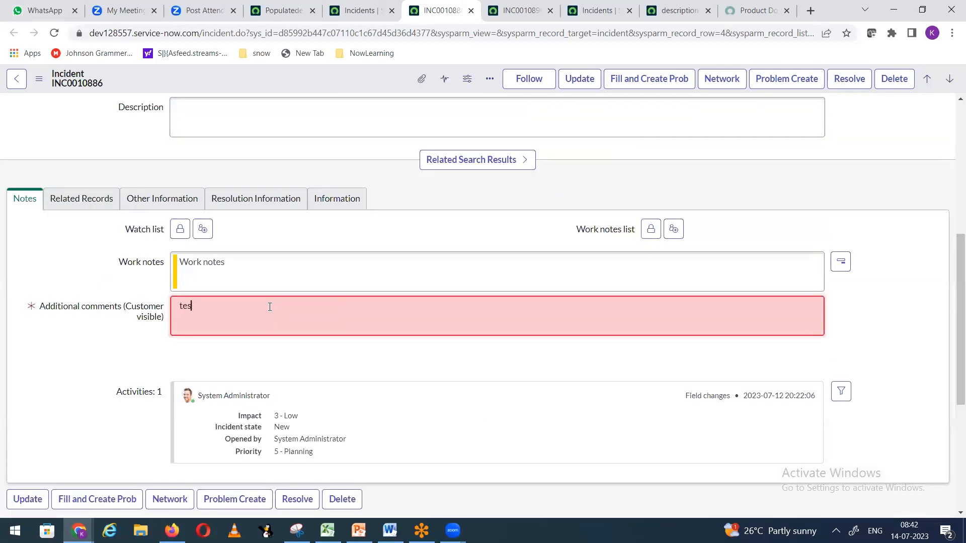
right_click(298, 75)
click(317, 83)
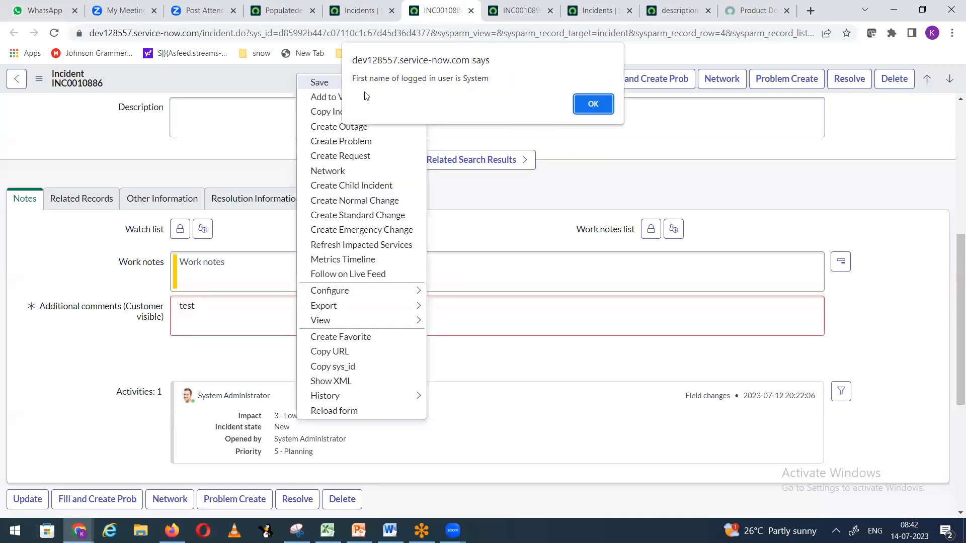
click(592, 104)
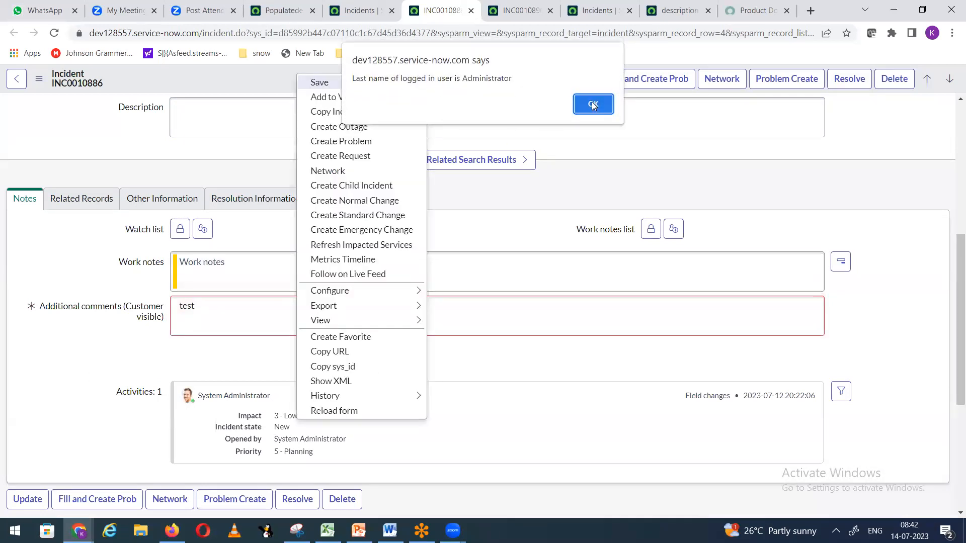
click(591, 104)
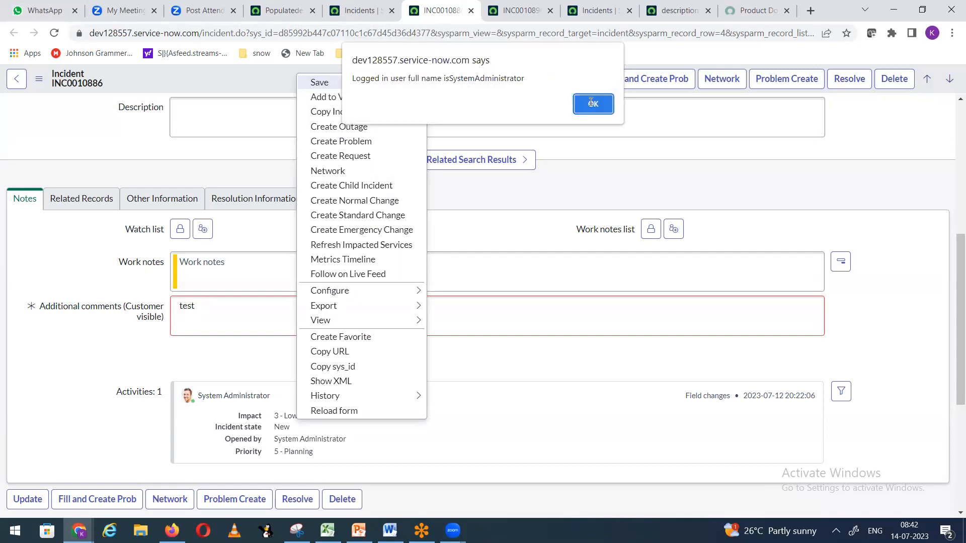
click(591, 102)
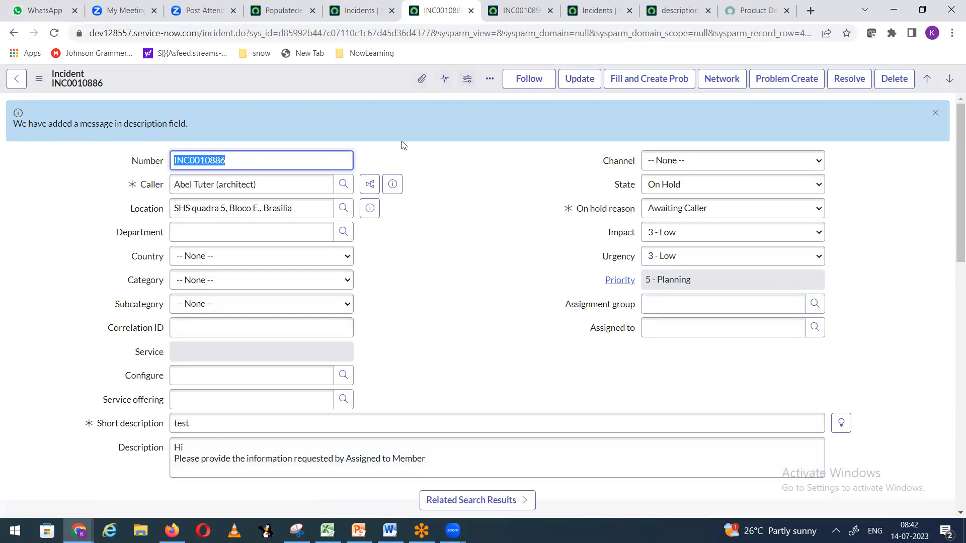
click(174, 528)
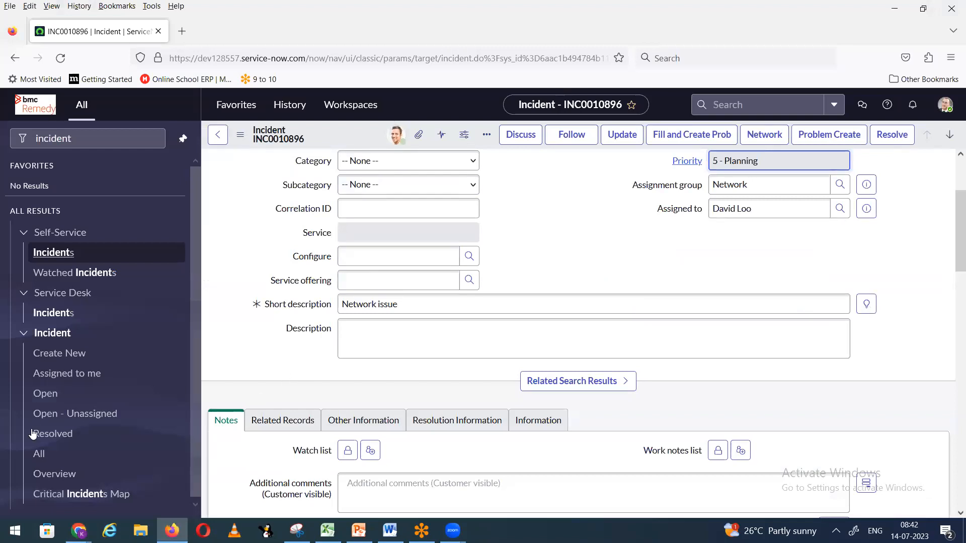
Step: From All incidents, open INC0010873 in a new tab
click(39, 454)
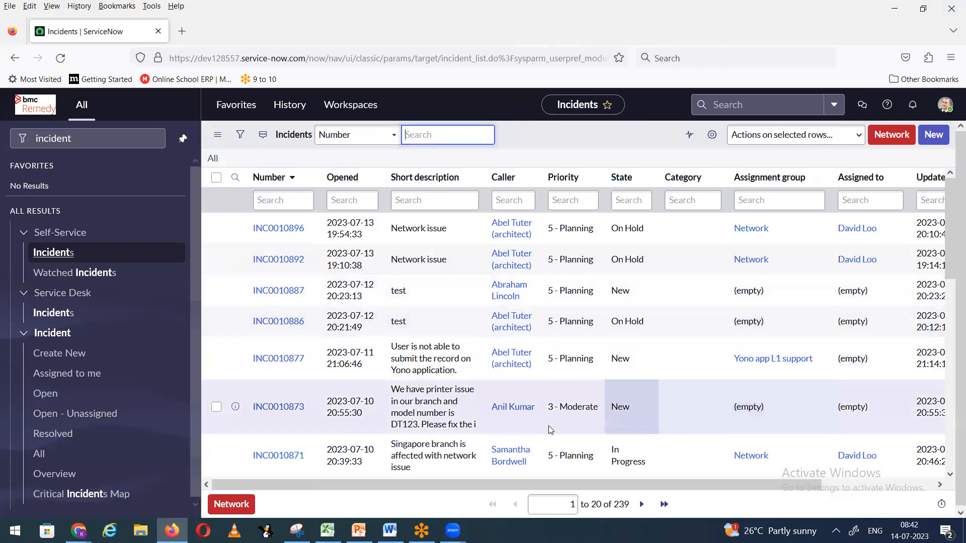
right_click(237, 405)
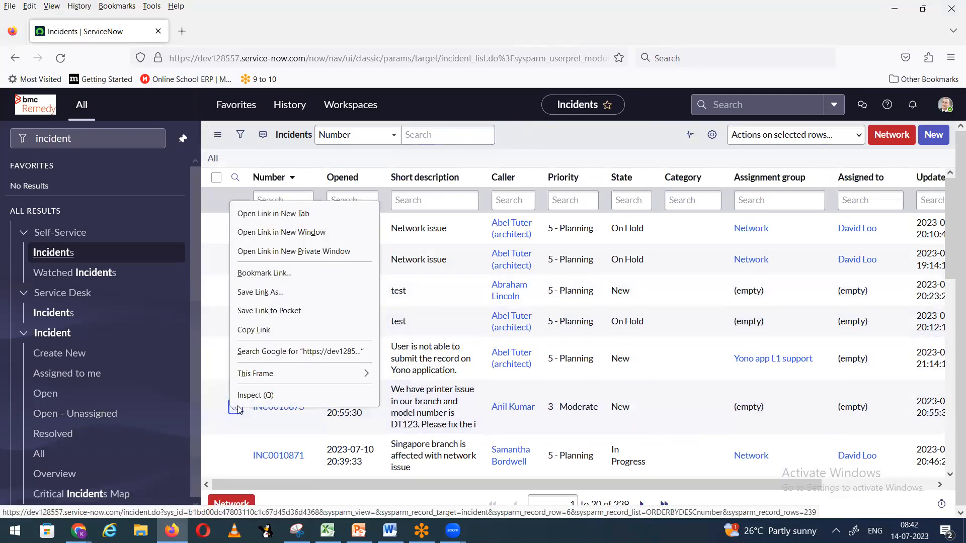
key(Escape)
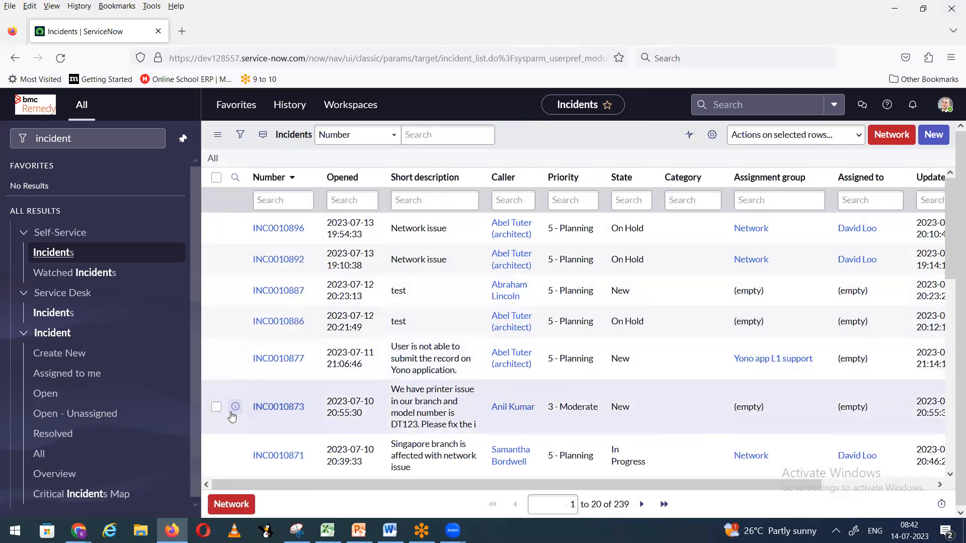
right_click(235, 406)
click(295, 208)
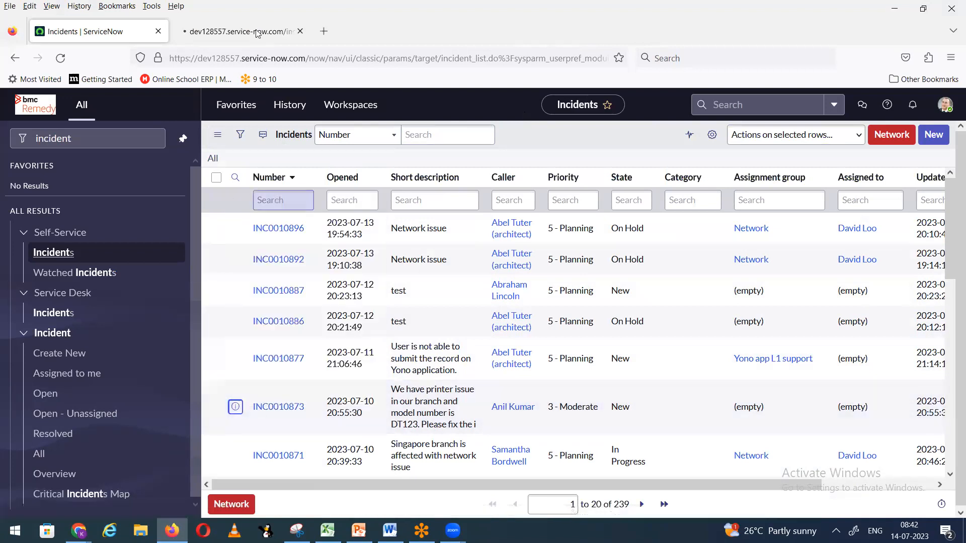
key(ctrl+Tab)
Step: Set INC0010873's state to On Hold with reason Awaiting Caller
right_click(328, 268)
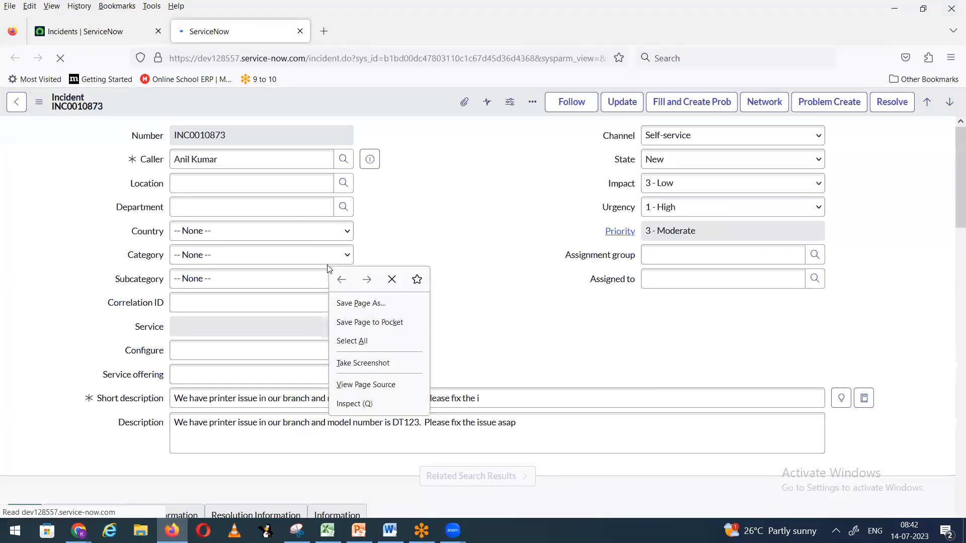
key(Escape)
drag(453, 283, 487, 276)
click(487, 275)
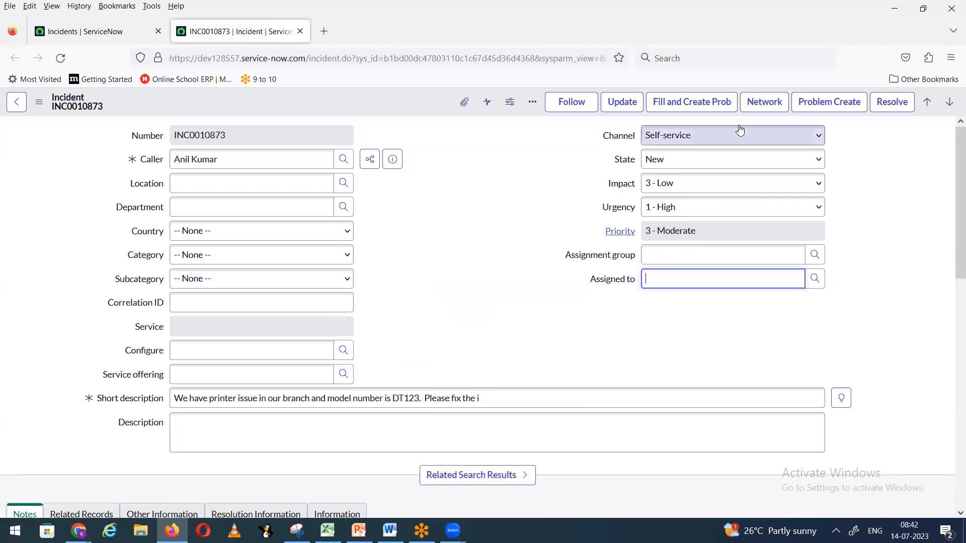
click(685, 162)
click(680, 214)
click(704, 183)
click(669, 220)
Step: Add the comment 'teset', save, dismiss the alerts and return to the other browser
right_click(332, 101)
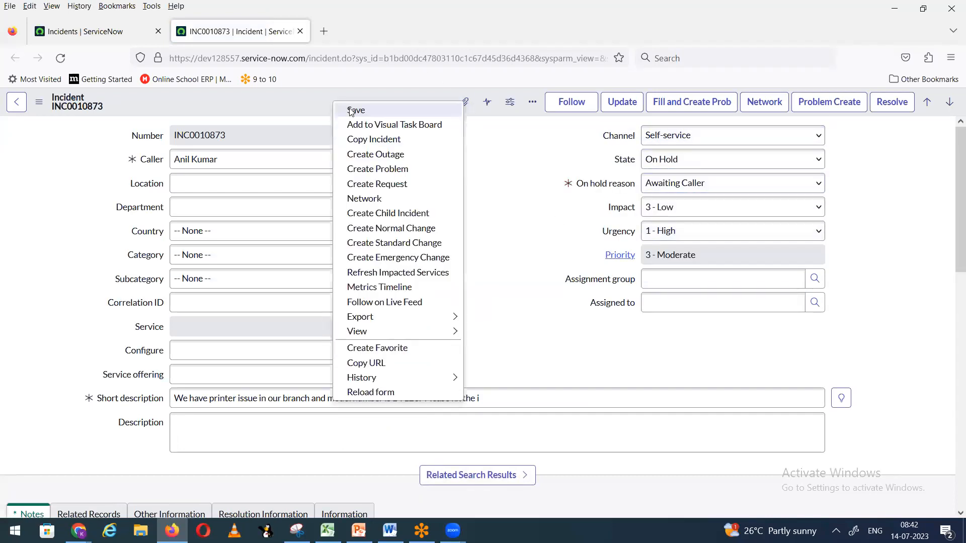
scroll(287, 367, down, 3)
text(teset)
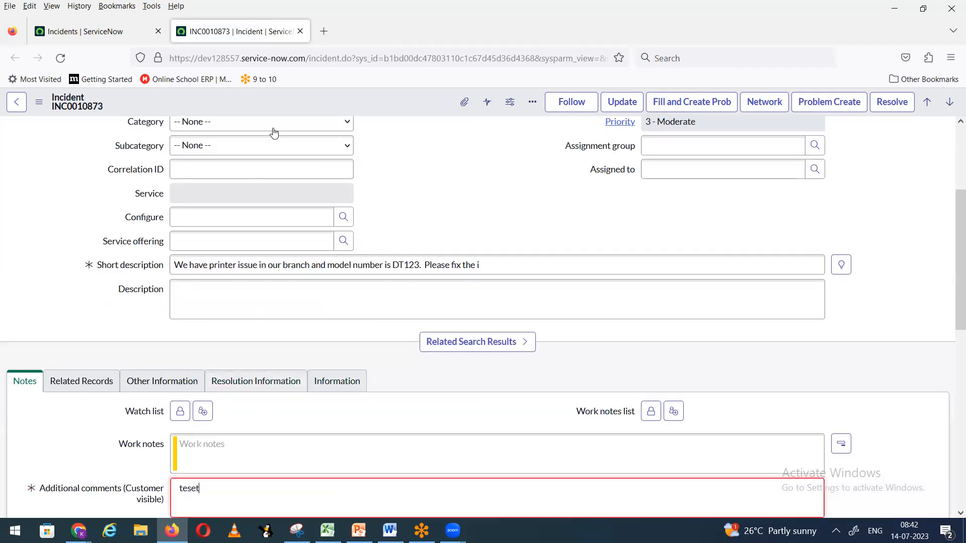
right_click(293, 103)
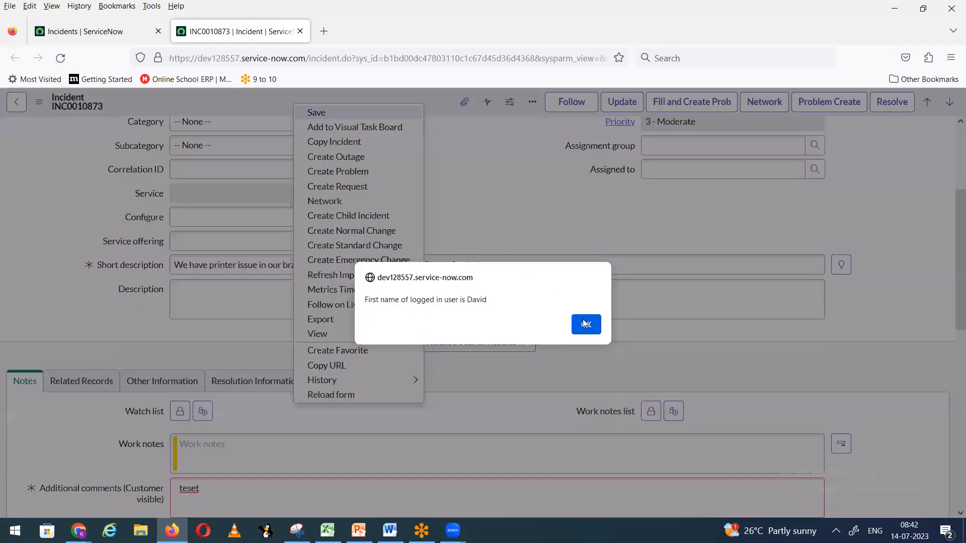
click(588, 330)
click(590, 336)
click(587, 336)
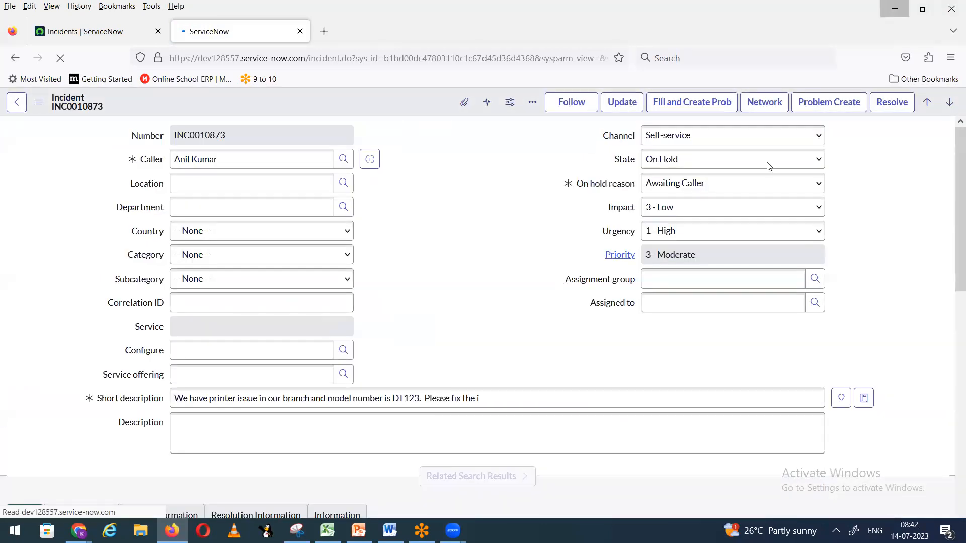
key(alt+Tab)
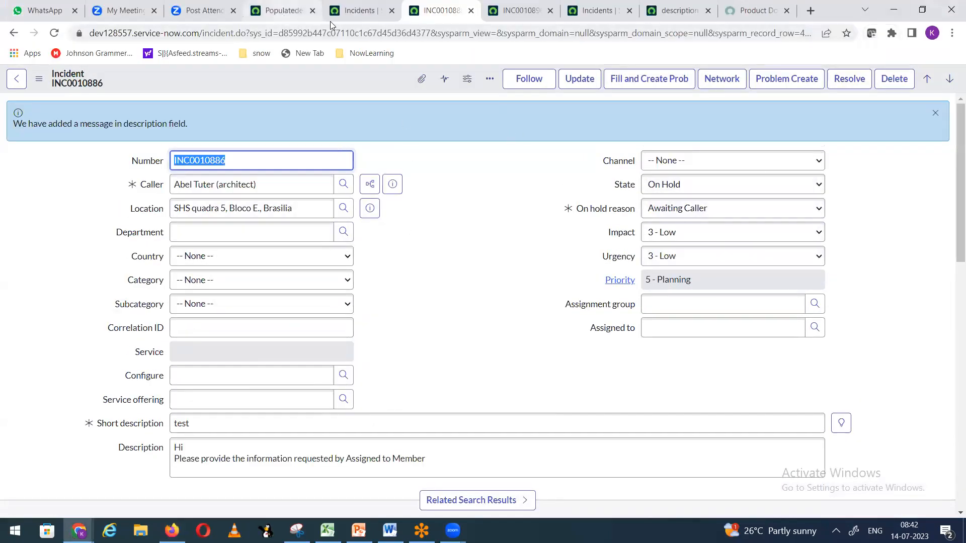
Step: Show the When to run section of the PopulatedescOnOnholdState business rule
click(677, 10)
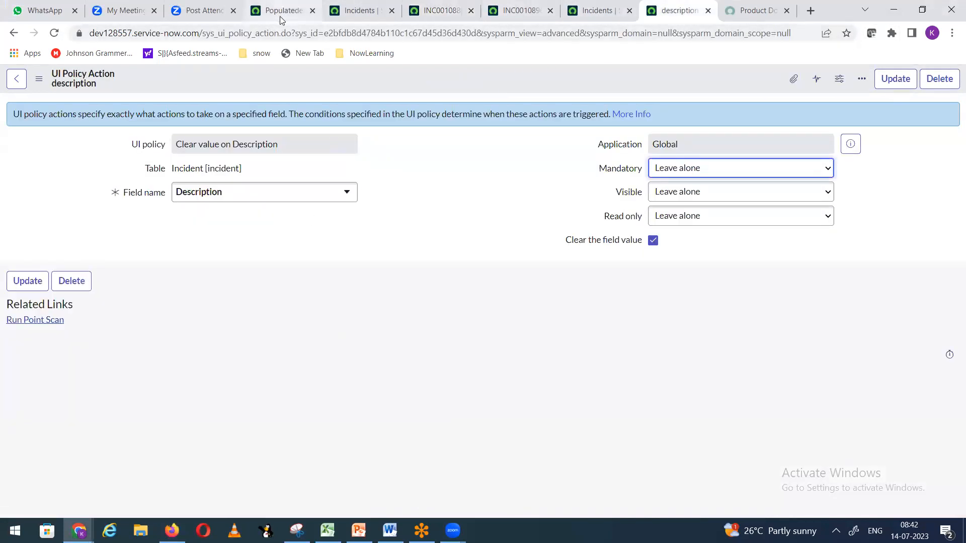
click(280, 20)
scroll(489, 338, down, 8)
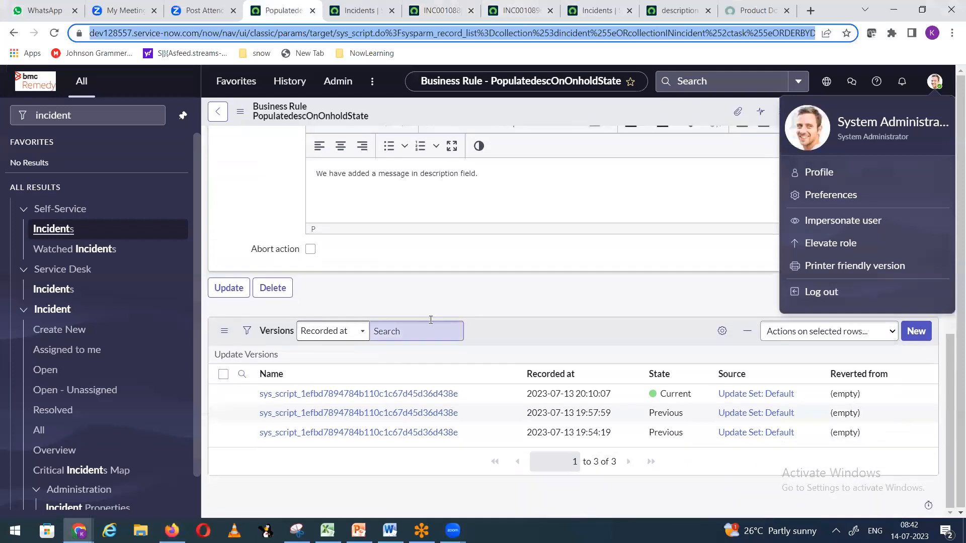
scroll(431, 317, up, 6)
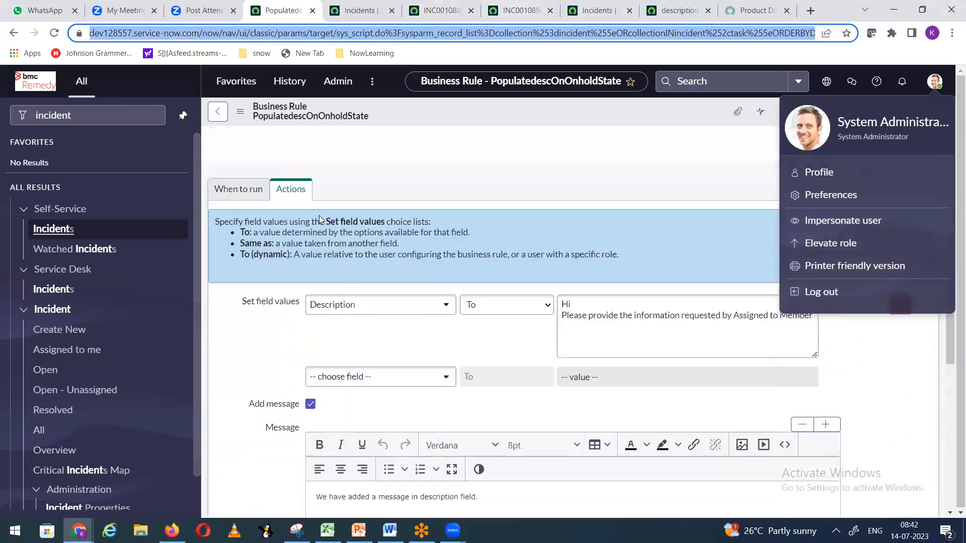
scroll(319, 219, up, 1)
click(234, 242)
scroll(304, 347, down, 4)
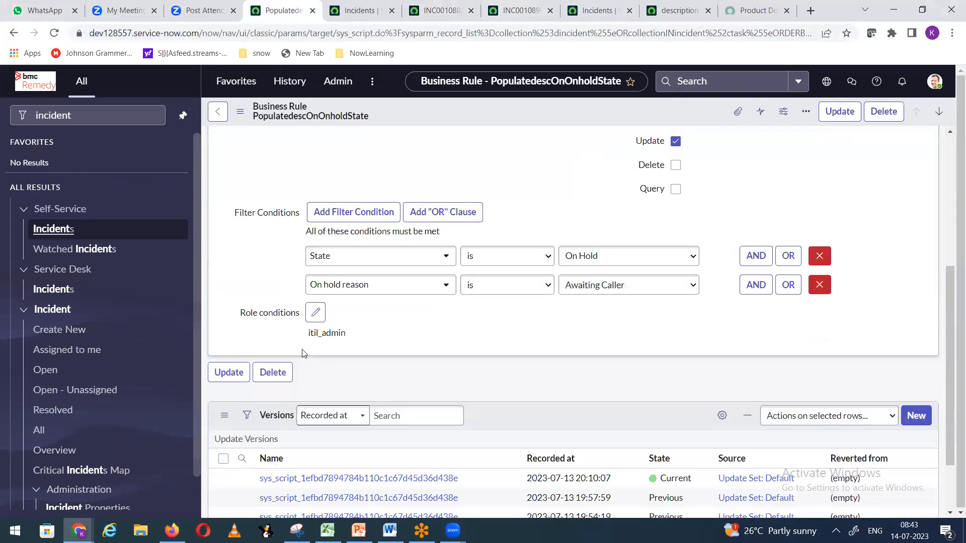
Step: Move itil_admin out of the role conditions, leaving none, and save the rule
click(315, 312)
click(609, 176)
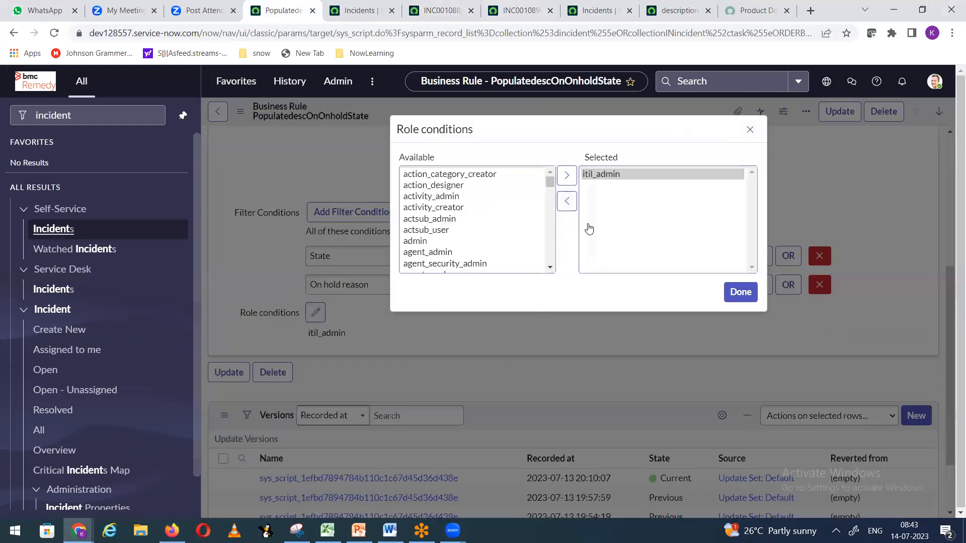
click(563, 206)
click(740, 292)
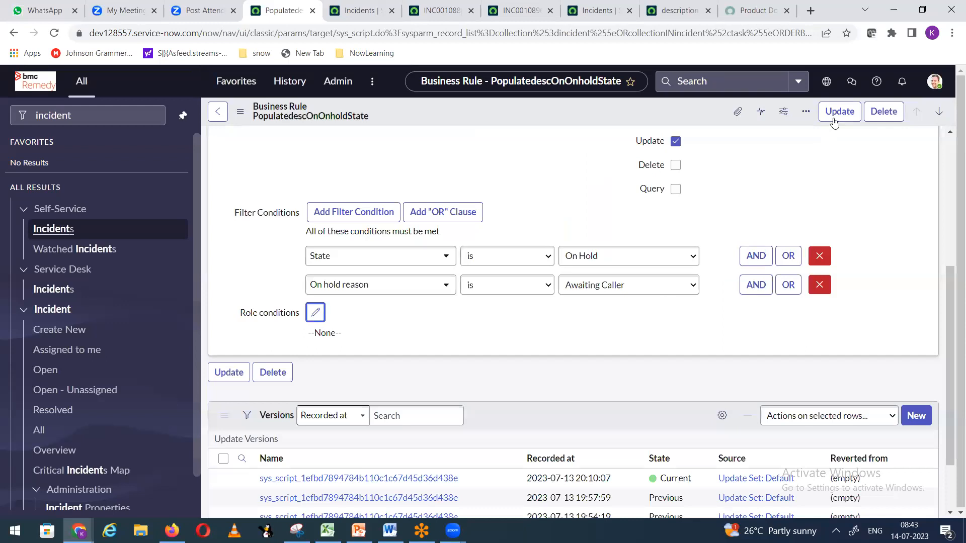
right_click(428, 107)
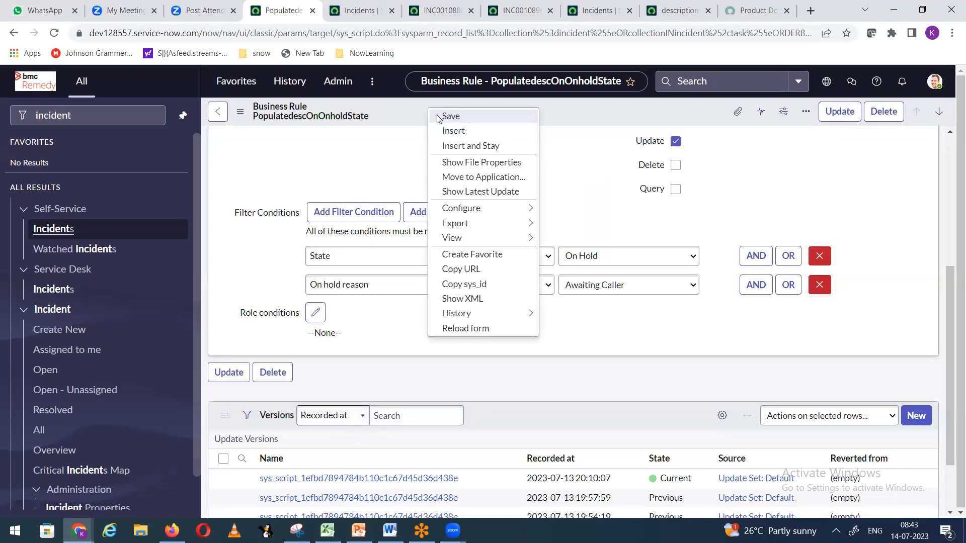
click(437, 118)
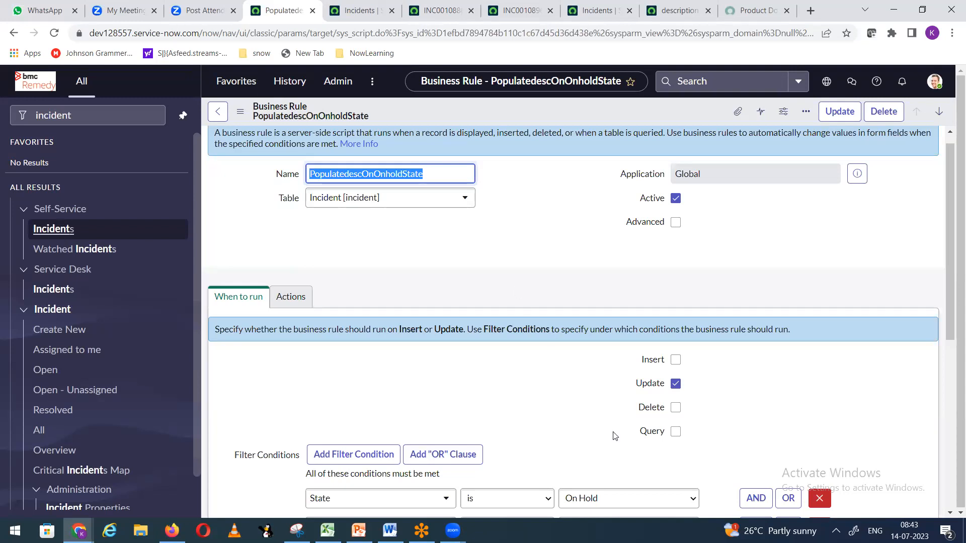
Step: Review the rule's Actions settings and its four versions, glancing at the incident list and INC0010886
click(487, 262)
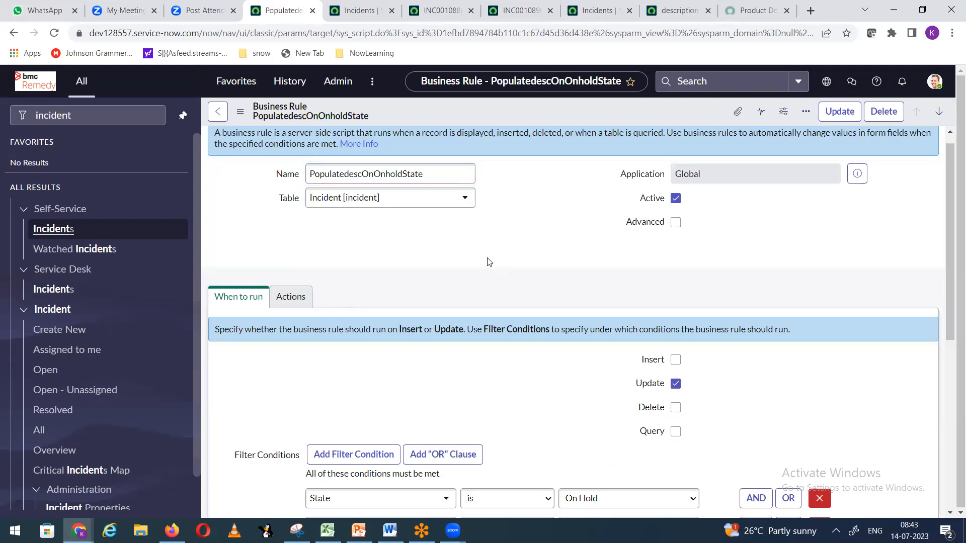
scroll(487, 261, down, 3)
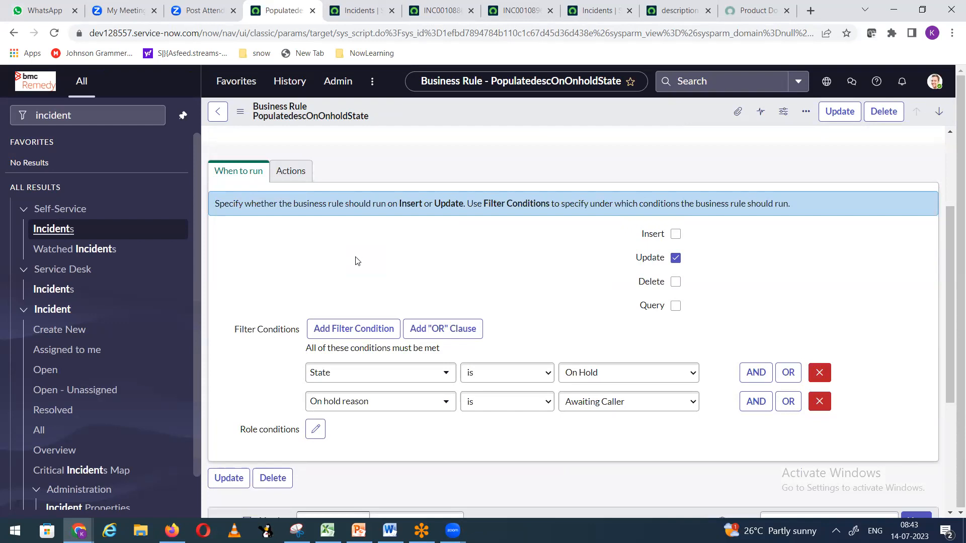
click(297, 178)
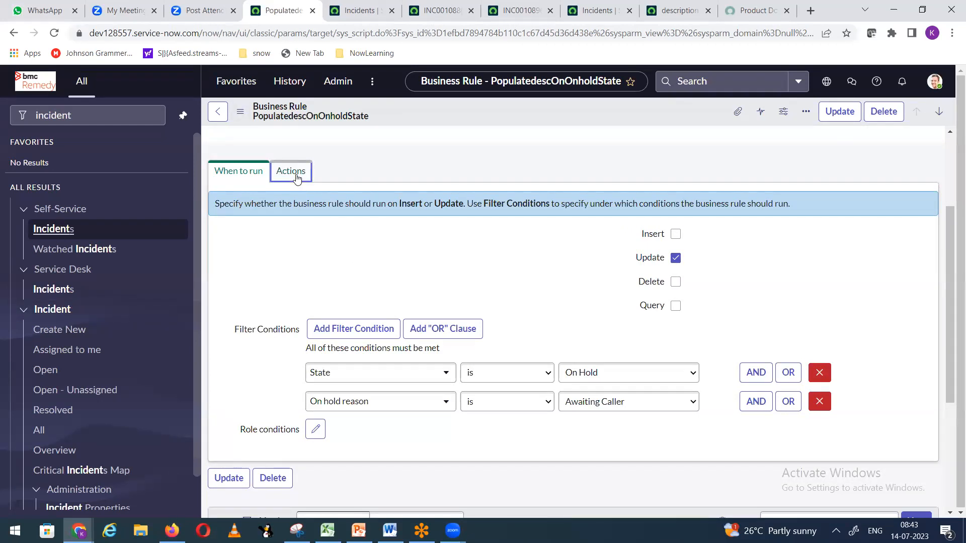
scroll(488, 246, down, 3)
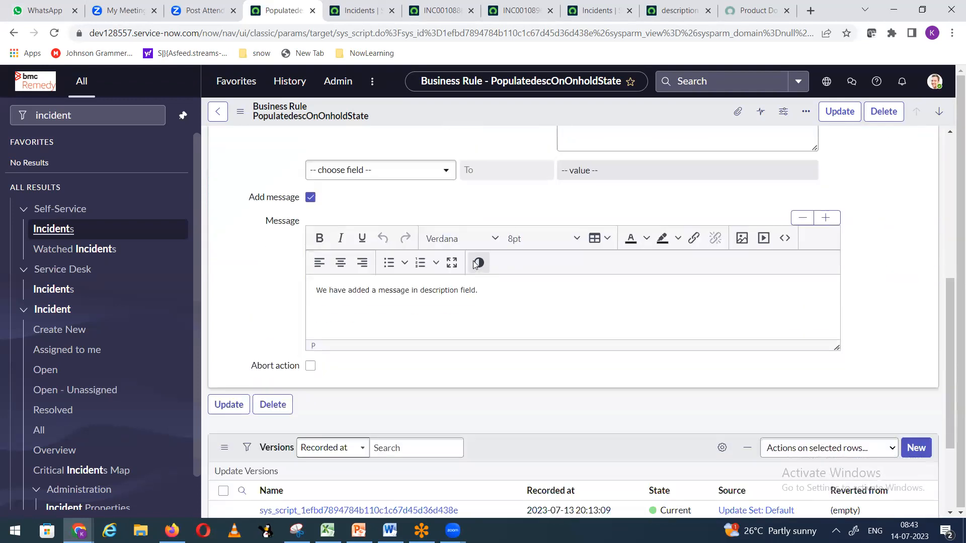
scroll(478, 263, down, 1)
scroll(399, 309, down, 1)
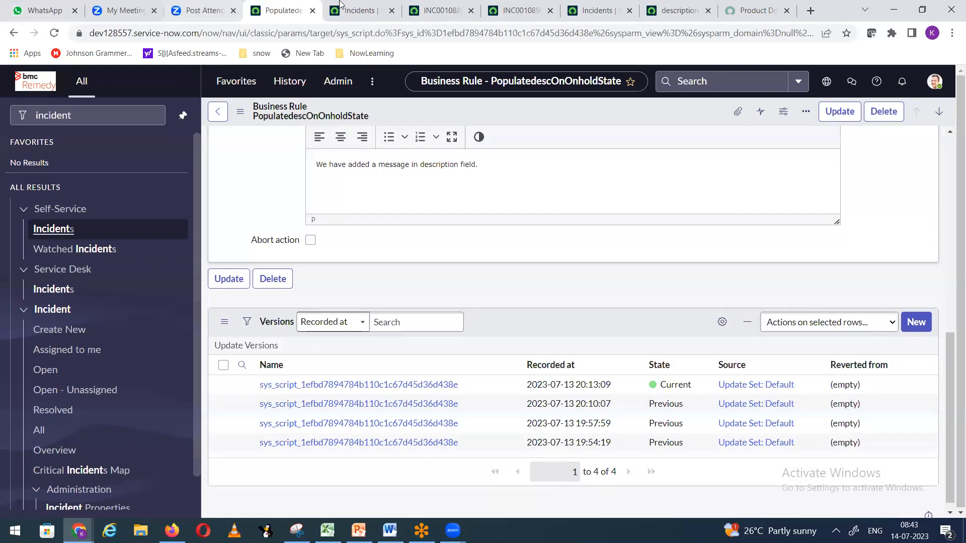
click(355, 16)
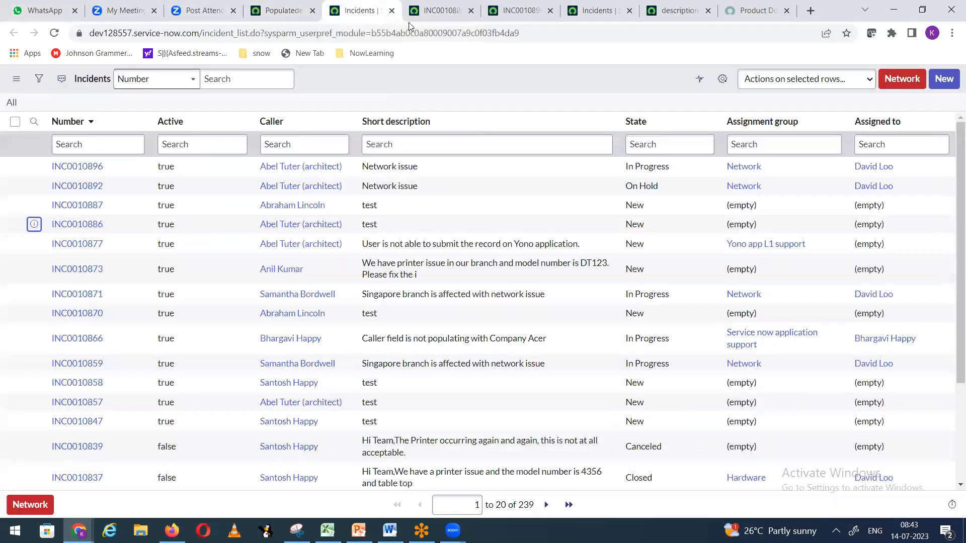
click(436, 17)
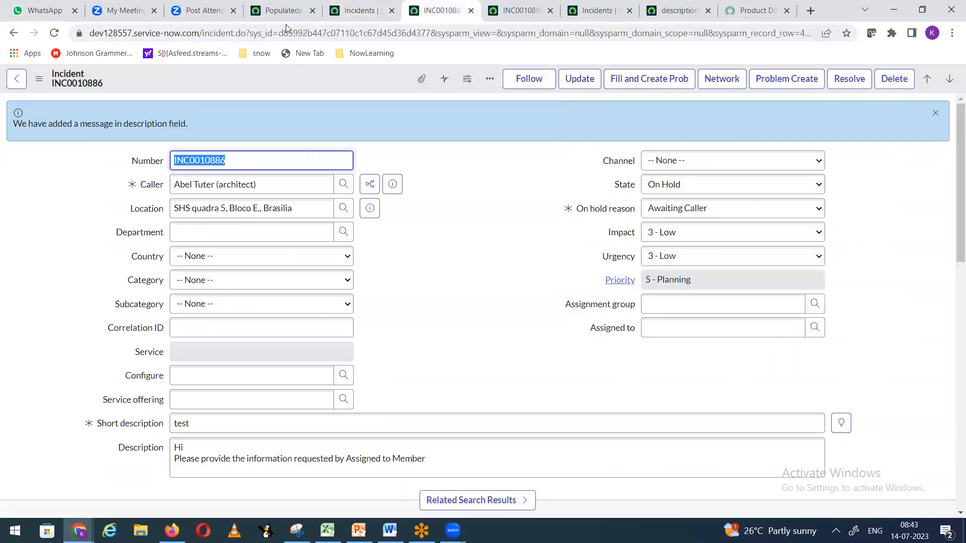
click(275, 12)
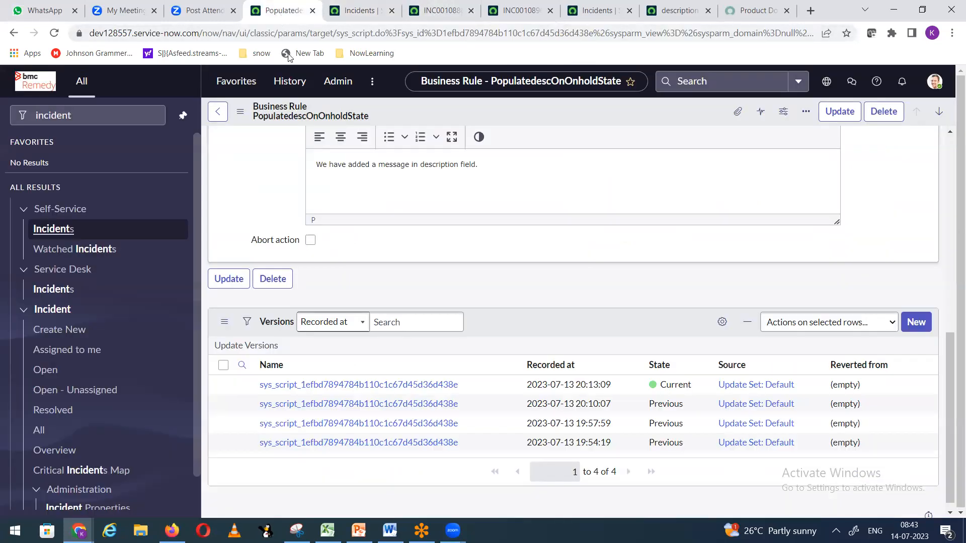
Step: In a new incident form tab, pick the suggested caller and enter short description 'test'
right_click(63, 331)
click(96, 338)
key(ctrl+Tab)
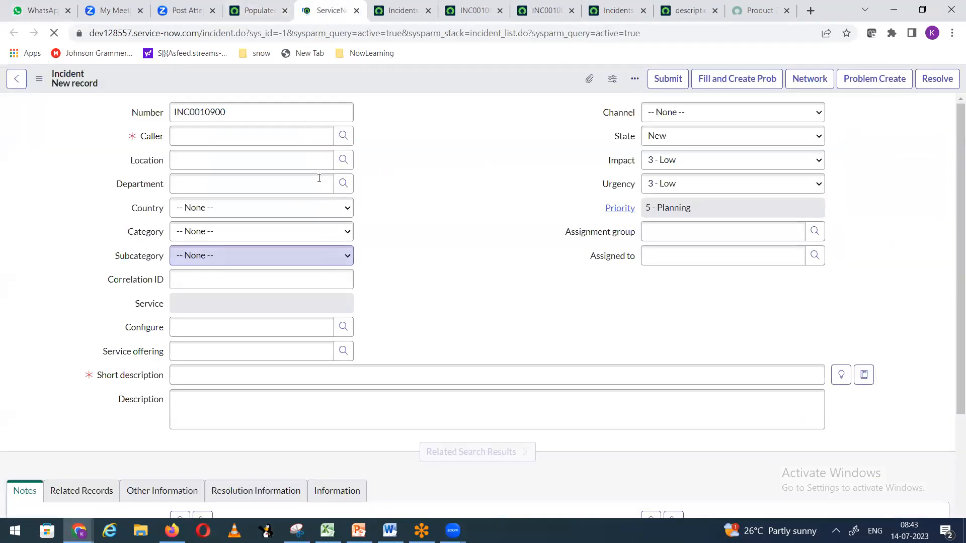
click(207, 136)
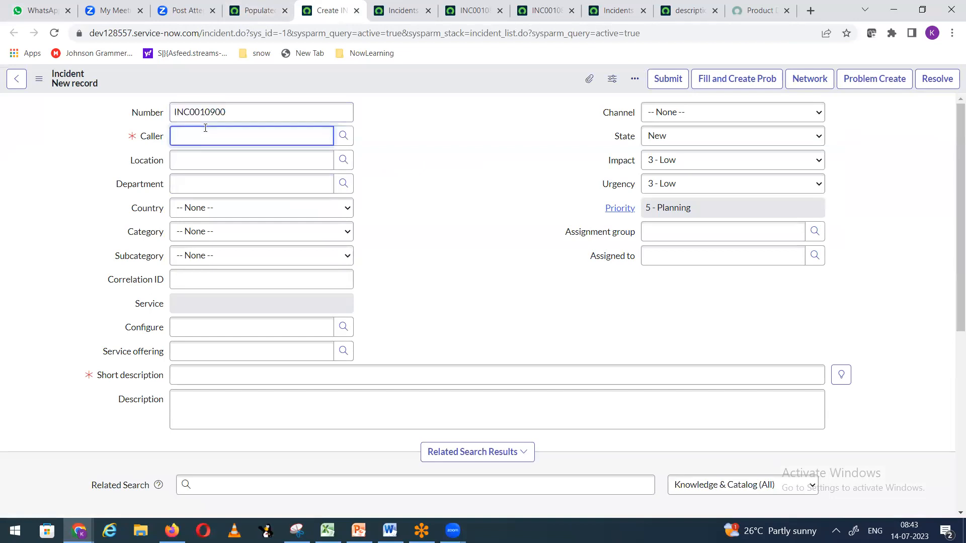
text(abel)
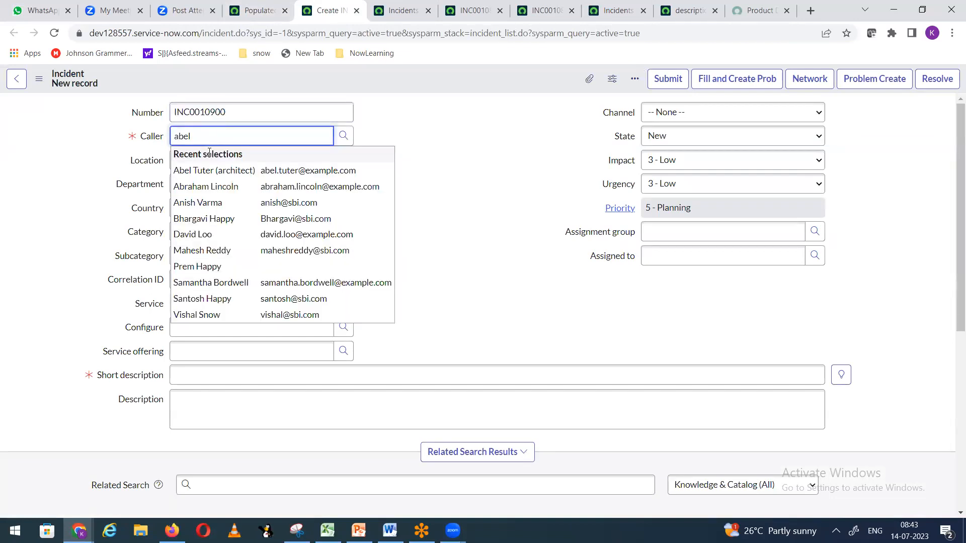
click(223, 170)
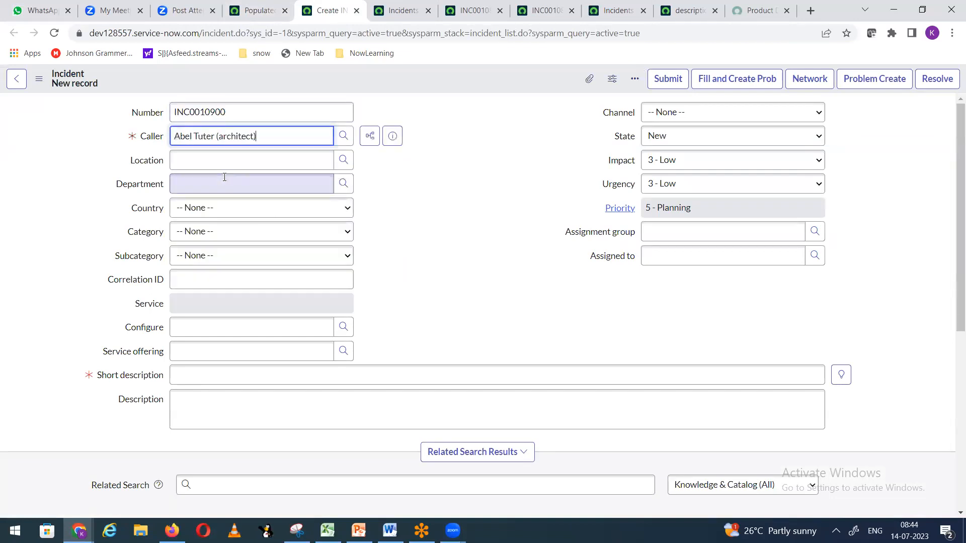
click(216, 378)
text(test)
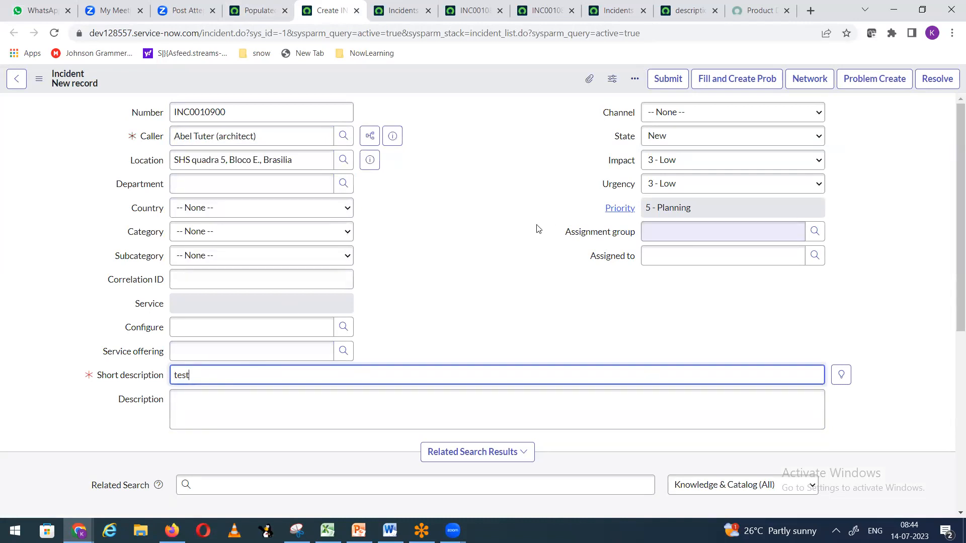
click(485, 225)
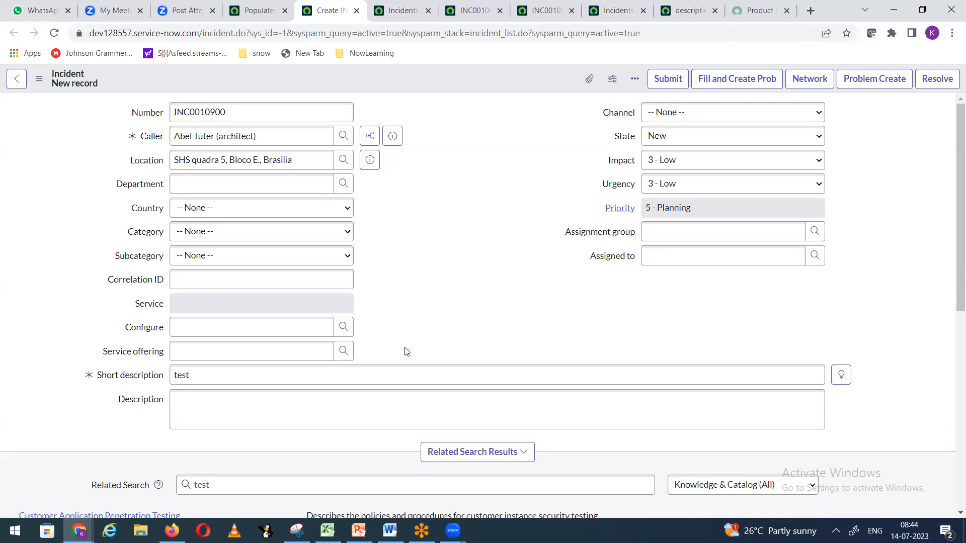
Step: Open another new incident form and go via Configure > Business Rules to a new rule
click(257, 11)
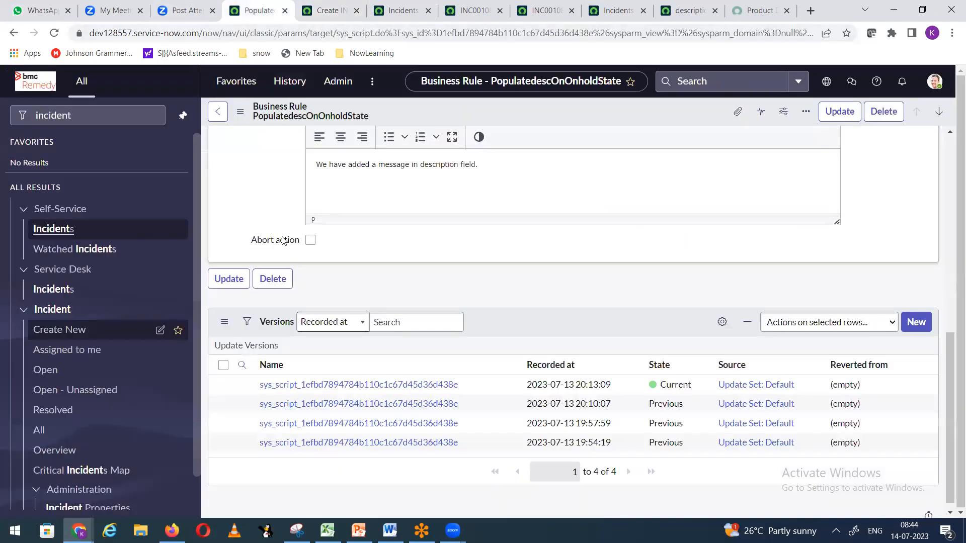
right_click(53, 331)
click(83, 342)
click(302, 11)
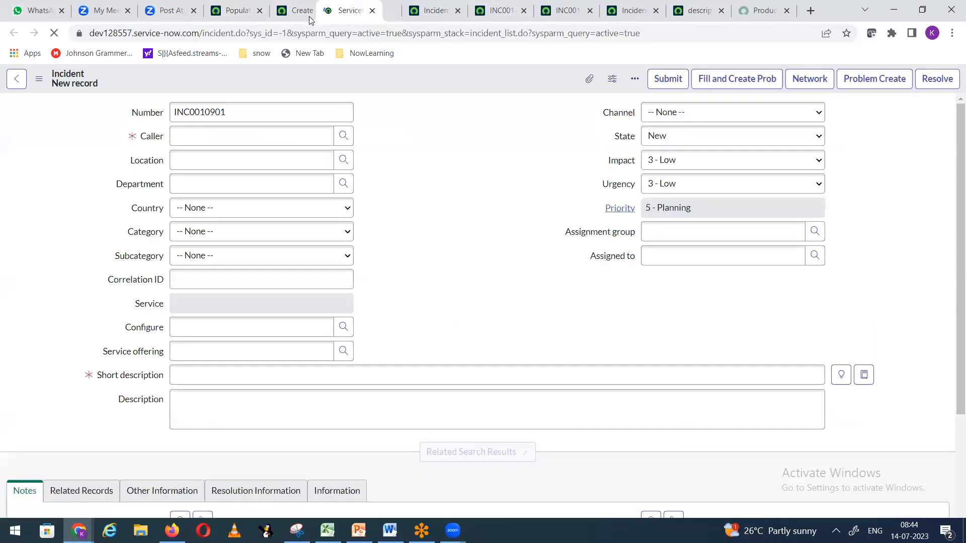
right_click(326, 74)
mouse_move(383, 120)
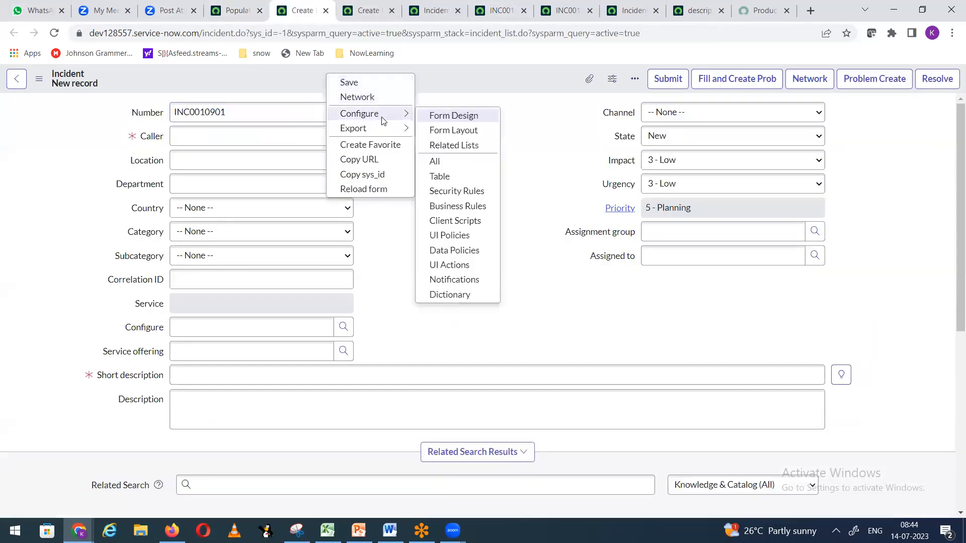
click(458, 206)
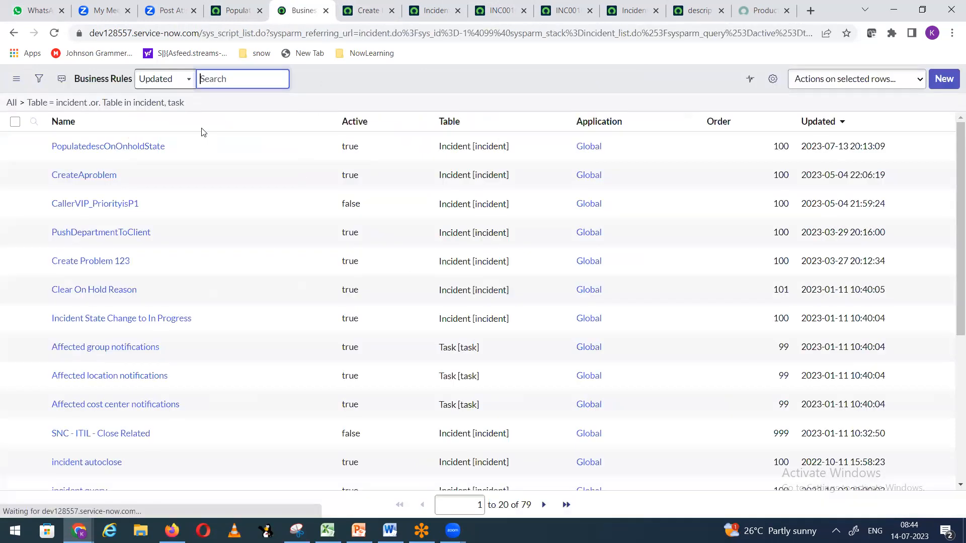
click(944, 79)
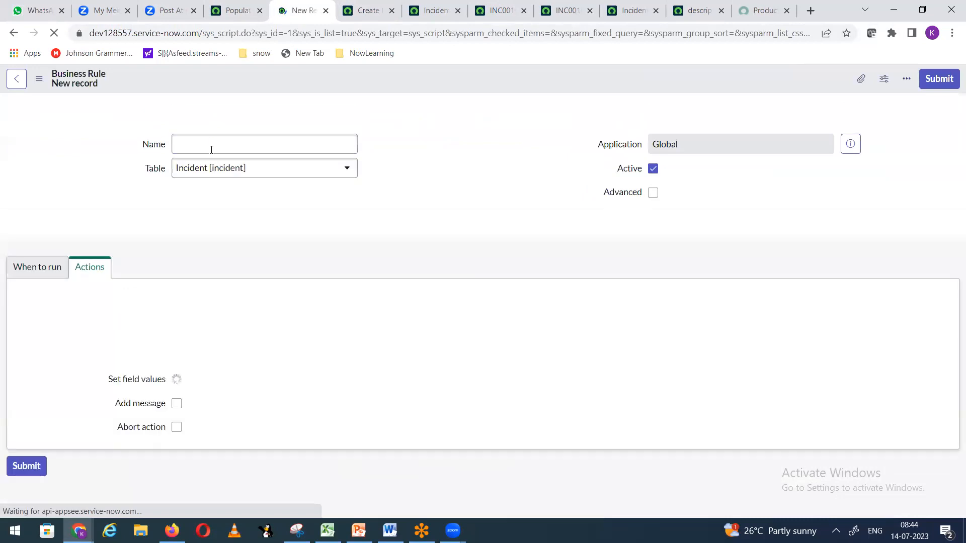
Step: Name the business rule RestrictUsersWith ITILAdminToCreate
text(Rest)
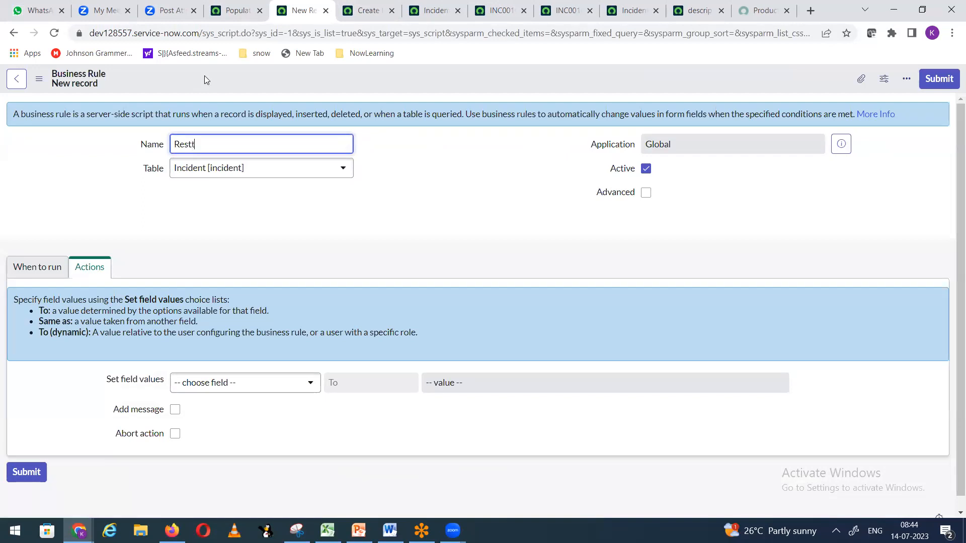
text( rict)
text(used)
key(BackSpace)
key(BackSpace)
key(BackSpace)
key(BackSpace)
text(Users)
key(BackSpace)
key(BackSpace)
key(BackSpace)
key(BackSpace)
key(BackSpace)
key(BackSpace)
text(user)
key(BackSpace)
key(BackSpace)
key(BackSpace)
key(BackSpace)
text(Userrs)
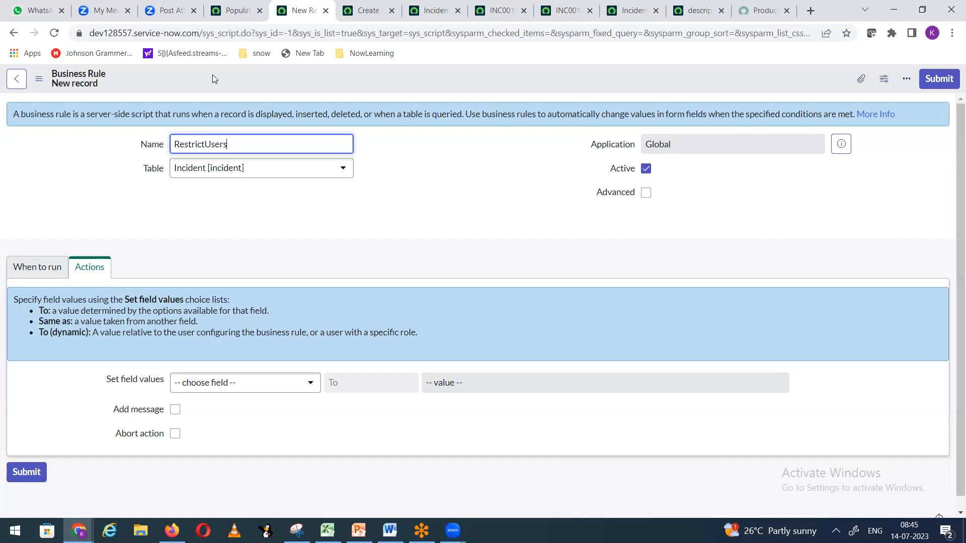
text(To)
key(BackSpace)
key(BackSpace)
text(To)
text(Create)
text(in)
key(BackSpace)
key(BackSpace)
text(Incident (Non)
key(BackSpace)
key(BackSpace)
key(BackSpace)
key(BackSpace)
key(BackSpace)
key(BackSpace)
key(BackSpace)
key(BackSpace)
key(BackSpace)
key(BackSpace)
key(BackSpace)
key(BackSpace)
key(BackSpace)
key(BackSpace)
key(BackSpace)
key(BackSpace)
key(BackSpace)
key(BackSpace)
text(With ITILAdminTocreate)
key(BackSpace)
key(BackSpace)
key(BackSpace)
key(BackSpace)
key(BackSpace)
key(BackSpace)
text(Create)
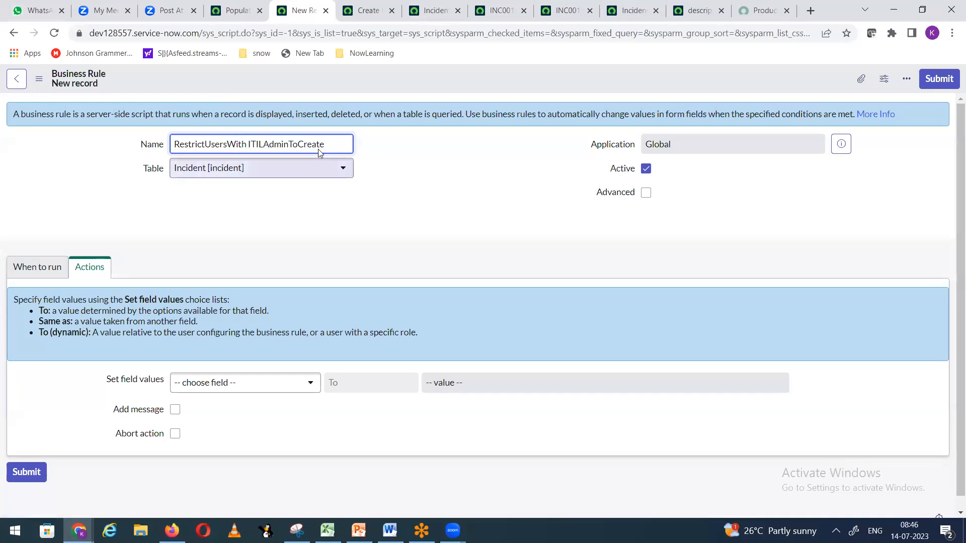
Step: Run the rule on Insert for role itil_admin and make it abort the action
click(50, 268)
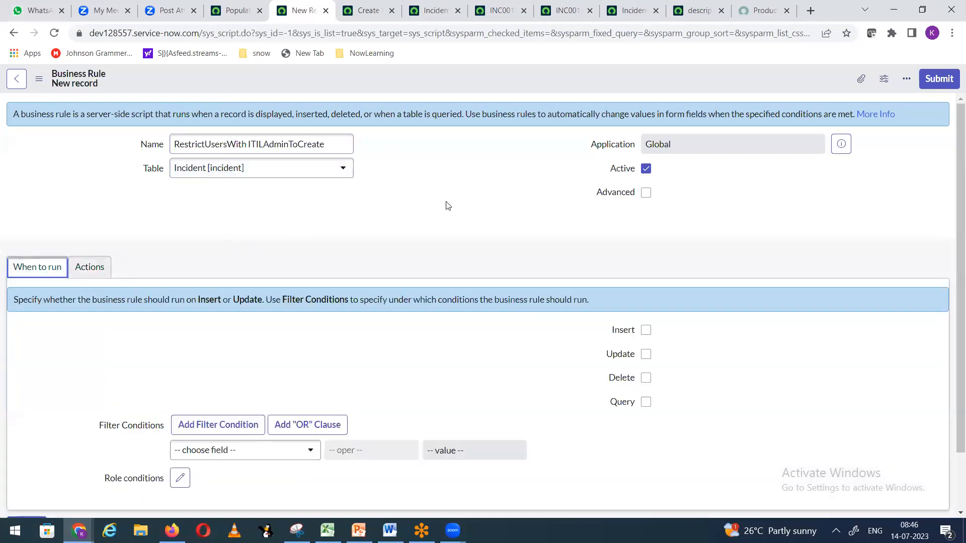
scroll(446, 205, down, 2)
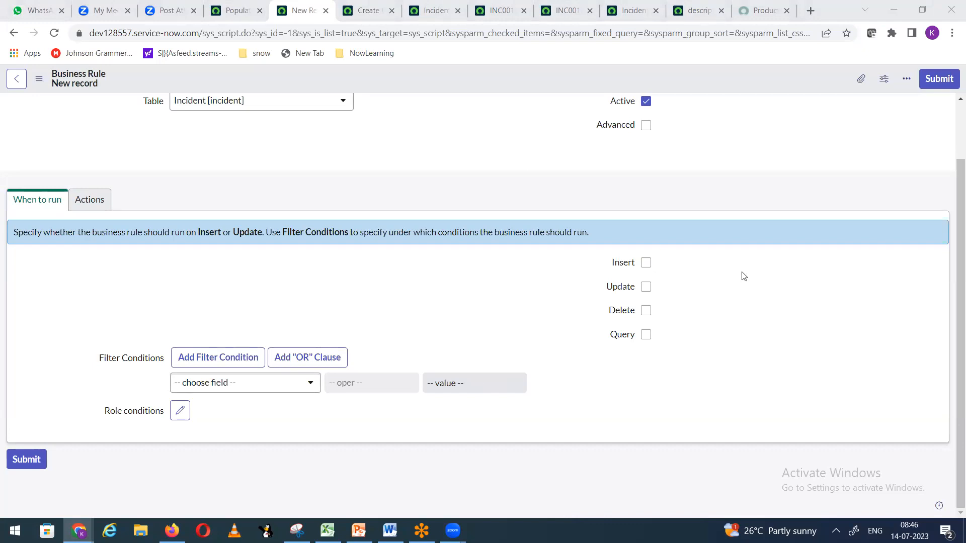
click(646, 263)
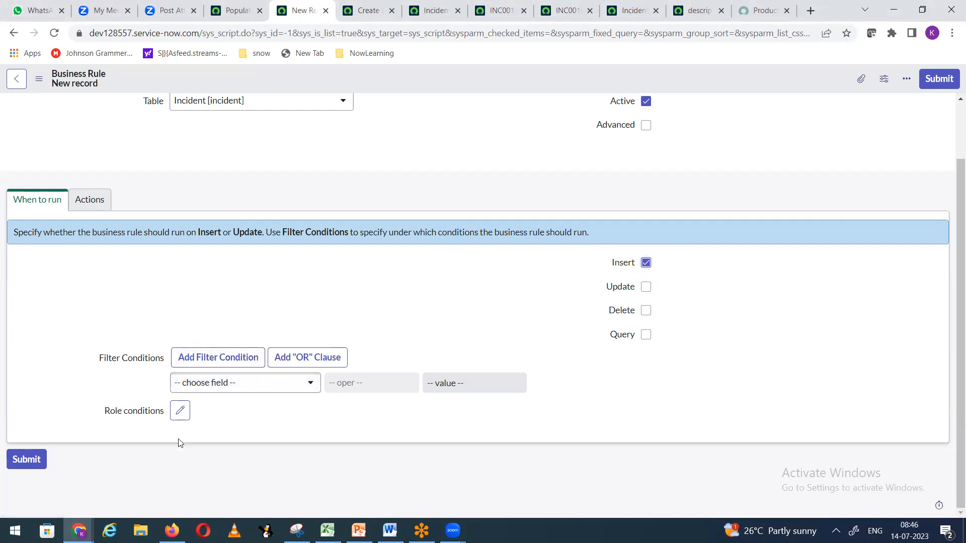
click(180, 411)
click(337, 212)
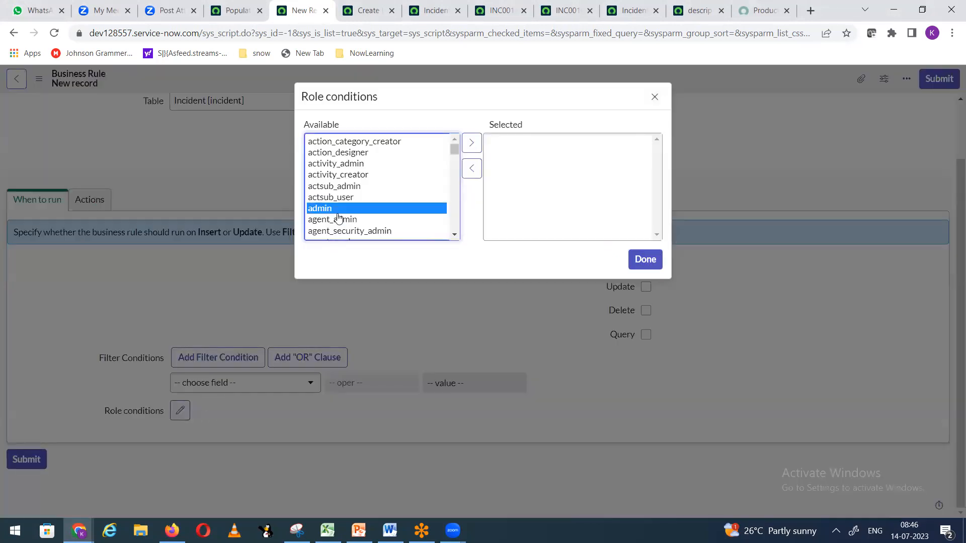
text(itil)
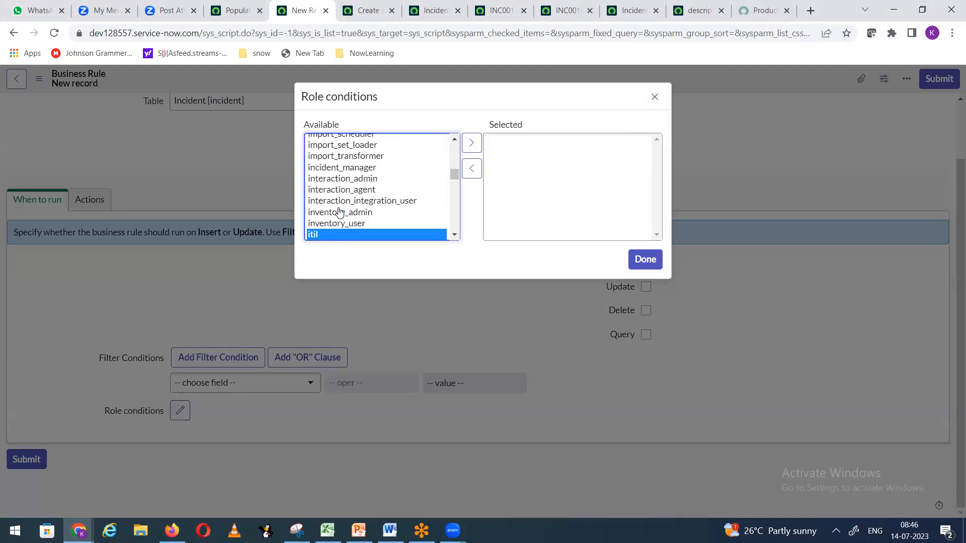
key(Down)
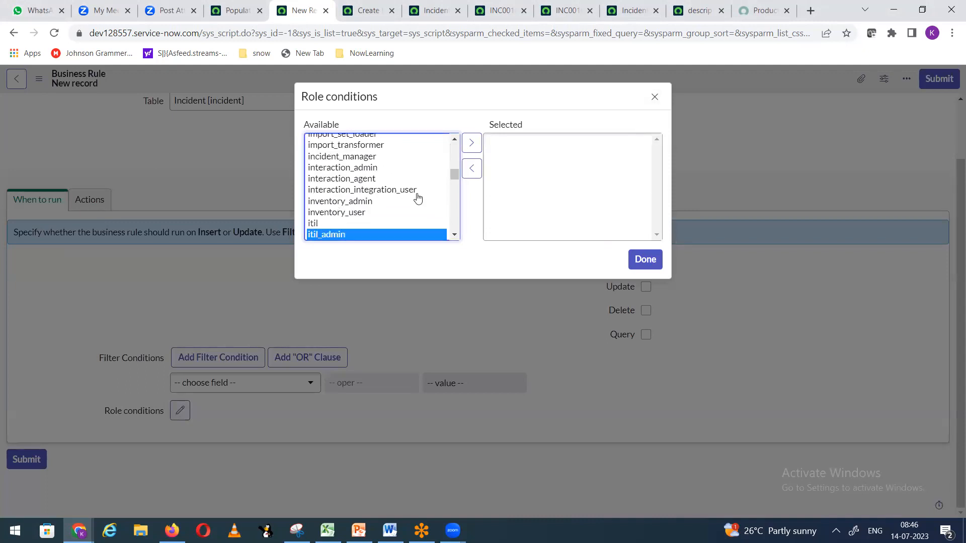
click(471, 143)
click(641, 262)
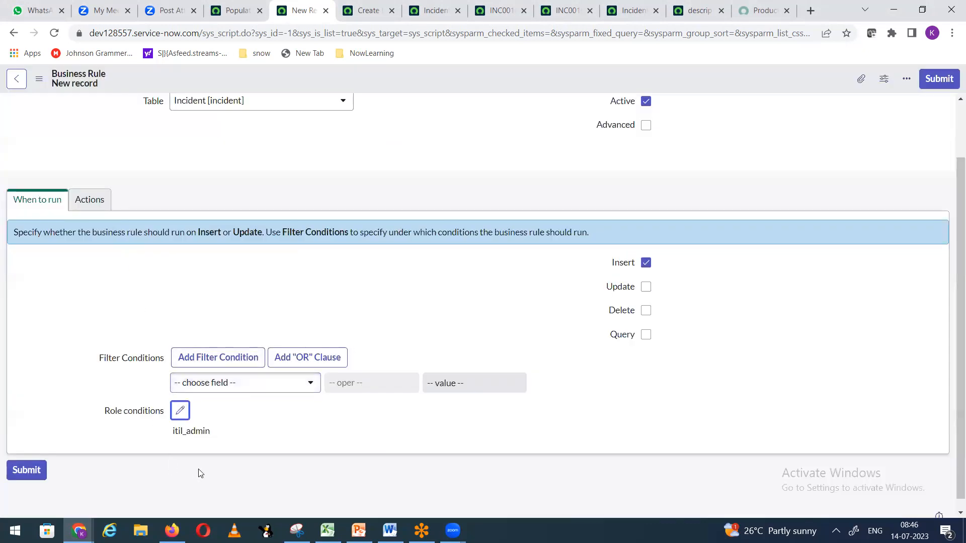
click(86, 206)
click(176, 421)
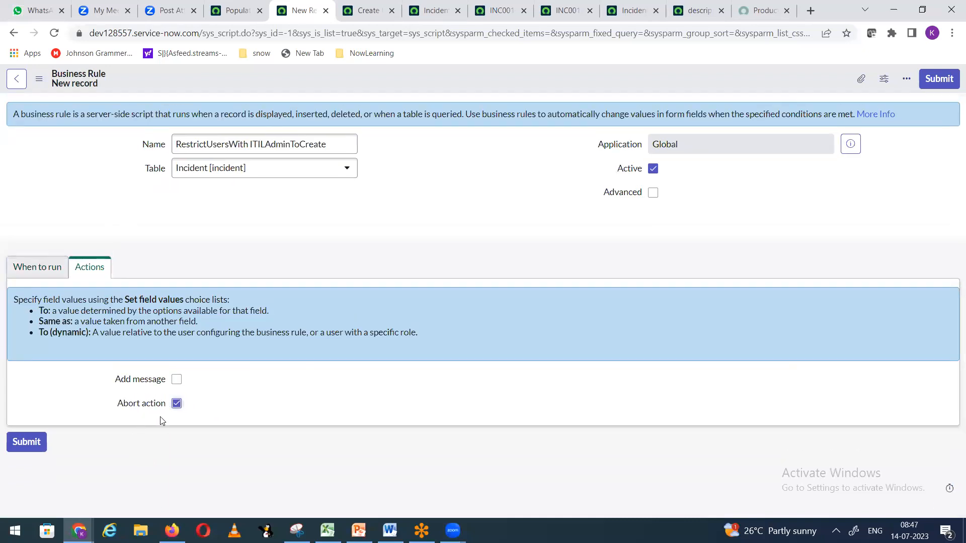
Step: Add the message 'As you have itil_admin' to the rule and save it
click(176, 379)
scroll(274, 390, down, 3)
click(279, 348)
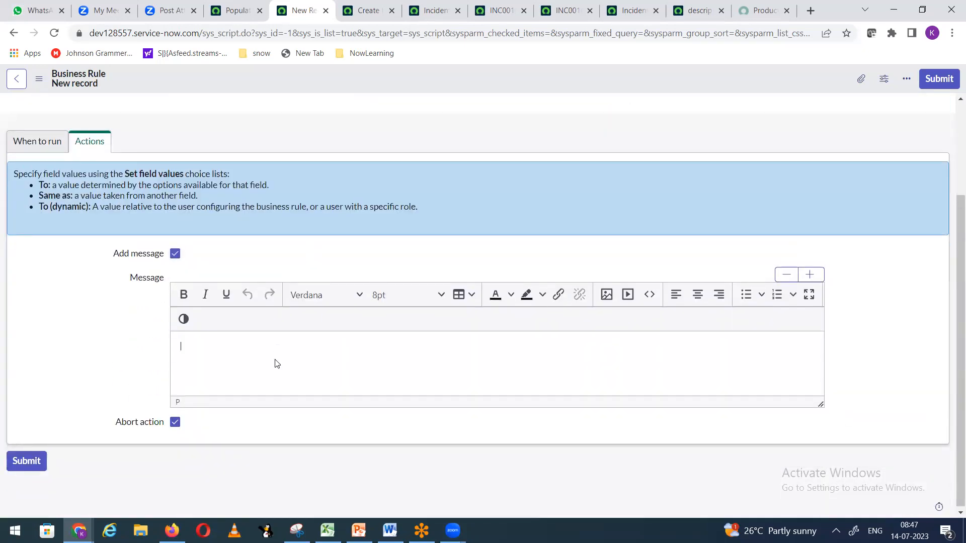
text(As you have itil_admin role, you are not allowed to create incident.)
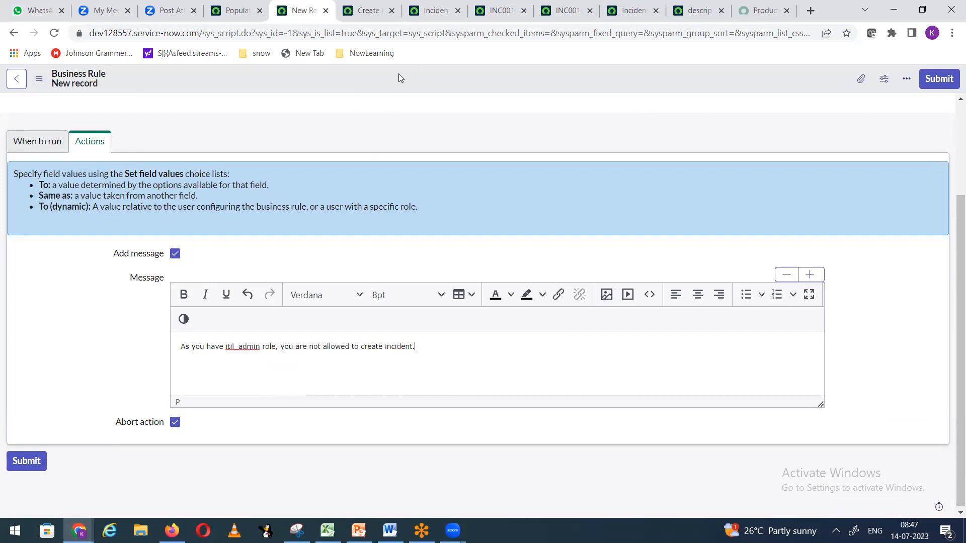
right_click(398, 77)
click(417, 82)
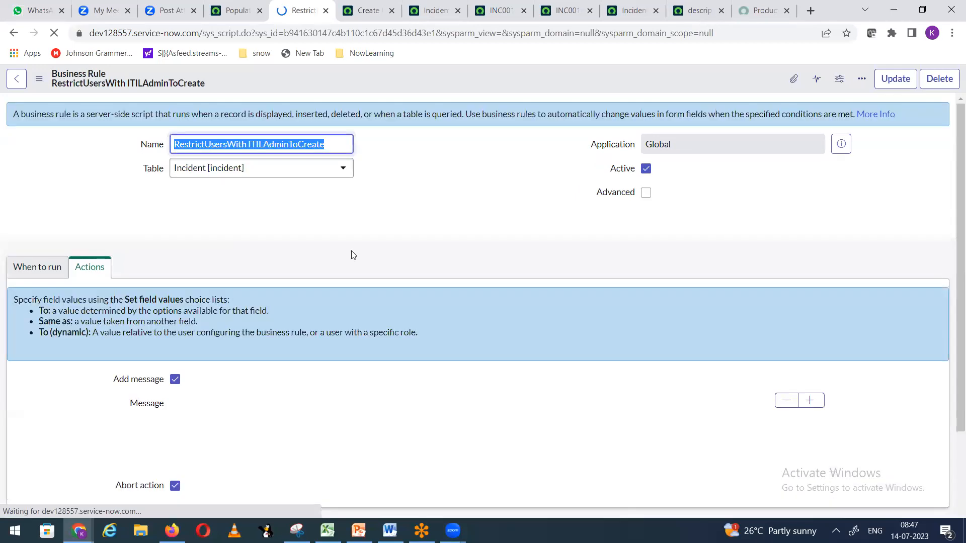
Step: Back on the other business rule page, filter the navigator with 'user ad'
click(172, 529)
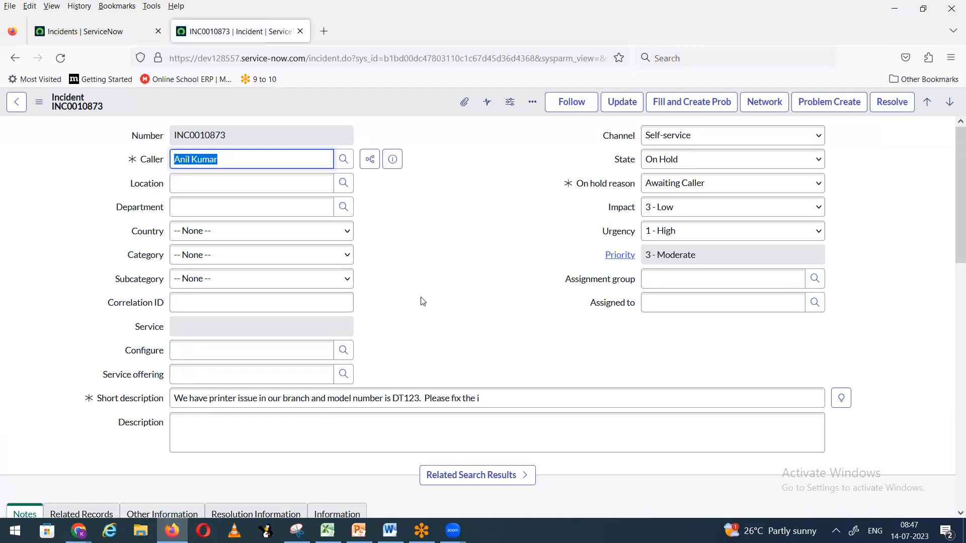
click(894, 9)
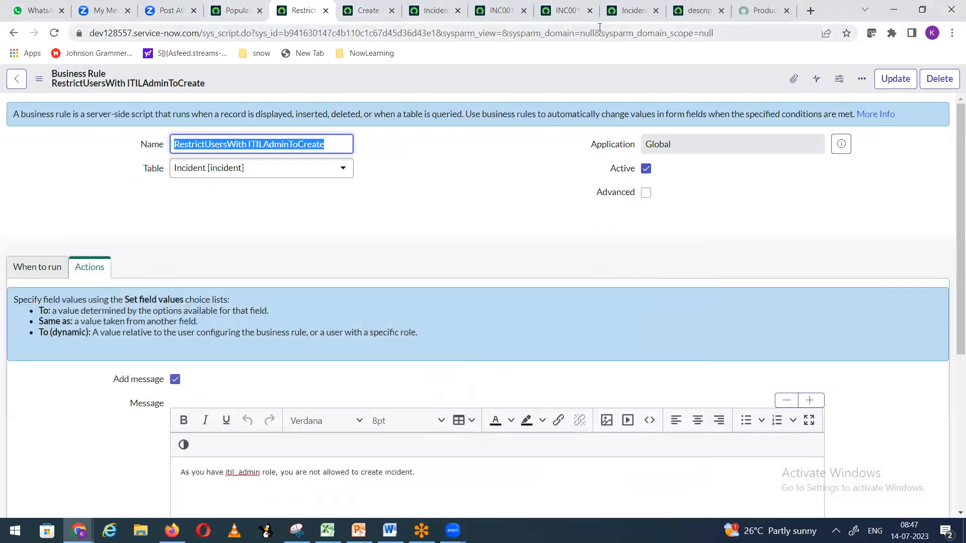
click(231, 11)
click(56, 115)
key(ctrl+a)
text(user ad)
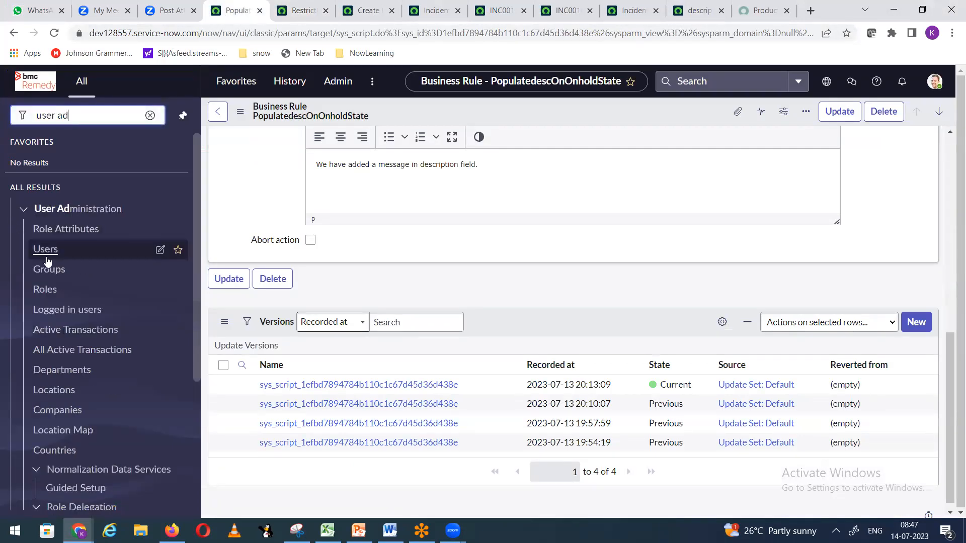
Step: Search the users list by User ID and open the demo user's record
click(45, 250)
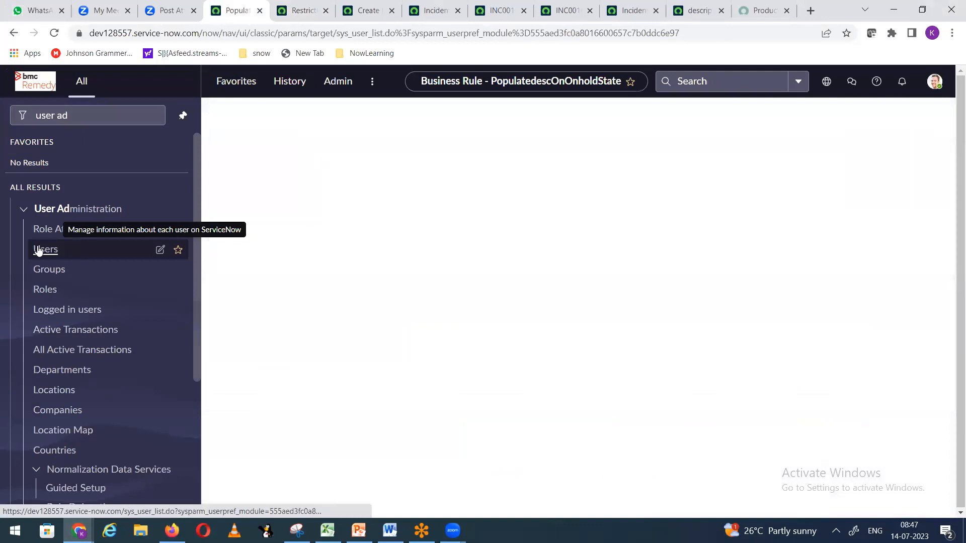
click(284, 177)
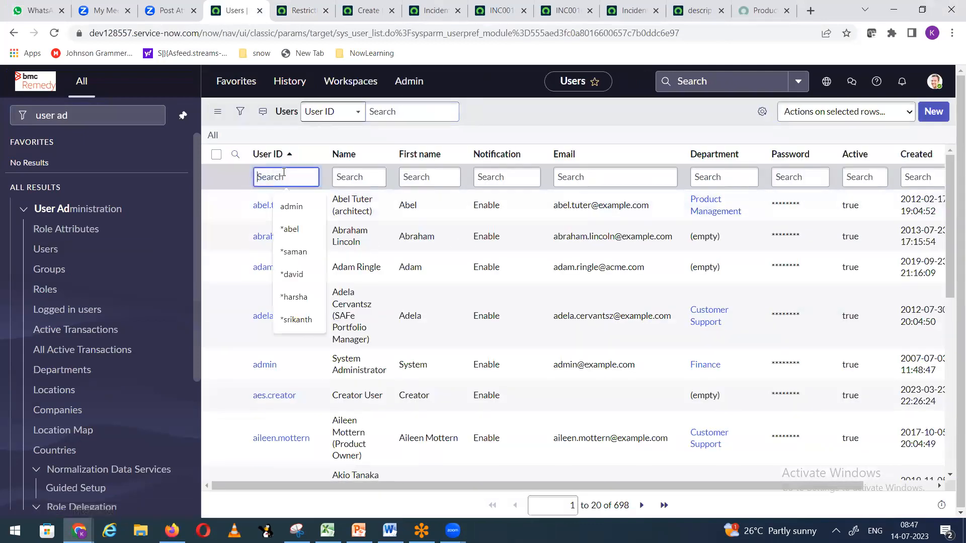
text(david.loo)
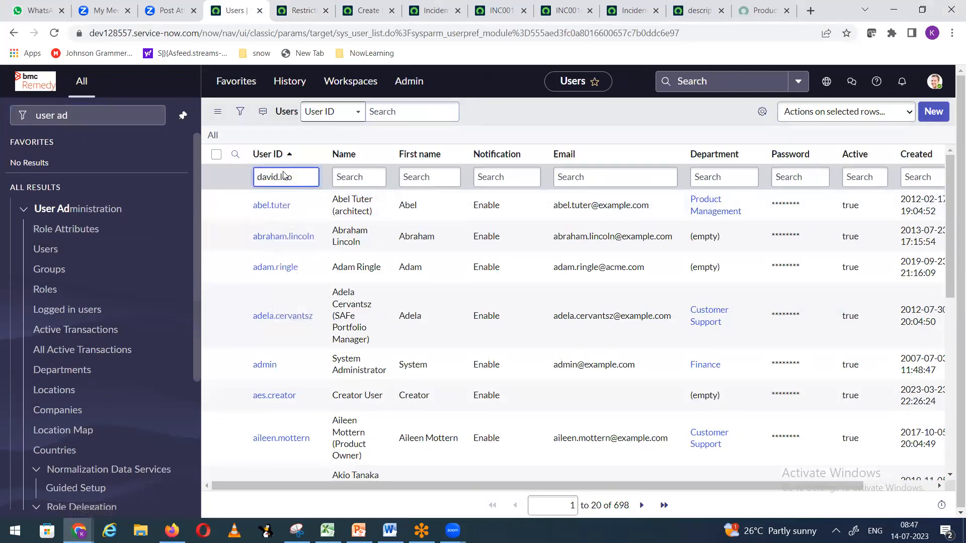
key(Return)
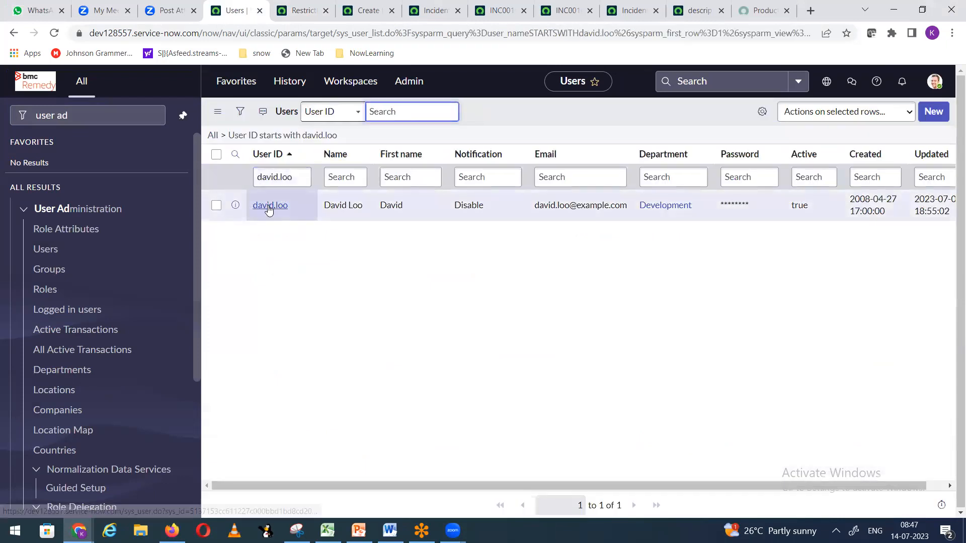
click(270, 207)
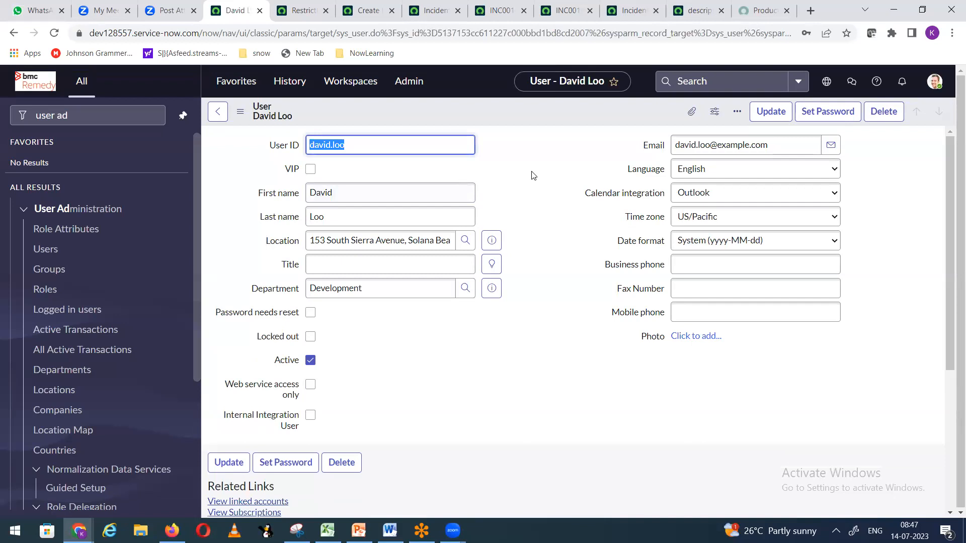
Step: Add the itil_admin role to the user's Roles list, save, and dismiss the role-added messages
scroll(508, 211, down, 5)
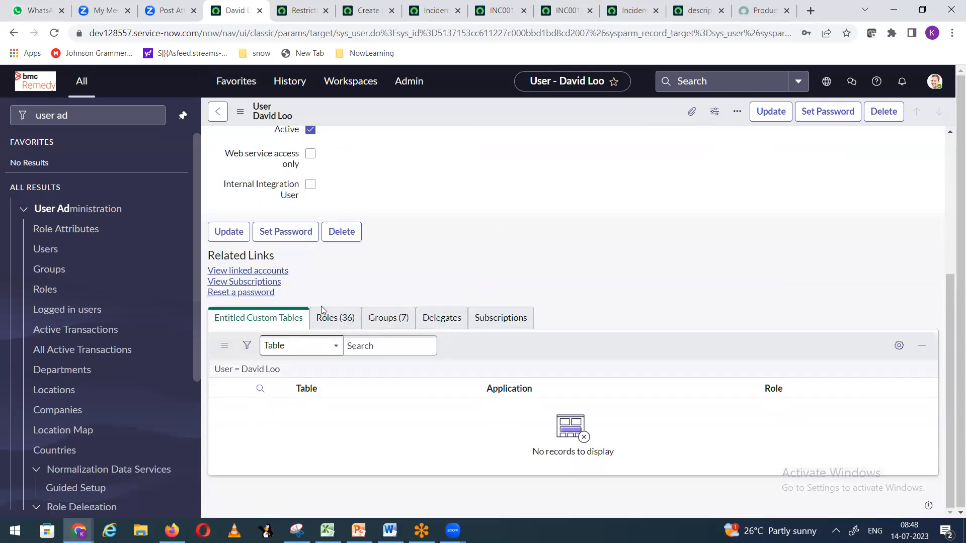
click(334, 318)
scroll(942, 272, down, 3)
click(914, 221)
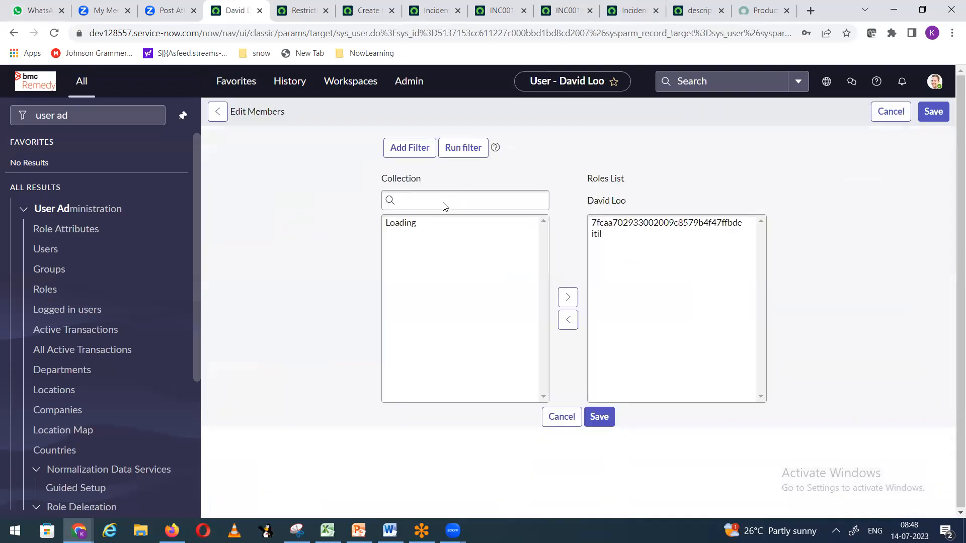
click(436, 255)
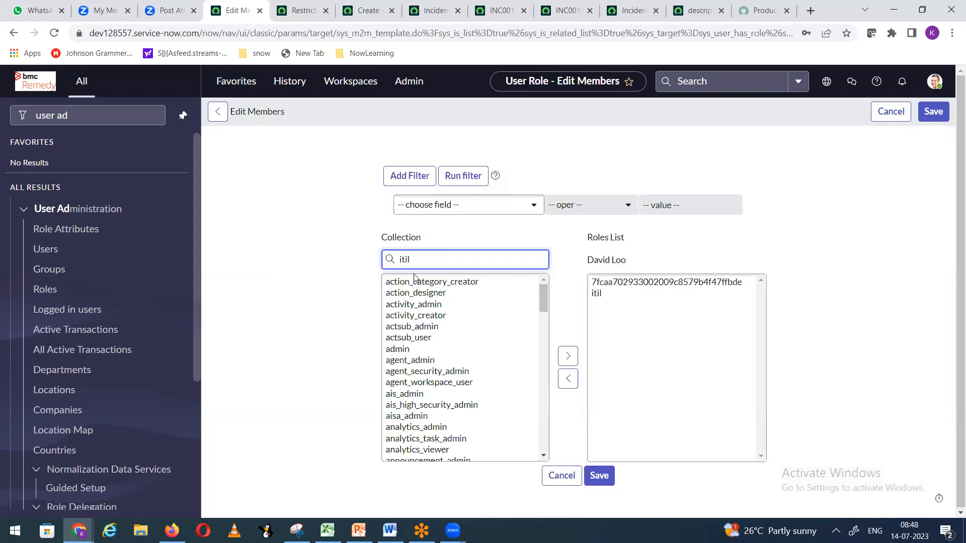
click(425, 283)
click(568, 356)
click(591, 472)
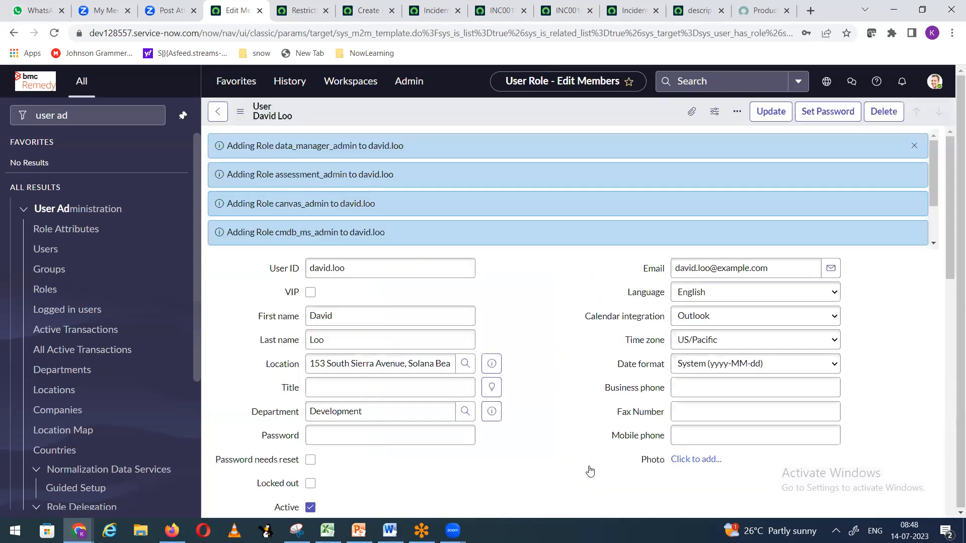
click(914, 146)
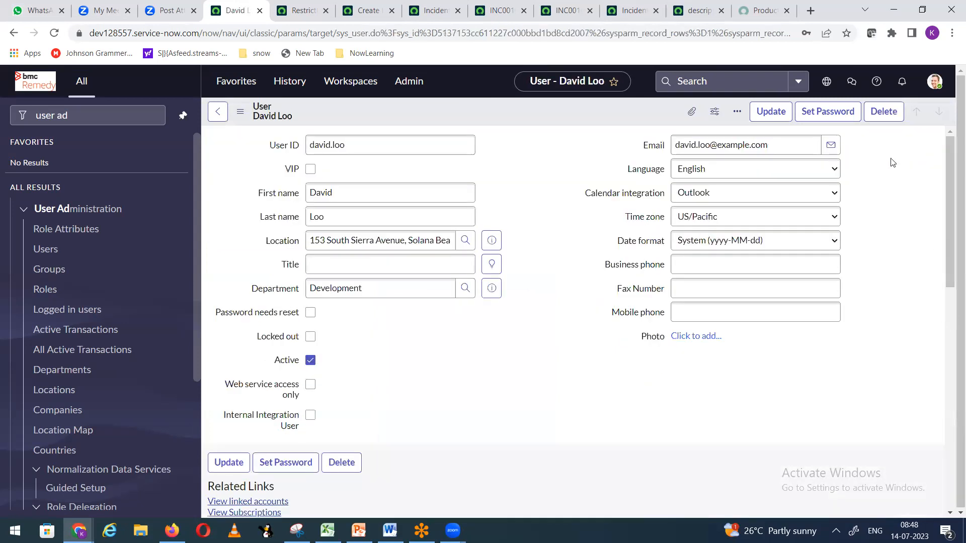
click(301, 10)
Step: Open a new incident form in a new tab from the incidents list
click(235, 11)
drag(71, 115, 3, 121)
text(incident)
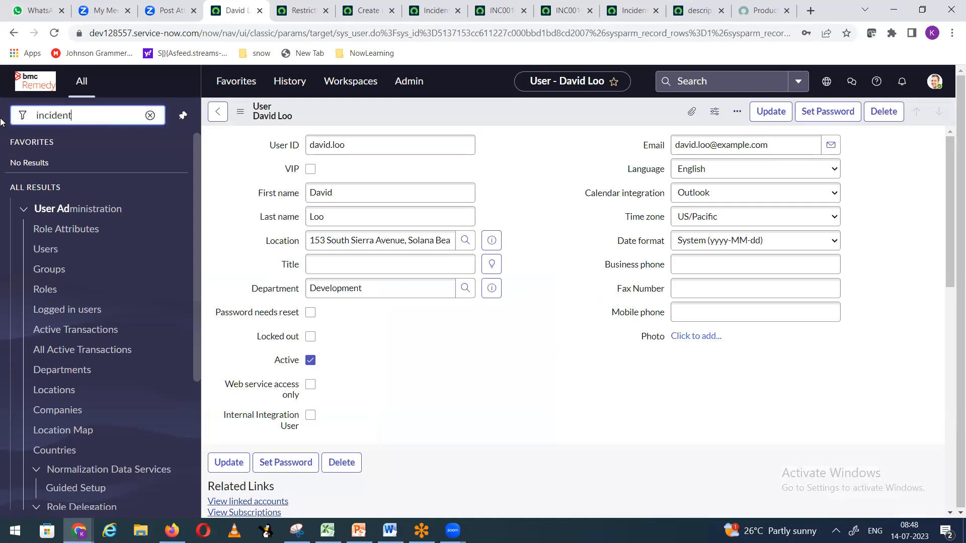
click(172, 530)
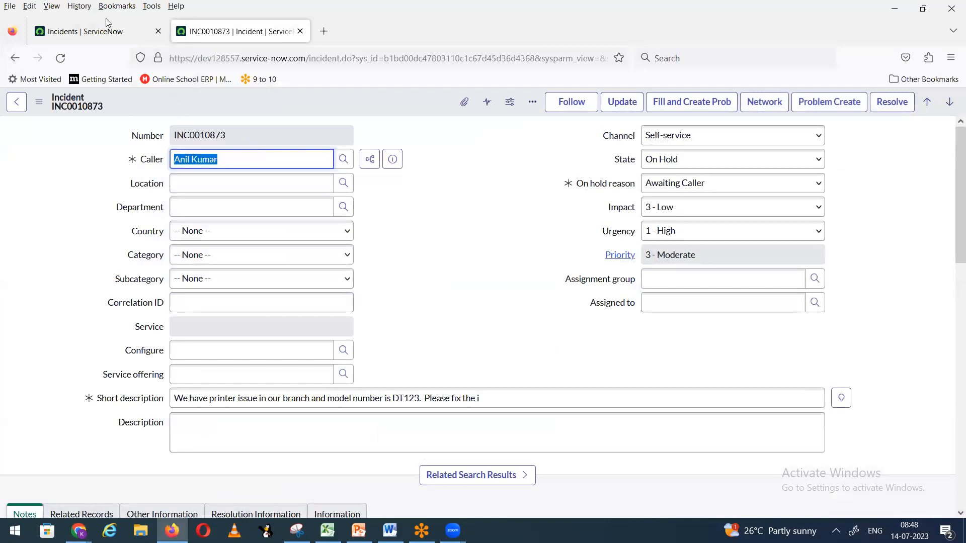
click(85, 32)
right_click(73, 357)
click(100, 366)
click(216, 34)
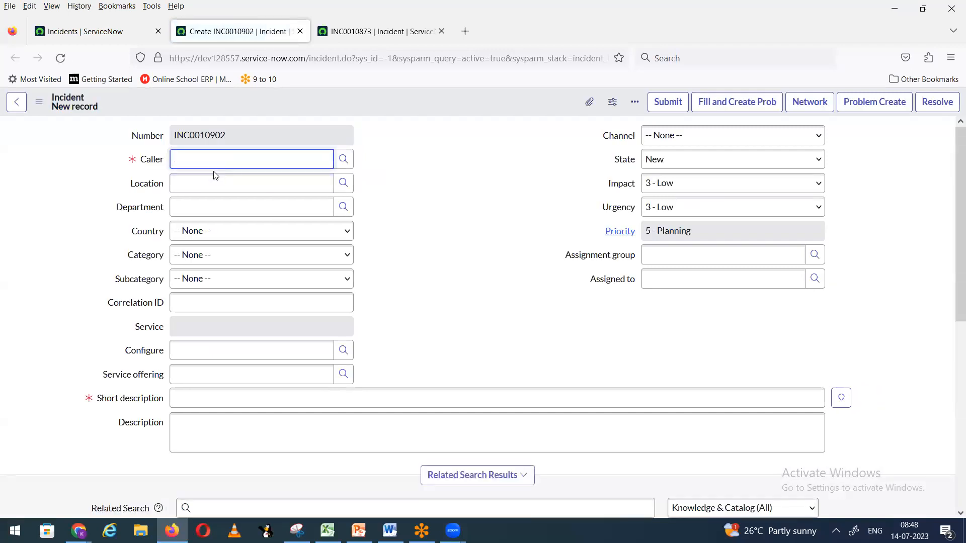
Step: Set the caller and short description 'test', save, and acknowledge both name alerts
text(abel)
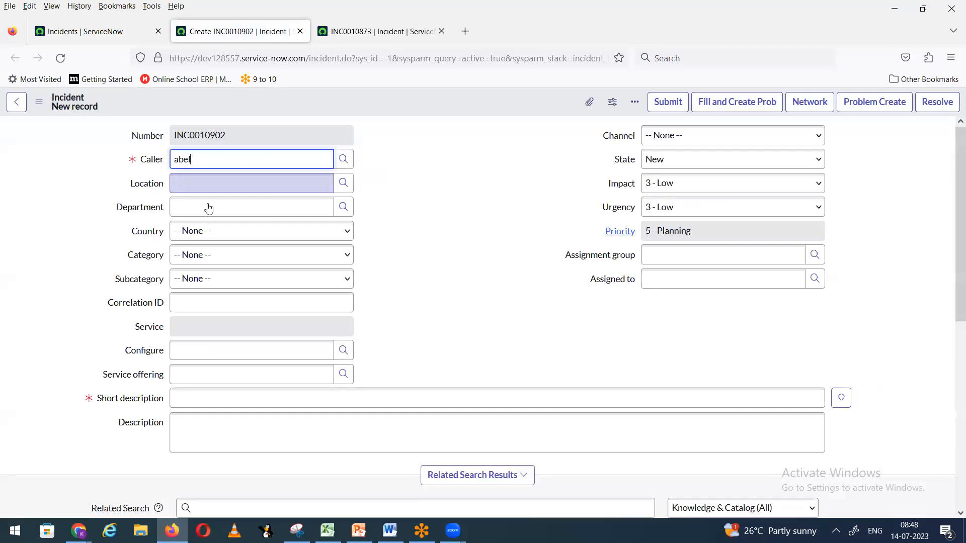
click(210, 194)
click(252, 394)
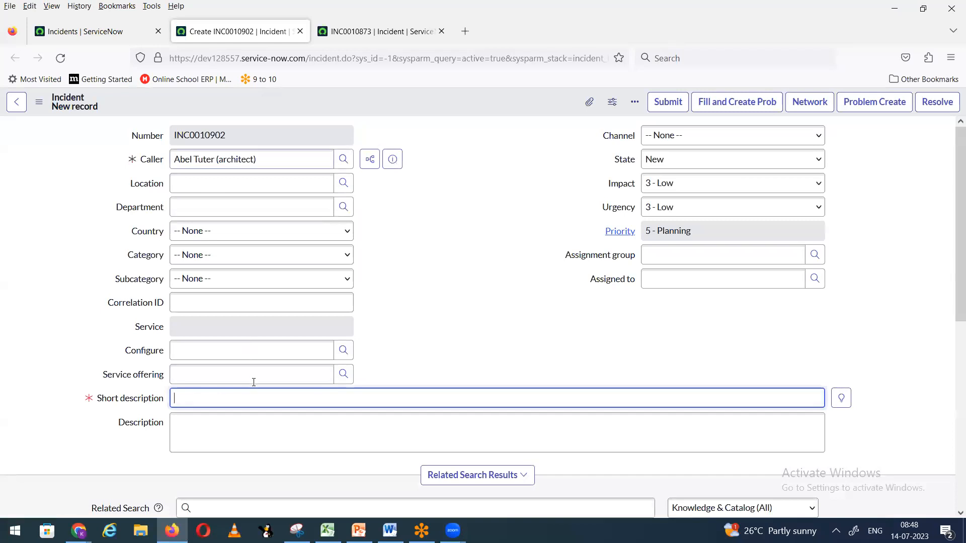
text(st)
drag(259, 407, 101, 401)
text(test)
click(560, 211)
right_click(448, 100)
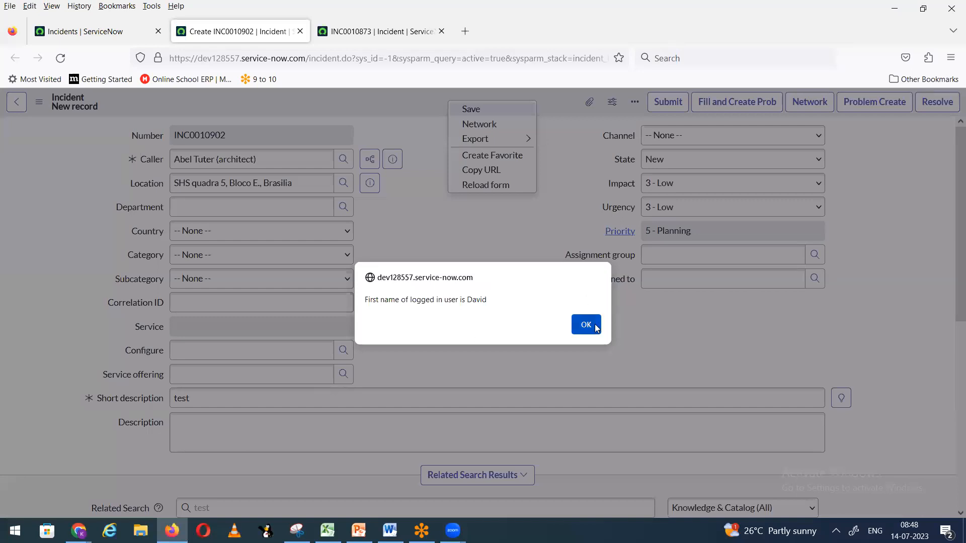
click(591, 324)
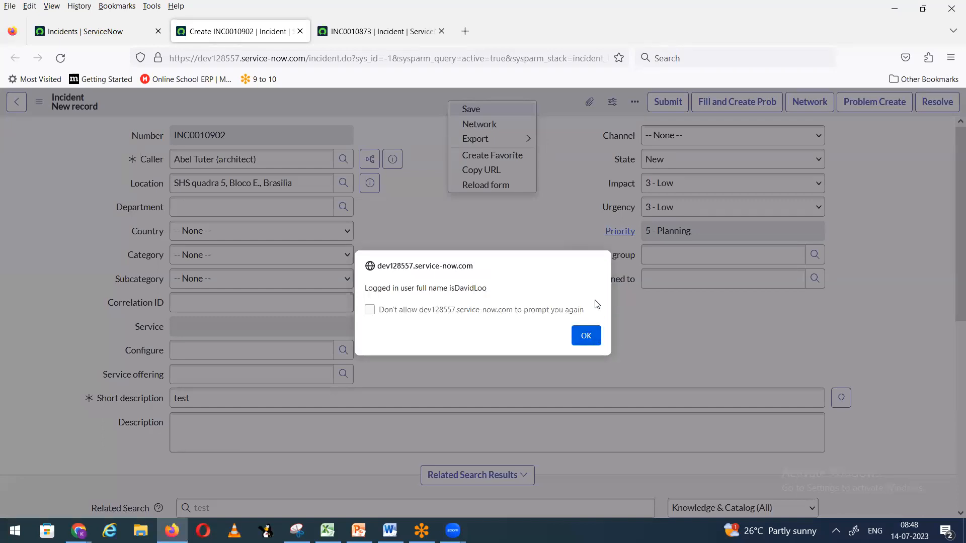
click(585, 340)
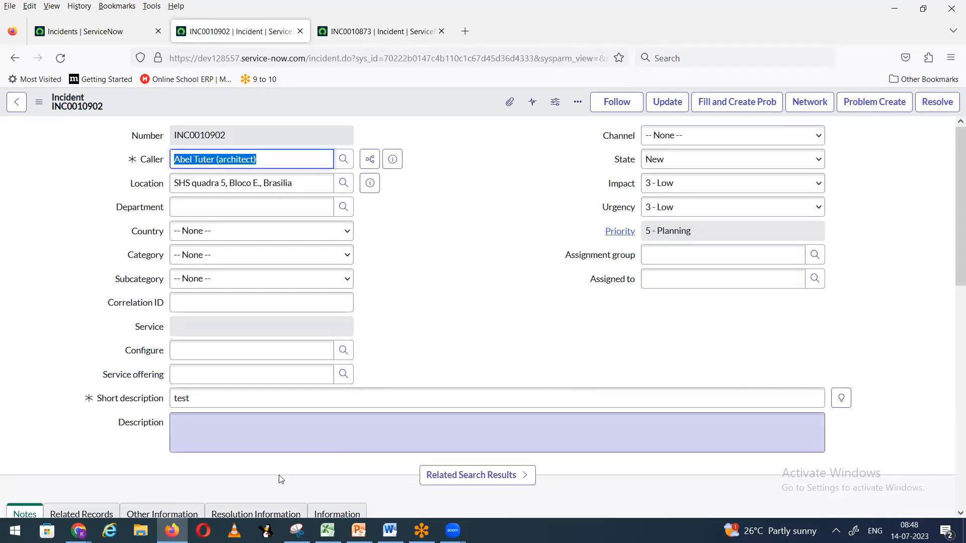
click(78, 531)
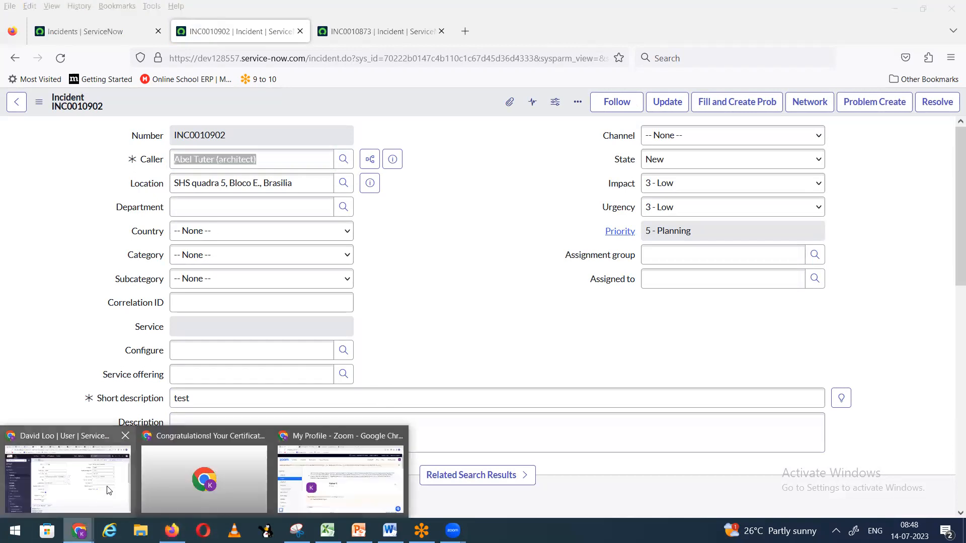
click(84, 487)
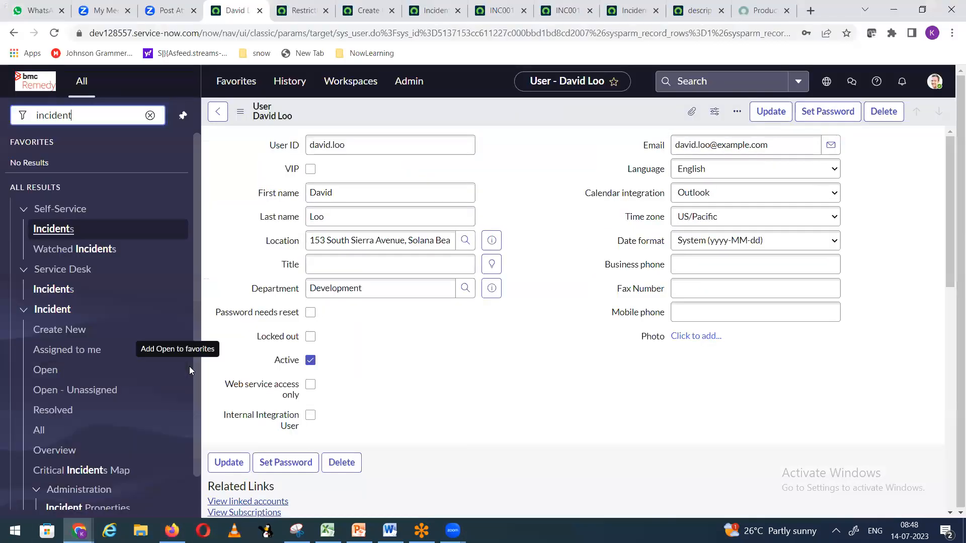
scroll(402, 370, down, 6)
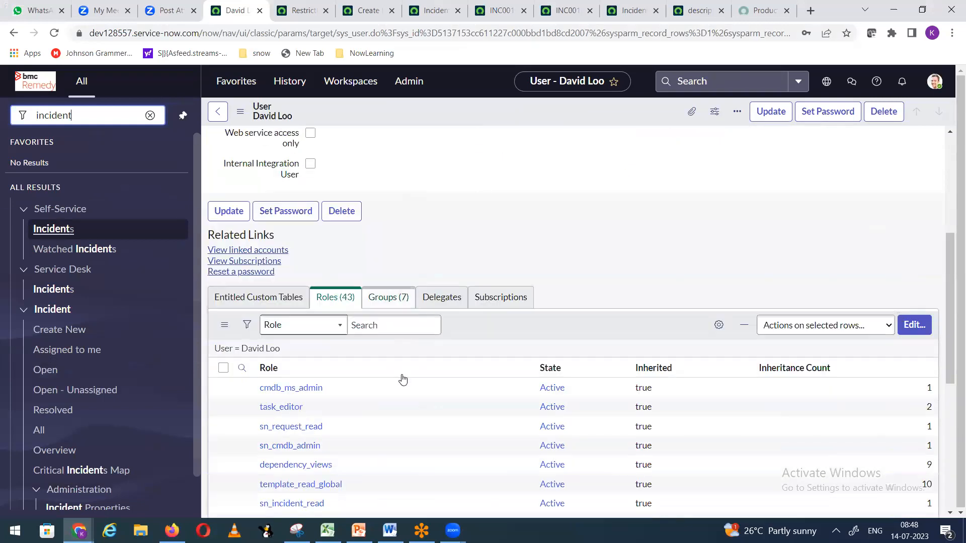
scroll(400, 374, up, 5)
scroll(400, 378, up, 3)
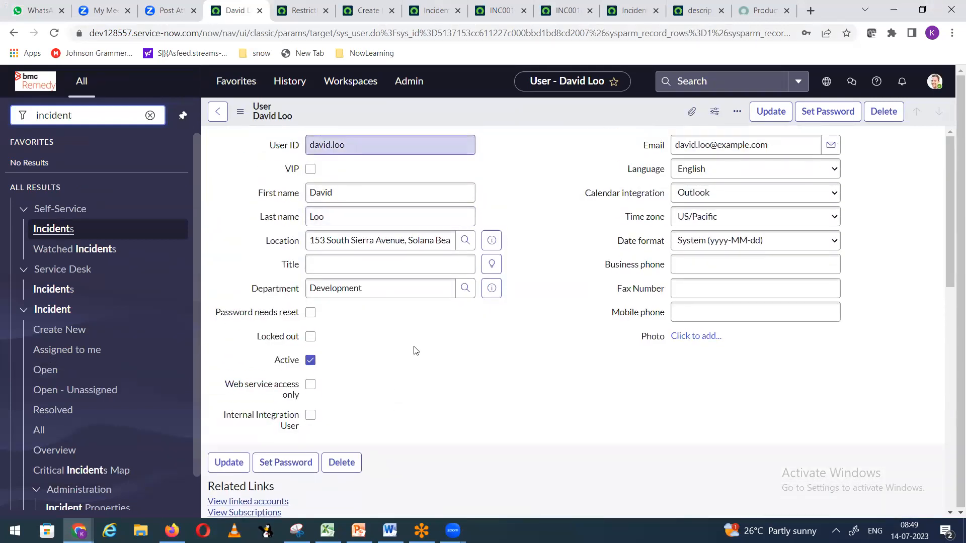
scroll(442, 403, down, 8)
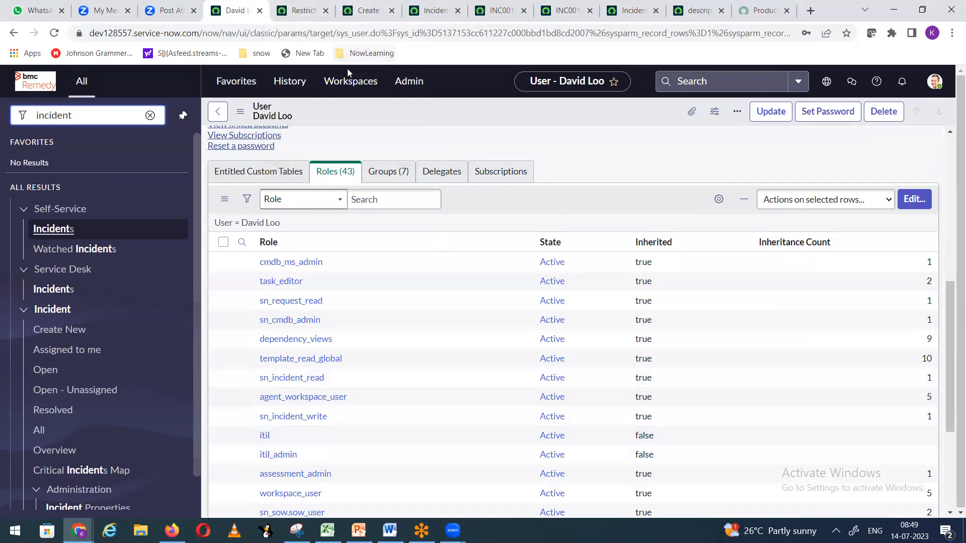
click(931, 96)
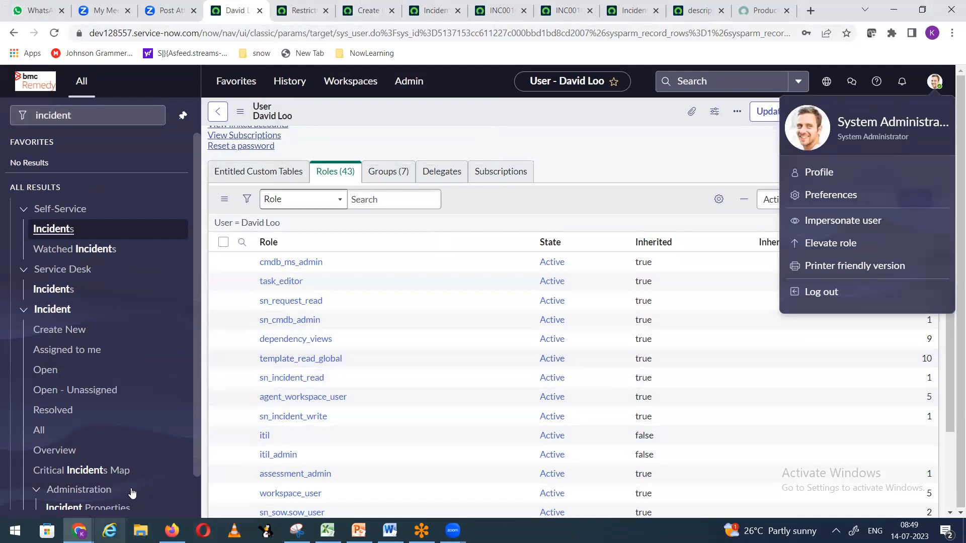
key(alt+Tab)
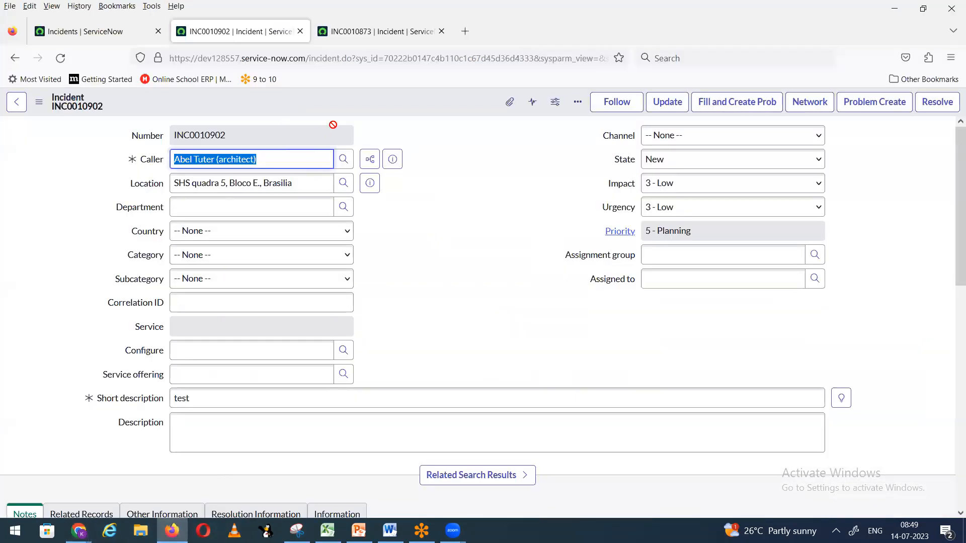
Step: Close the saved incident's tab, check the logged-in user, and start a new incident
click(299, 31)
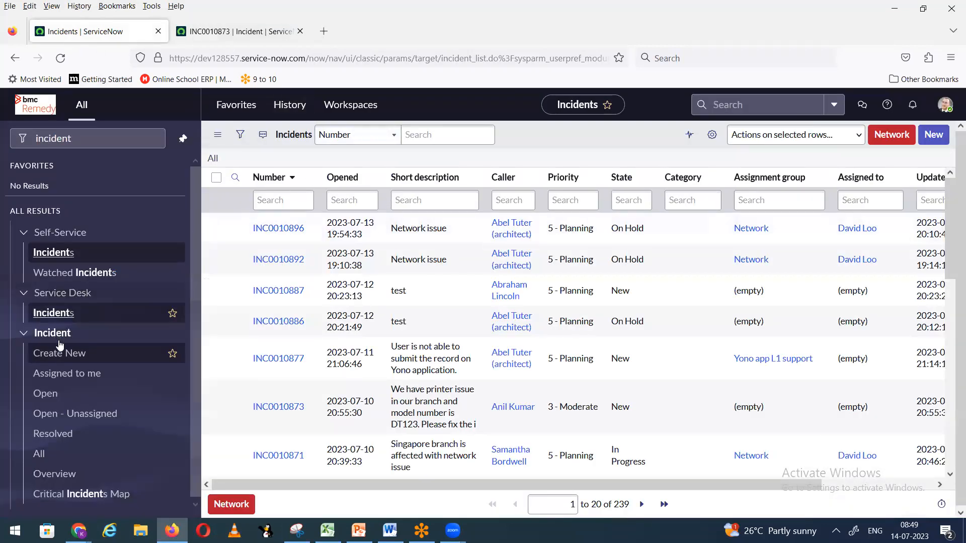
click(945, 104)
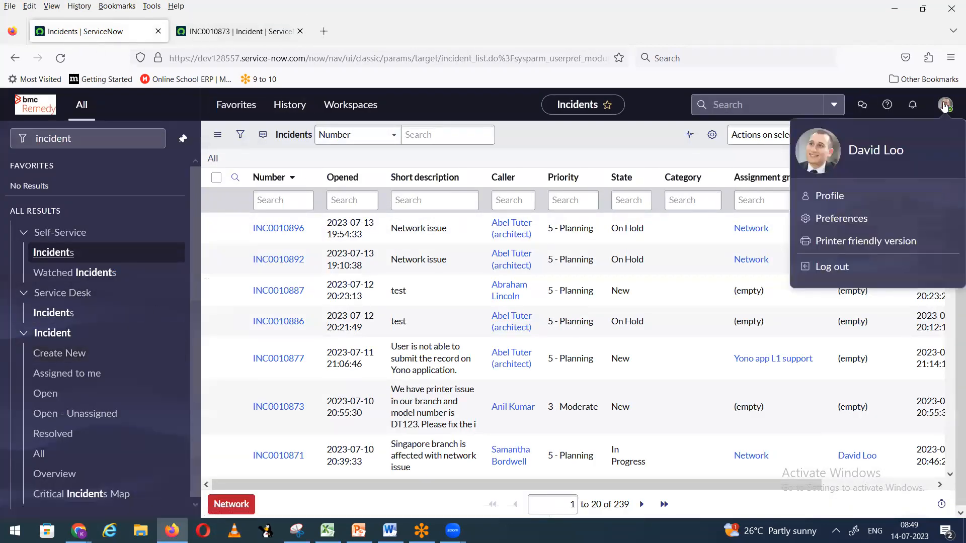
click(81, 354)
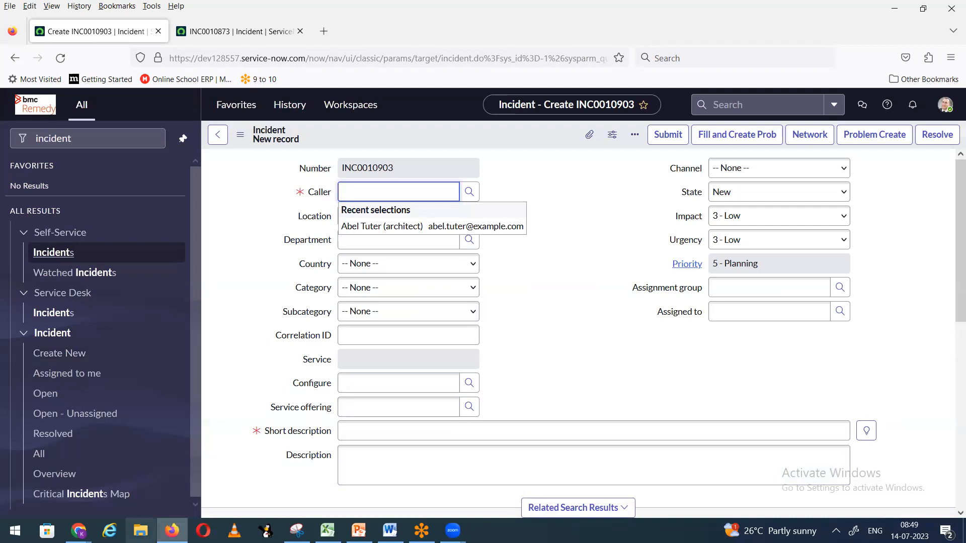
Step: Save the business rule in the other browser window
click(79, 530)
click(92, 472)
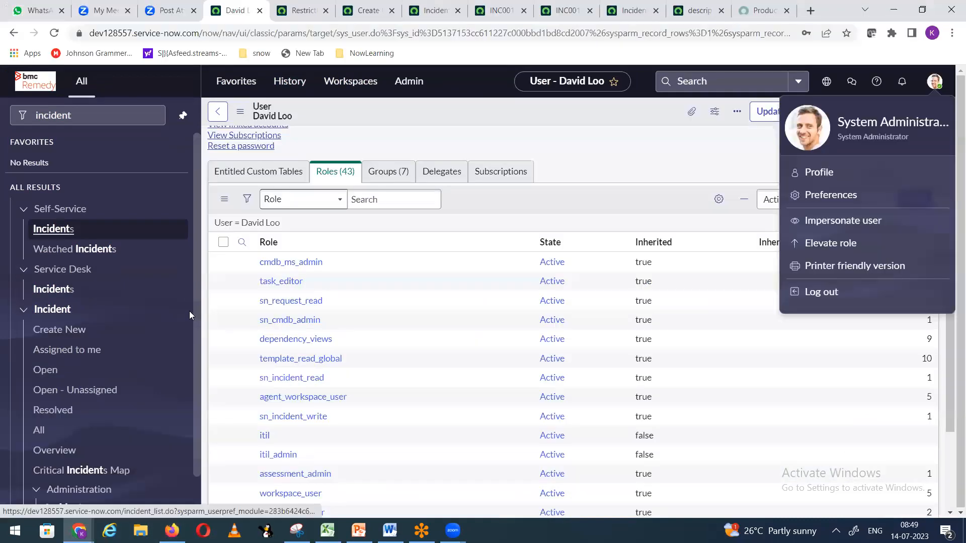
click(295, 6)
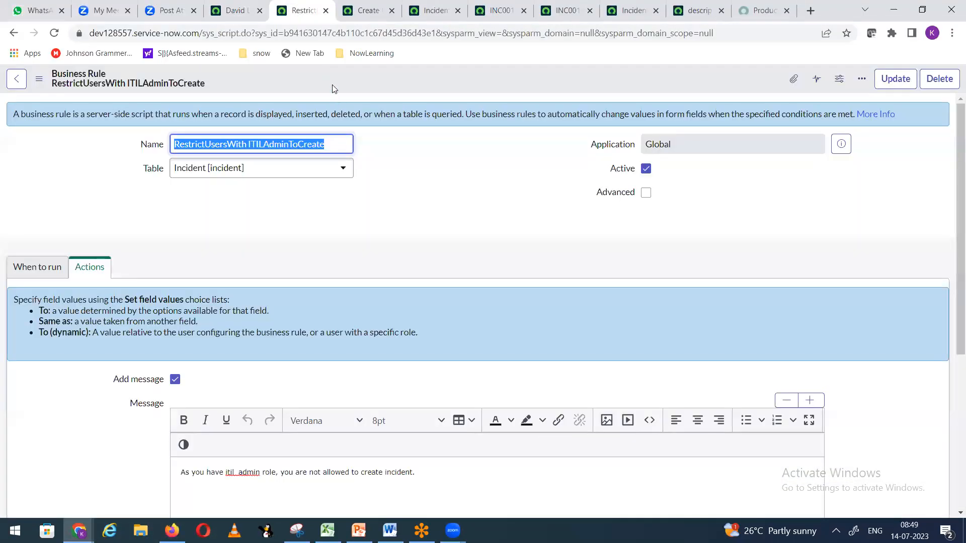
right_click(333, 73)
click(355, 82)
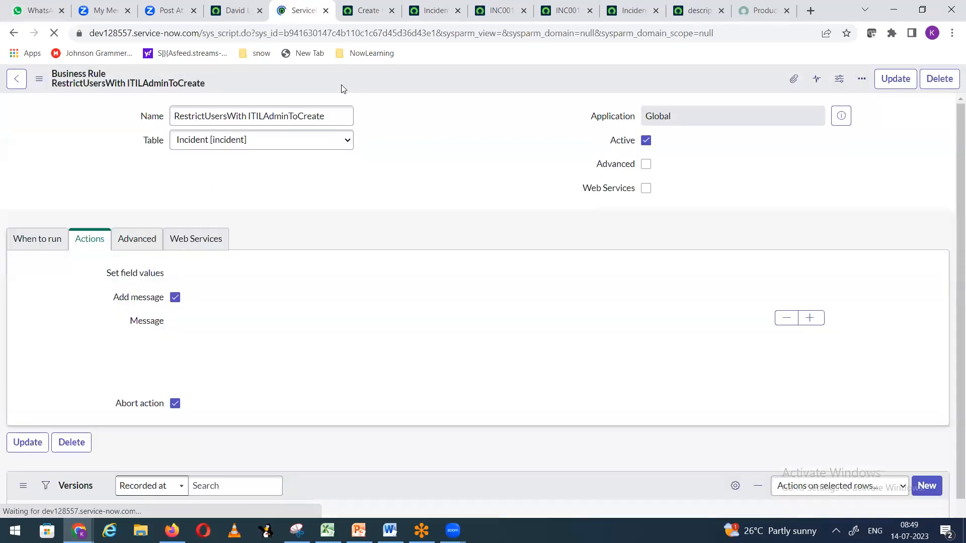
Step: Reload the new incident form in the other window
click(172, 531)
right_click(442, 138)
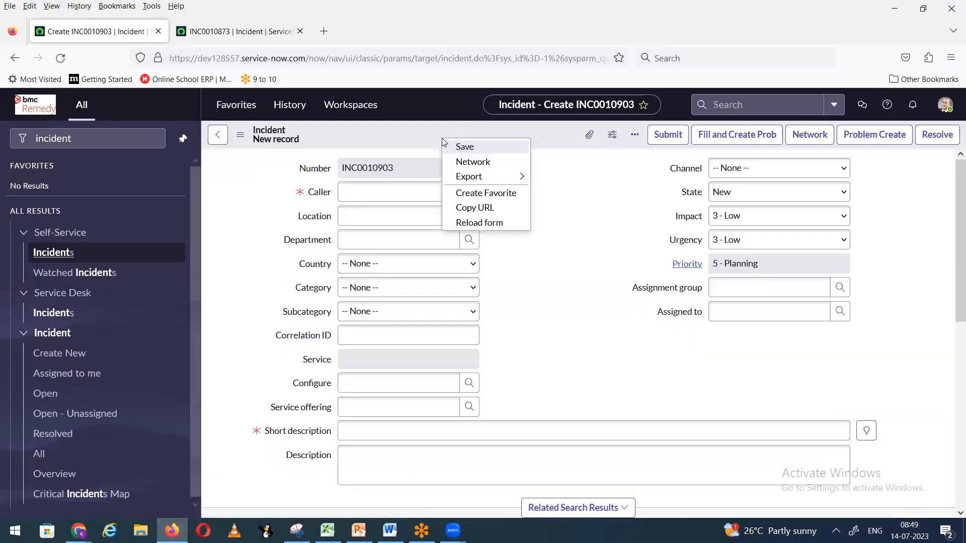
click(477, 226)
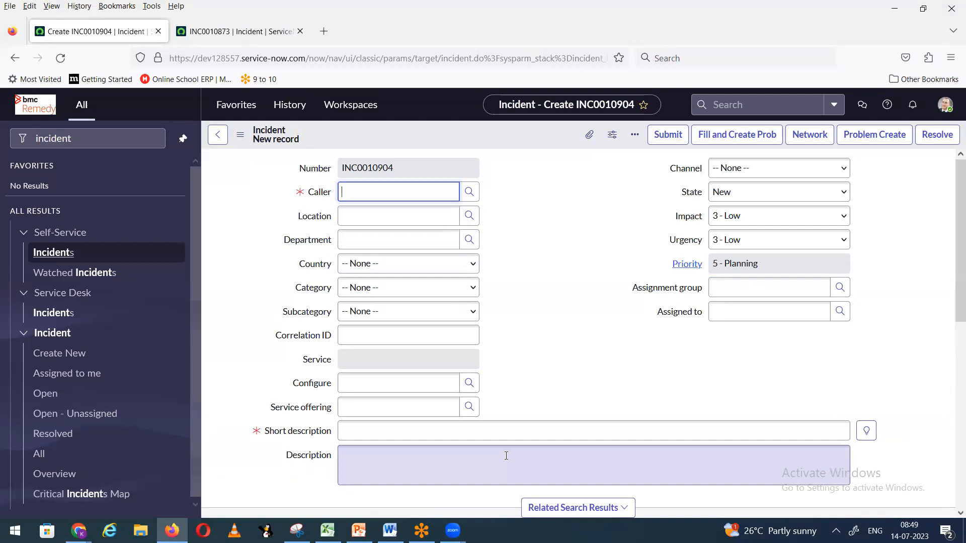
key(alt+Tab)
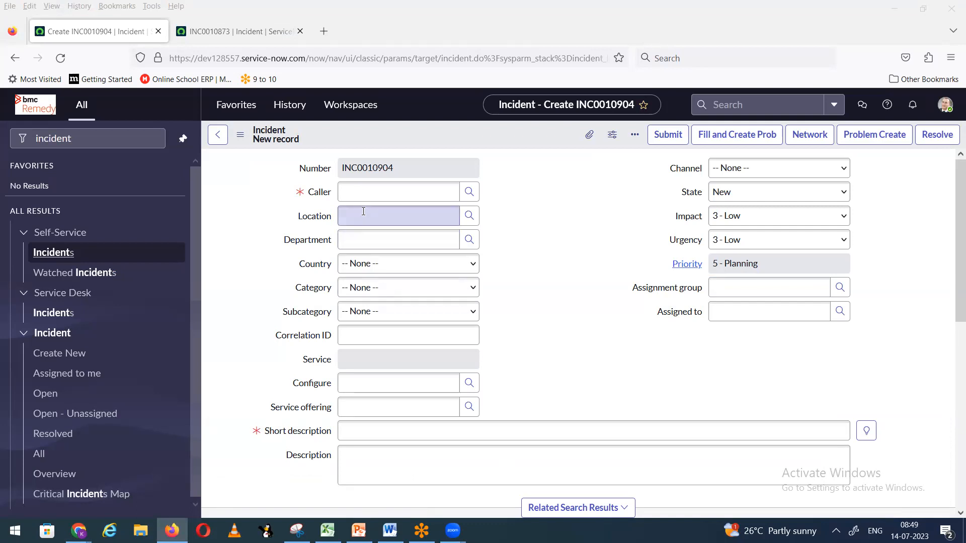
Step: Pick the caller, enter short description 'test', save, and dismiss both name alerts
click(365, 190)
text(abel)
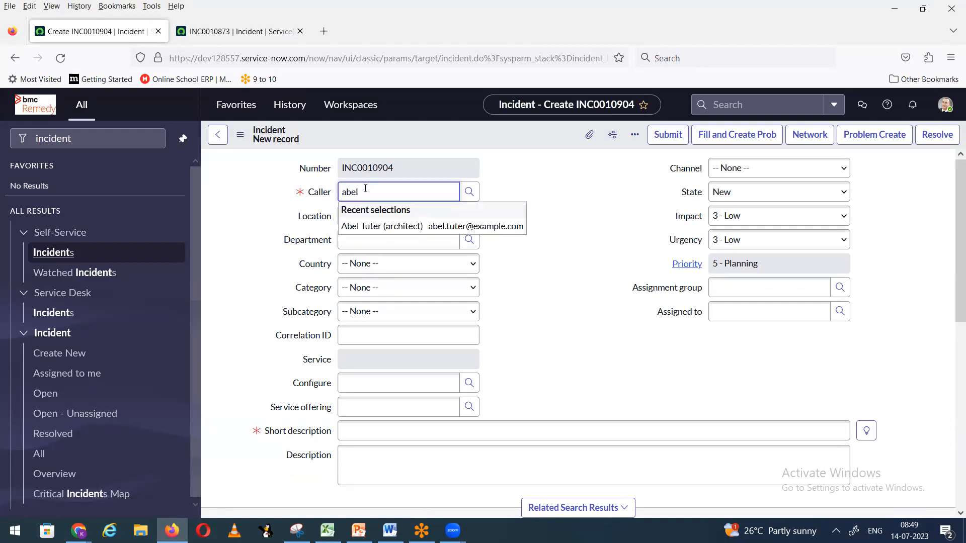
click(378, 226)
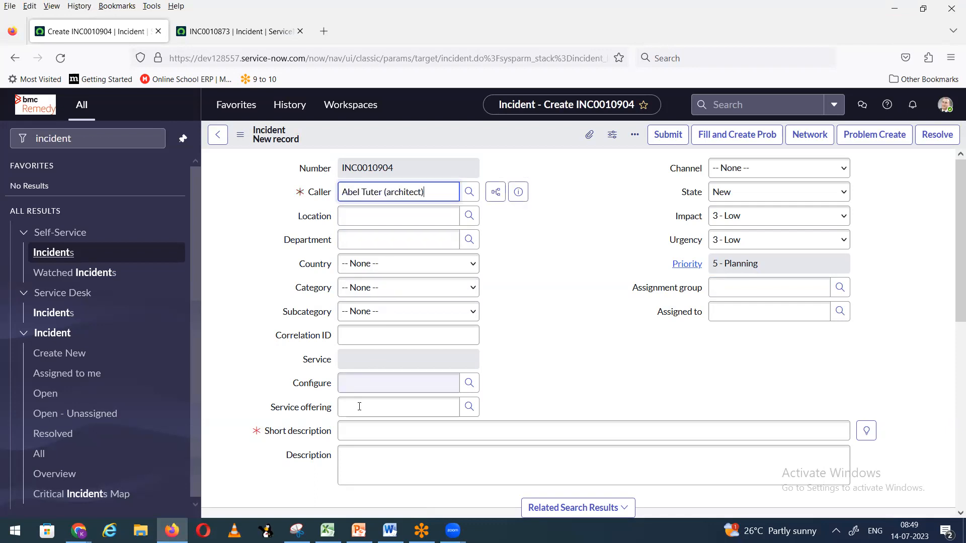
click(357, 434)
text(test)
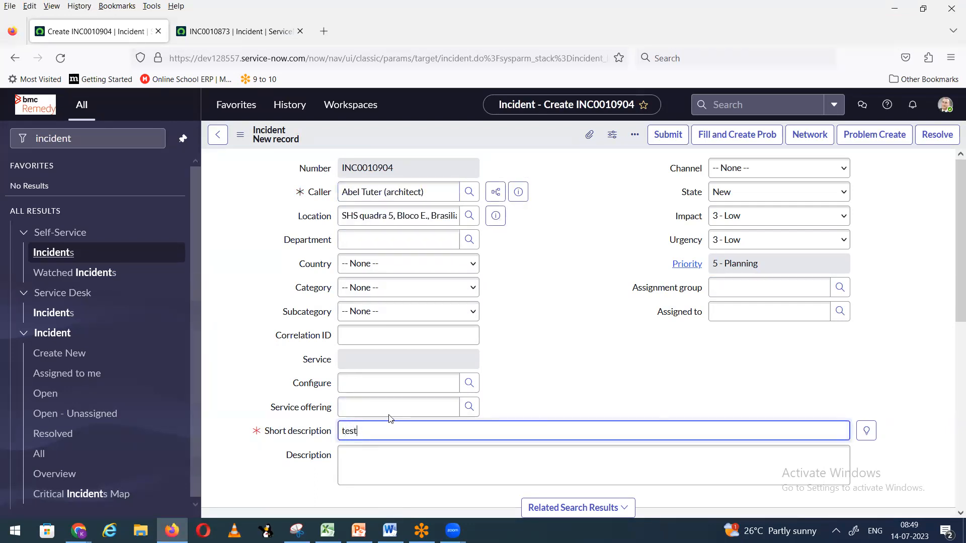
click(713, 286)
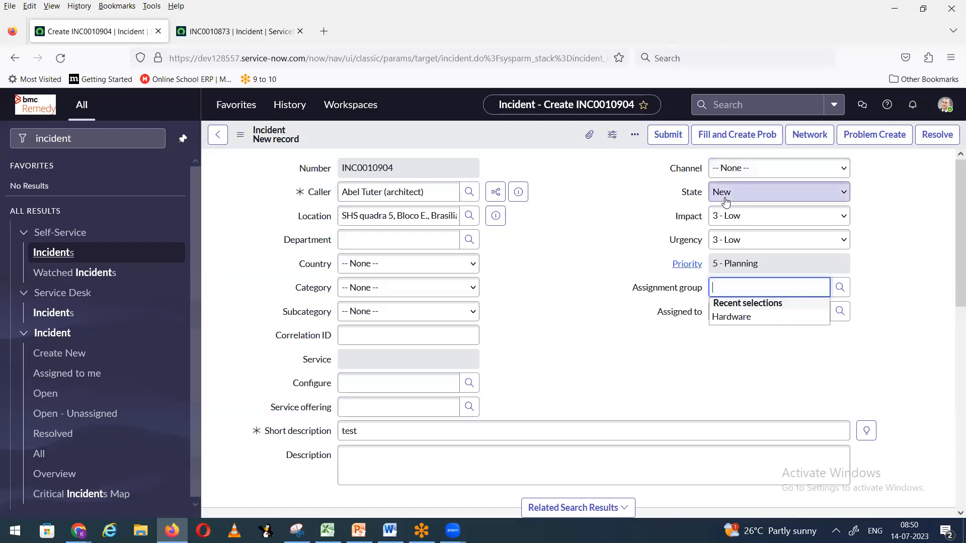
right_click(492, 143)
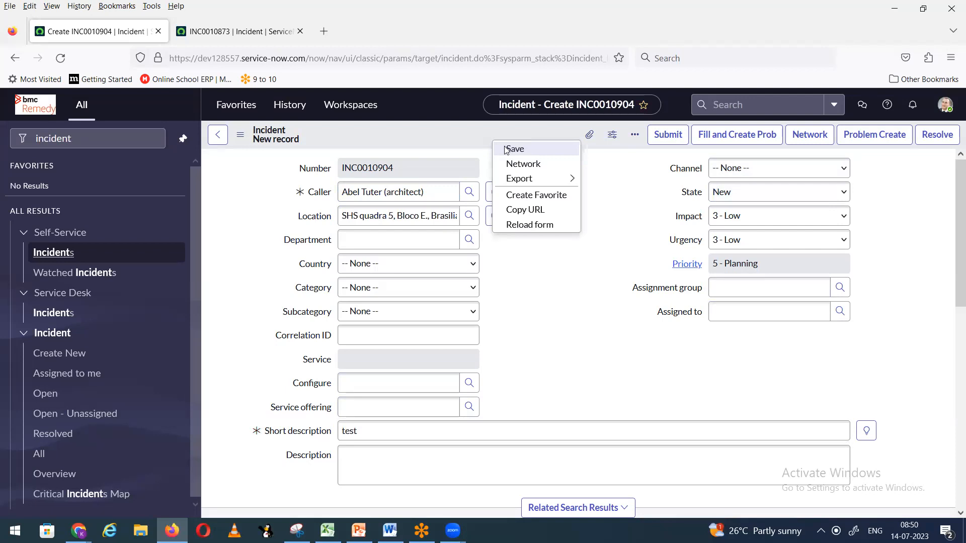
click(505, 149)
click(584, 327)
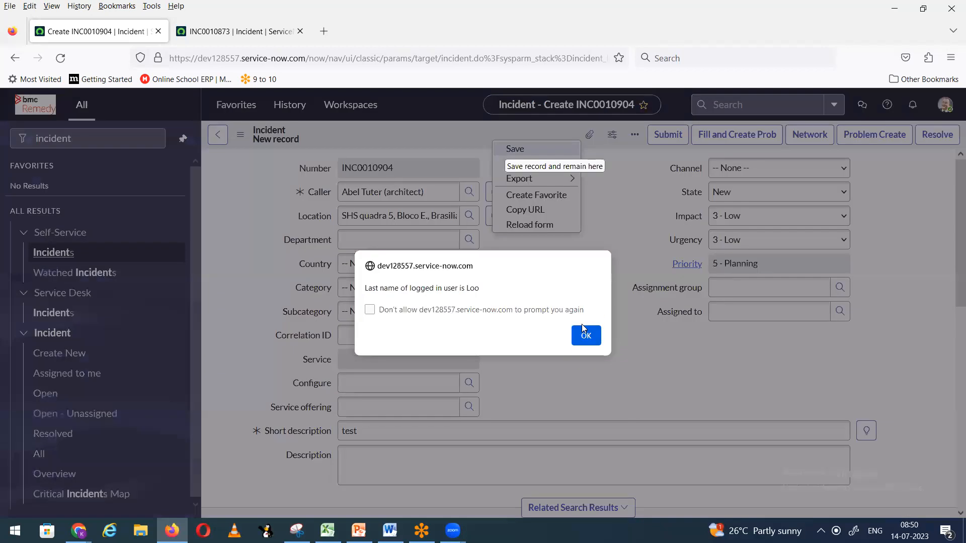
click(585, 341)
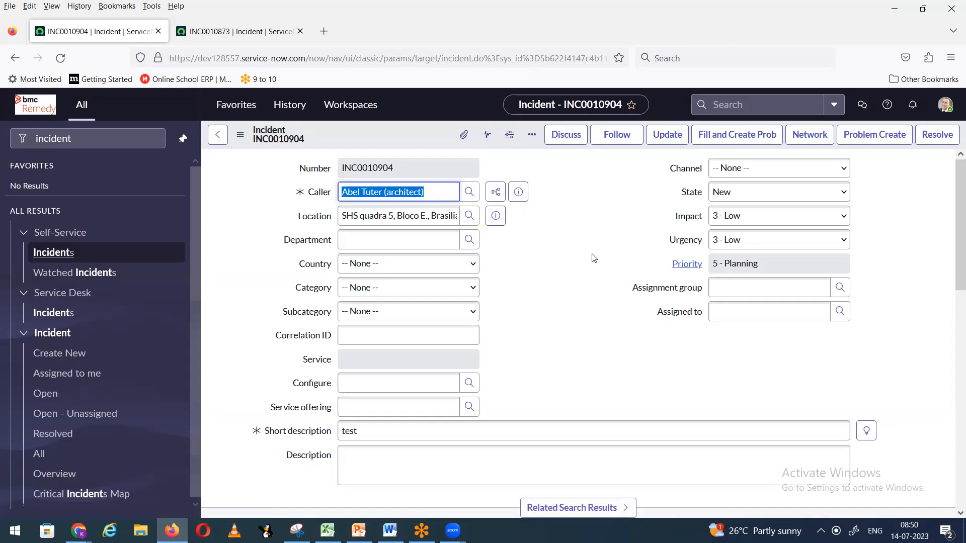
key(alt+Tab)
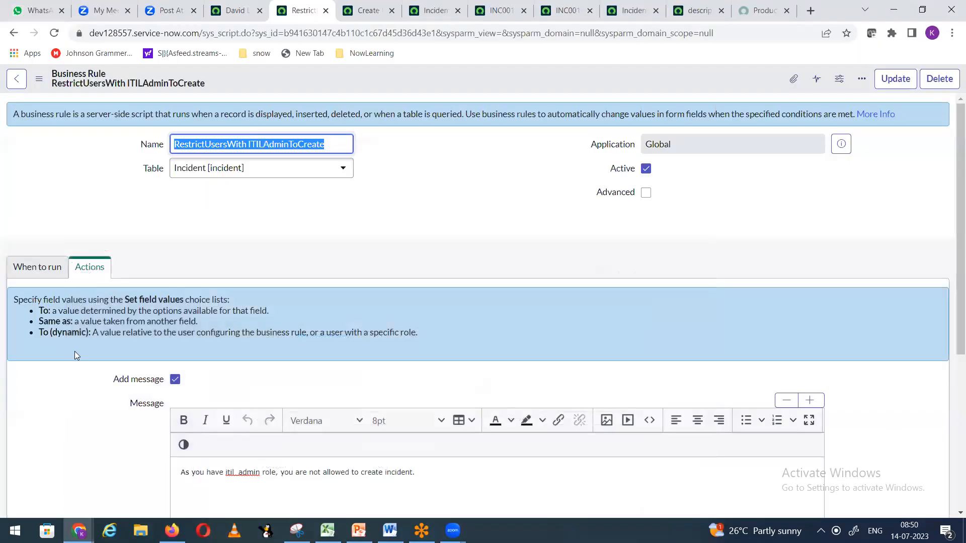
scroll(237, 278, down, 4)
scroll(177, 251, up, 4)
scroll(112, 220, down, 1)
click(31, 212)
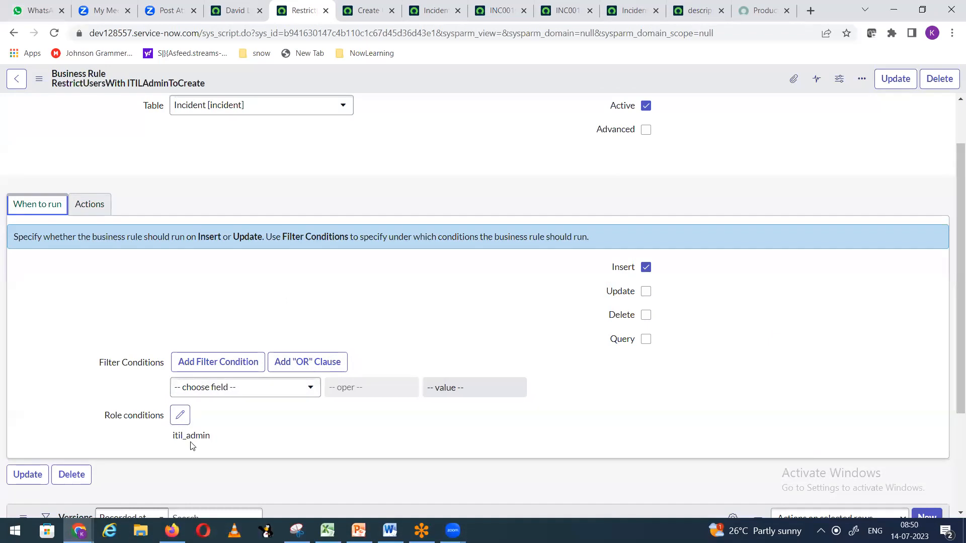
click(86, 214)
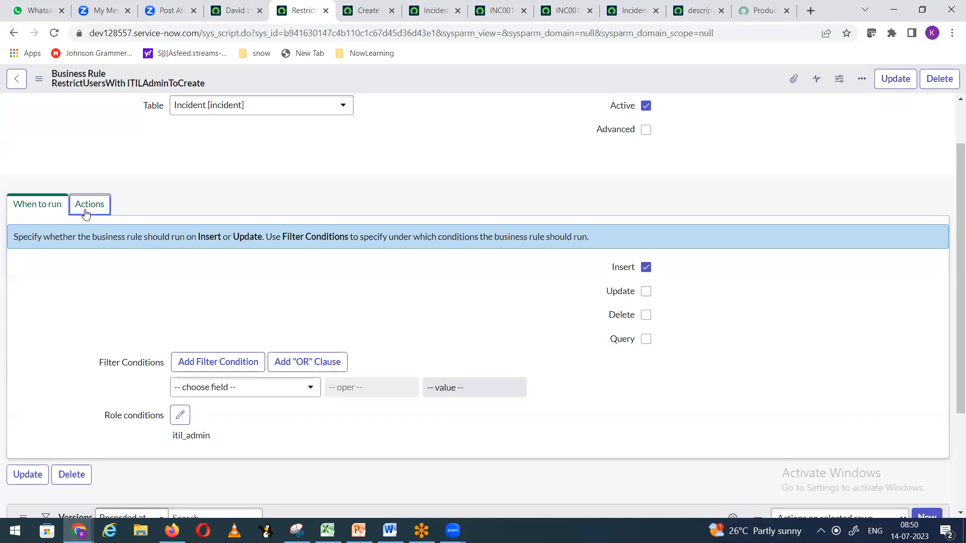
scroll(370, 327, down, 3)
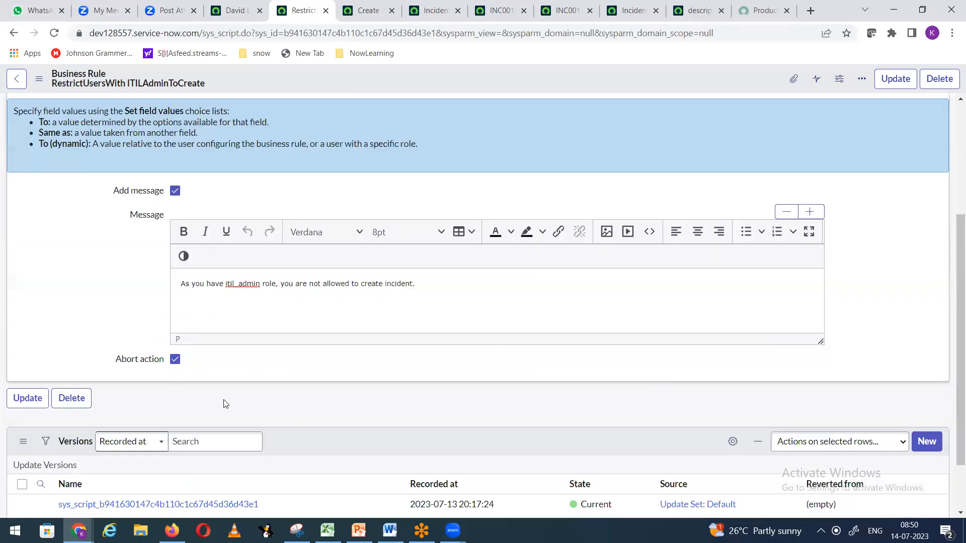
scroll(261, 410, up, 1)
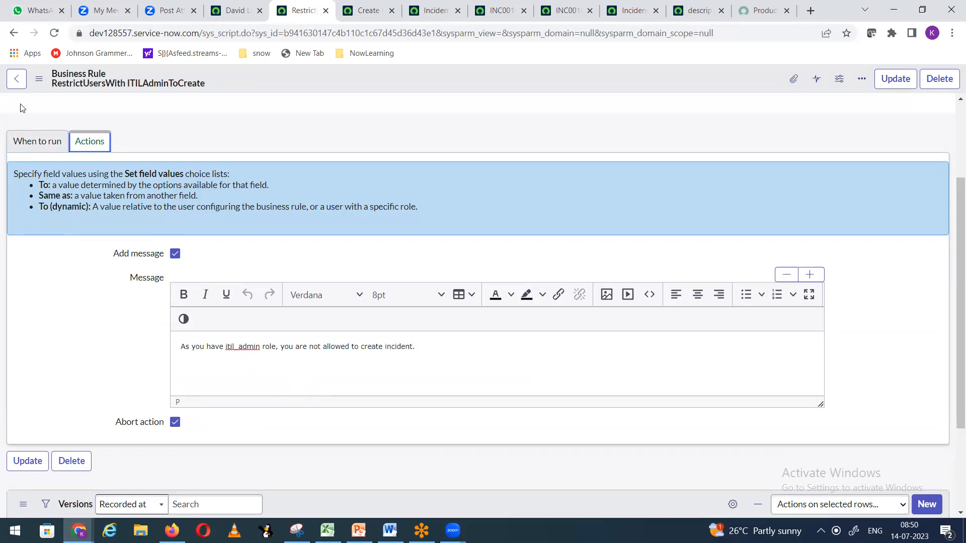
click(42, 145)
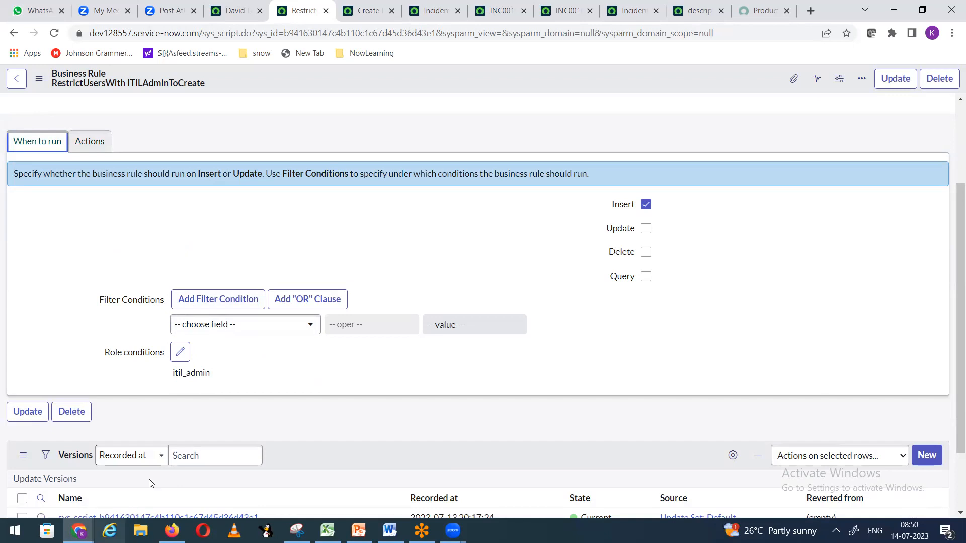
click(90, 144)
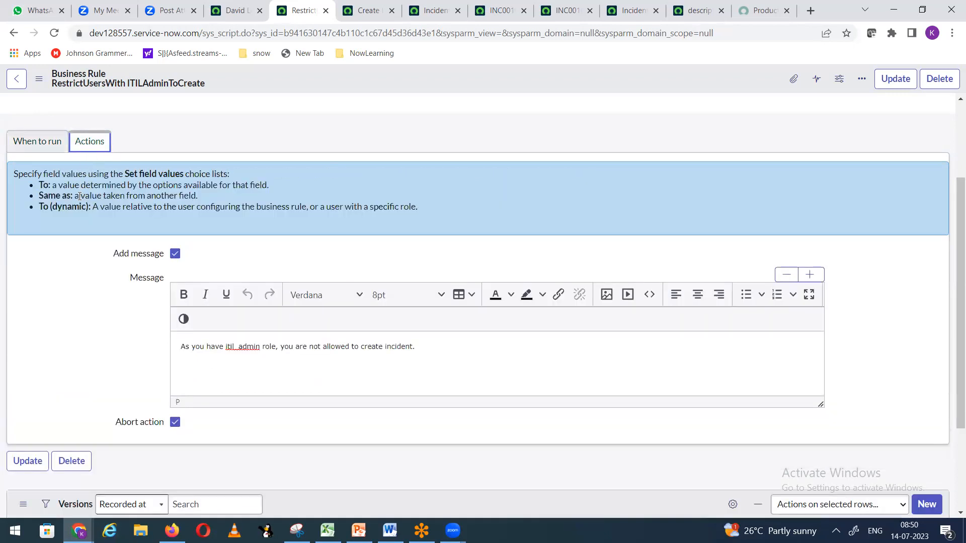
scroll(103, 245, down, 3)
scroll(103, 182, up, 5)
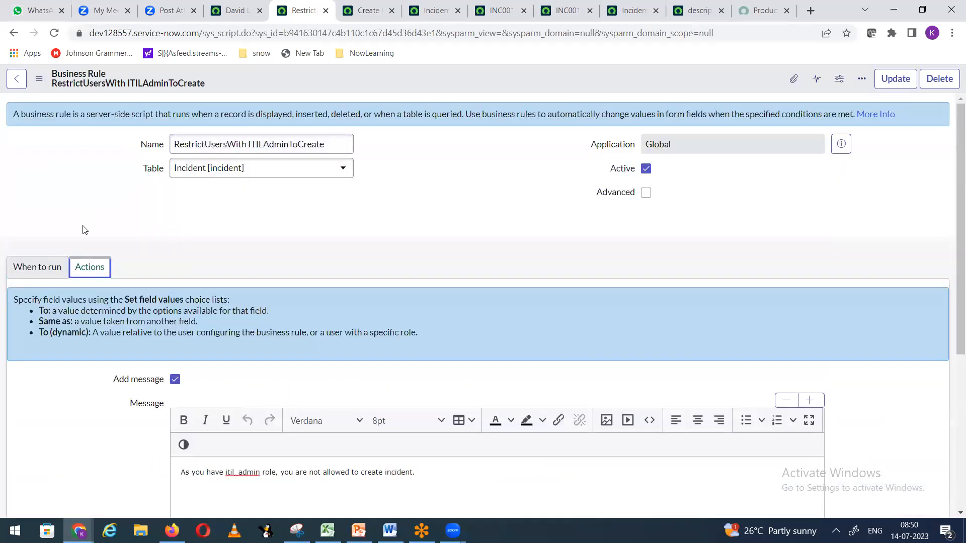
click(29, 271)
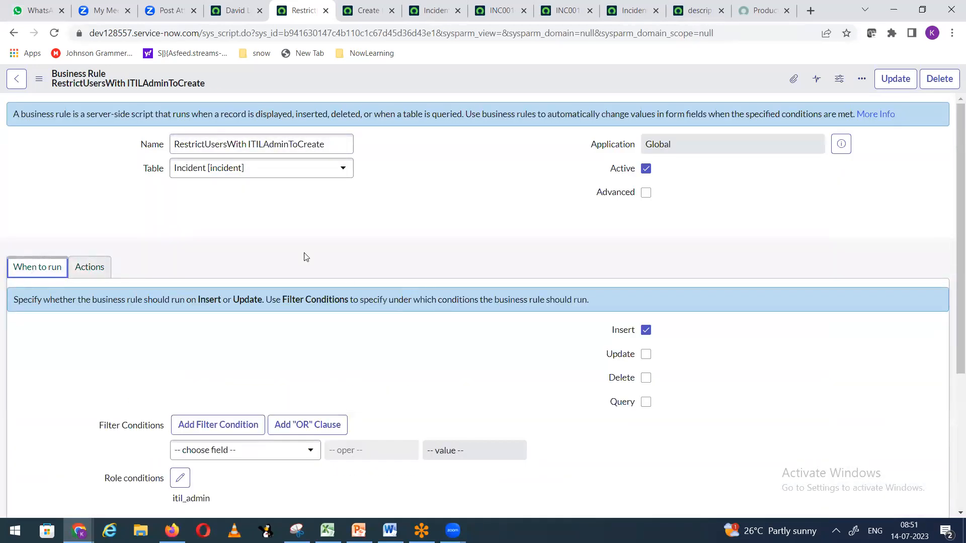
right_click(390, 80)
click(407, 90)
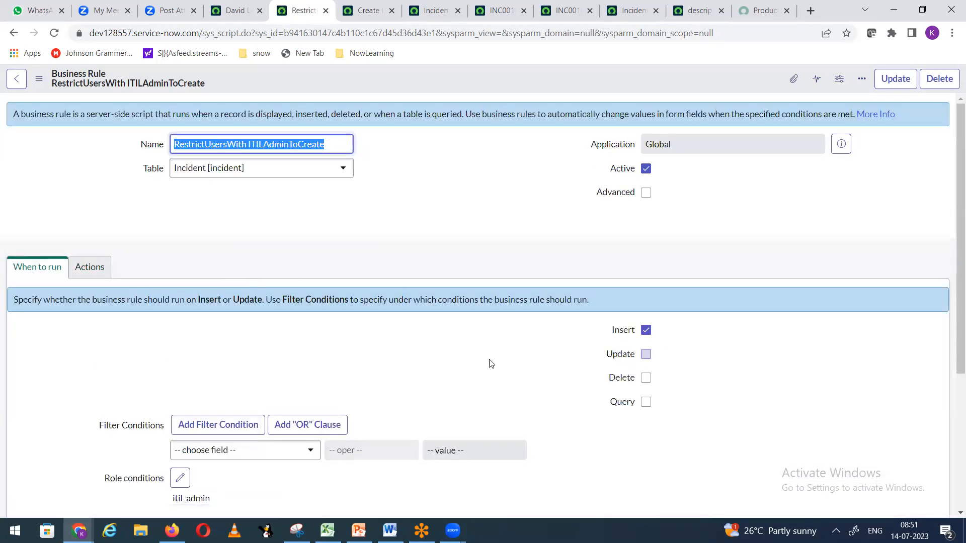
scroll(485, 347, down, 4)
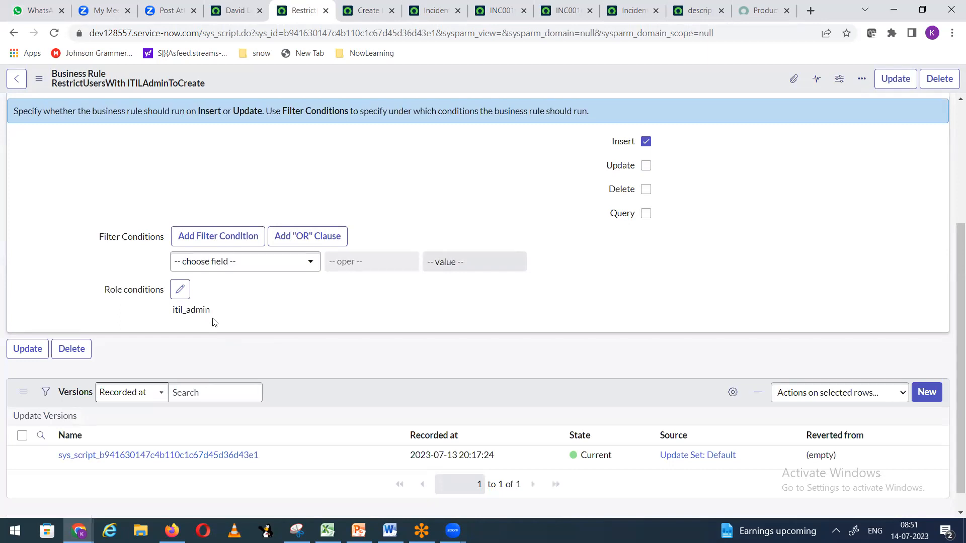
click(185, 292)
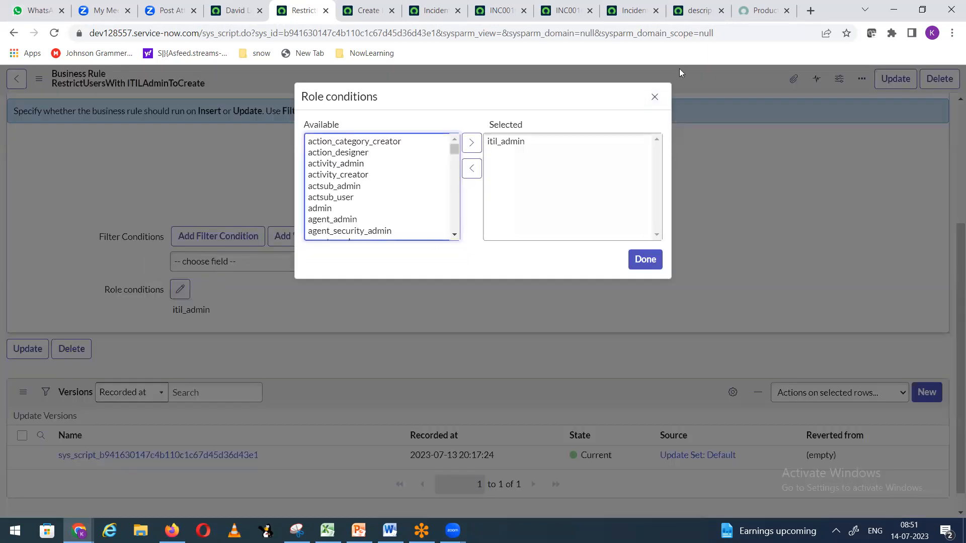
click(657, 99)
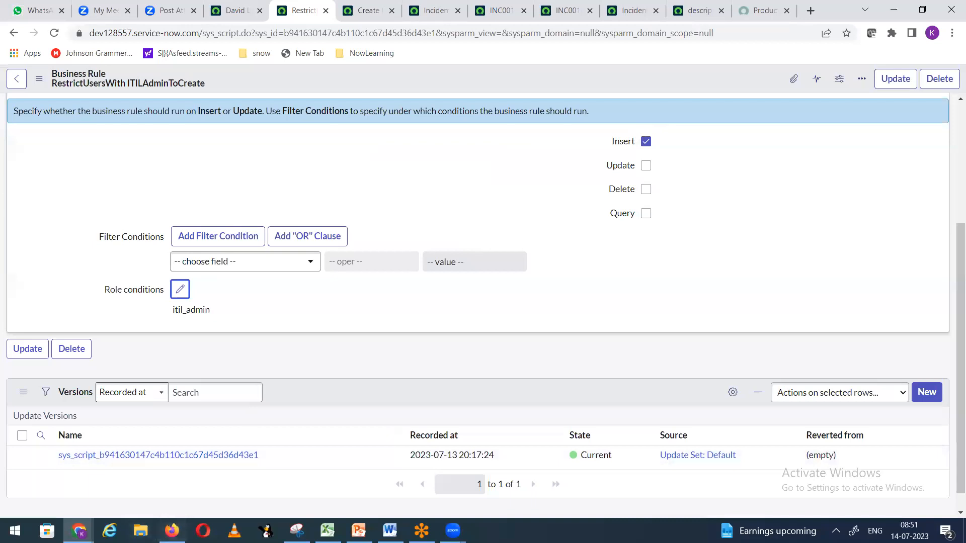
click(171, 531)
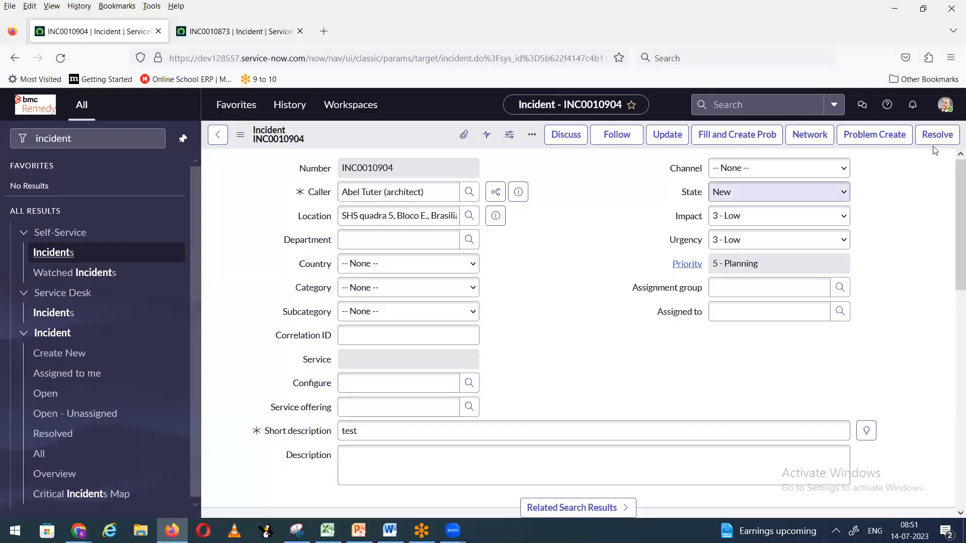
Step: Log out and sign back in as the other test user using the saved login
click(947, 104)
click(820, 264)
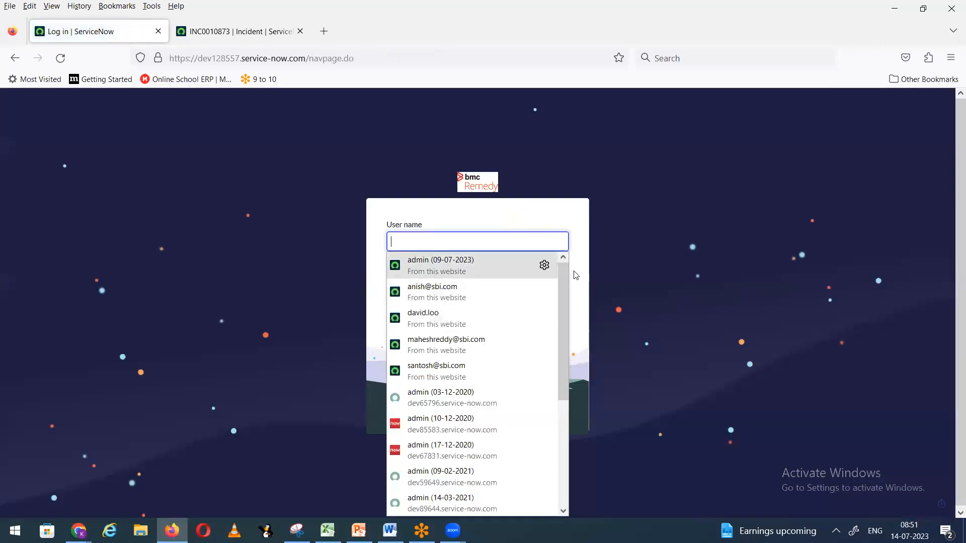
click(692, 254)
click(441, 248)
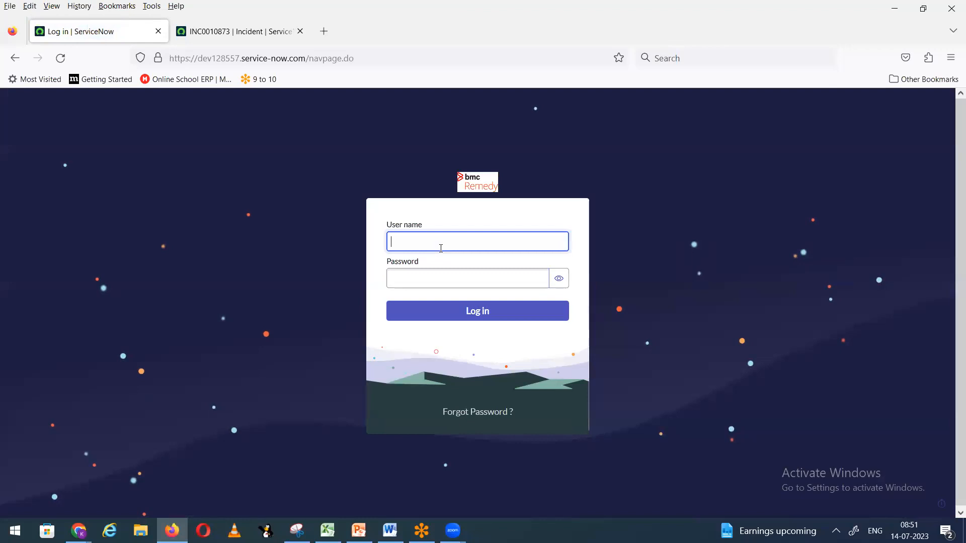
text(david.loo)
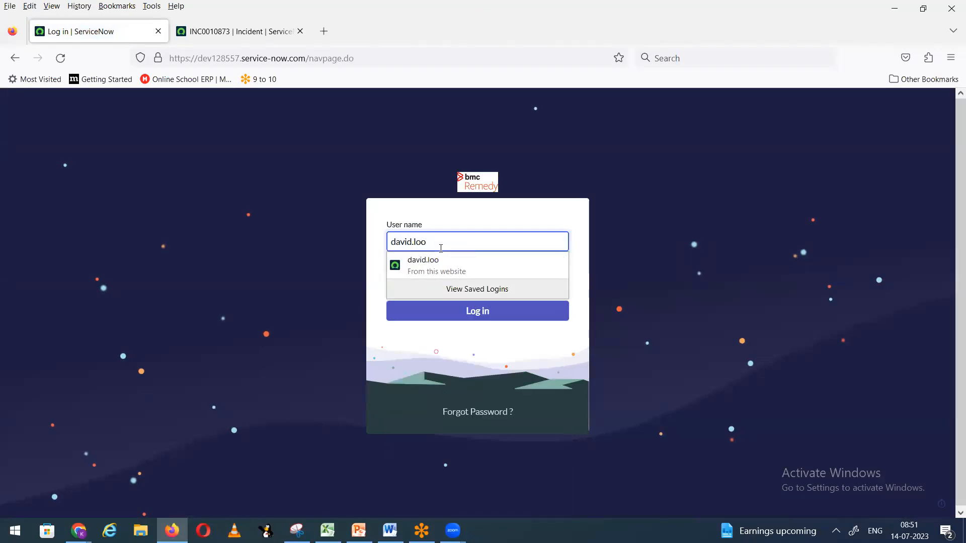
key(Tab)
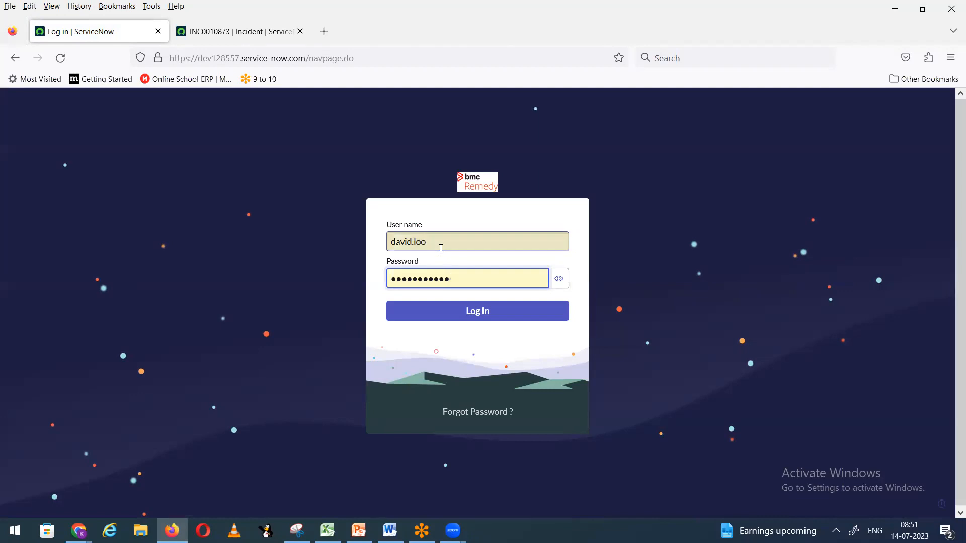
click(472, 314)
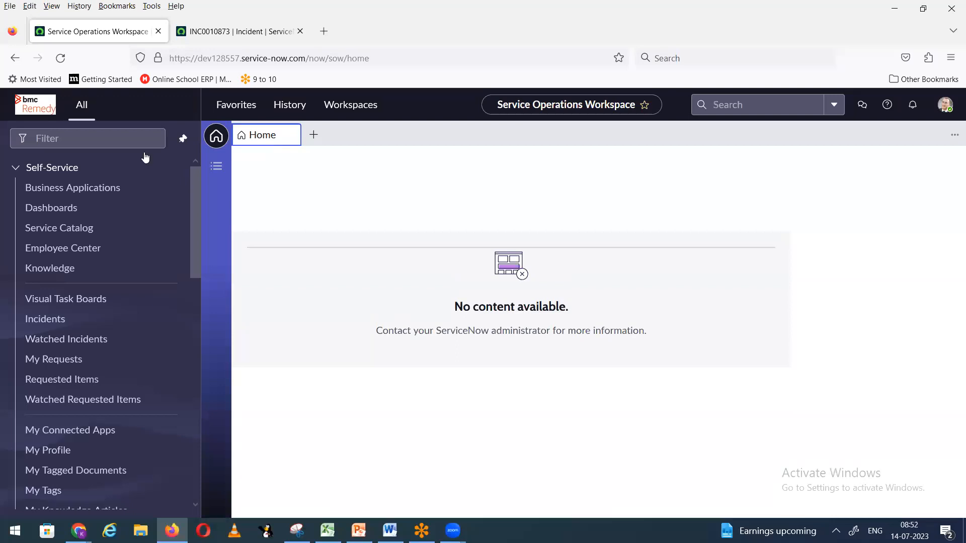
Step: Start a new incident with a recent caller and short description 'test'
click(147, 134)
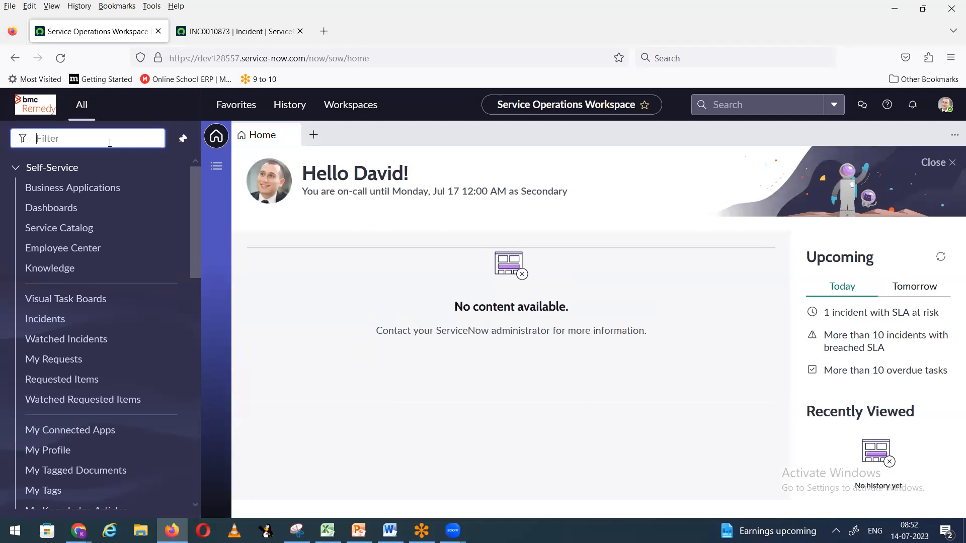
text(inciden)
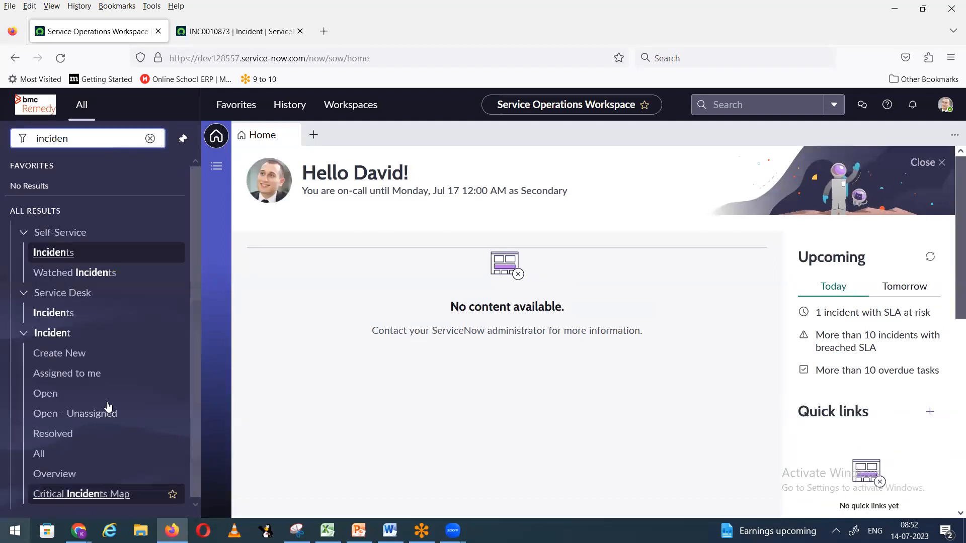
click(71, 355)
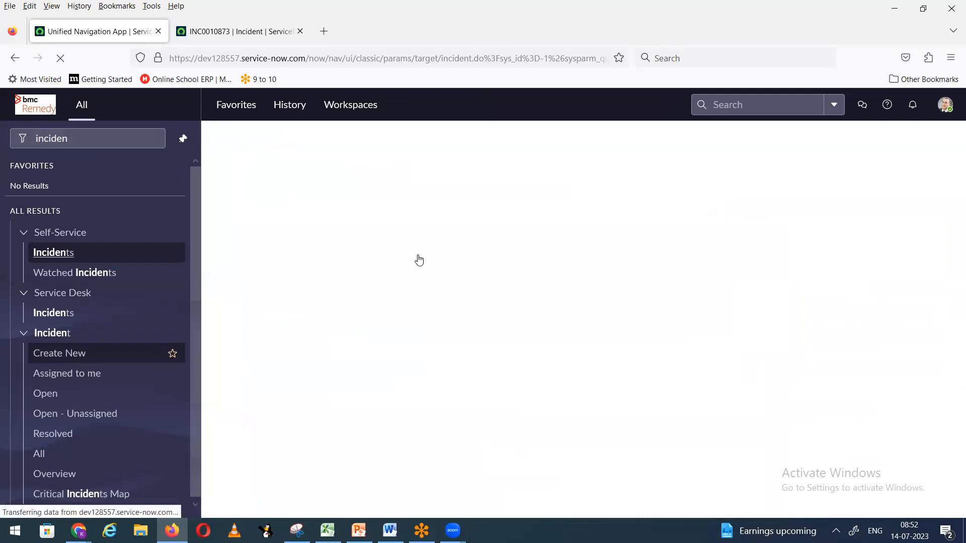
click(400, 193)
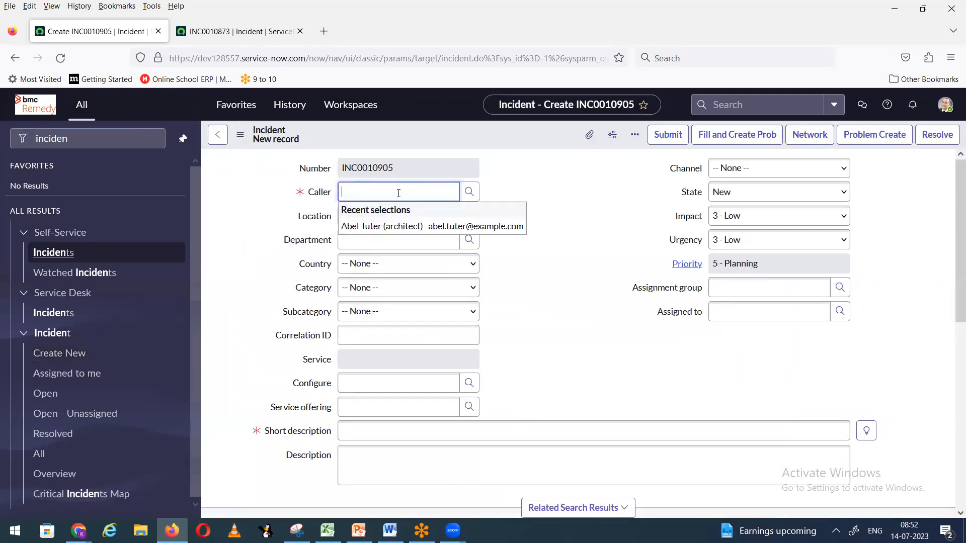
click(375, 228)
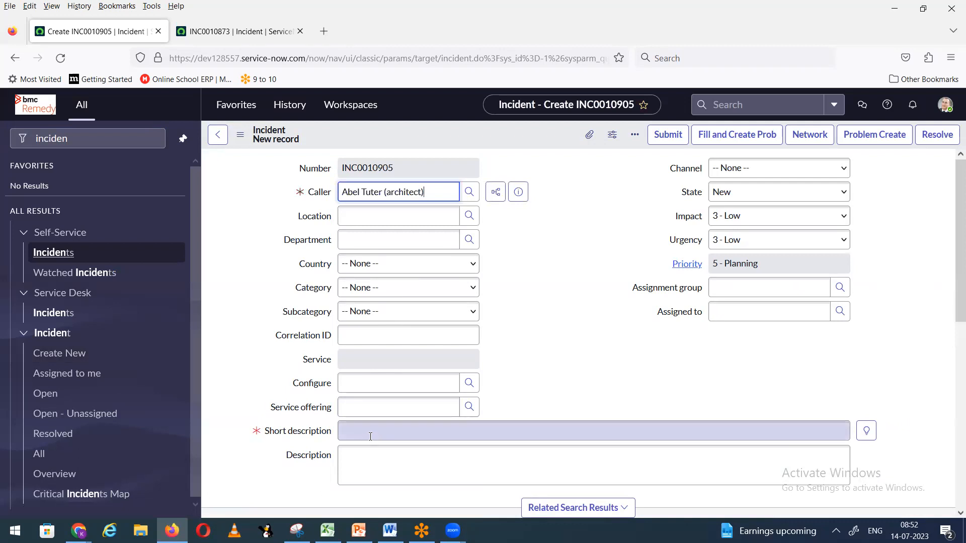
click(365, 436)
text(test)
Step: Save the incident, dismiss the three user name alerts, and minimize the window
right_click(522, 132)
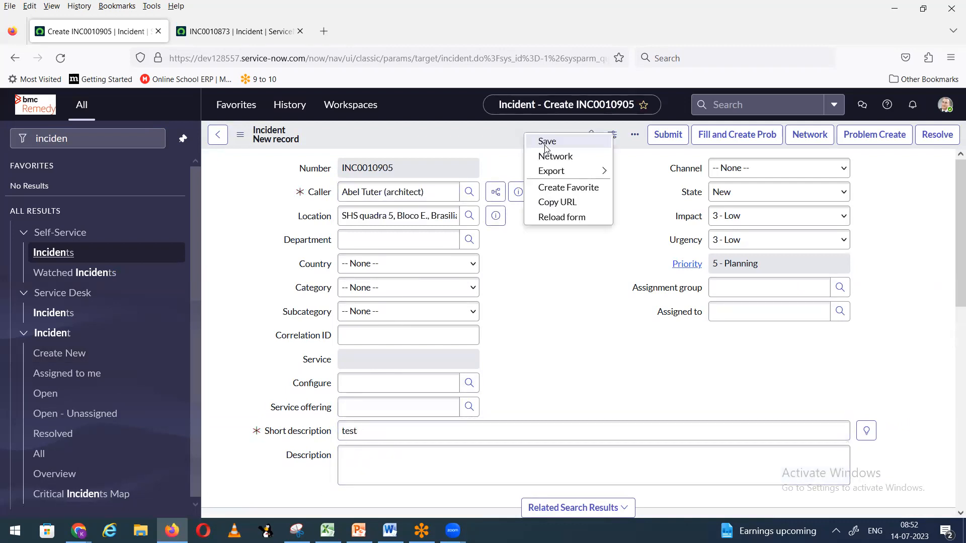
click(548, 156)
click(578, 333)
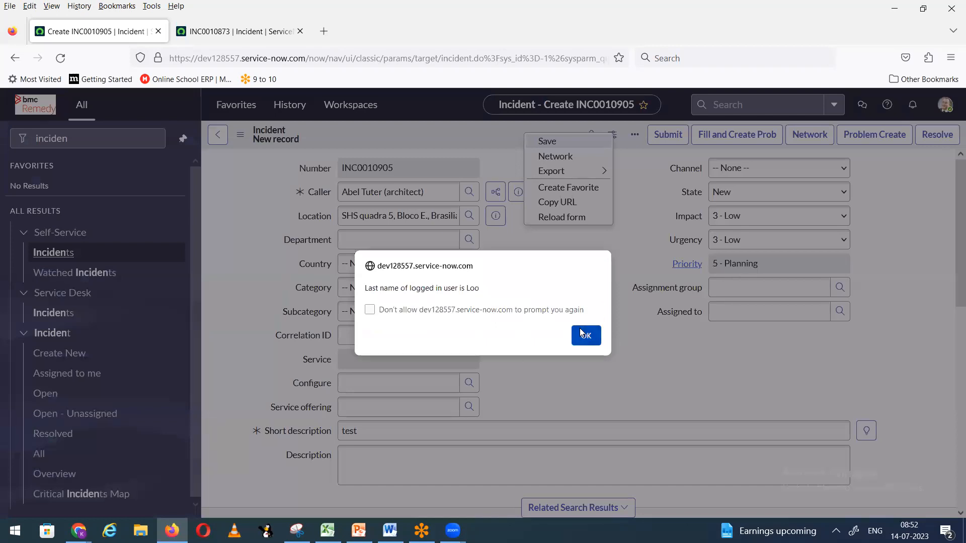
click(581, 334)
click(583, 335)
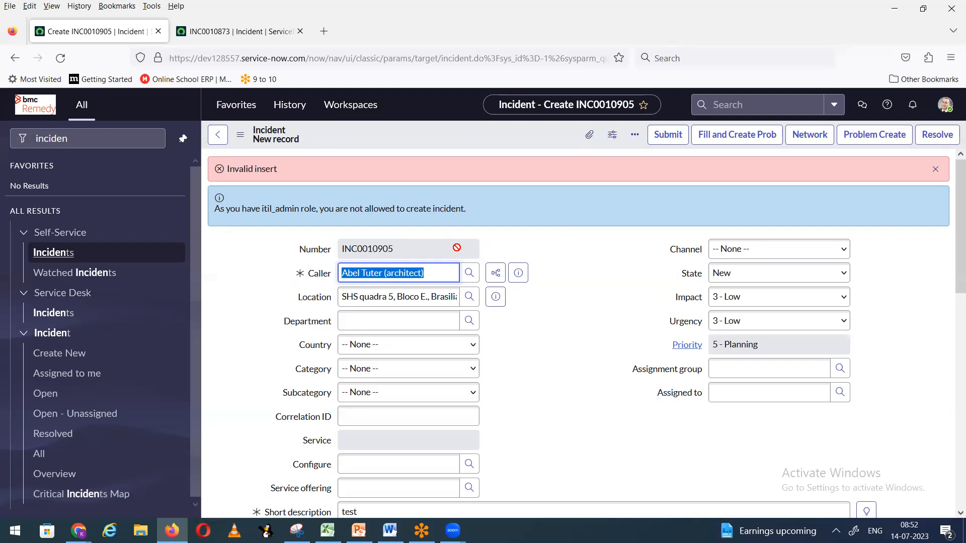
click(892, 8)
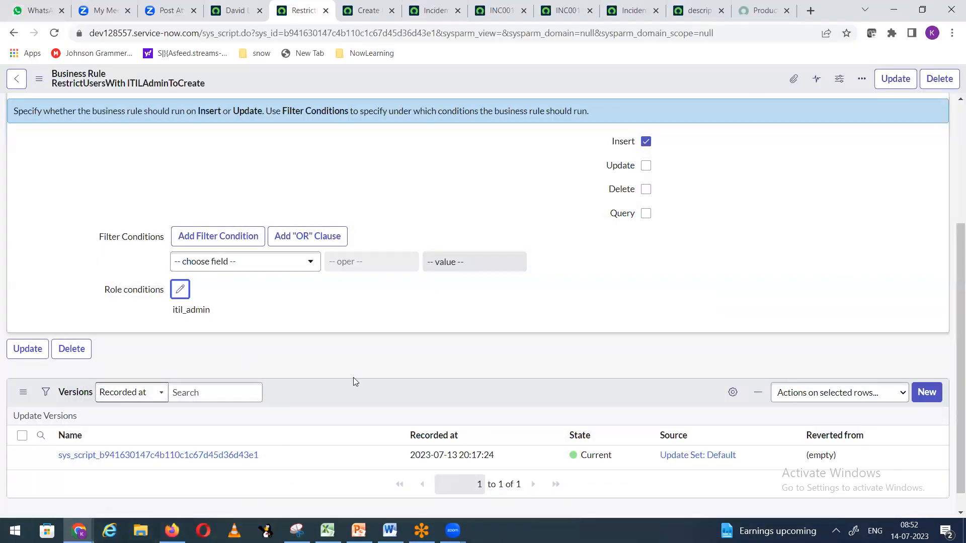
Step: Mark the business rule Advanced, keep When at 'before', and tick Update
scroll(352, 416, up, 4)
scroll(351, 405, down, 1)
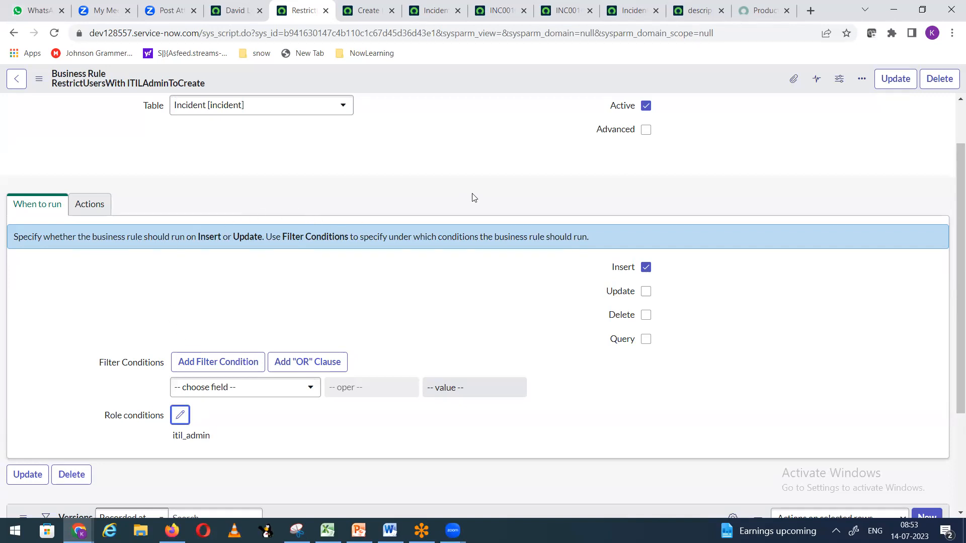
click(647, 130)
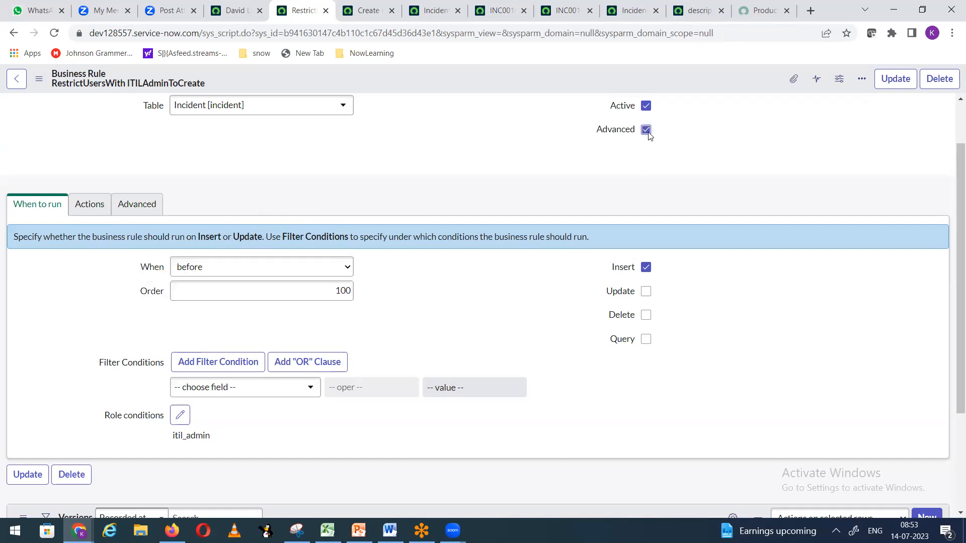
click(227, 267)
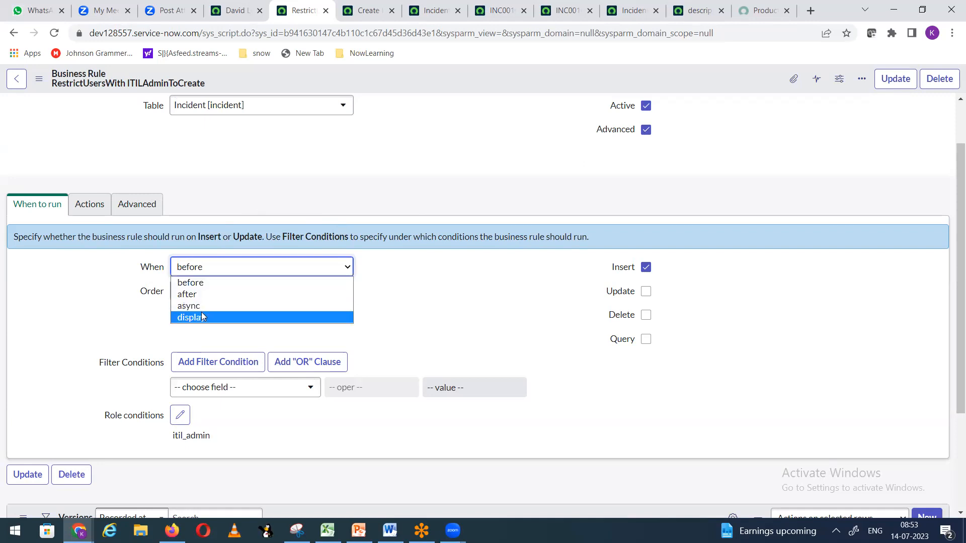
click(210, 283)
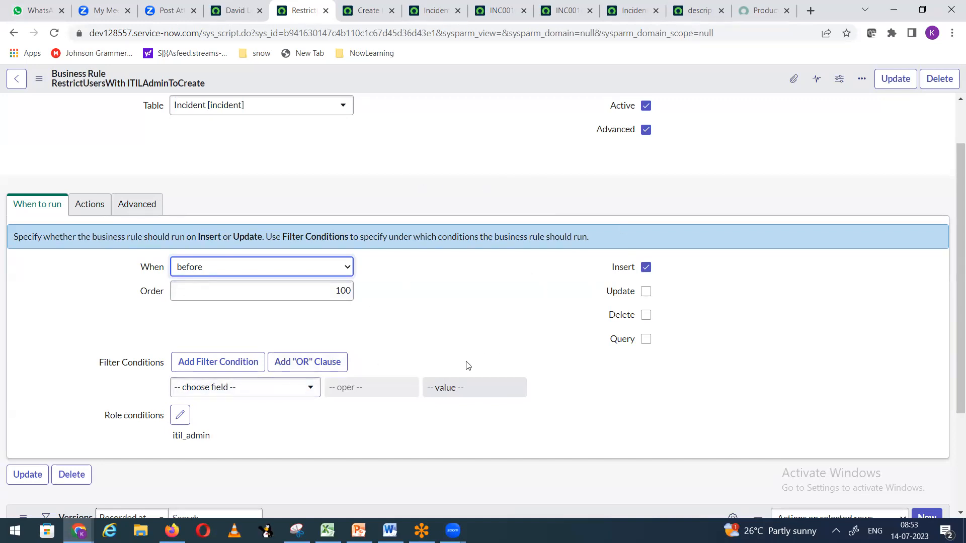
click(646, 292)
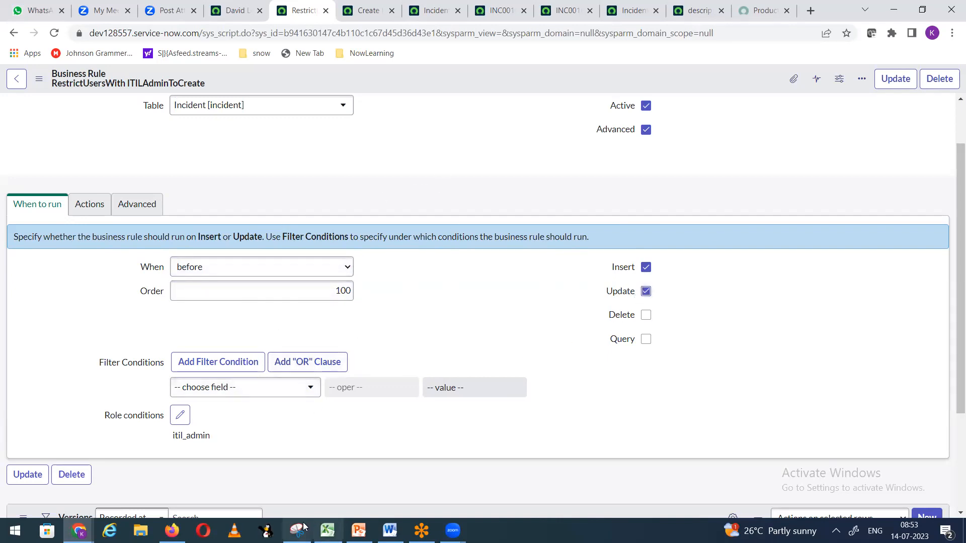
Step: Go to incident INC0010886, open its form options, then switch to the Word notes
click(234, 10)
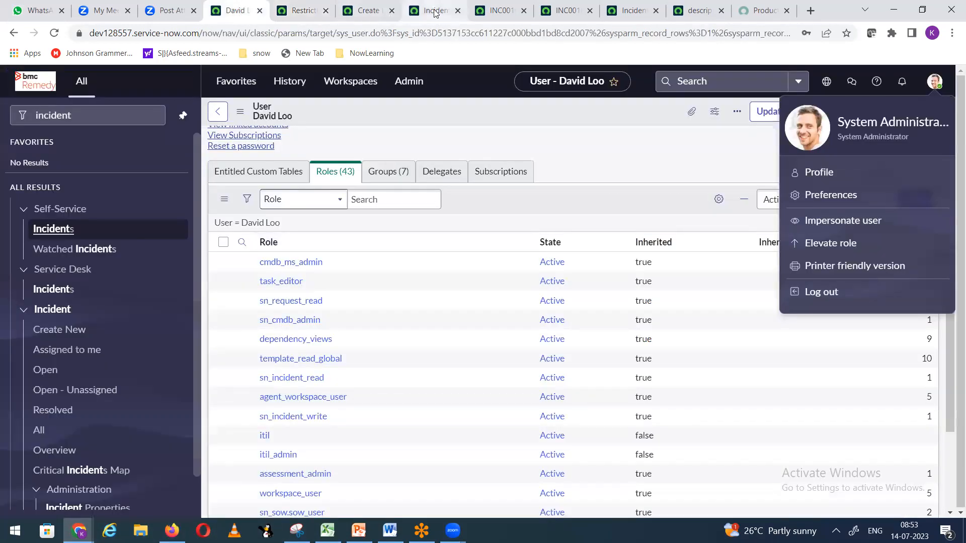
click(436, 13)
click(511, 13)
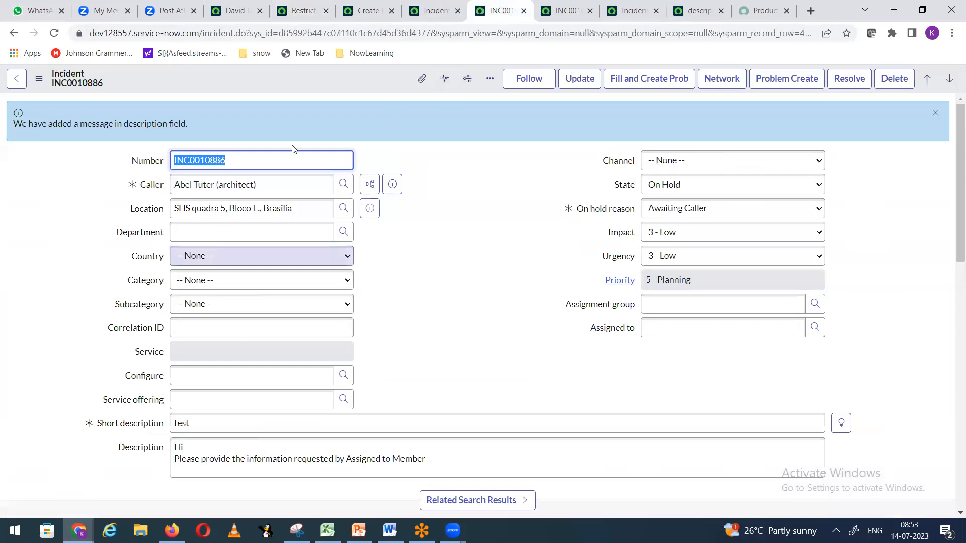
right_click(293, 74)
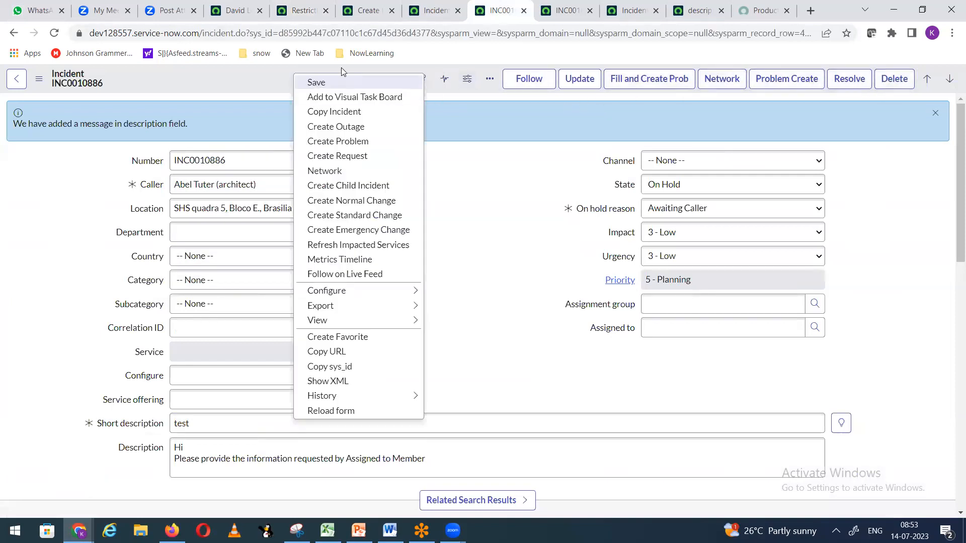
key(alt+Tab)
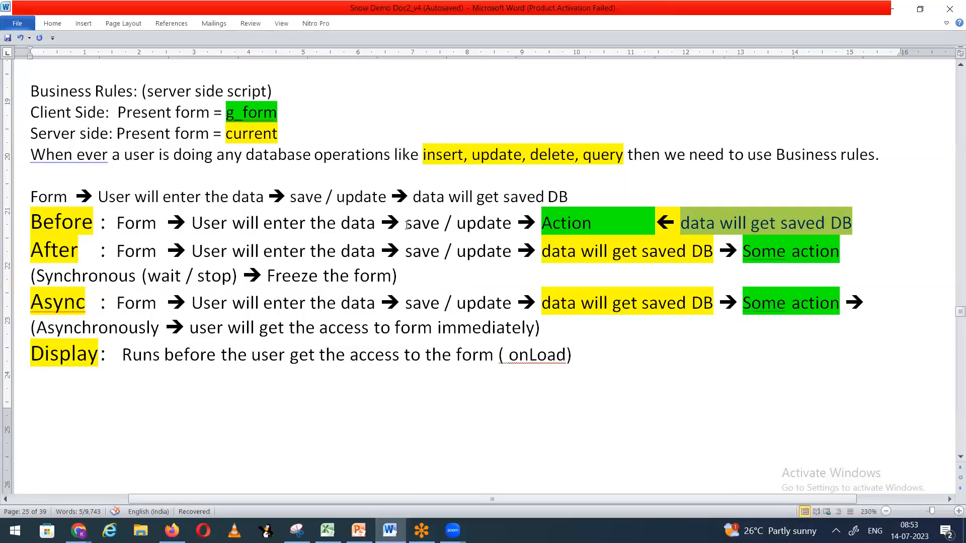
Step: Highlight 'save / update', 'data will get saved DB' and 'Action' on the Before line, then return to INC0010886
drag(408, 223, 490, 220)
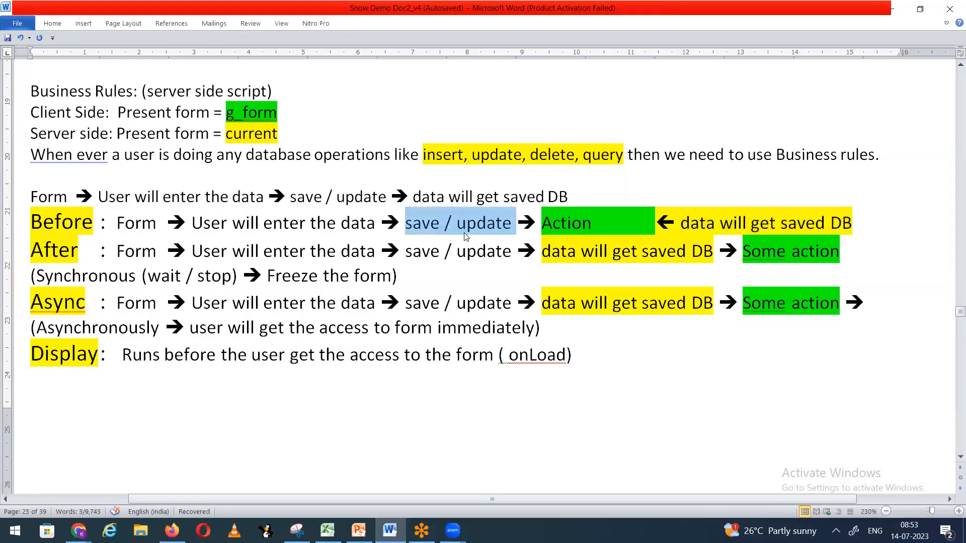
drag(682, 224, 852, 224)
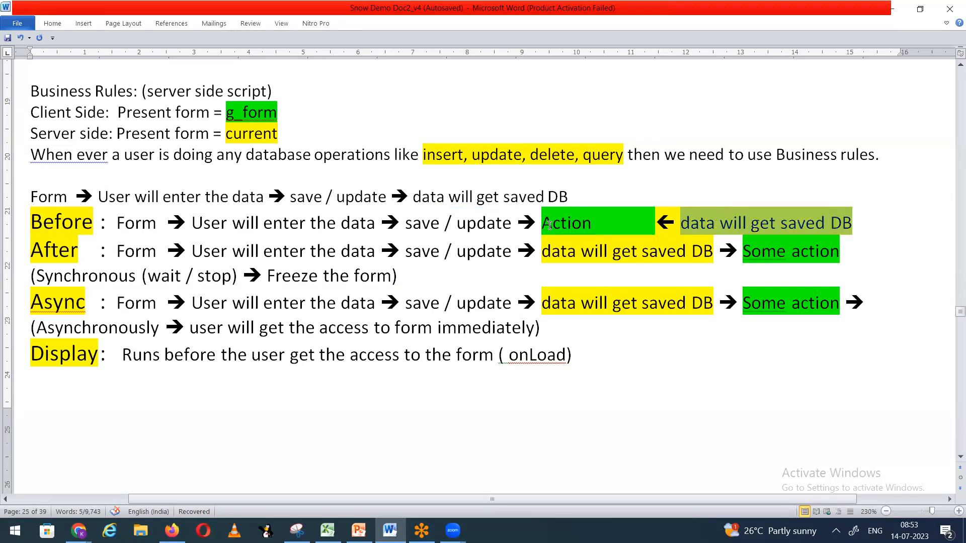
drag(542, 223, 602, 222)
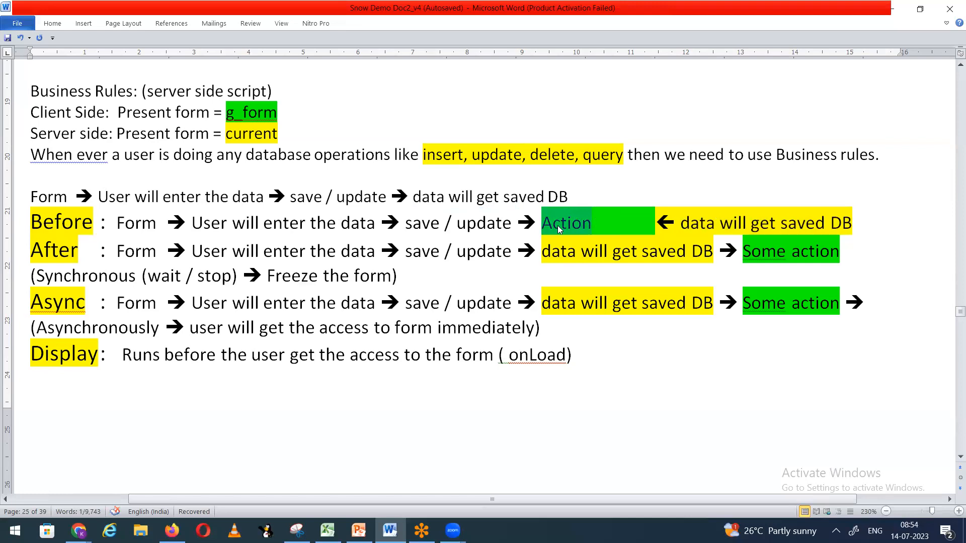
click(78, 530)
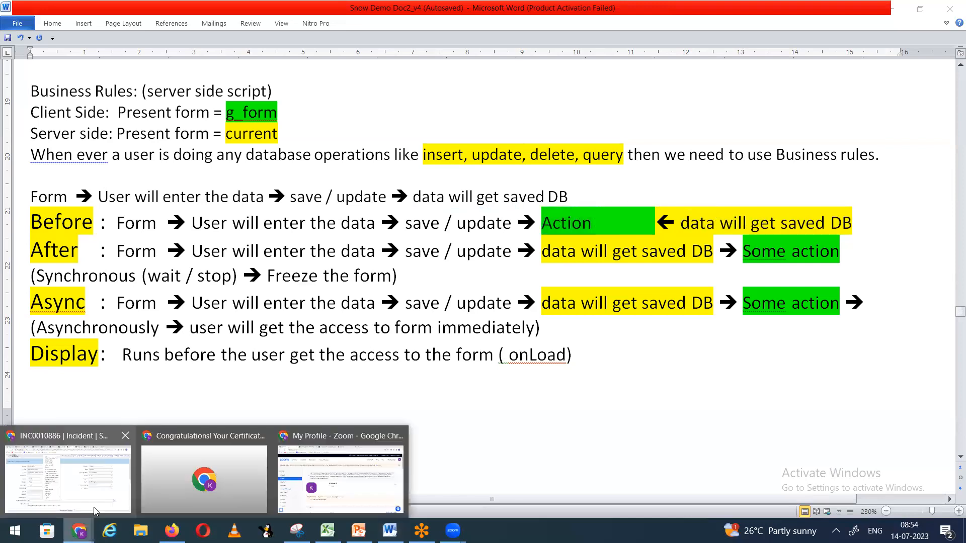
click(95, 509)
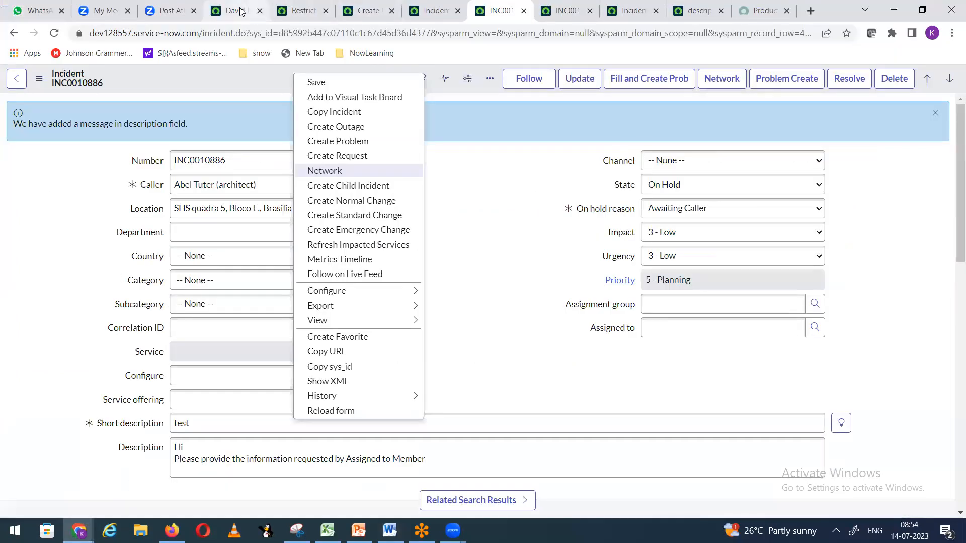
Step: Cycle through the open browser tabs back to the business rule form
click(241, 11)
click(301, 11)
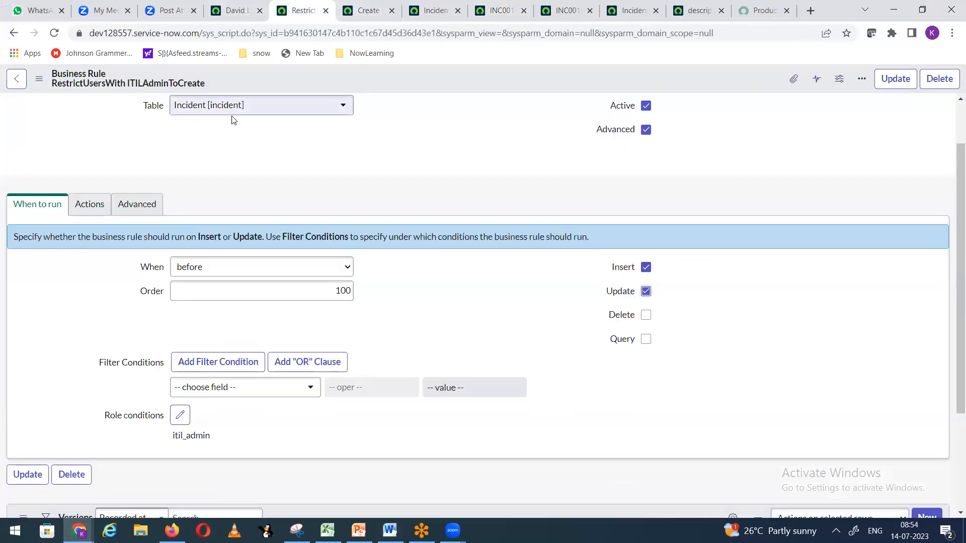
click(434, 10)
click(503, 10)
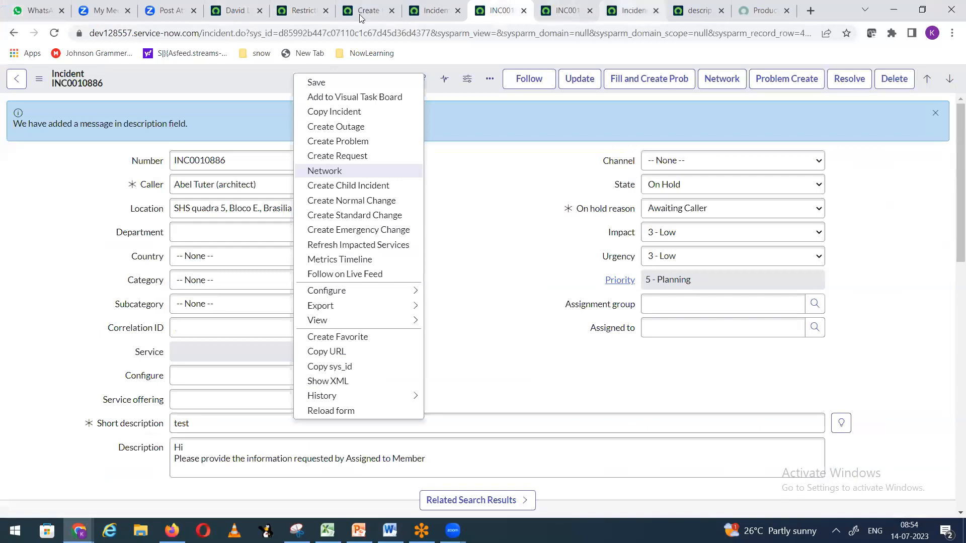
click(360, 17)
click(301, 11)
Step: Review the rule's When to run and Actions settings, then bring up the rejected incident form
click(92, 207)
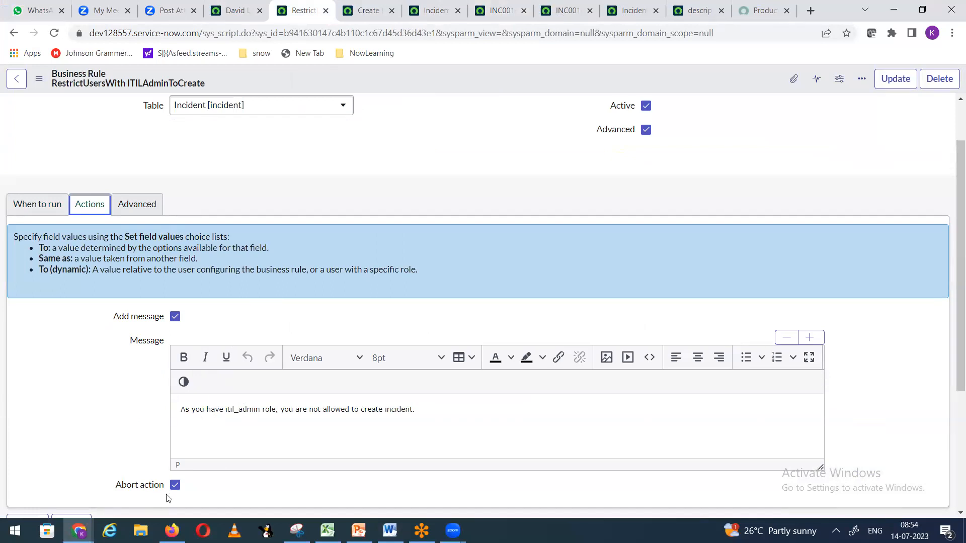
scroll(498, 276, up, 2)
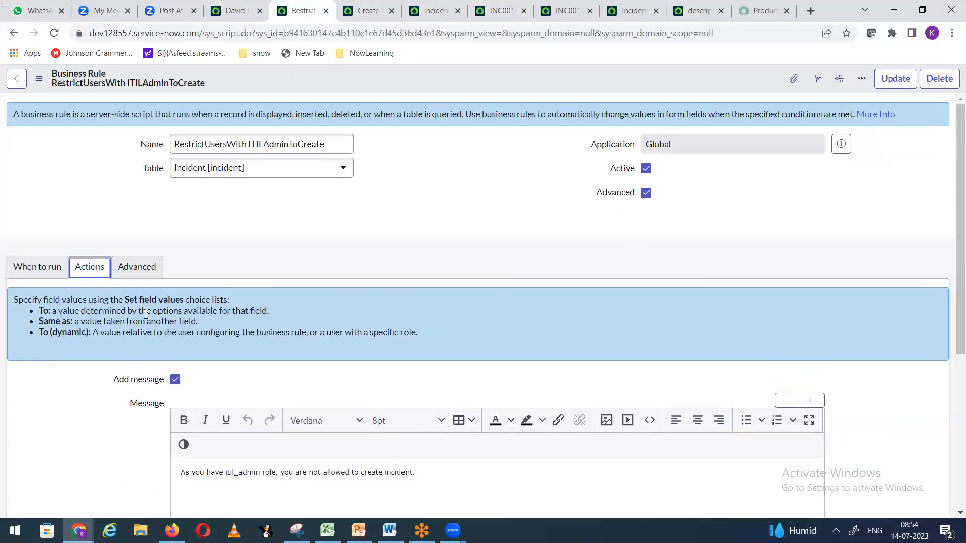
click(40, 266)
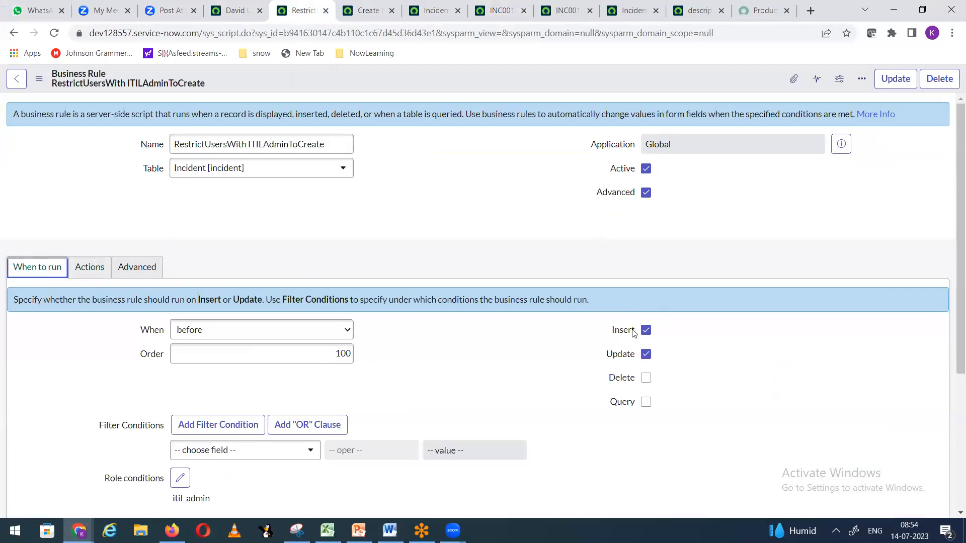
click(94, 269)
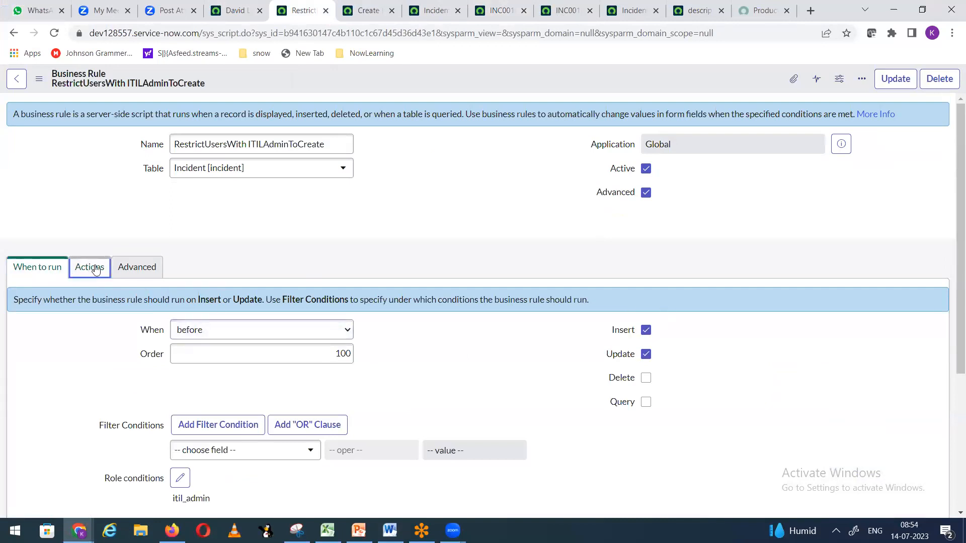
scroll(230, 423, down, 3)
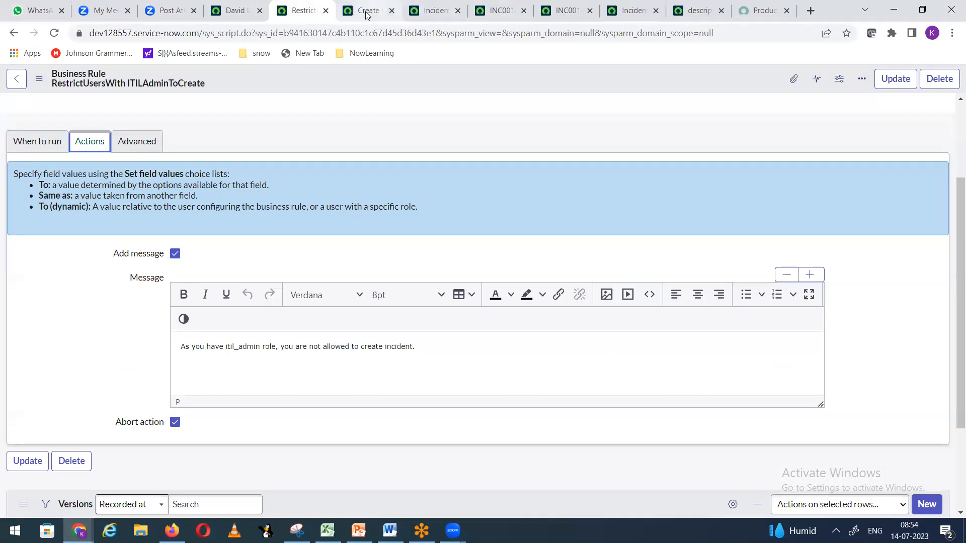
click(172, 530)
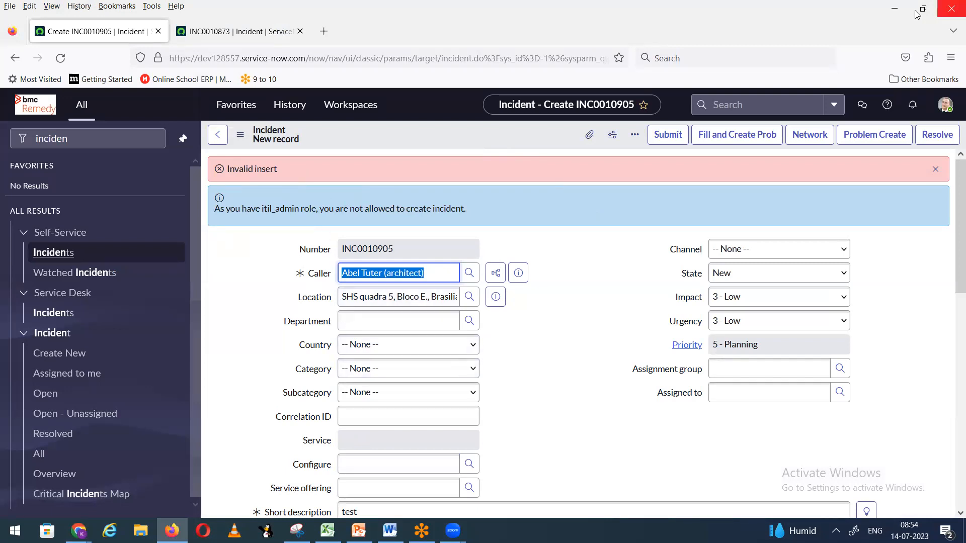
Step: Minimize the rejected incident window to reveal the rule's Actions, then switch to Word
click(894, 9)
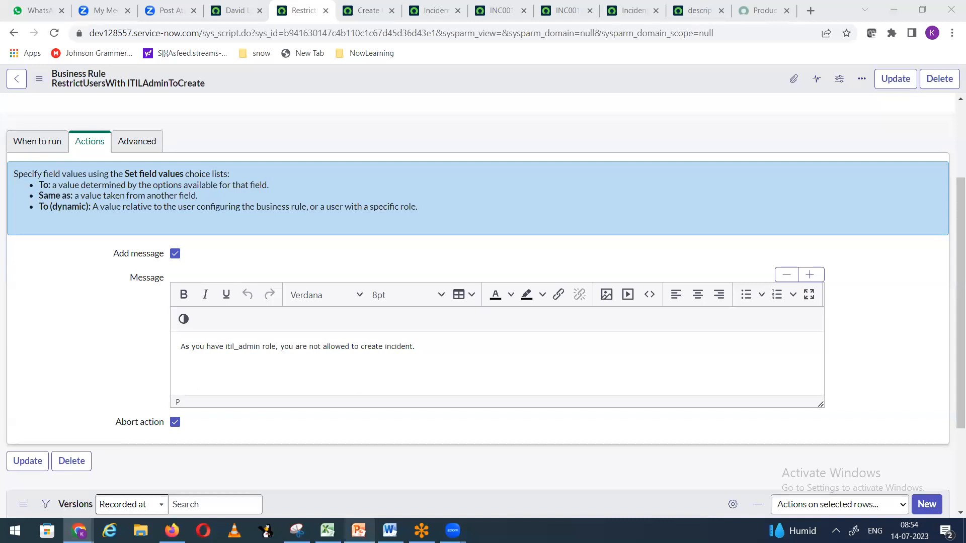
key(alt+Tab)
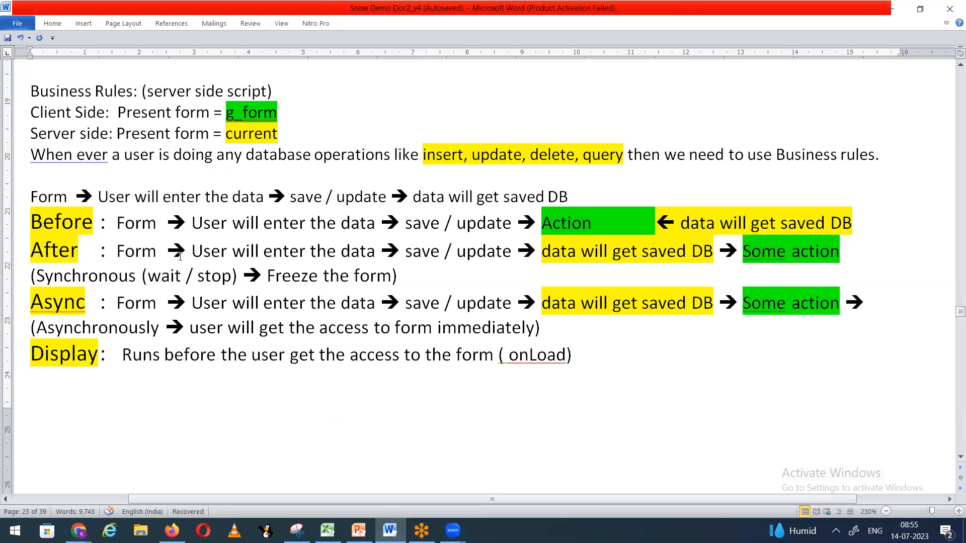
Step: Highlight 'save / update' and 'Some action' on the After line, then minimize Word
drag(406, 250, 712, 249)
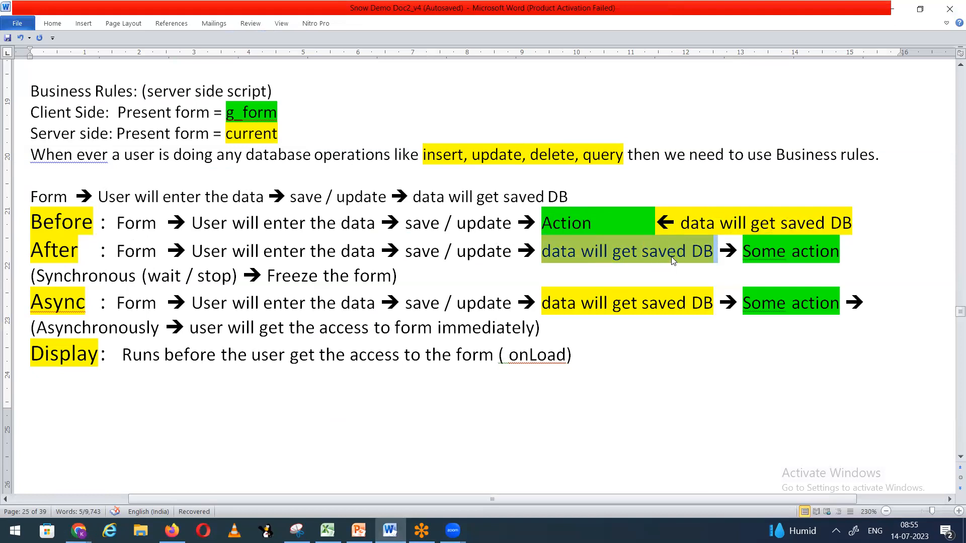
click(747, 251)
drag(747, 251, 841, 251)
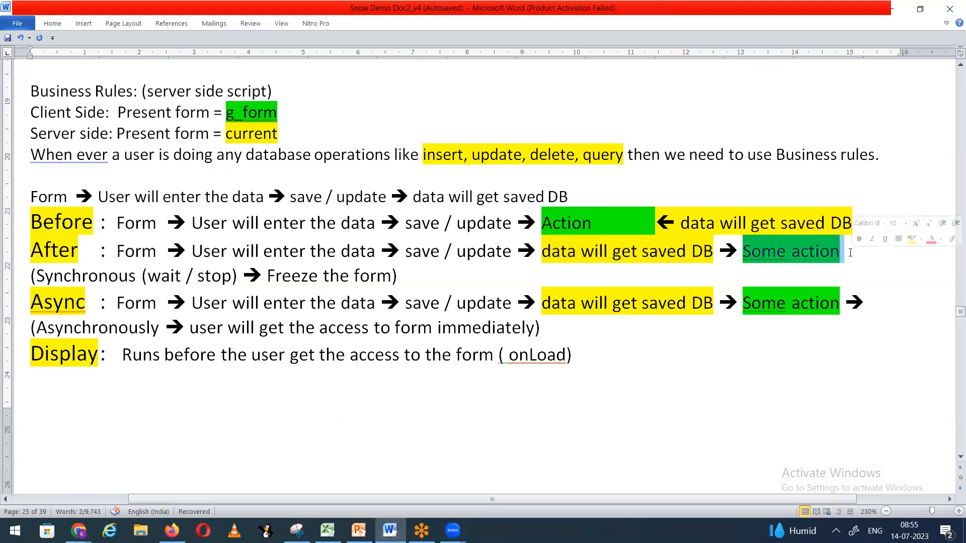
click(903, 6)
Step: Change the rule's When setting from before to 'after'
scroll(264, 284, down, 1)
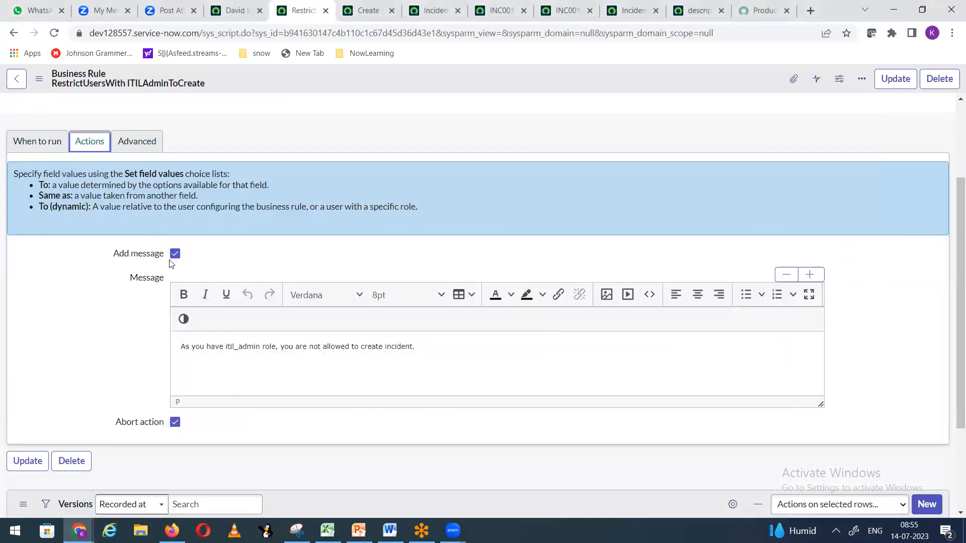
scroll(184, 258, up, 3)
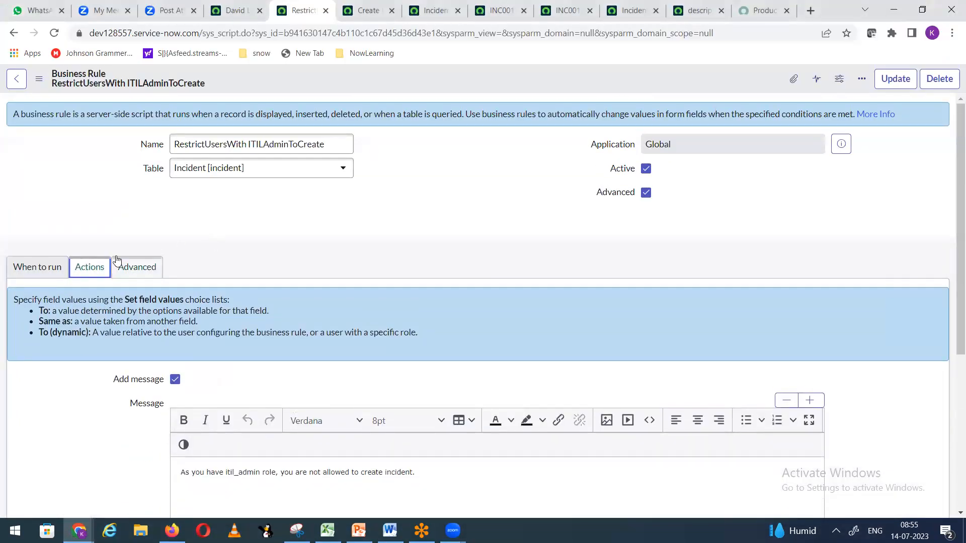
click(41, 271)
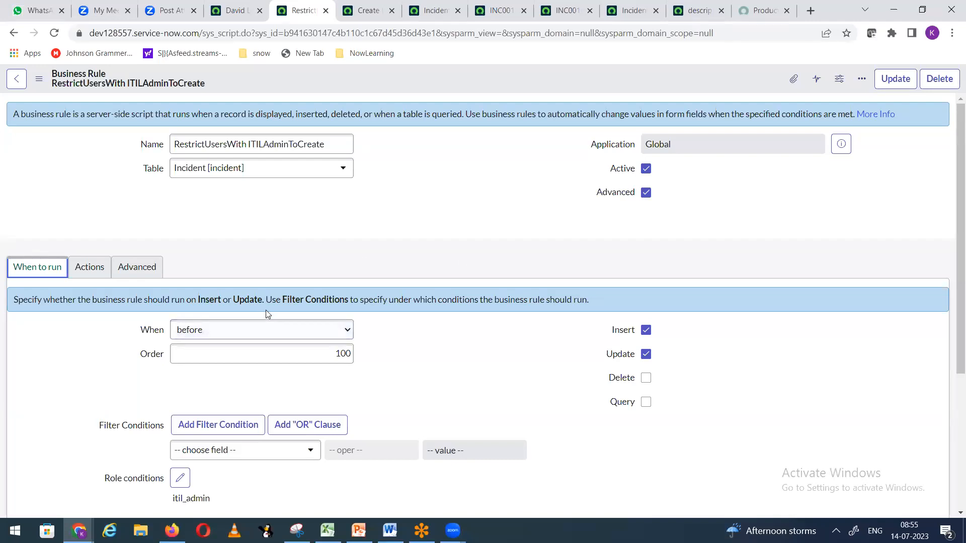
click(220, 338)
click(209, 358)
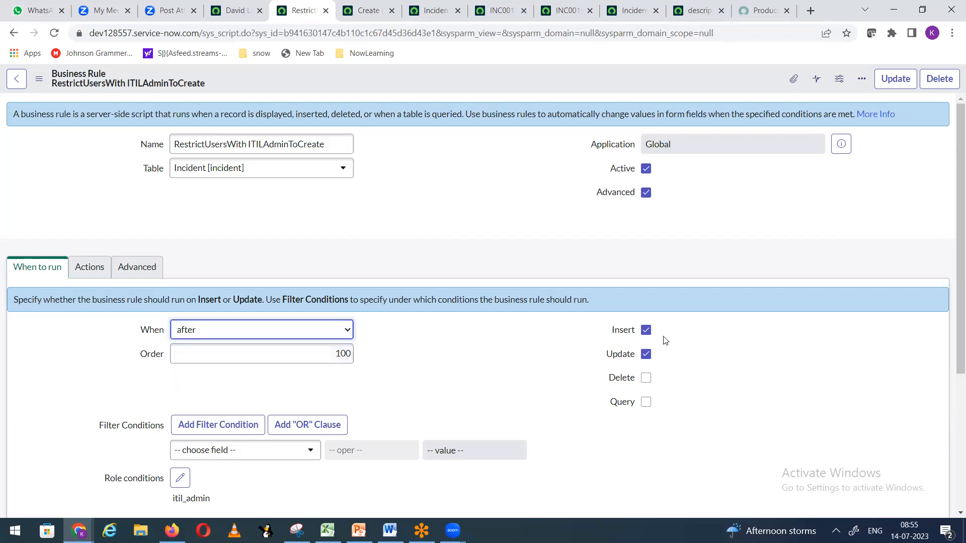
click(405, 377)
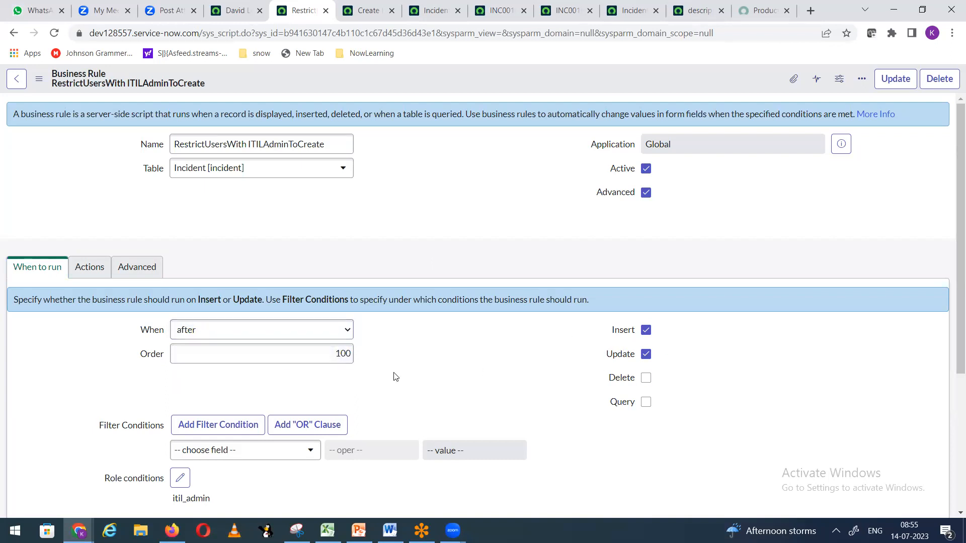
Step: Select the entire existing message text on the Actions tab
click(89, 268)
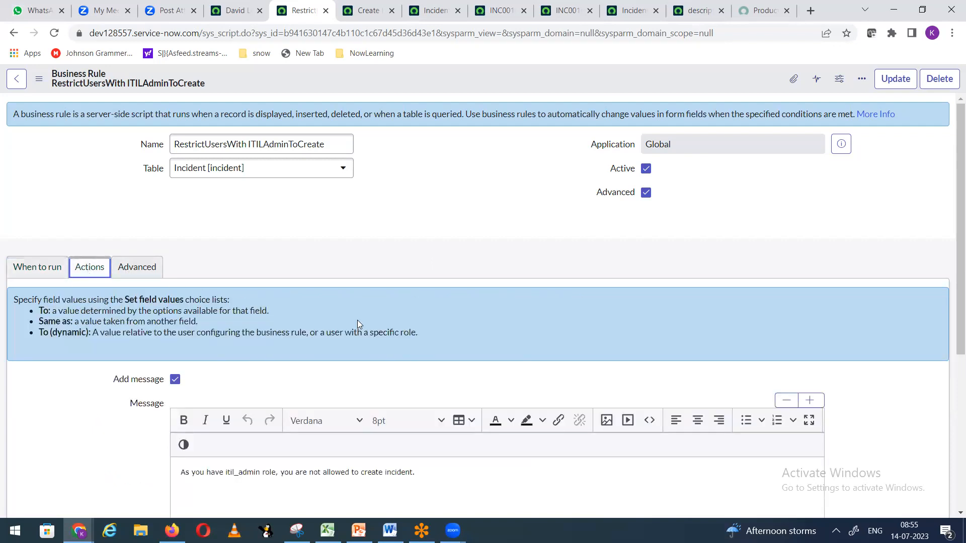
scroll(357, 321, down, 3)
drag(431, 346, 171, 355)
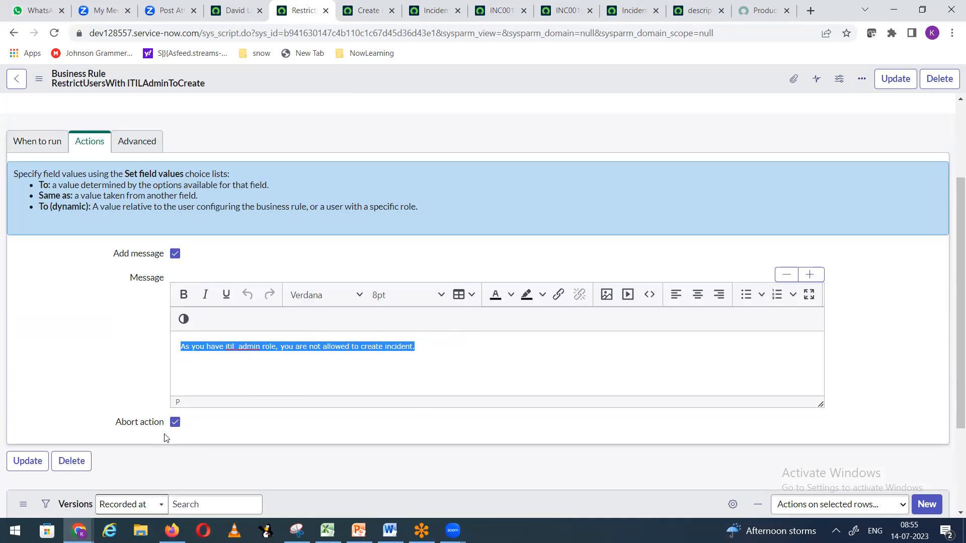
Step: Clear Abort action and reword the message to 'Even though you have ITIL_Admin role, we allowed you to save the incodent.'
click(176, 422)
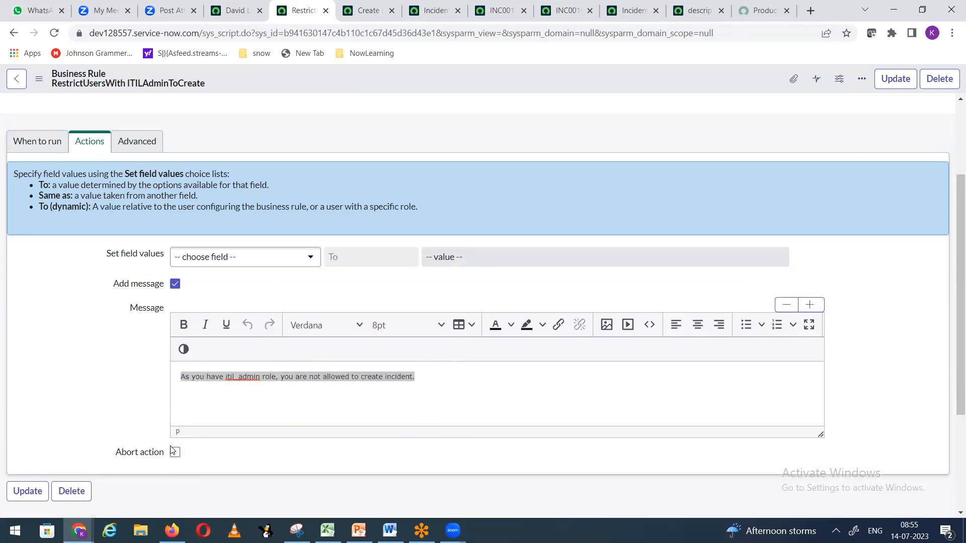
click(295, 422)
drag(443, 377, 157, 379)
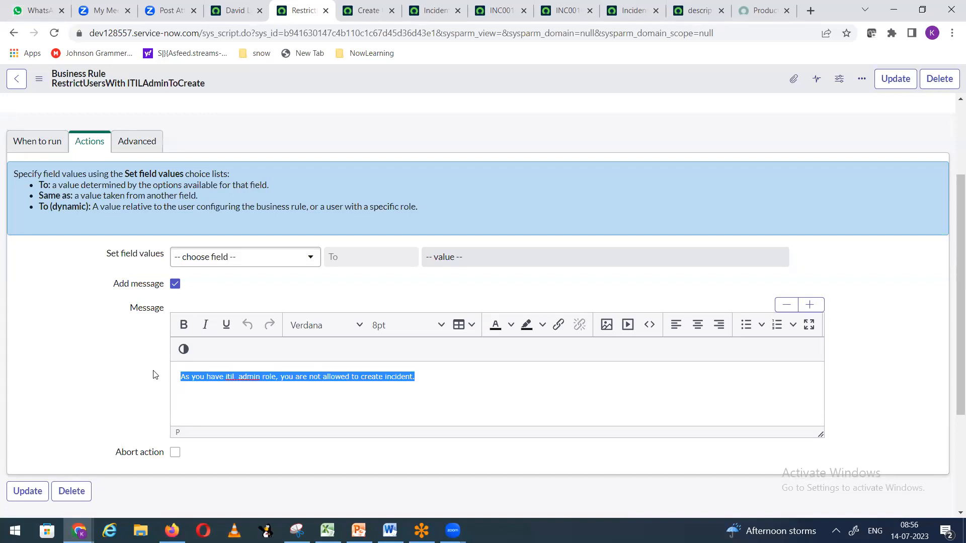
text(Ev)
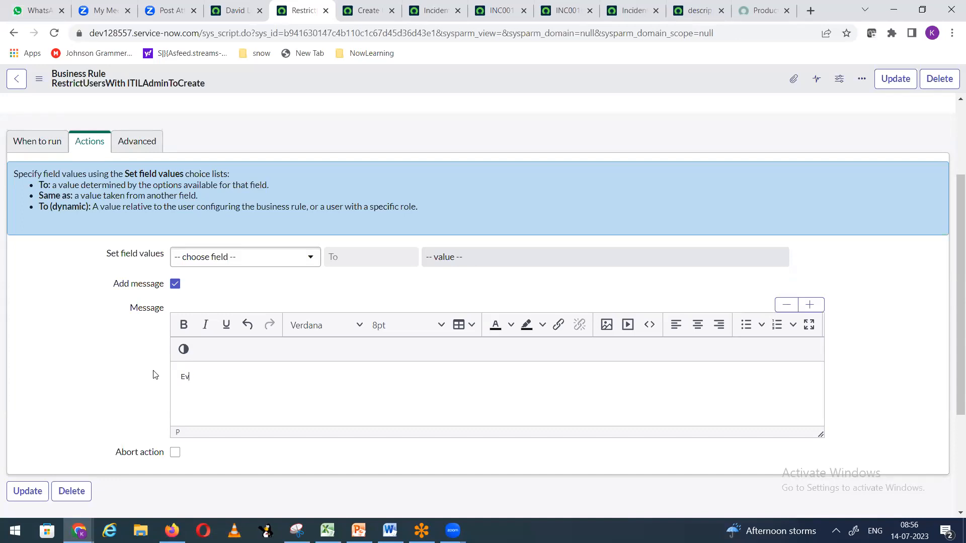
text(Even though you)
text(have ITIL_Admin role, we allowed you to)
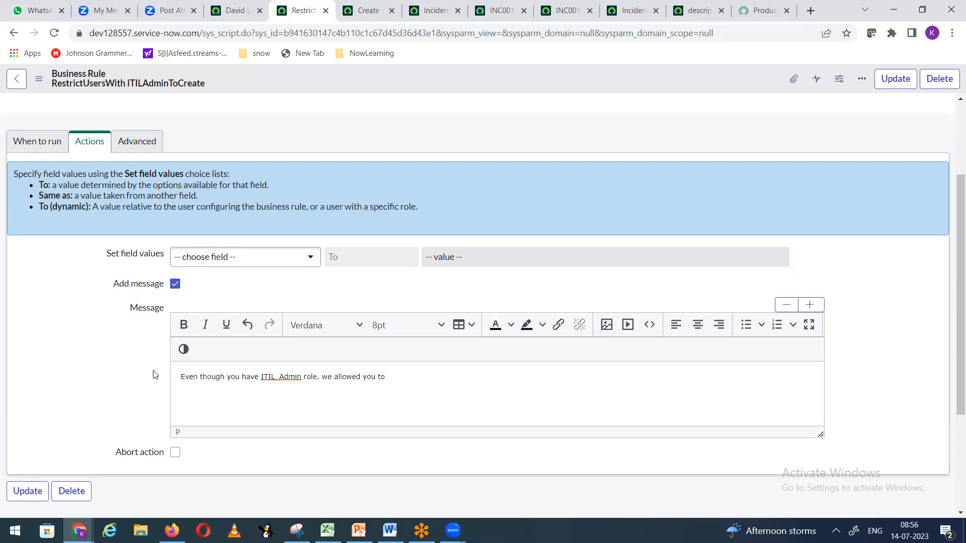
text( save the )
text(inco)
text(dent.)
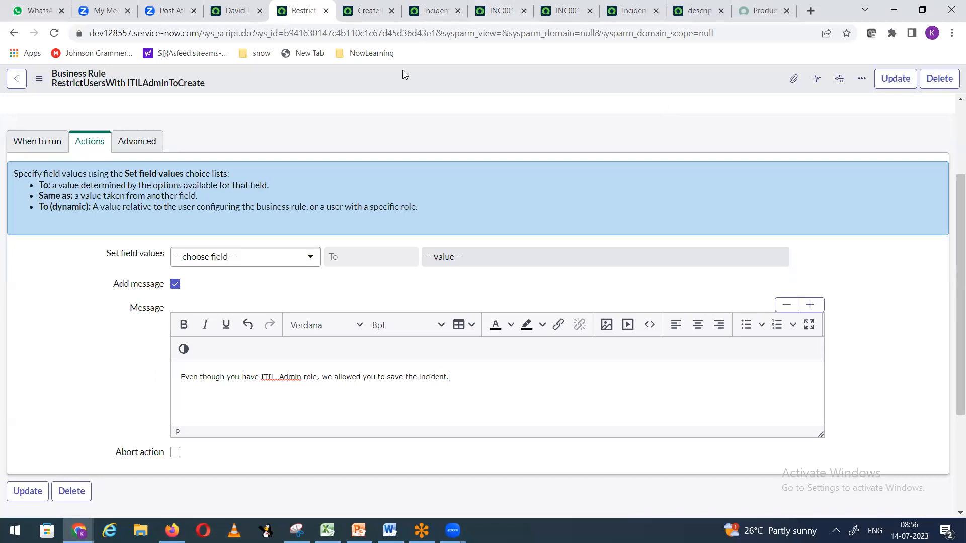
Step: Return to When to run and save the business rule from the header menu
click(30, 144)
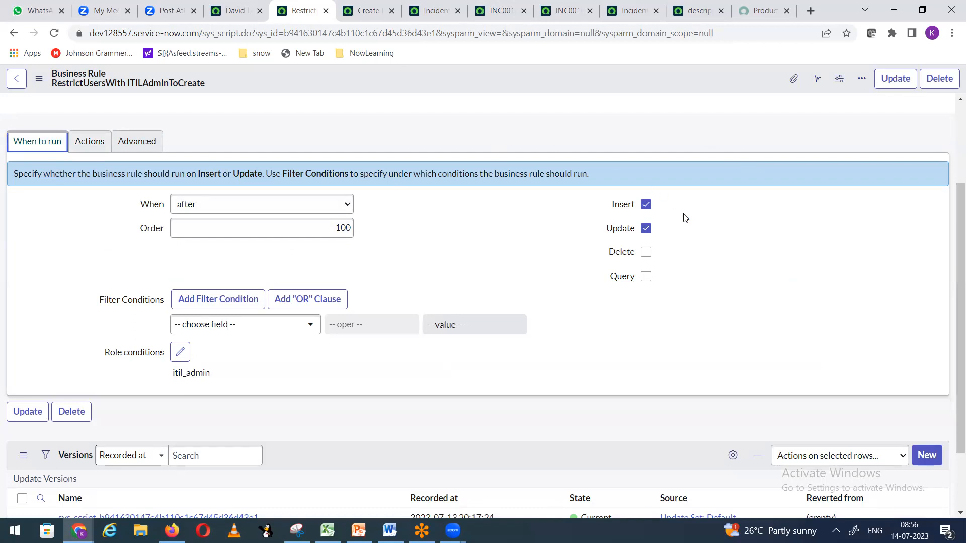
right_click(481, 79)
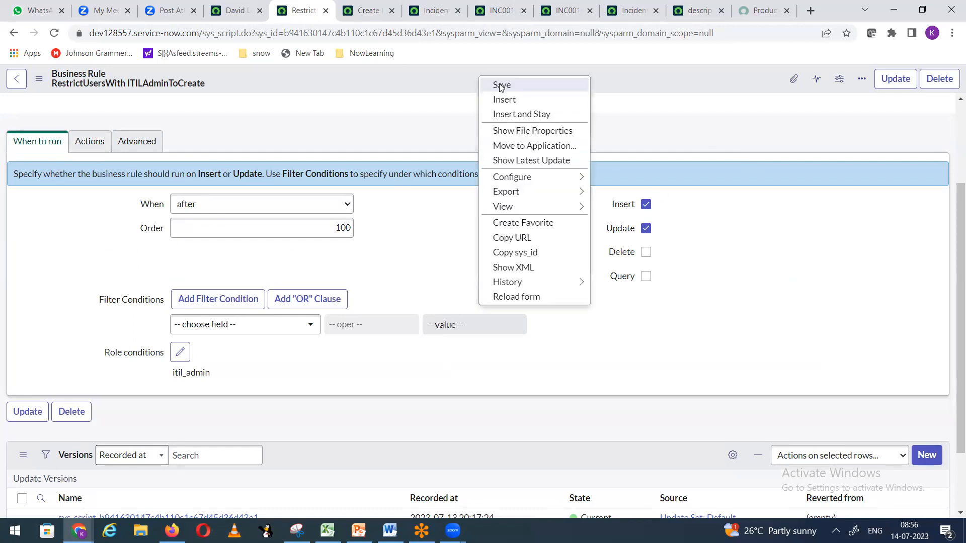
click(501, 86)
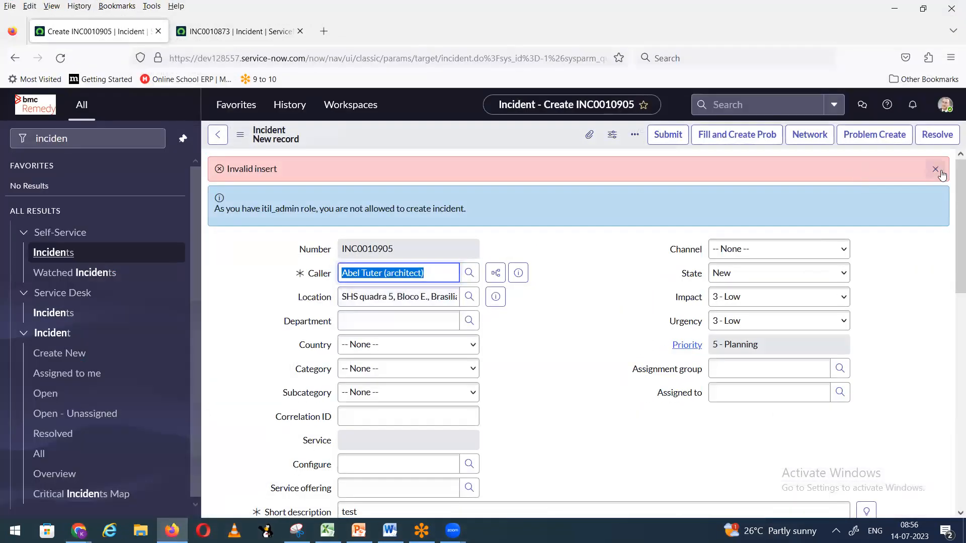
Step: Clear the old banners, save incident INC0010905, and dismiss the user-name alerts
click(940, 170)
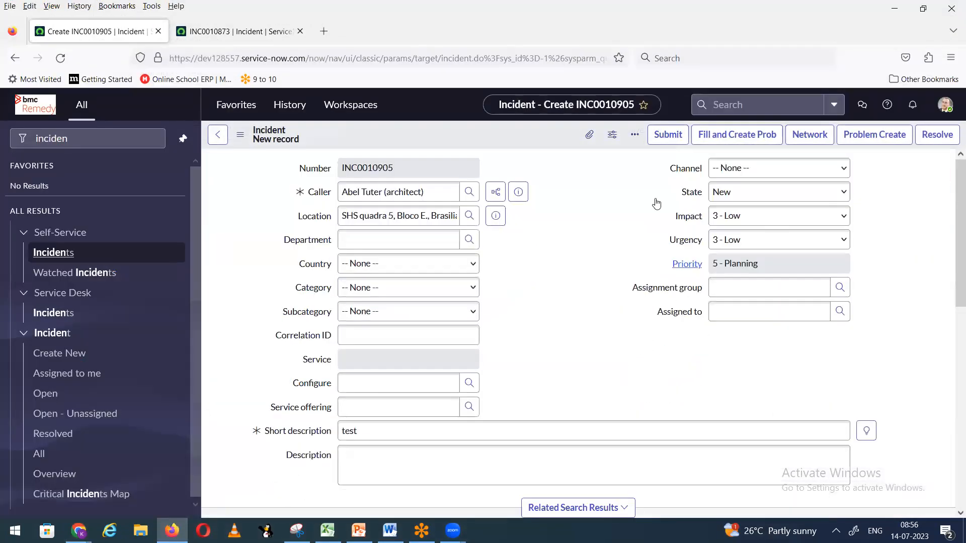
right_click(451, 135)
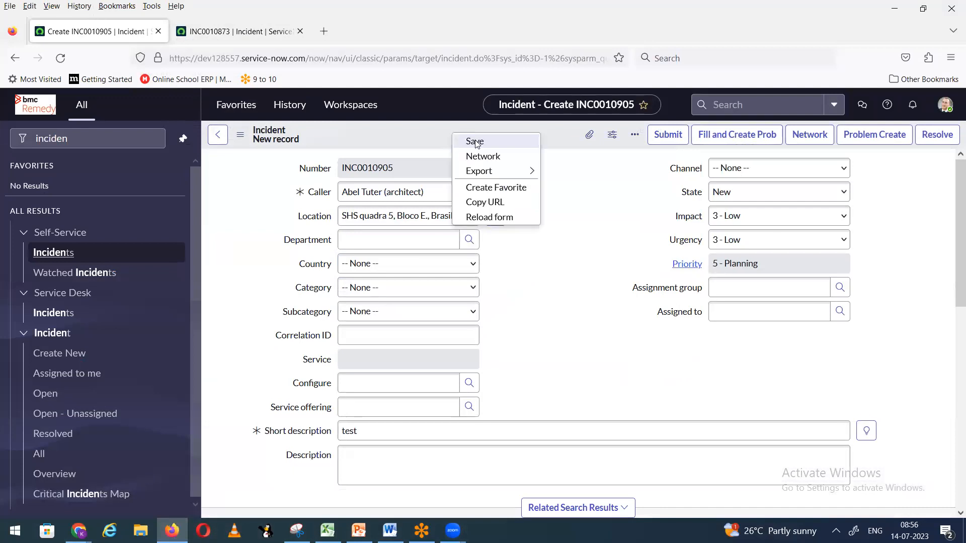
click(476, 143)
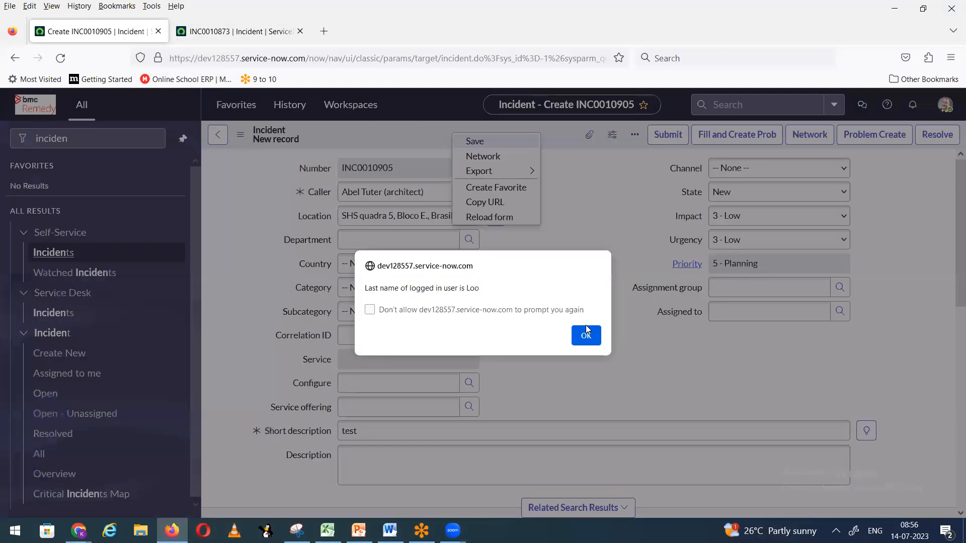
click(587, 332)
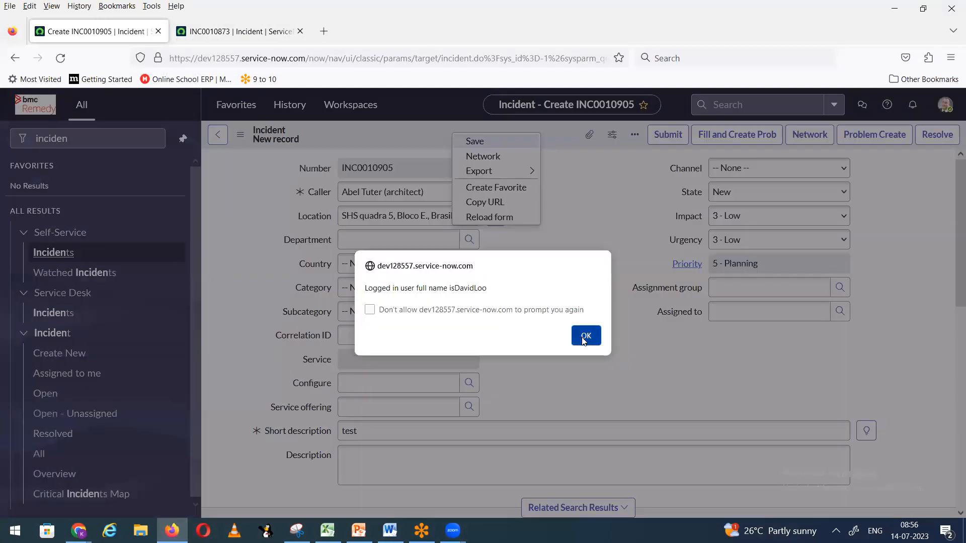
click(585, 335)
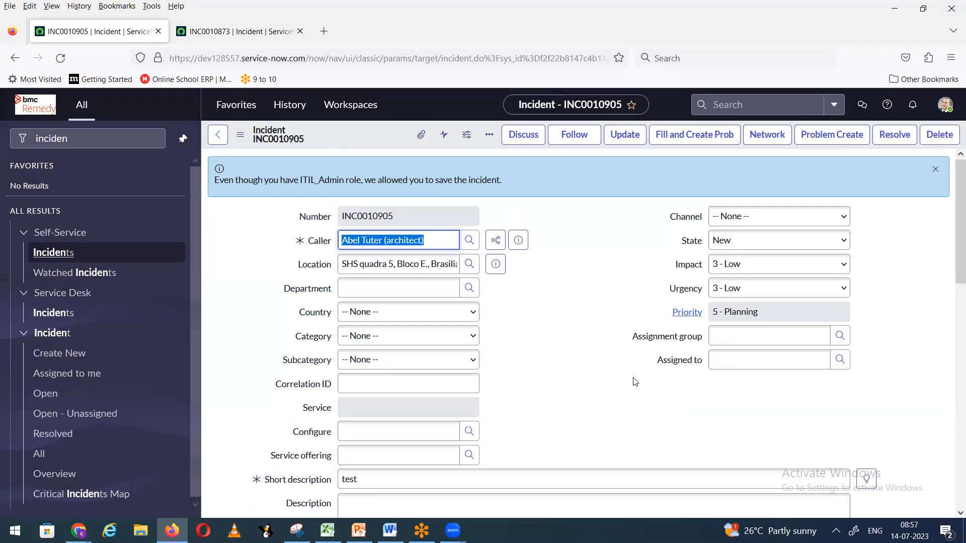
Step: Save the incident a second time, dismissing the first, last and full-name alerts
right_click(373, 132)
click(392, 144)
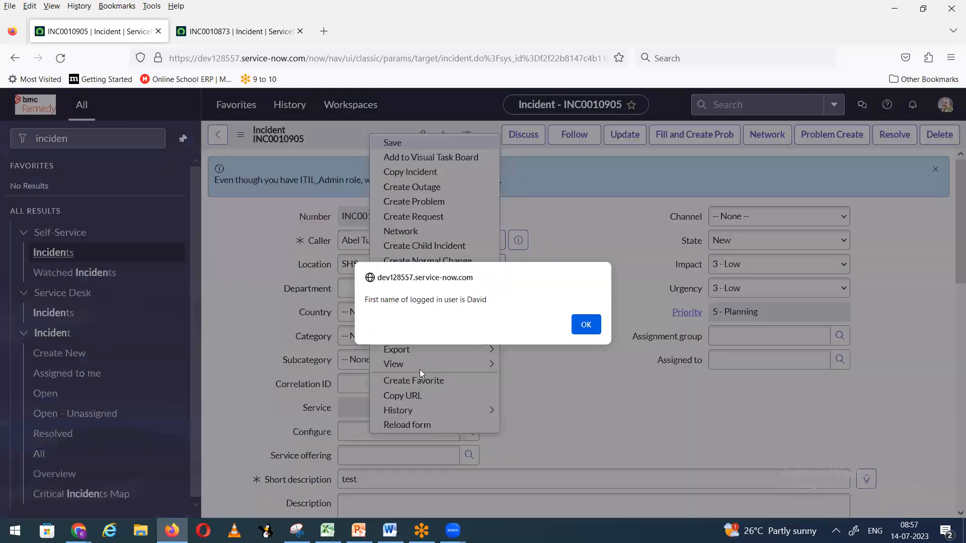
click(585, 325)
click(588, 337)
click(586, 337)
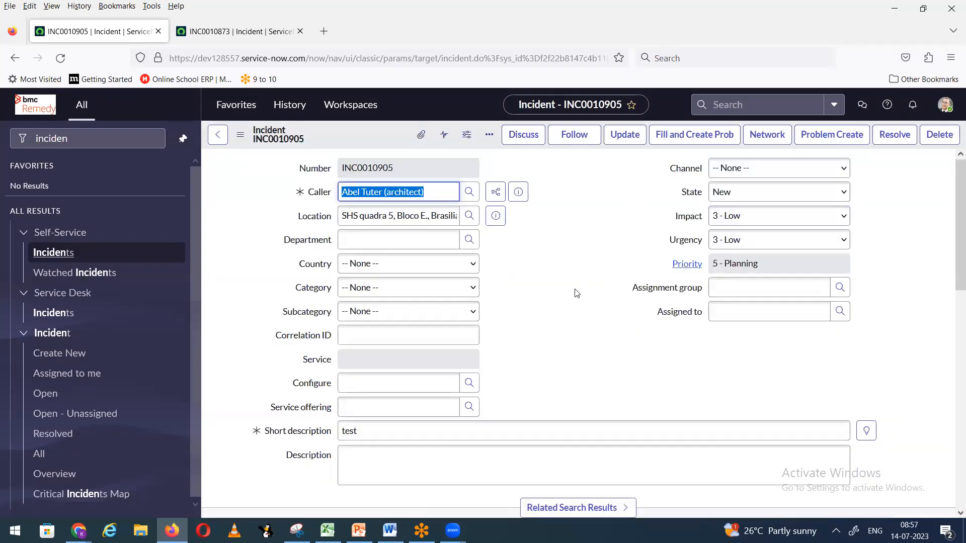
Step: Reload the form, set State to In Progress, save, and dismiss the three name alerts
right_click(353, 143)
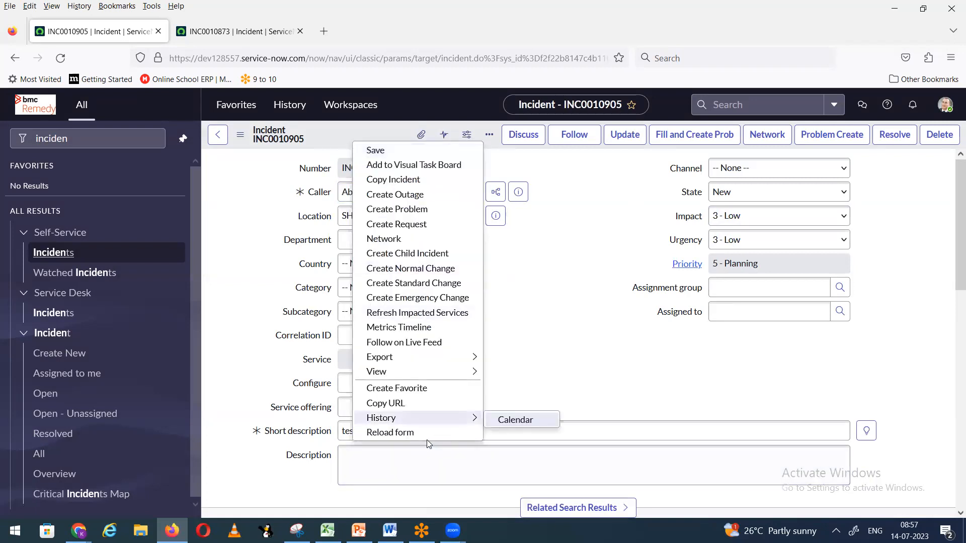
click(427, 433)
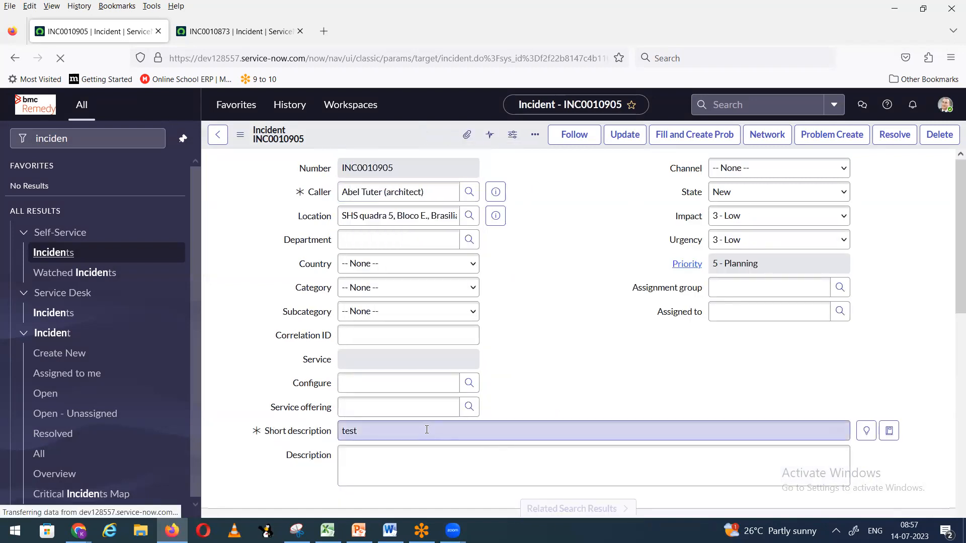
click(739, 196)
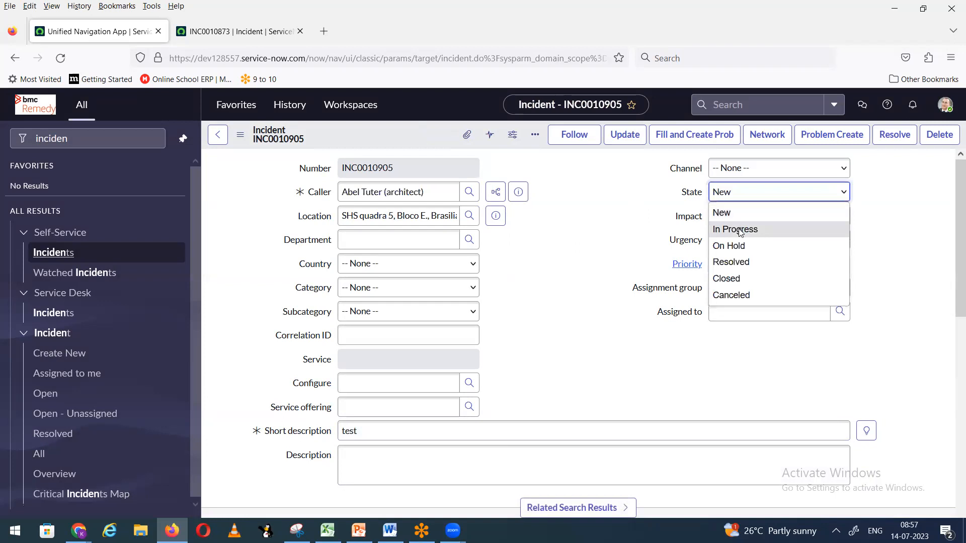
click(738, 230)
right_click(376, 133)
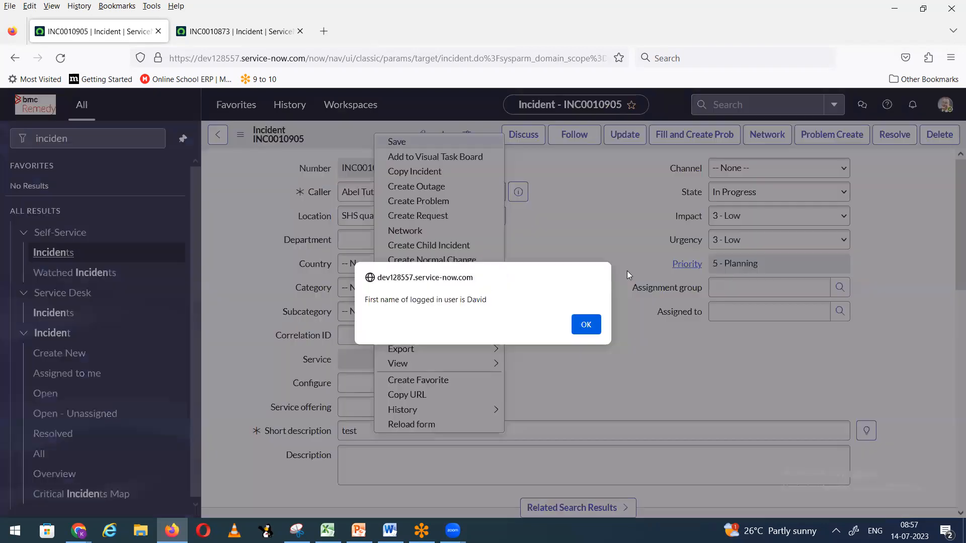
click(585, 325)
click(583, 334)
click(584, 333)
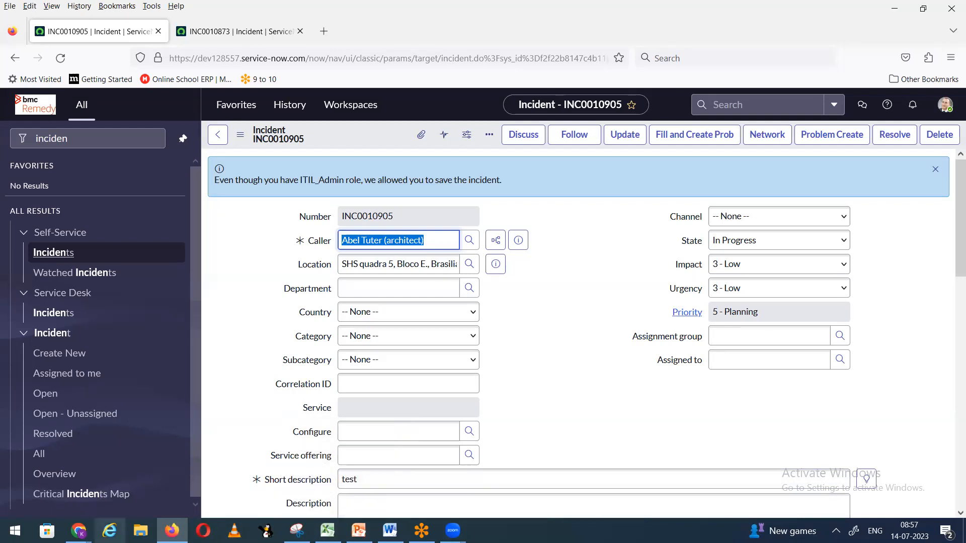
Step: Switch back to the RestrictUsersWith ITILAdminToCreate rule window and open its When dropdown
mouse_move(78, 531)
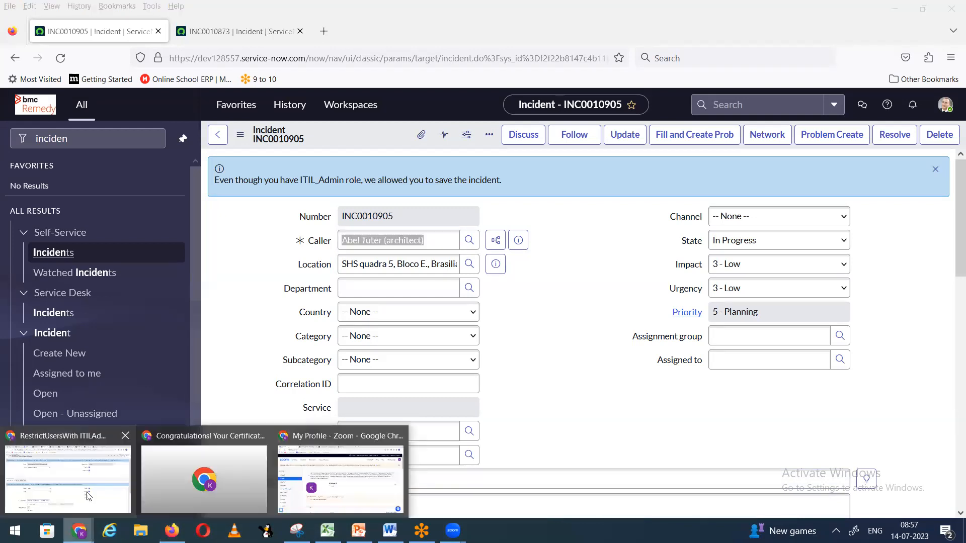
click(90, 494)
scroll(396, 260, down, 1)
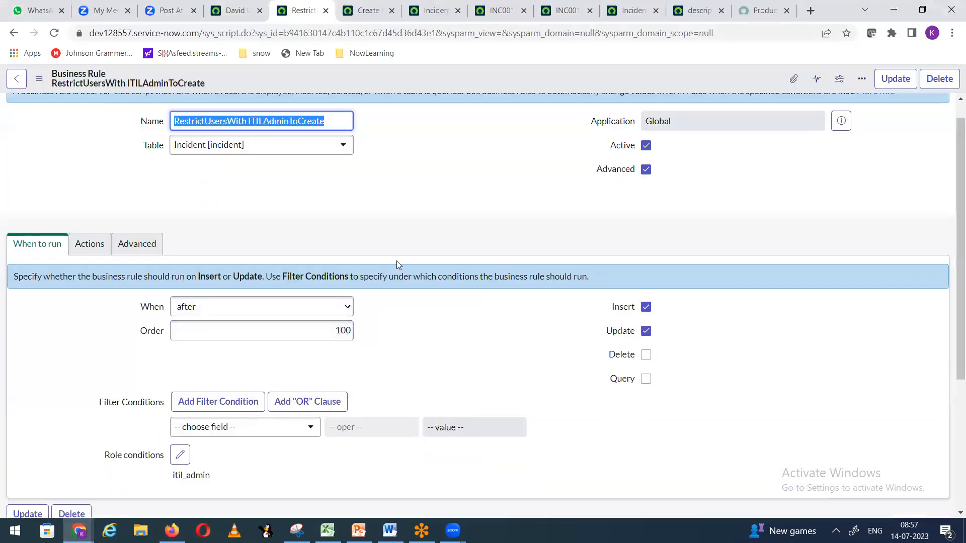
click(342, 267)
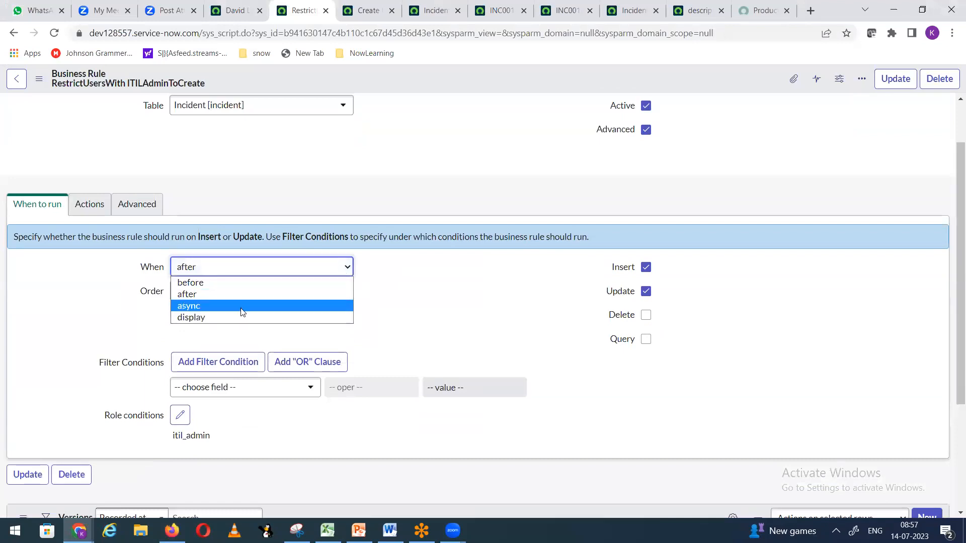
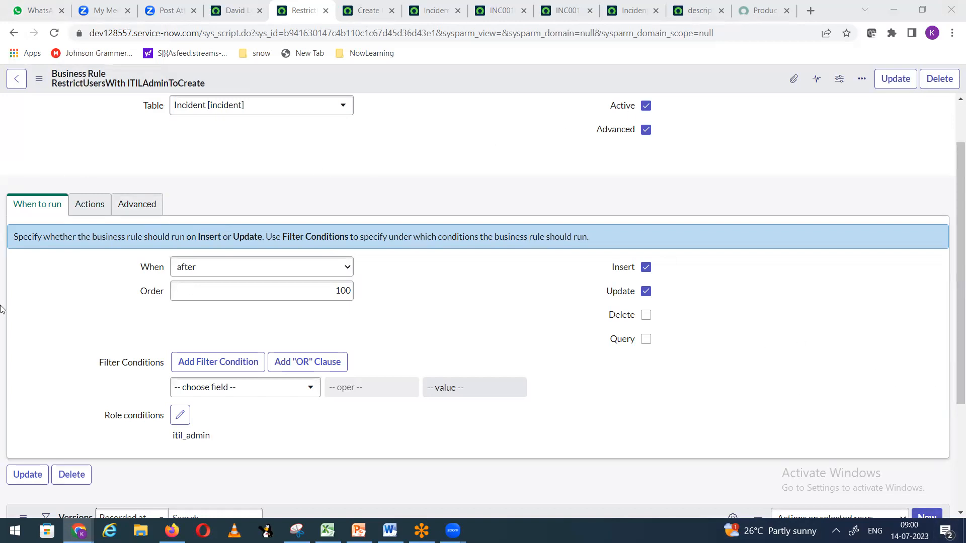
Step: Check the rule's script settings, then close the business rule and discard the unsaved new incident
click(137, 206)
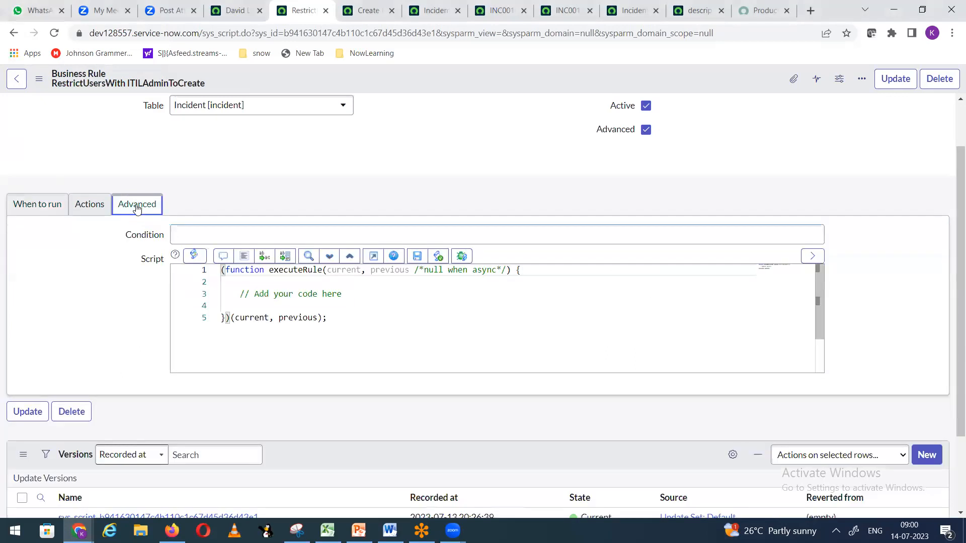
click(37, 209)
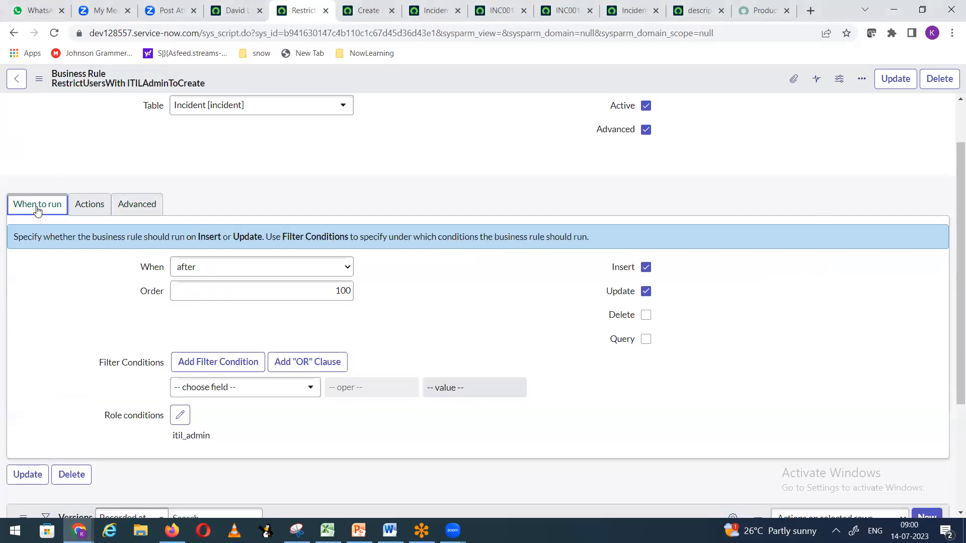
click(326, 11)
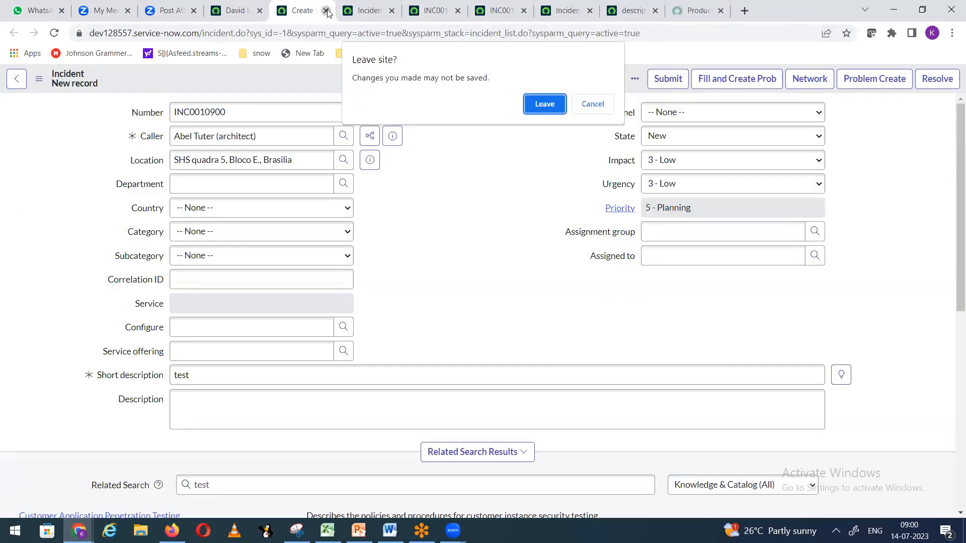
click(545, 103)
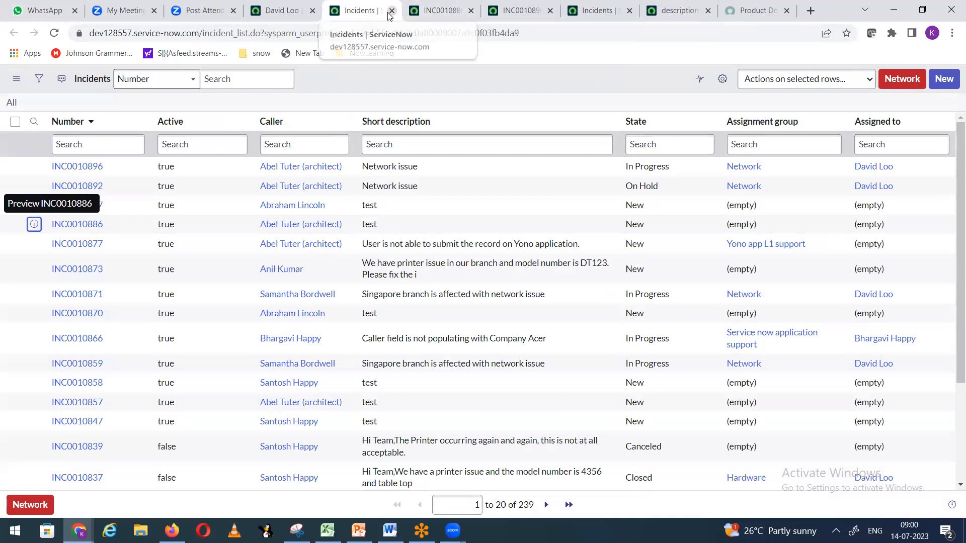
Step: Close the Incidents list, INC0010896 record, description and Product Documentation tabs
click(392, 11)
click(392, 12)
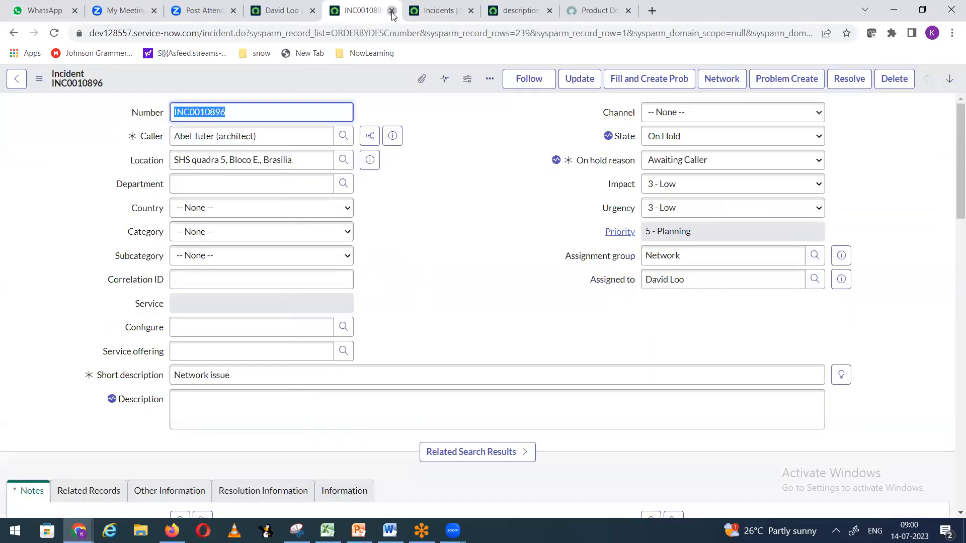
click(392, 11)
click(392, 11)
click(392, 11)
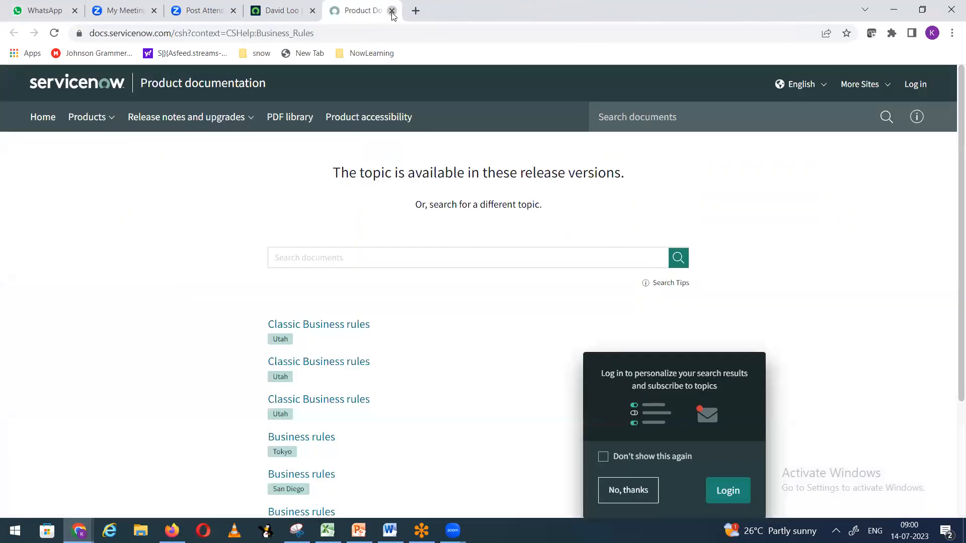
click(392, 12)
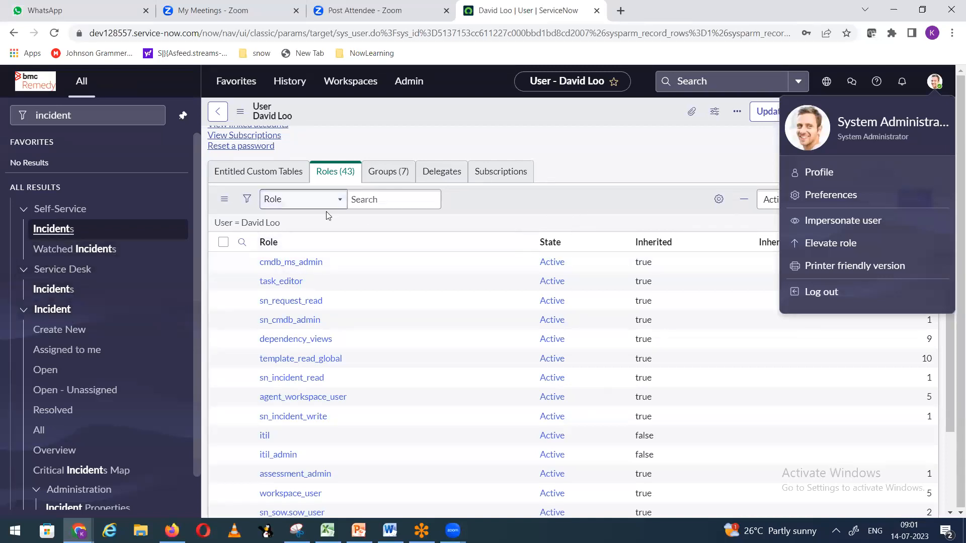
Step: Search the user's roles for itil_admin, then open a blank new incident form (INC0010906)
click(356, 205)
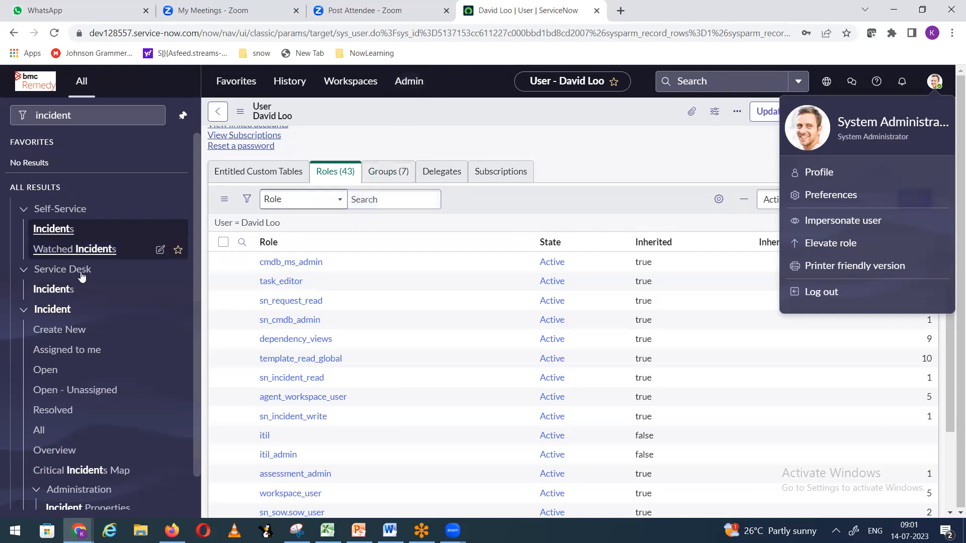
click(70, 333)
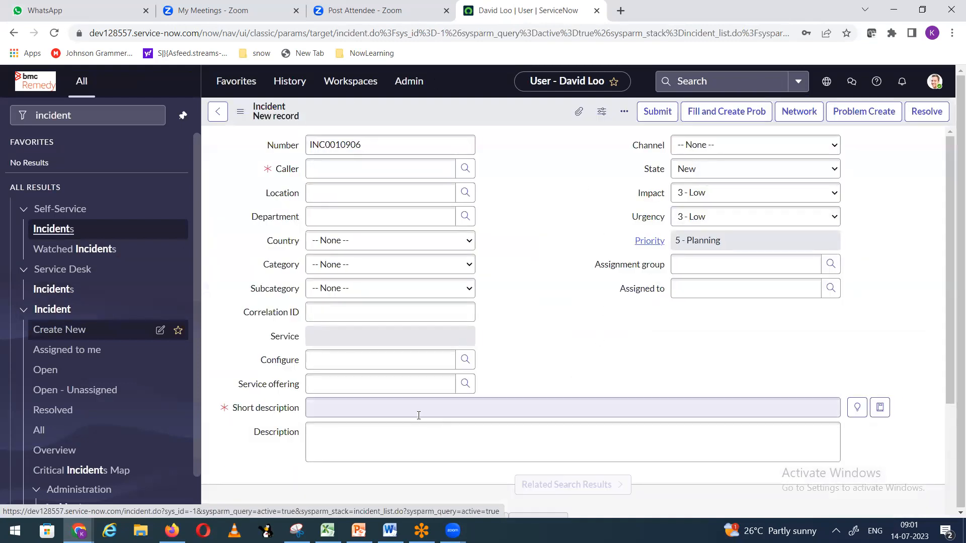
Step: Duplicate the new incident form tab, close the extra blank tab, and return to the original form
right_click(418, 111)
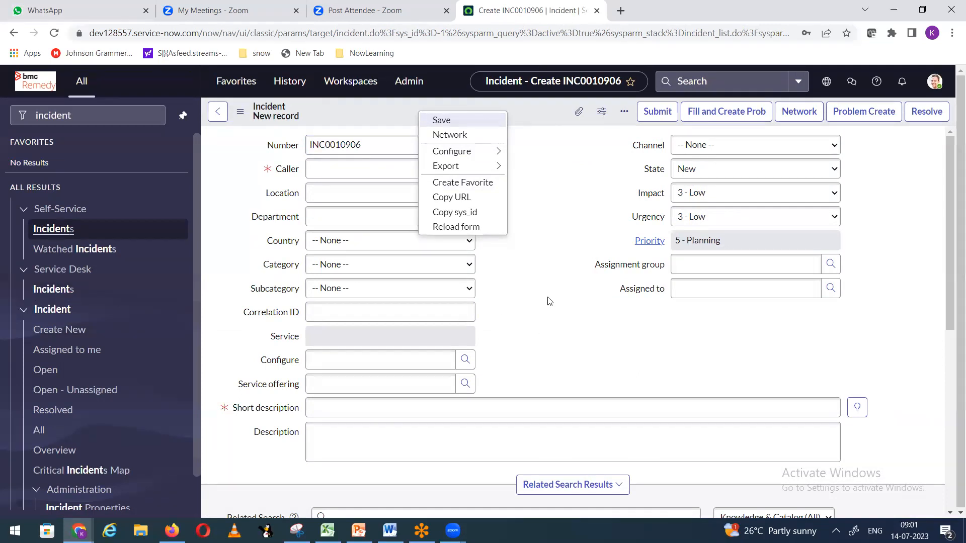
click(621, 11)
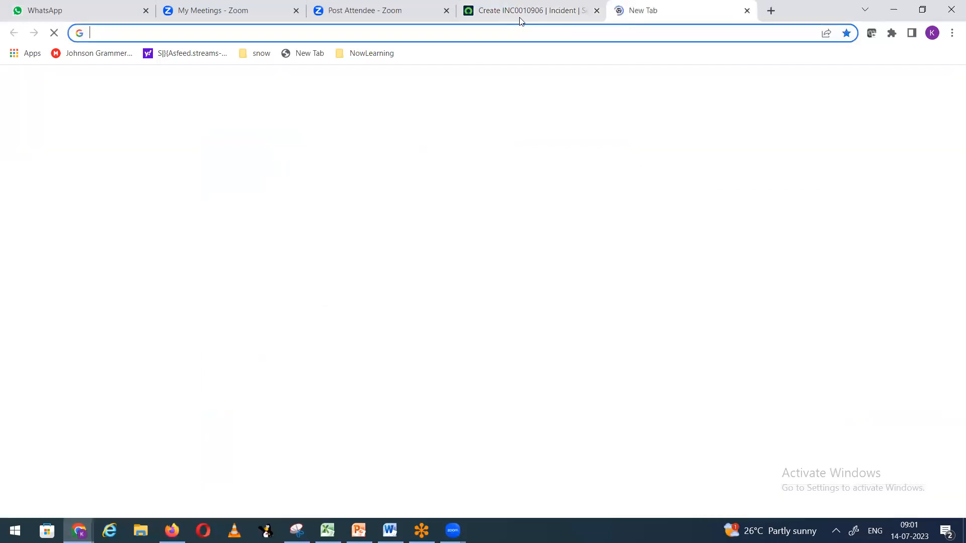
click(521, 18)
right_click(521, 18)
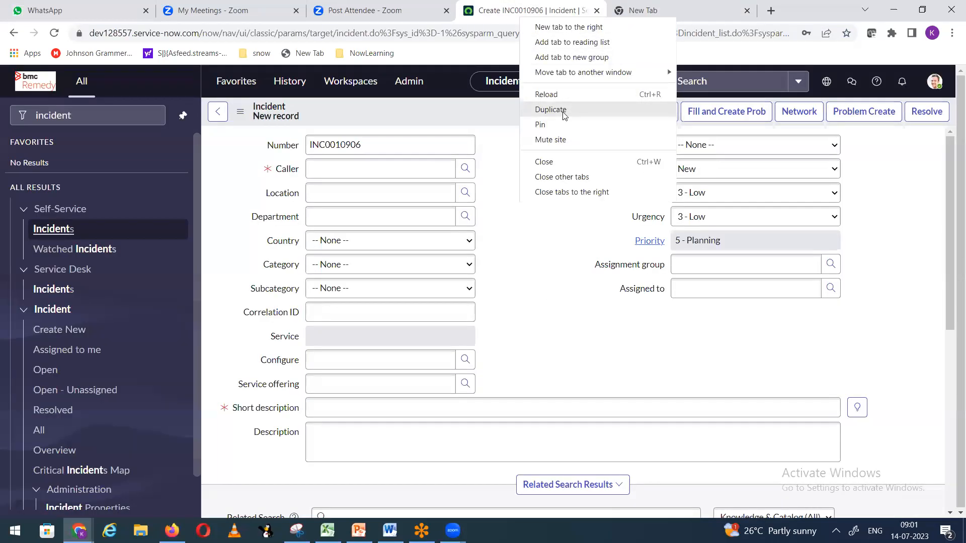
click(564, 114)
click(675, 12)
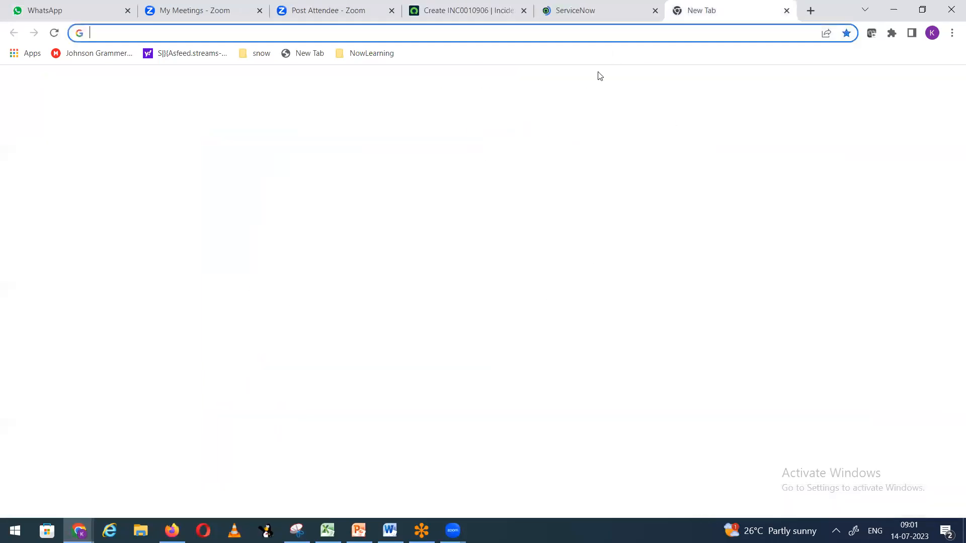
click(787, 10)
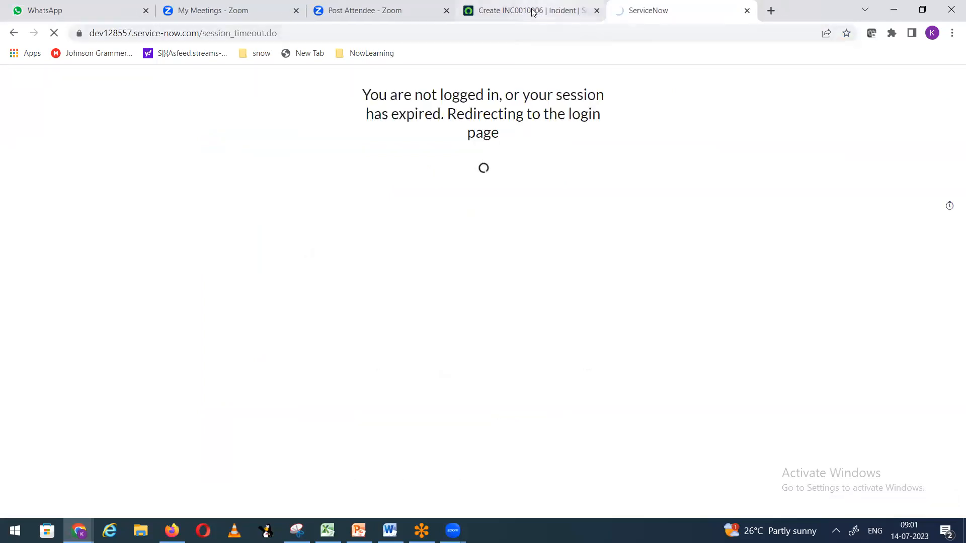
click(547, 9)
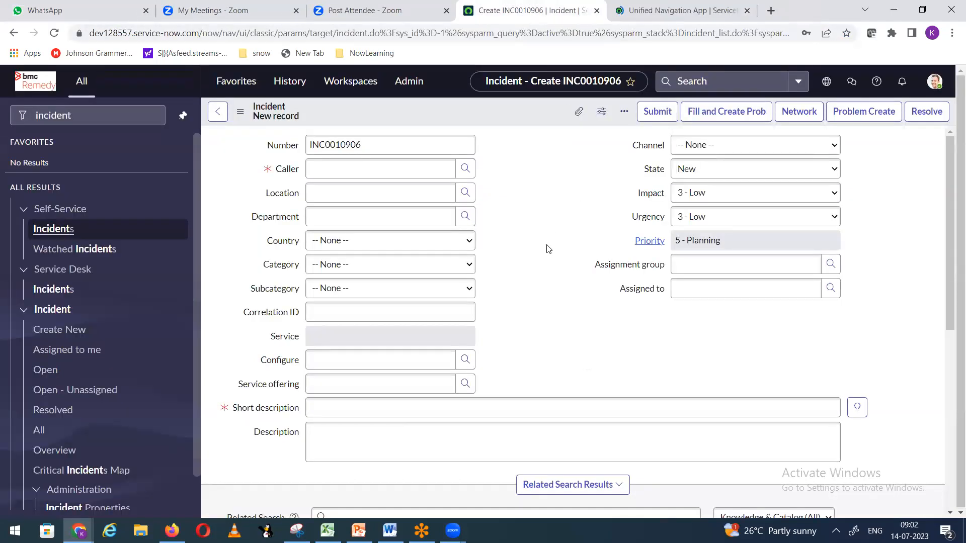